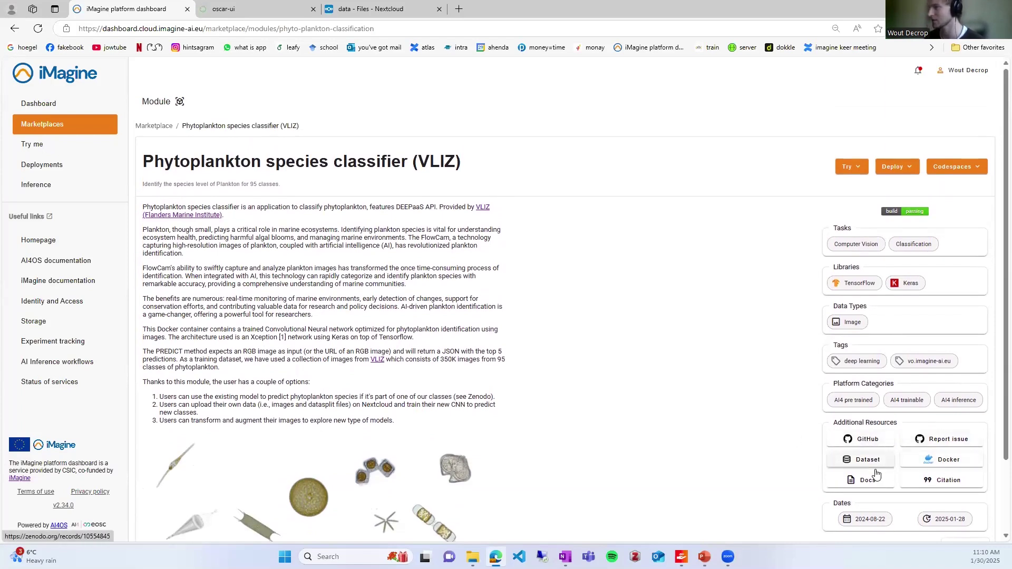
Look over the phytoplankton classifier's linked Zenodo dataset record, and read the flowchart and general configuration guidance in its documentation.
{"action": "left_click", "coordinate": [867, 460]}
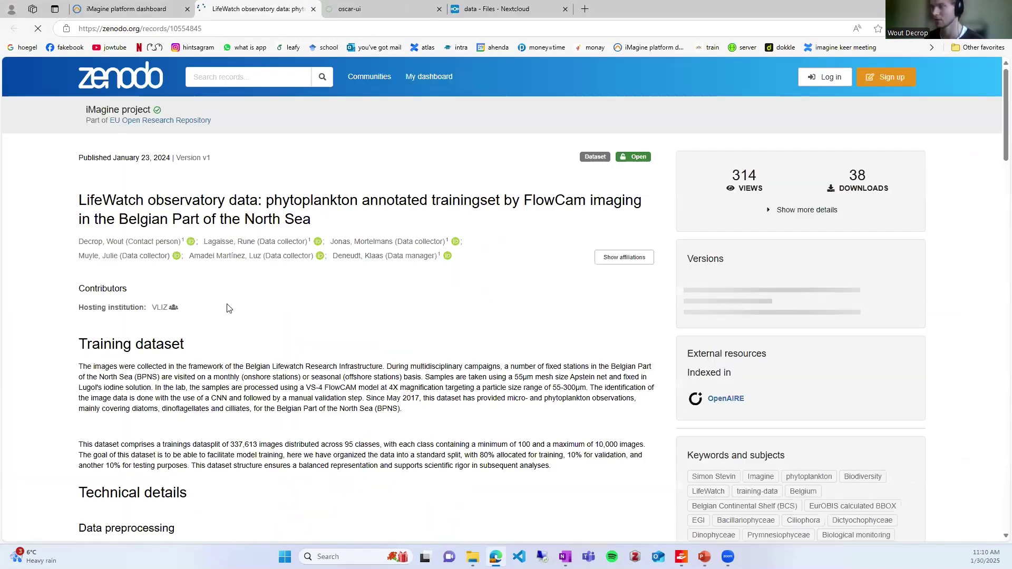
{"action": "left_click", "coordinate": [124, 9]}
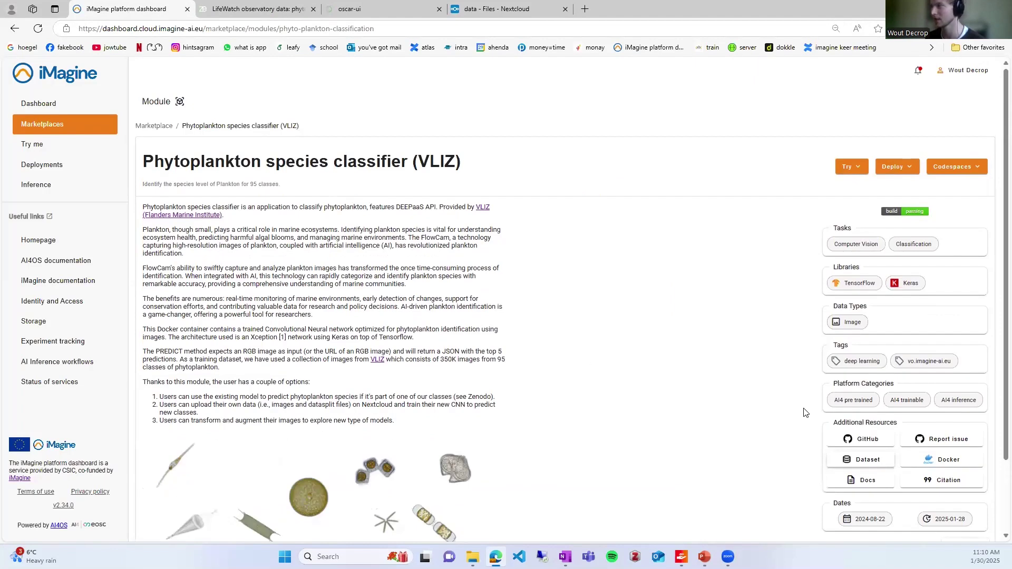
{"action": "left_click", "coordinate": [869, 484]}
{"action": "left_click", "coordinate": [348, 11]}
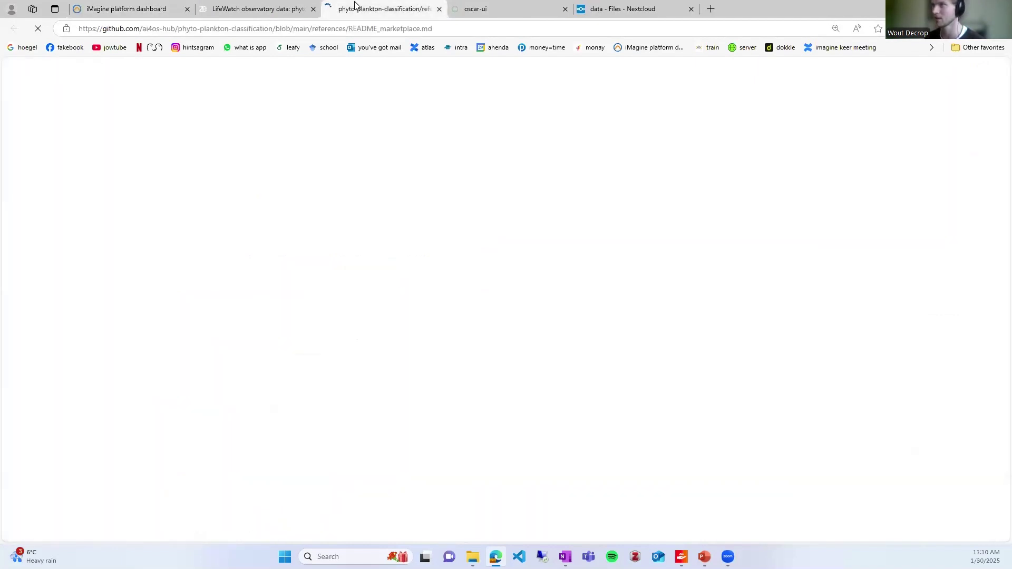
{"action": "scroll", "coordinate": [632, 295], "scroll_direction": "down", "scroll_amount": 2}
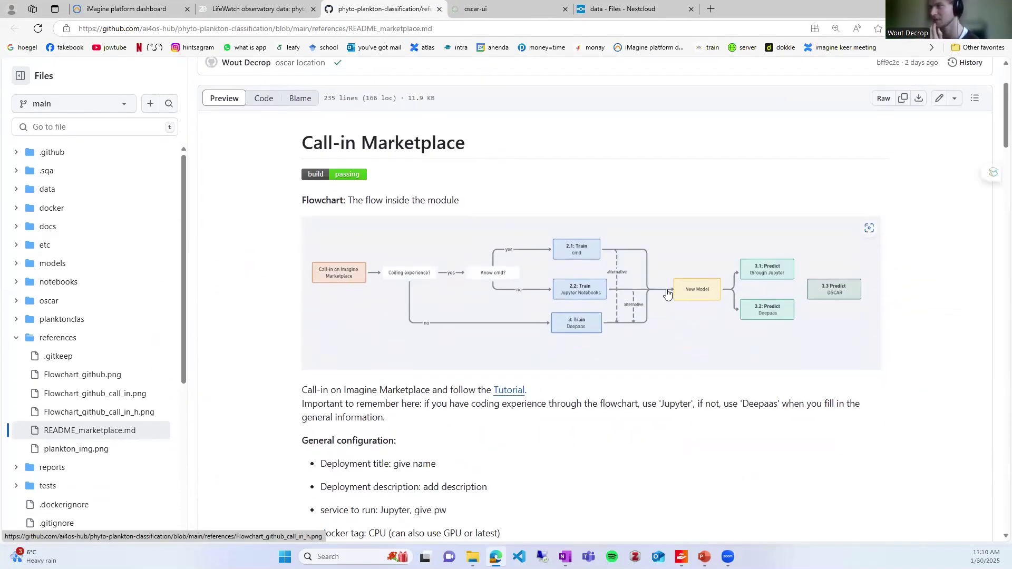
{"action": "scroll", "coordinate": [419, 358], "scroll_direction": "down", "scroll_amount": 2}
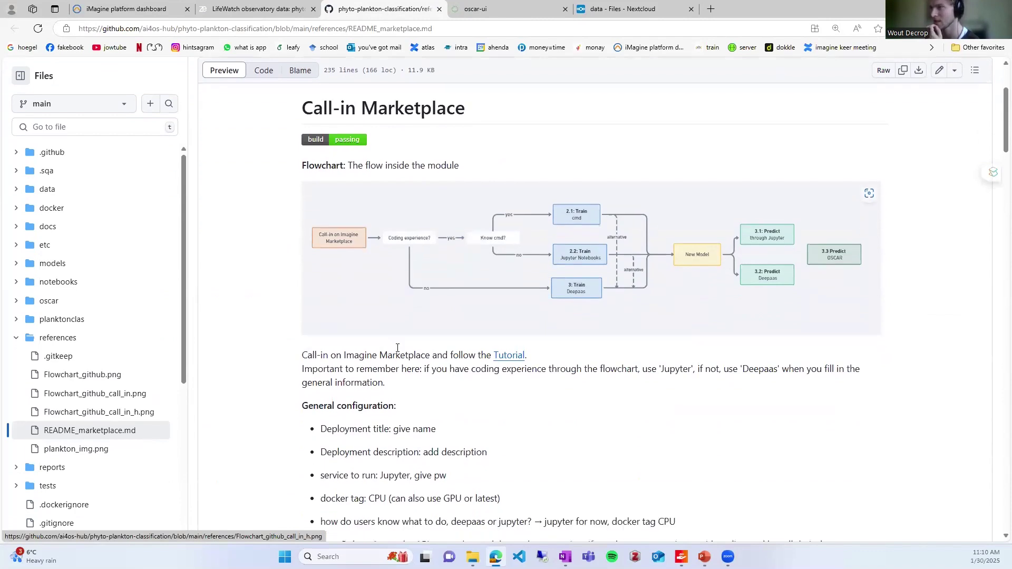
{"action": "scroll", "coordinate": [427, 393], "scroll_direction": "down", "scroll_amount": 1}
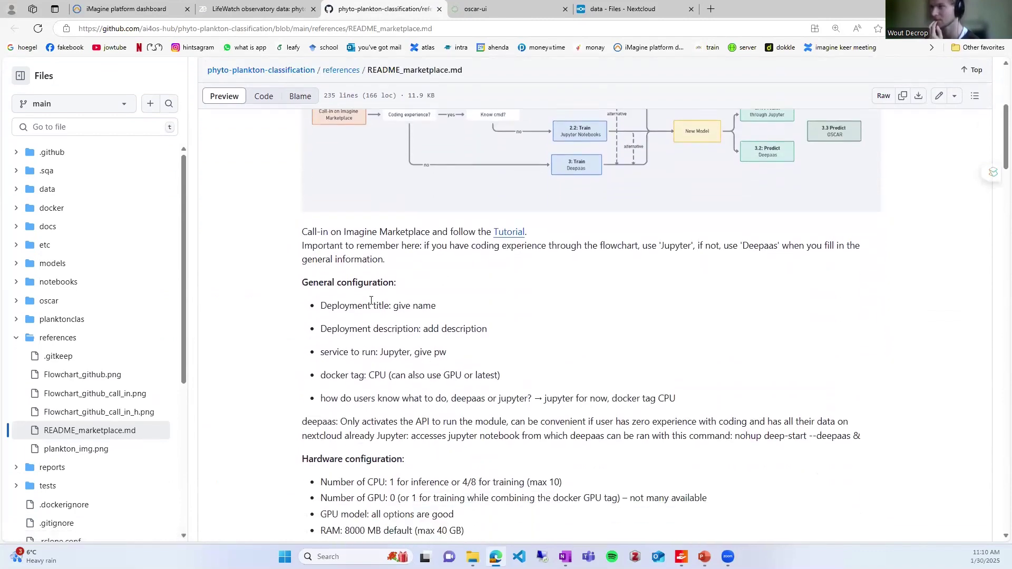
{"action": "scroll", "coordinate": [434, 380], "scroll_direction": "up", "scroll_amount": 2}
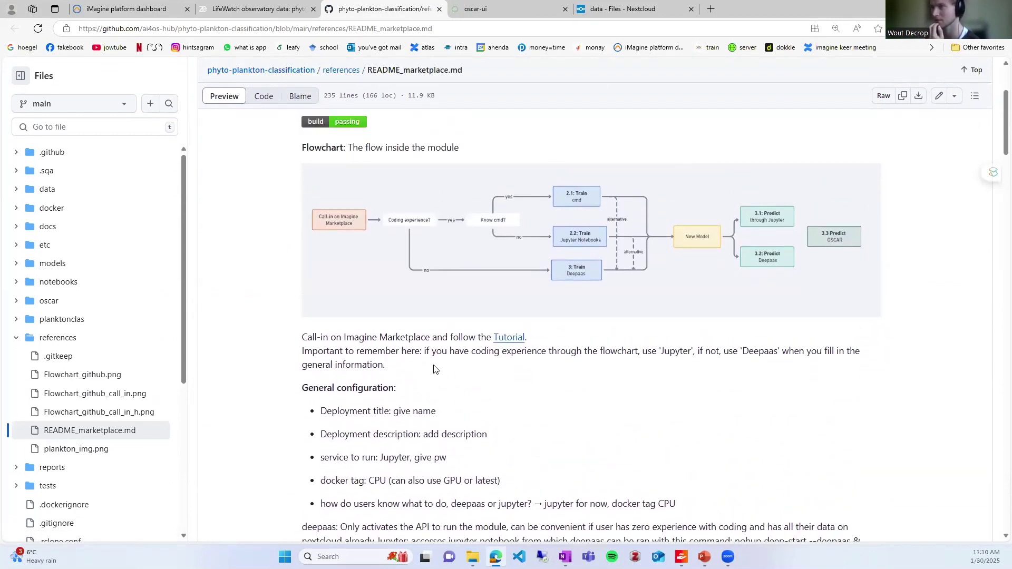
Start a dedicated Inference API + UI deployment of the Phytoplankton species classifier module.
{"action": "left_click", "coordinate": [152, 10]}
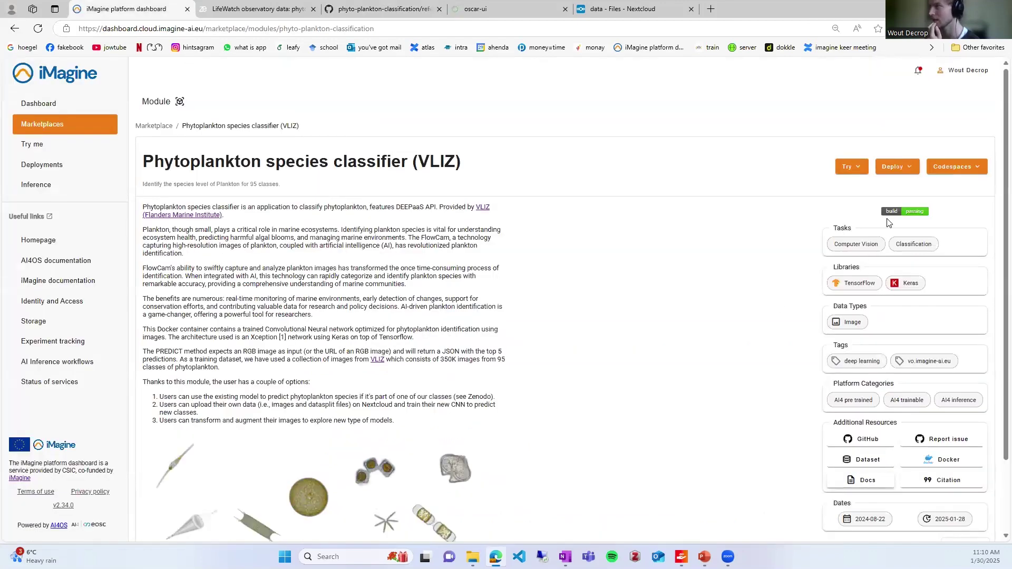
{"action": "left_click", "coordinate": [907, 172]}
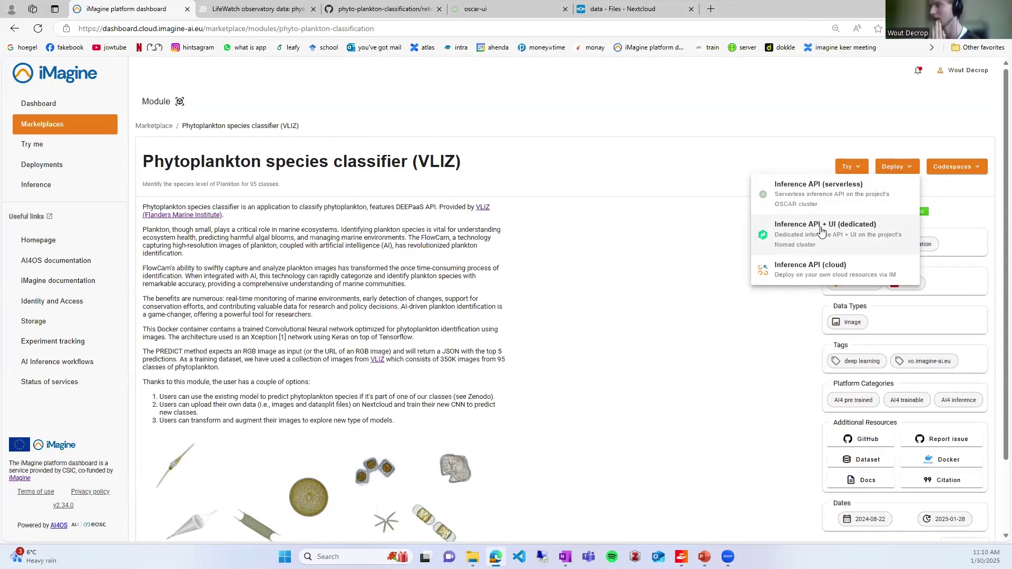
{"action": "left_click", "coordinate": [821, 232]}
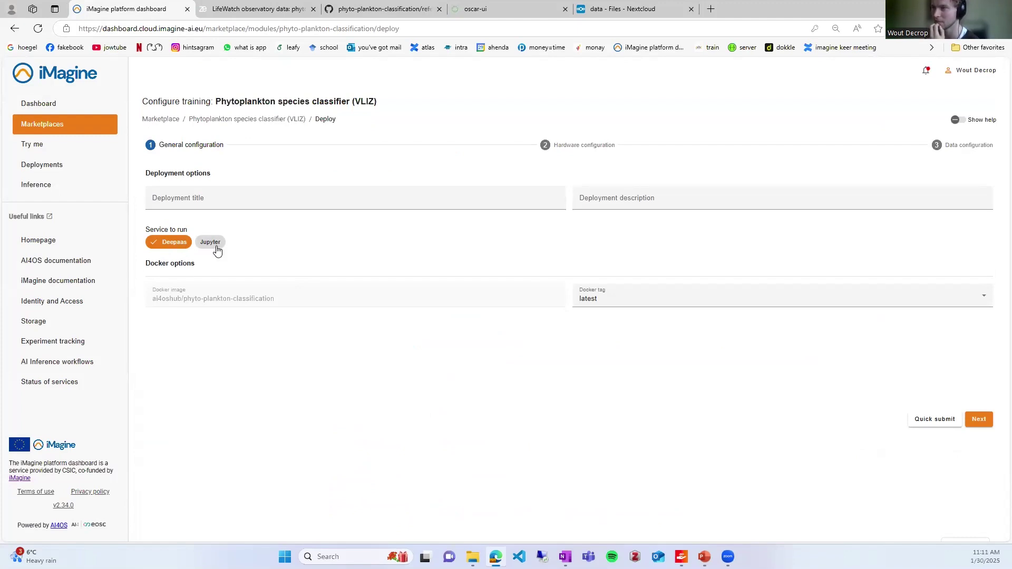
Title the deployment "demo api", keep the Deepaas service and the latest Docker tag, and proceed to the hardware configuration.
{"action": "left_click", "coordinate": [191, 203]}
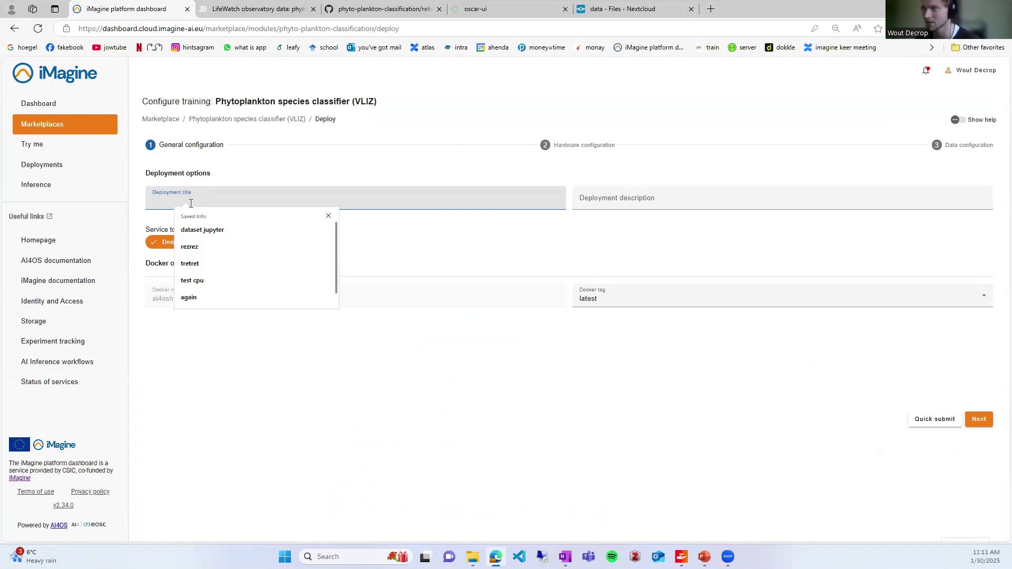
{"action": "type", "text": "de"}
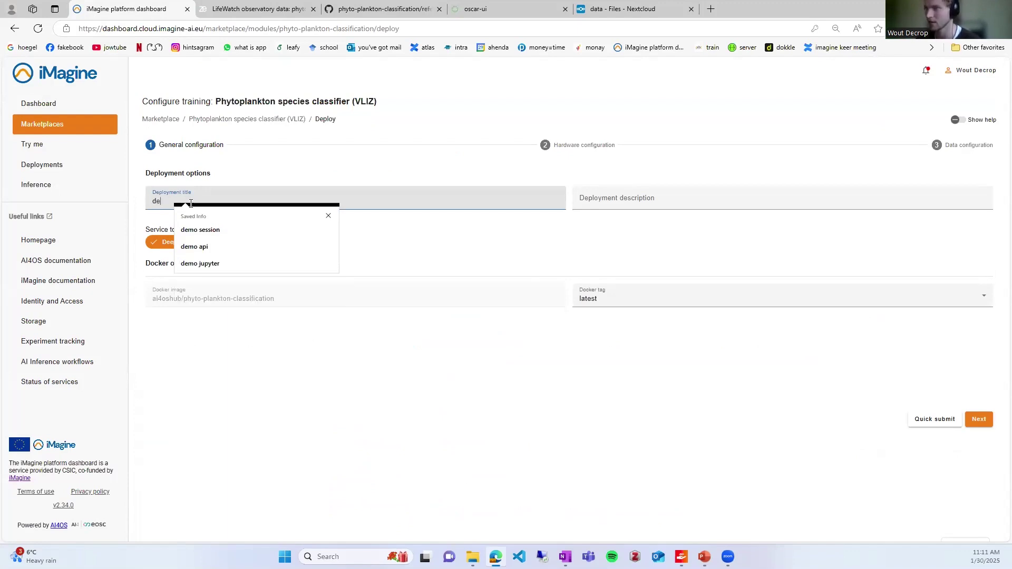
{"action": "type", "text": "mo api"}
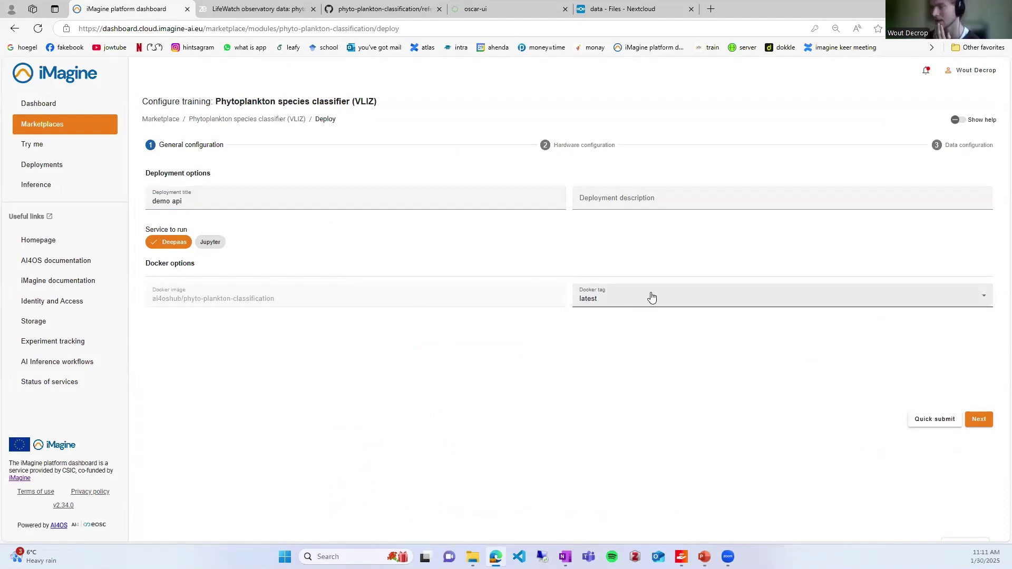
{"action": "left_click", "coordinate": [726, 291]}
{"action": "left_click", "coordinate": [727, 291]}
{"action": "left_click", "coordinate": [980, 421]}
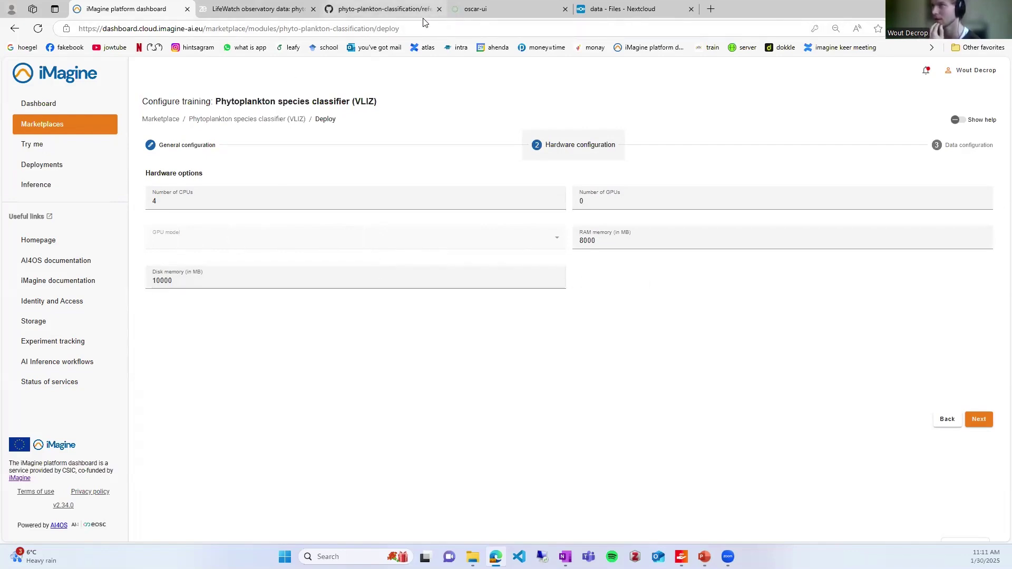
Check the README's hardware recommendations, and continue to the data configuration with the default hardware options.
{"action": "left_click", "coordinate": [379, 9]}
{"action": "scroll", "coordinate": [448, 333], "scroll_direction": "down", "scroll_amount": 1}
{"action": "scroll", "coordinate": [448, 333], "scroll_direction": "down", "scroll_amount": 5}
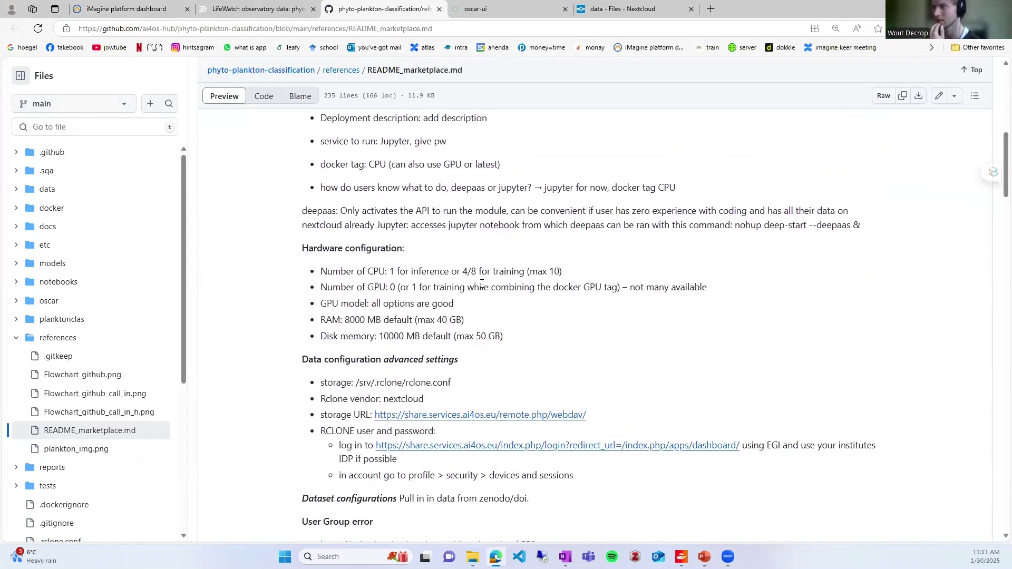
{"action": "left_click", "coordinate": [138, 9]}
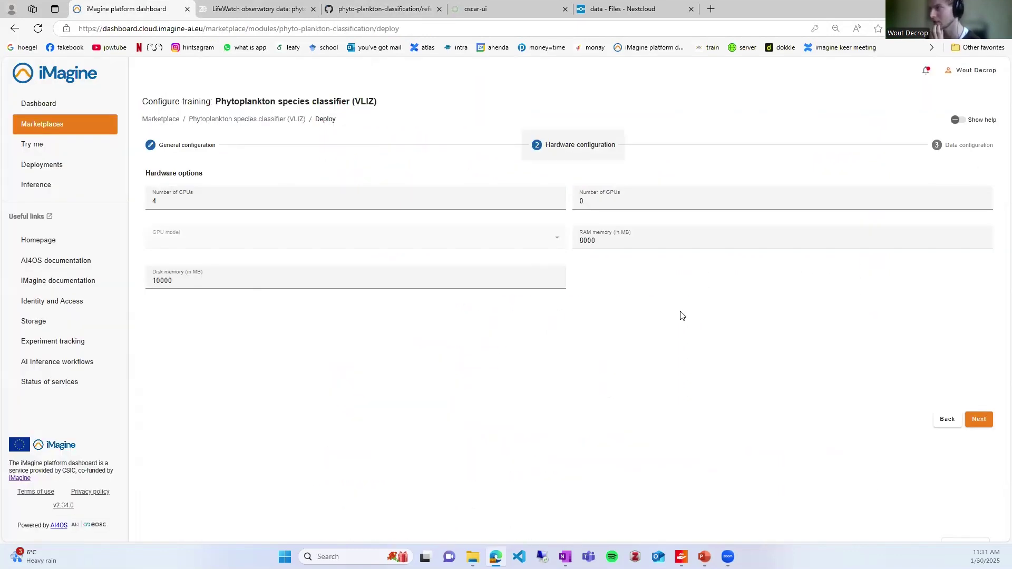
{"action": "left_click", "coordinate": [983, 426]}
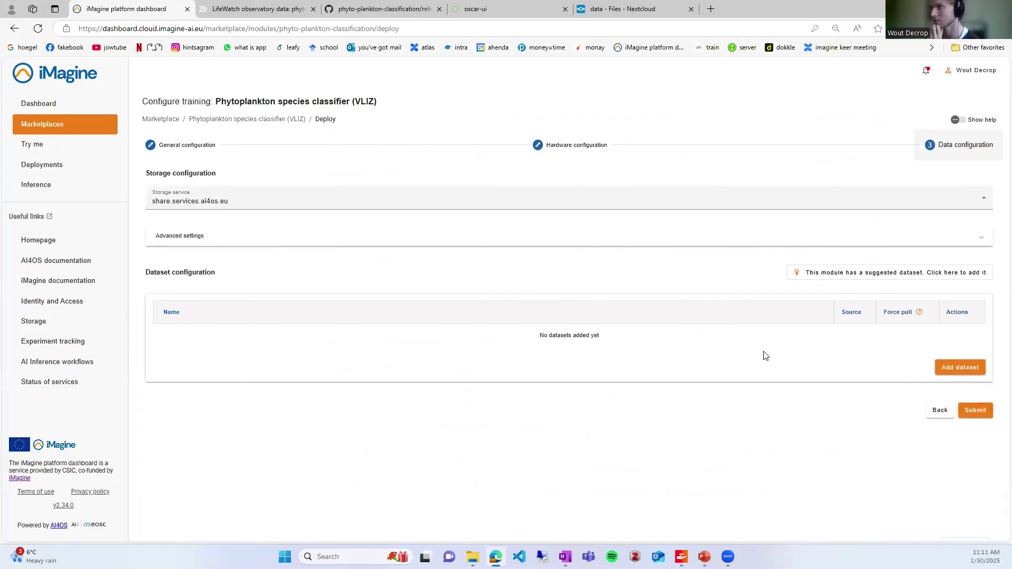
Show the advanced storage settings, and look at the OSCAR services list and the Nextcloud data folder.
{"action": "left_click", "coordinate": [306, 235]}
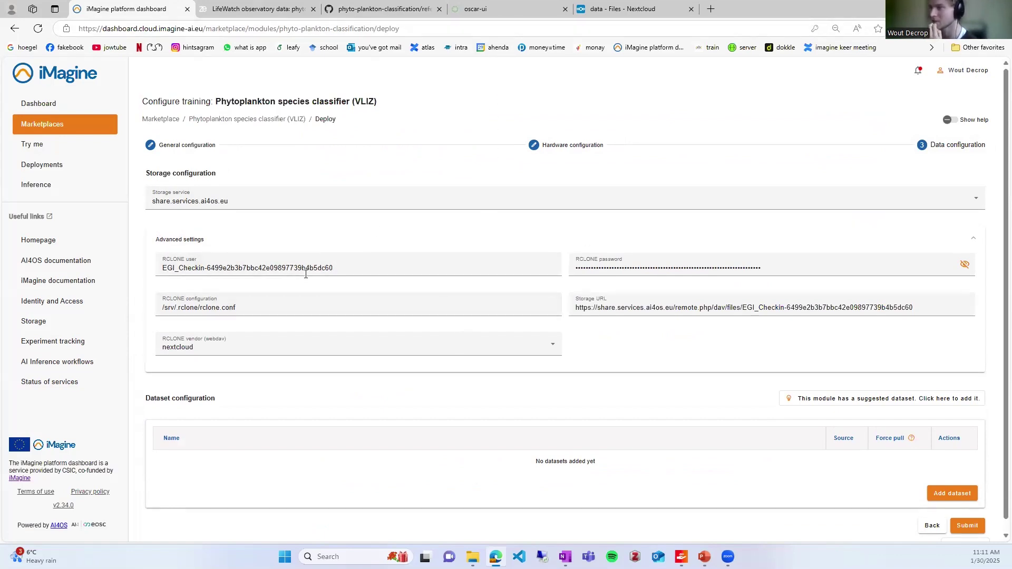
{"action": "left_click", "coordinate": [501, 9]}
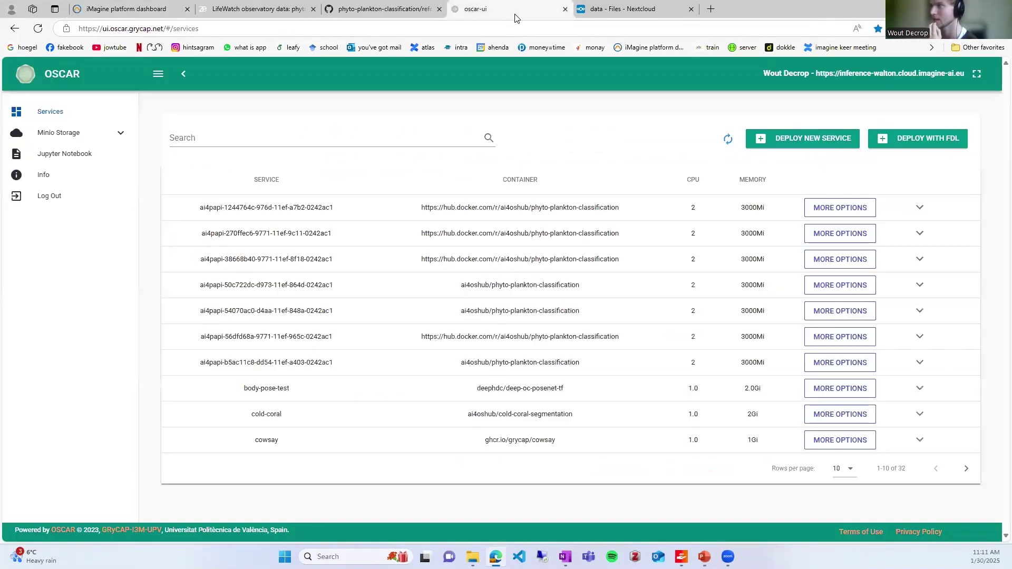
{"action": "left_click", "coordinate": [622, 9]}
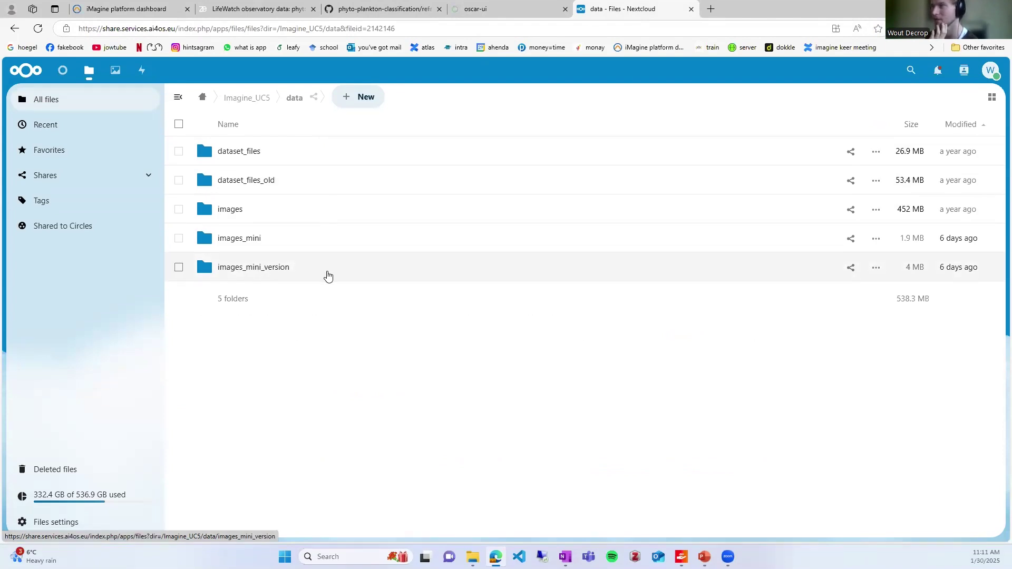
Review the module's train and predict flowchart in the GitHub README.
{"action": "left_click", "coordinate": [379, 9]}
{"action": "scroll", "coordinate": [533, 348], "scroll_direction": "down", "scroll_amount": 3}
{"action": "scroll", "coordinate": [530, 333], "scroll_direction": "up", "scroll_amount": 6}
{"action": "scroll", "coordinate": [528, 317], "scroll_direction": "up", "scroll_amount": 6}
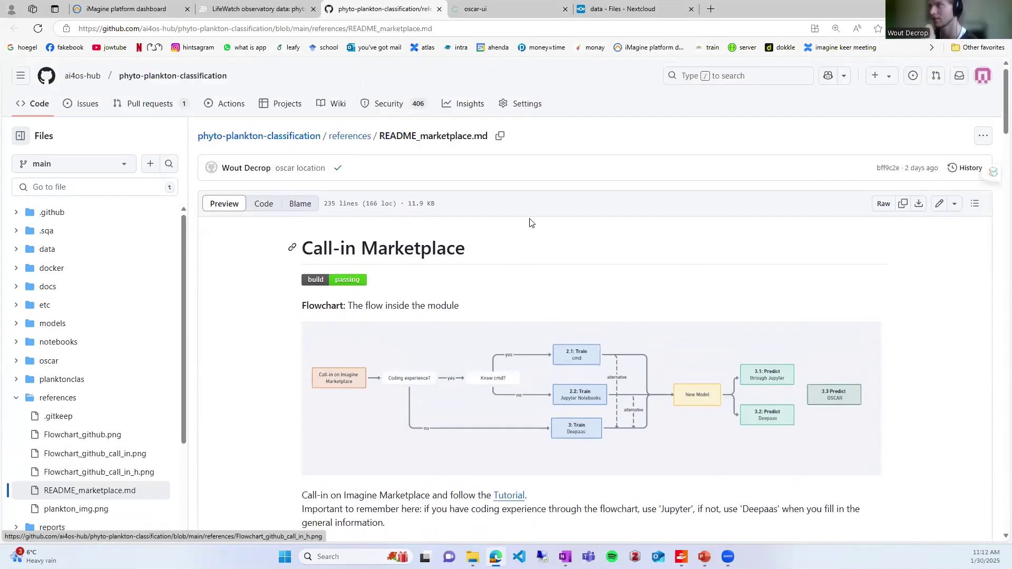
{"action": "scroll", "coordinate": [407, 334], "scroll_direction": "down", "scroll_amount": 1}
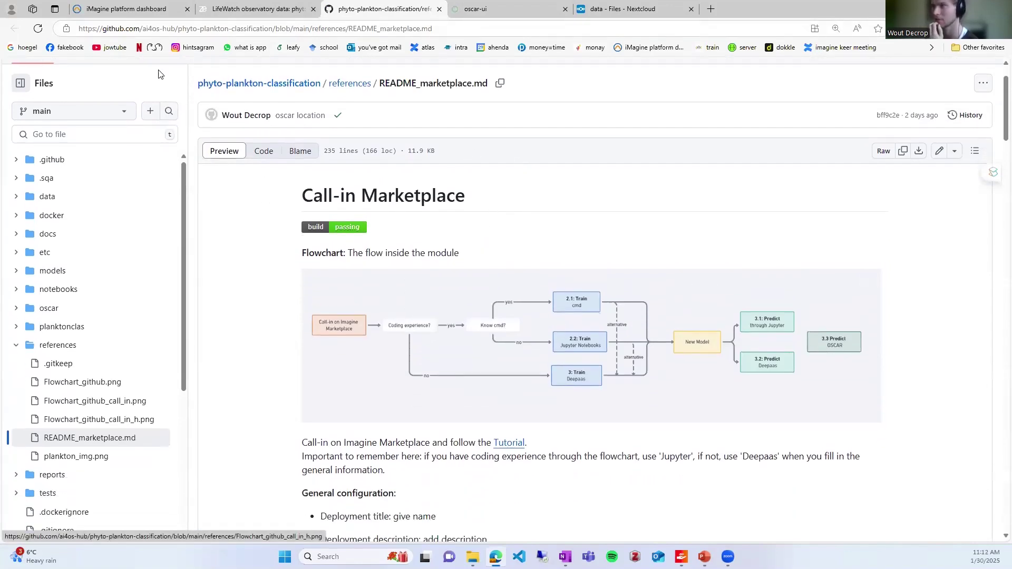
Submit the demo api deployment with share.services.ai4os.eu as its storage service and no dataset added.
{"action": "left_click", "coordinate": [153, 9]}
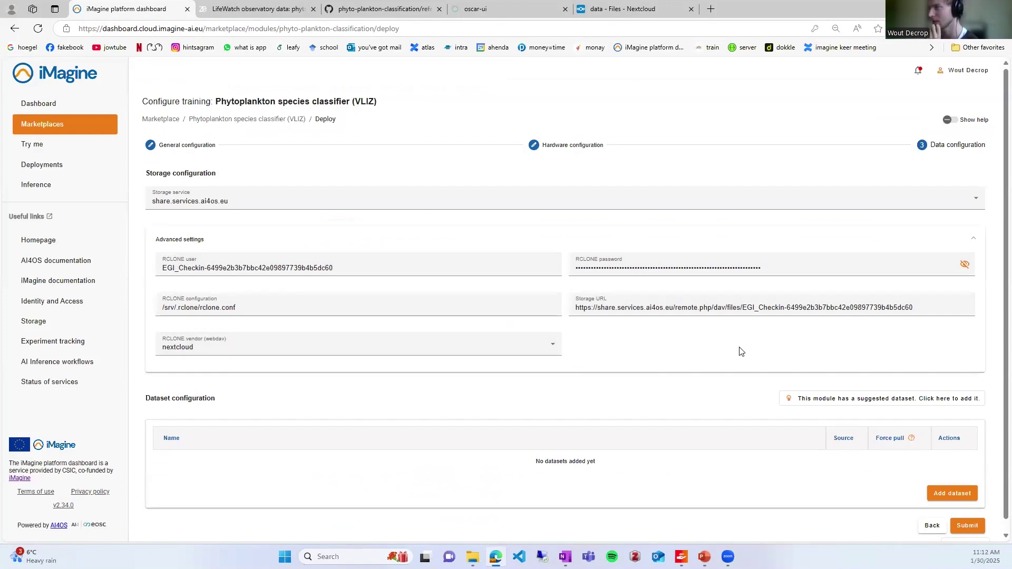
{"action": "left_click", "coordinate": [968, 526]}
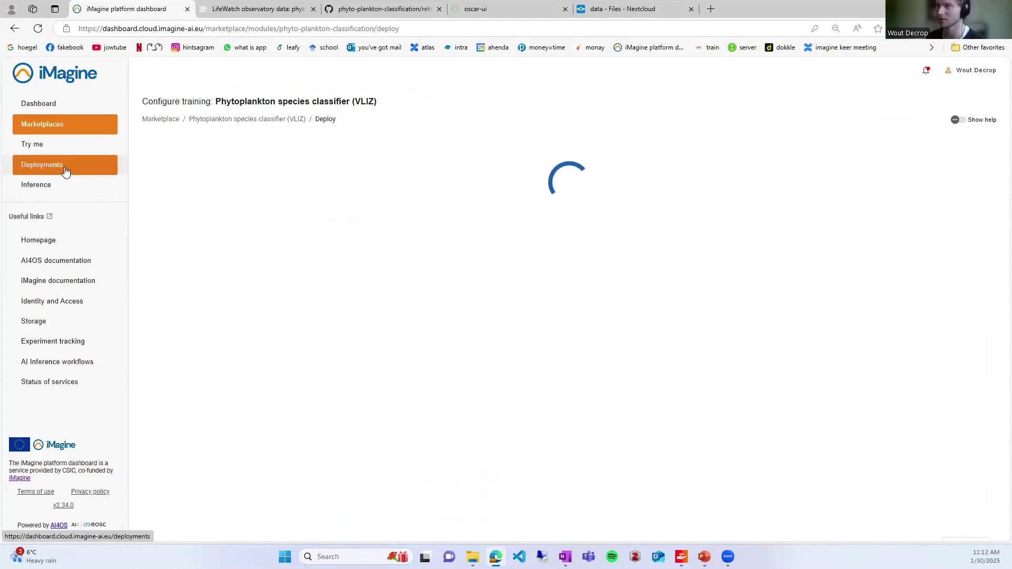
Reopen the Phytoplankton species classifier (VLIZ) module from the marketplace and start a JupyterLab codespace deployment for it.
{"action": "left_click", "coordinate": [68, 127]}
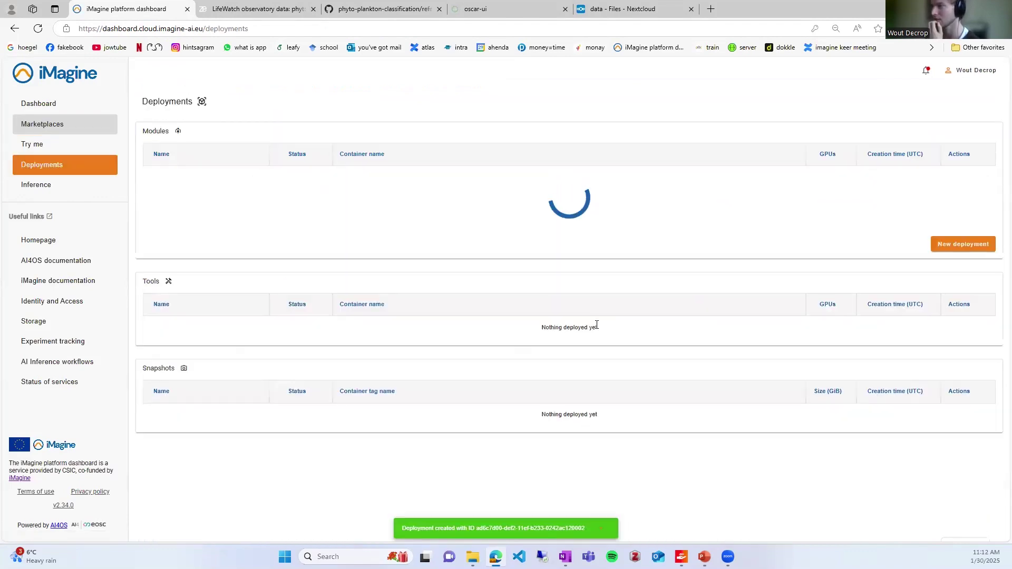
{"action": "left_click", "coordinate": [64, 130]}
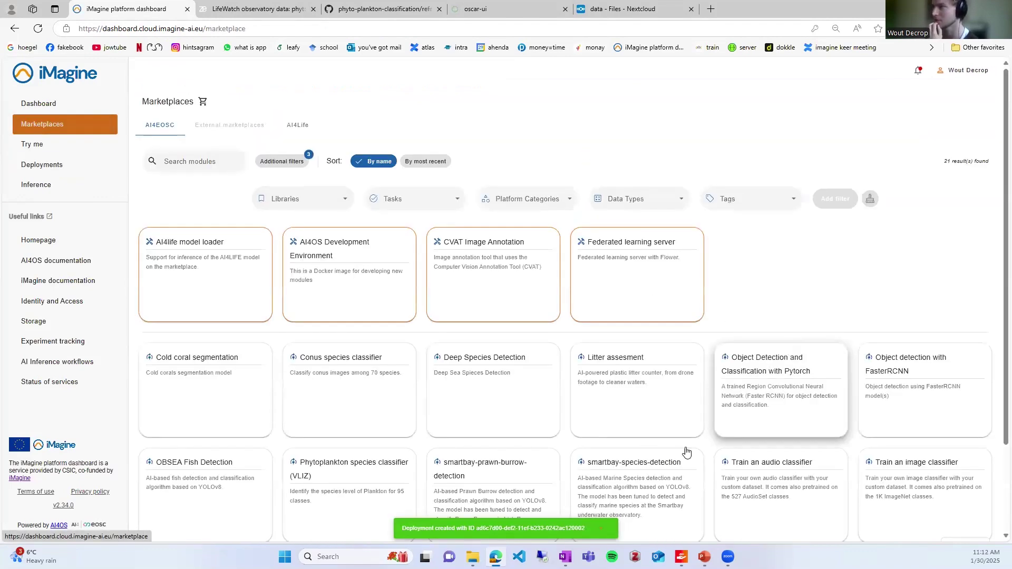
{"action": "scroll", "coordinate": [684, 452], "scroll_direction": "down", "scroll_amount": 2}
{"action": "left_click", "coordinate": [373, 387]}
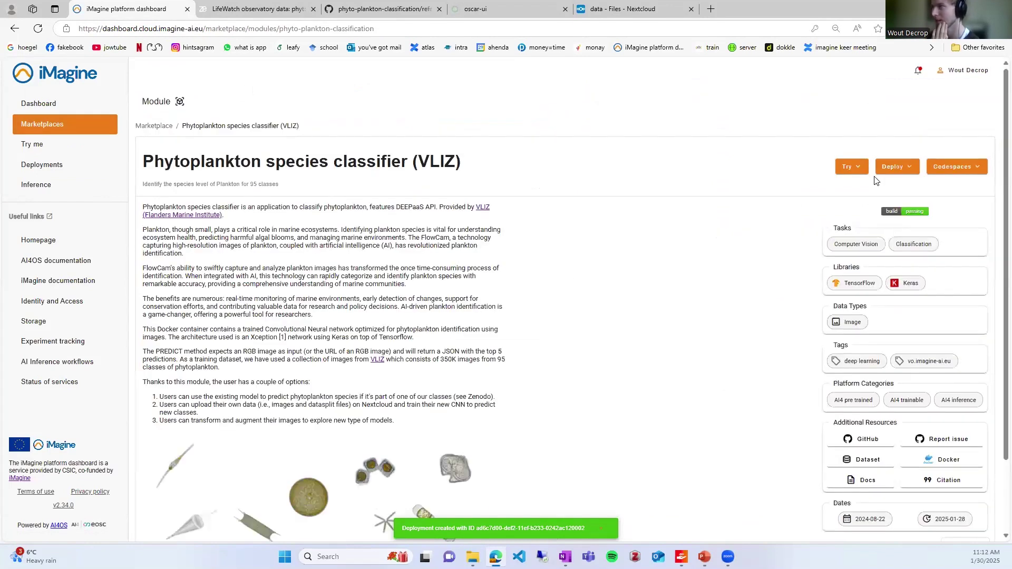
{"action": "left_click", "coordinate": [896, 168]}
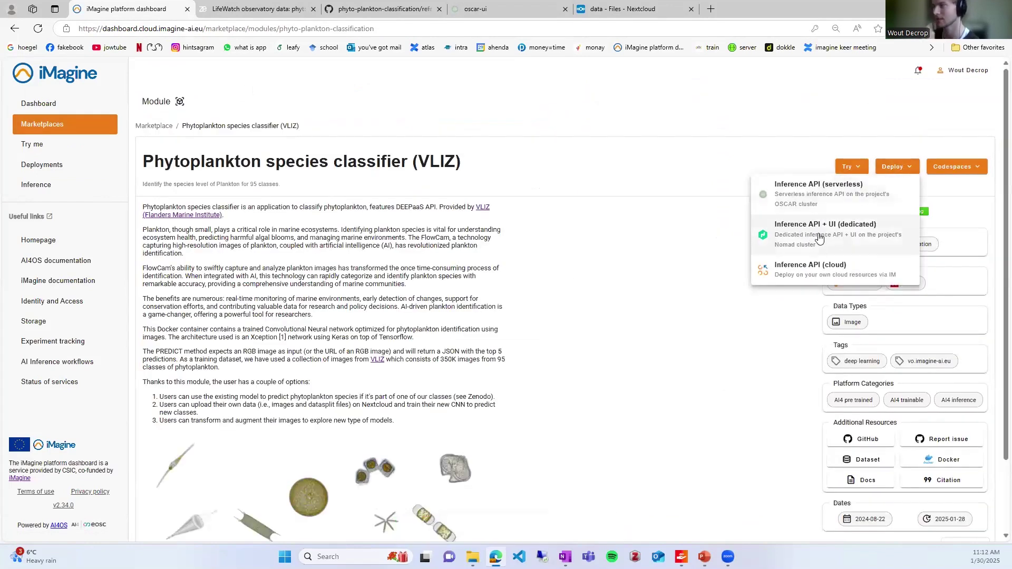
{"action": "left_click", "coordinate": [966, 170]}
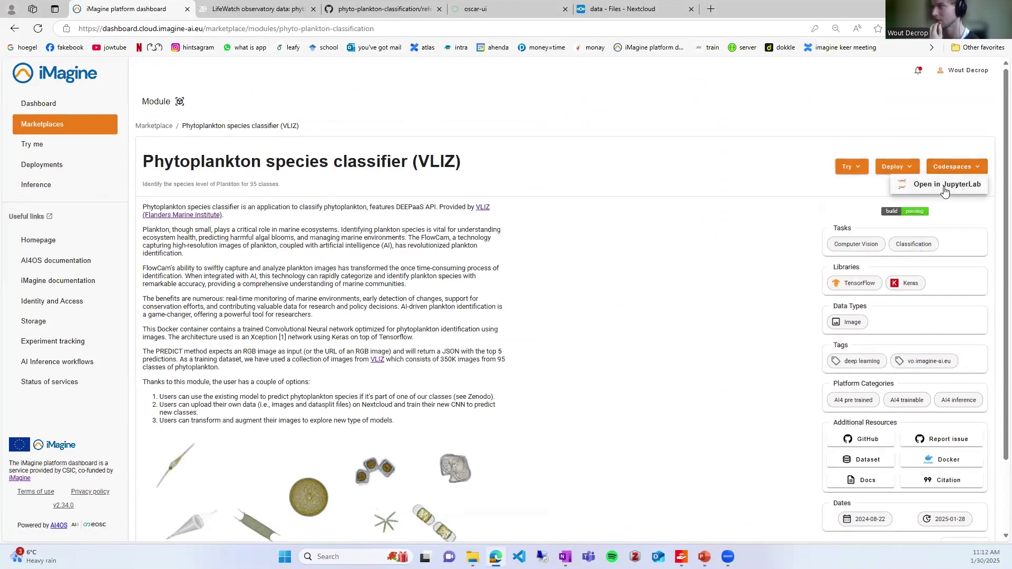
{"action": "left_click", "coordinate": [945, 188]}
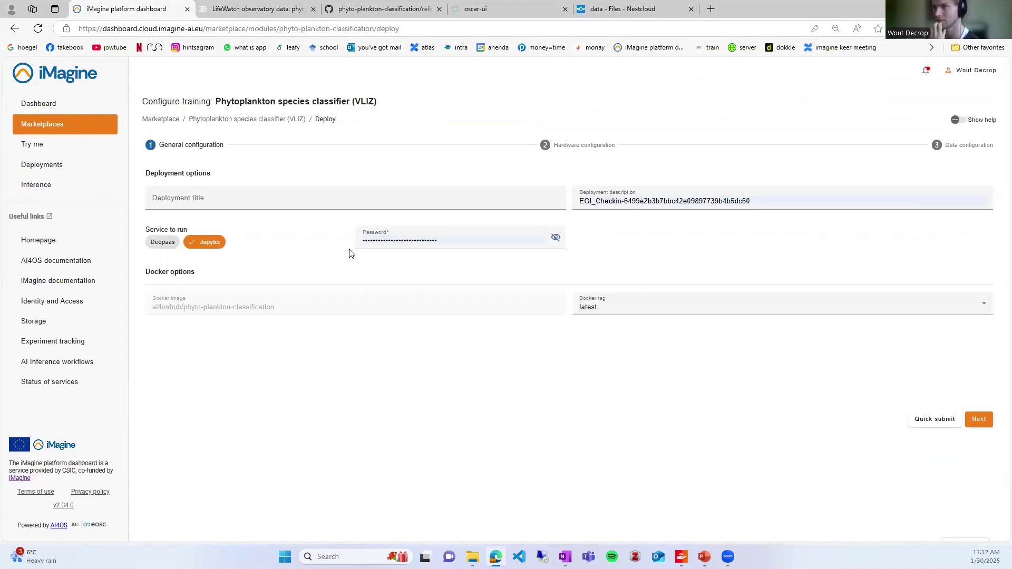
Title the Jupyter deployment "demo jupyter".
{"action": "left_click", "coordinate": [194, 203]}
{"action": "type", "text": "dem"}
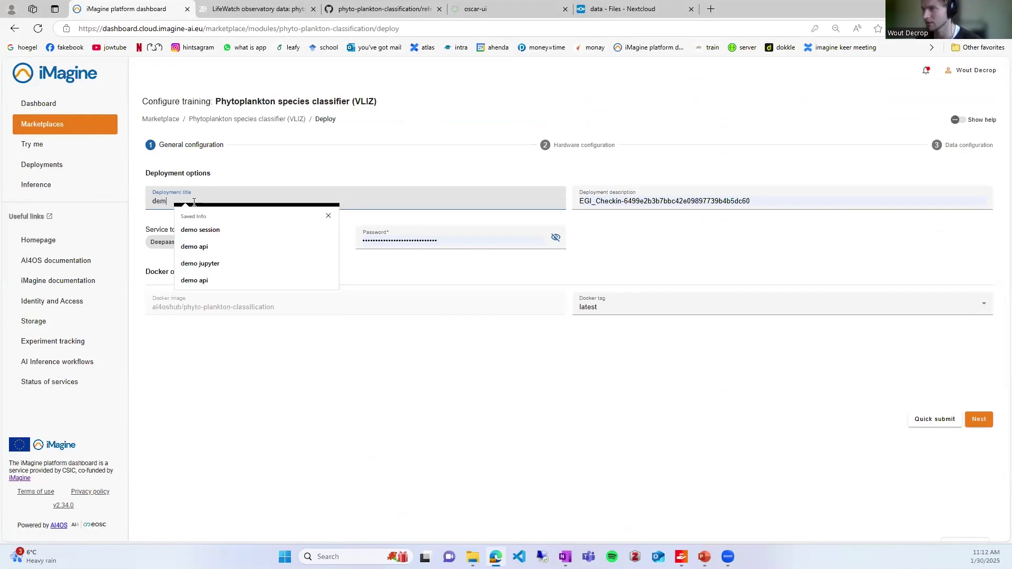
{"action": "type", "text": "o jupyter"}
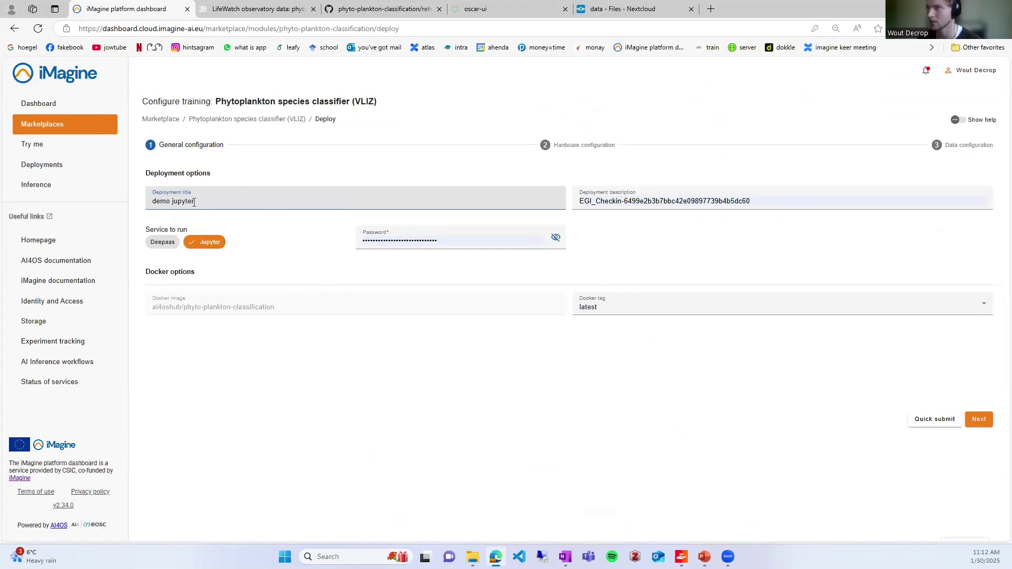
Replace the prefilled password of the Jupyter service with a new password of at least 9 characters.
{"action": "left_click", "coordinate": [441, 240]}
{"action": "key", "text": "ctrl+a"}
{"action": "key", "text": "BackSpace"}
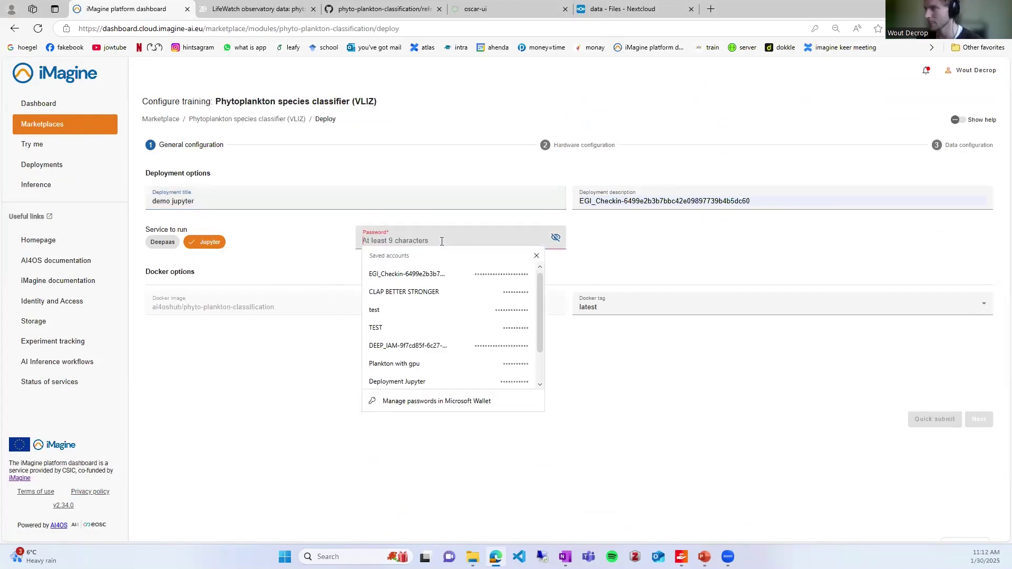
{"action": "type", "text": "********"}
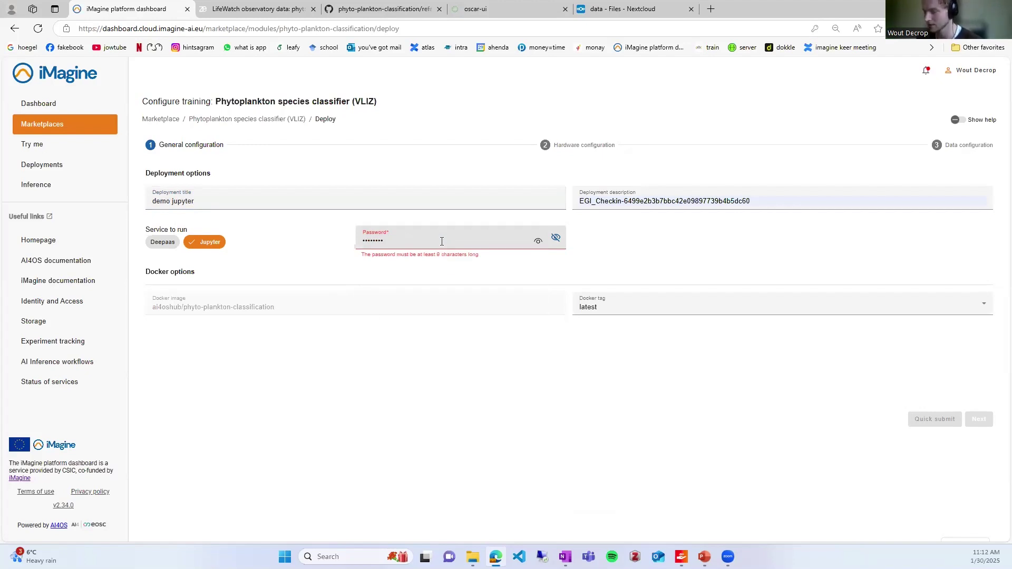
{"action": "type", "text": "*"}
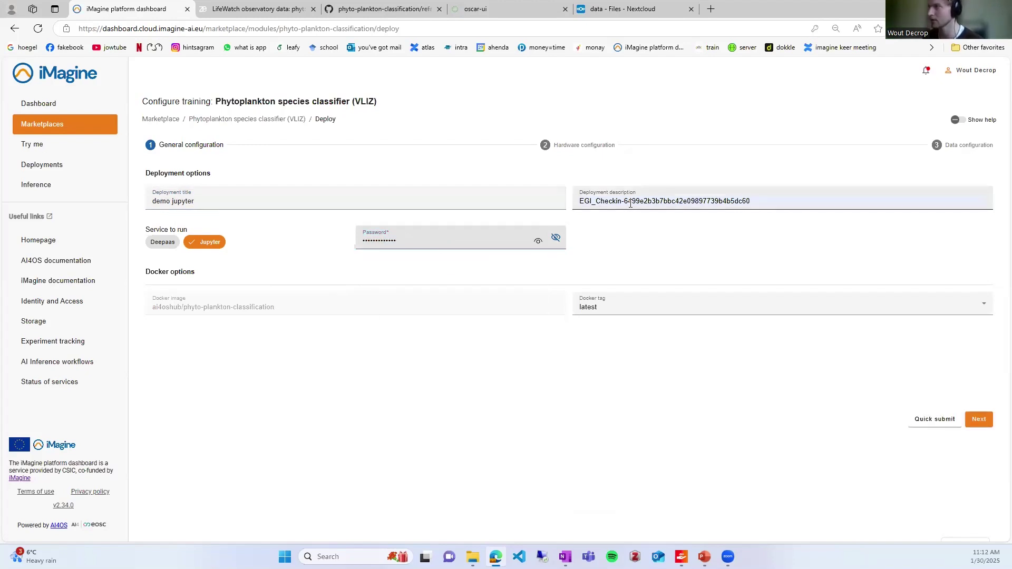
Clear the autofilled deployment description and advance past the default hardware configuration to the data configuration.
{"action": "left_click", "coordinate": [580, 201]}
{"action": "left_click", "coordinate": [458, 420]}
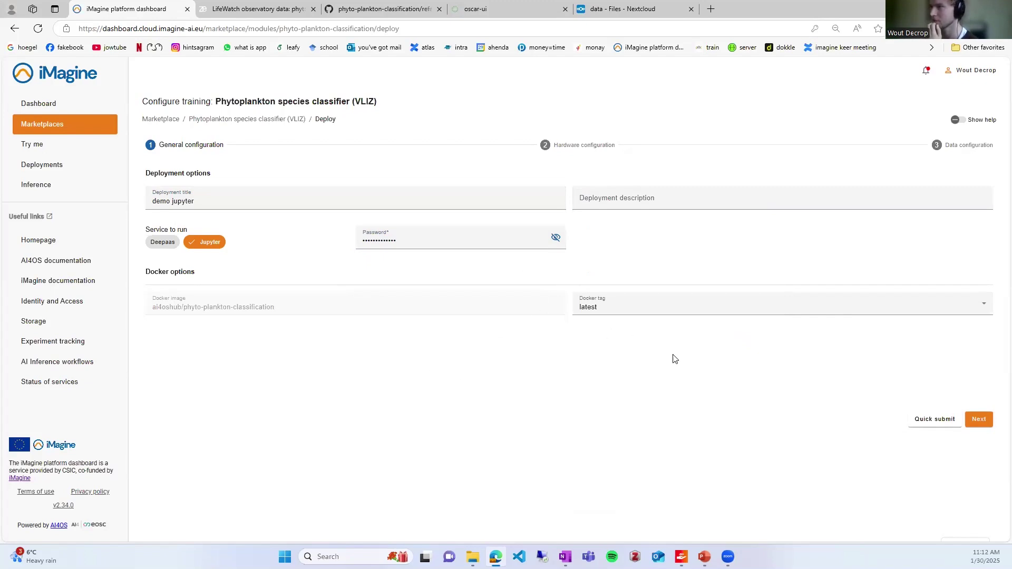
{"action": "left_click", "coordinate": [979, 419]}
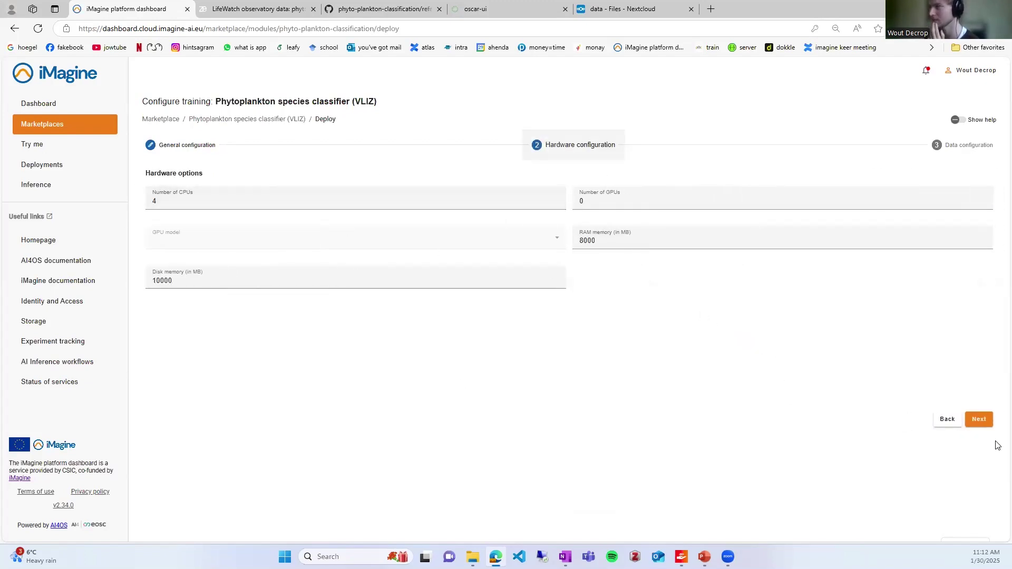
{"action": "left_click", "coordinate": [981, 422]}
Review the advanced storage settings, then submit the Jupyter deployment with share.services.ai4os.eu as storage and no dataset added.
{"action": "left_click", "coordinate": [263, 252]}
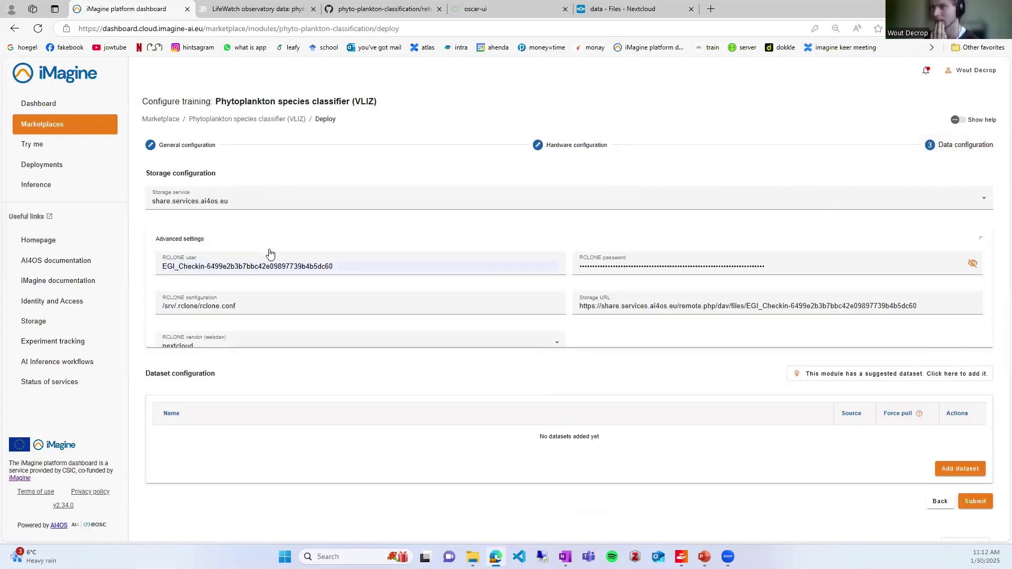
{"action": "left_click", "coordinate": [262, 248]}
{"action": "left_click", "coordinate": [230, 238]}
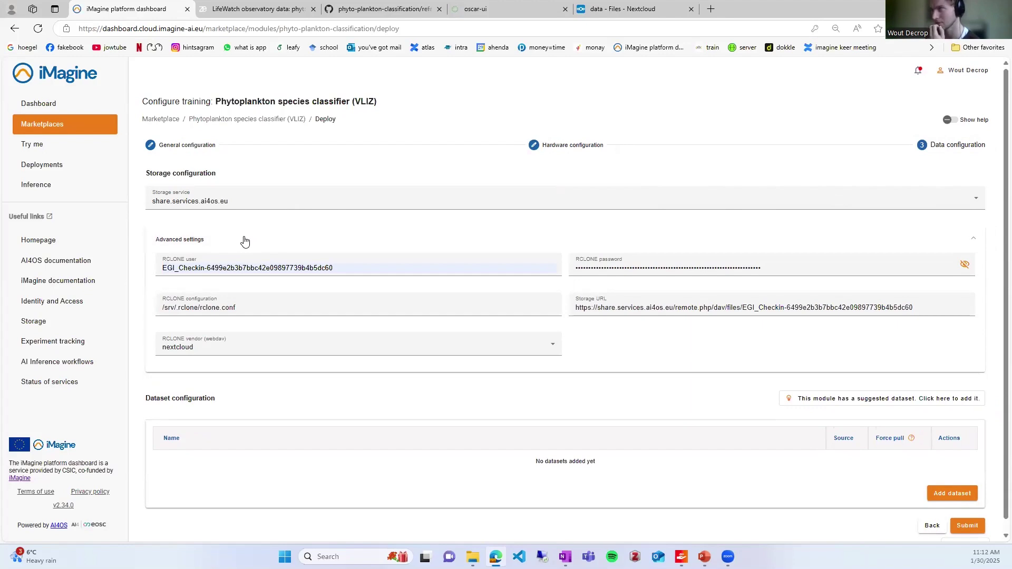
{"action": "left_click", "coordinate": [244, 242]}
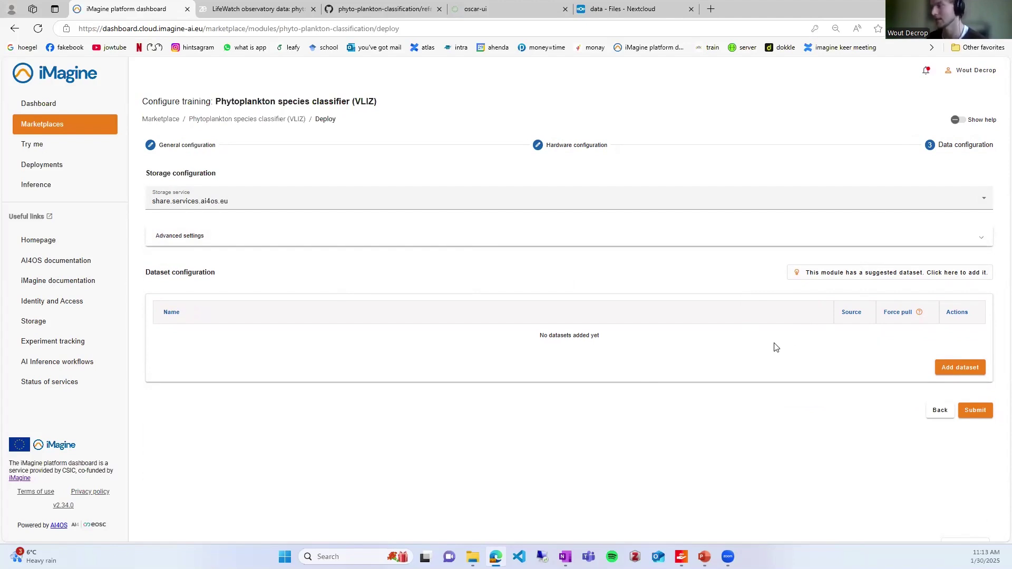
{"action": "left_click", "coordinate": [976, 411]}
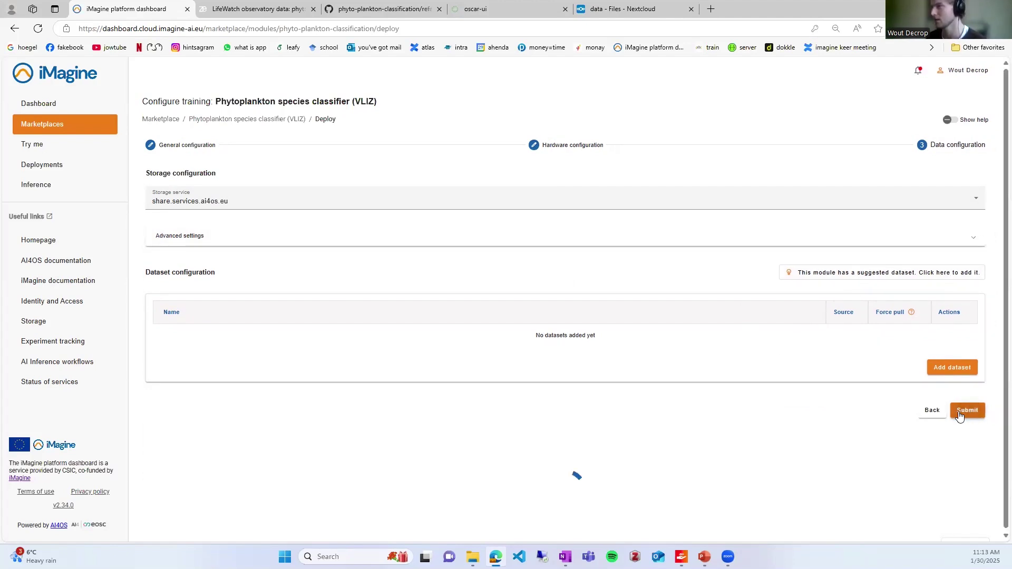
{"action": "left_click", "coordinate": [66, 175]}
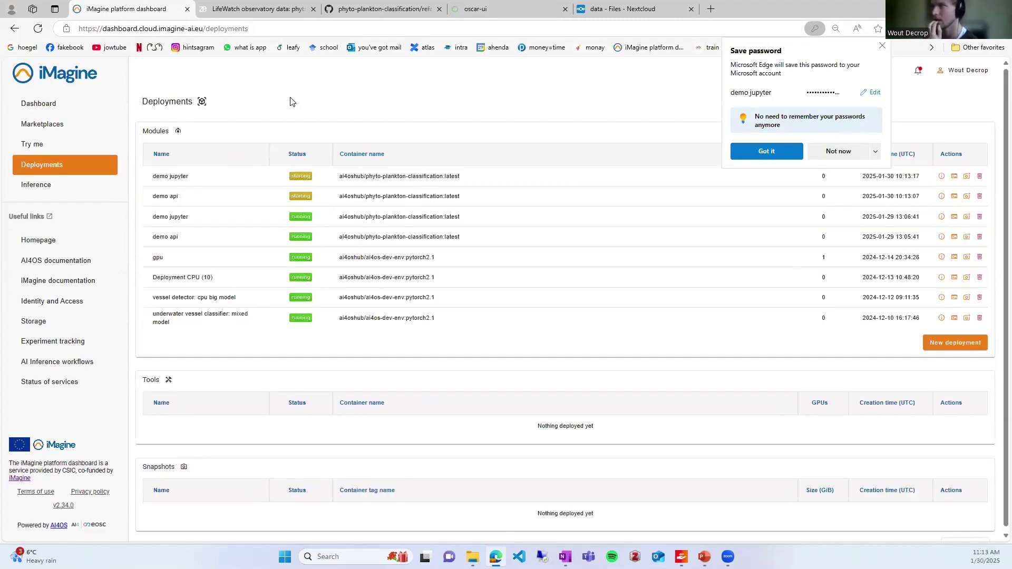
Reopen the Phytoplankton species classifier (VLIZ) from the marketplace and launch its short 10-minute Gradio user interface trial.
{"action": "left_click", "coordinate": [62, 123]}
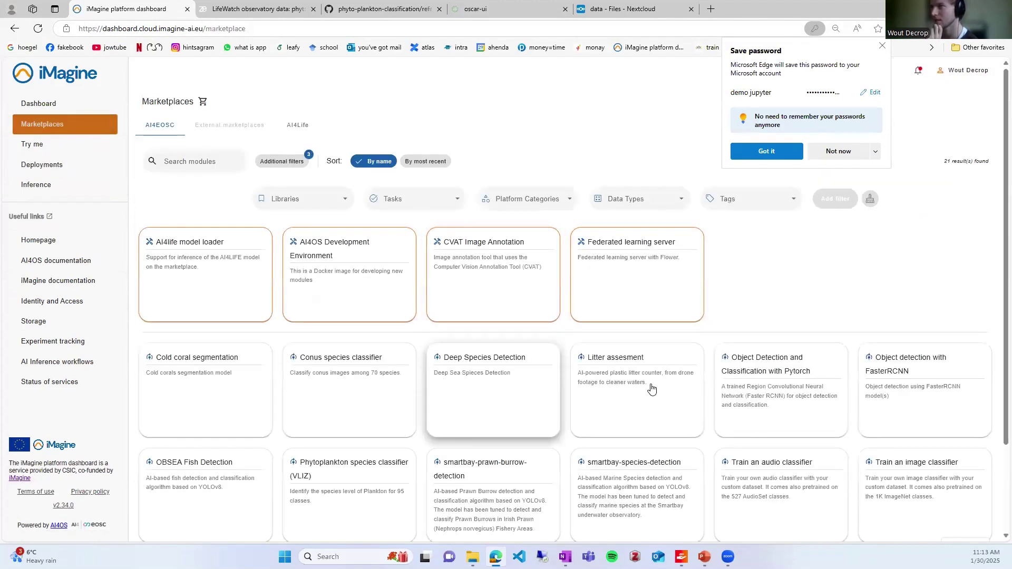
{"action": "scroll", "coordinate": [580, 422], "scroll_direction": "down", "scroll_amount": 2}
{"action": "left_click", "coordinate": [379, 388]}
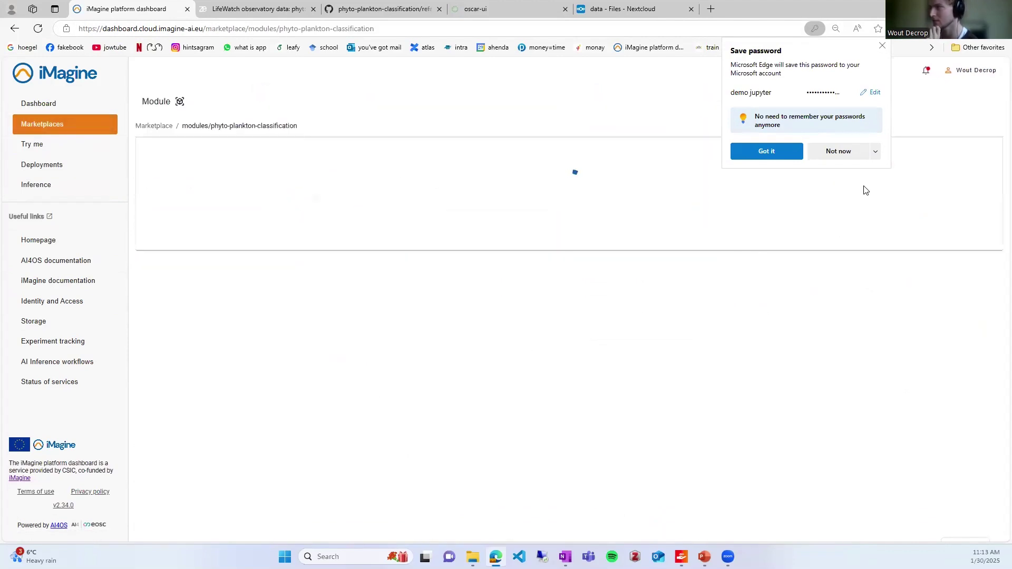
{"action": "left_click", "coordinate": [882, 48]}
{"action": "left_click", "coordinate": [850, 166]}
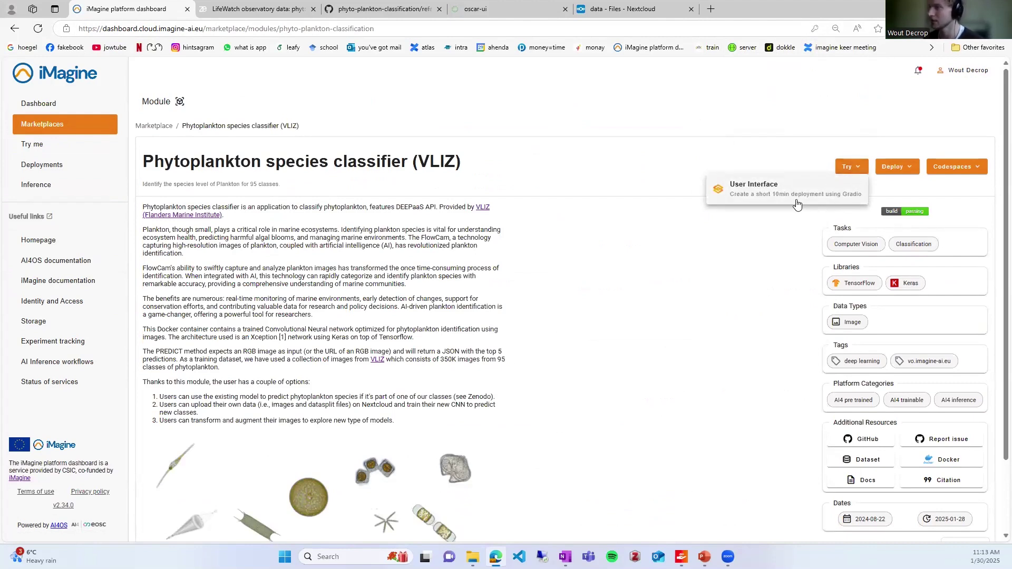
{"action": "left_click", "coordinate": [777, 194]}
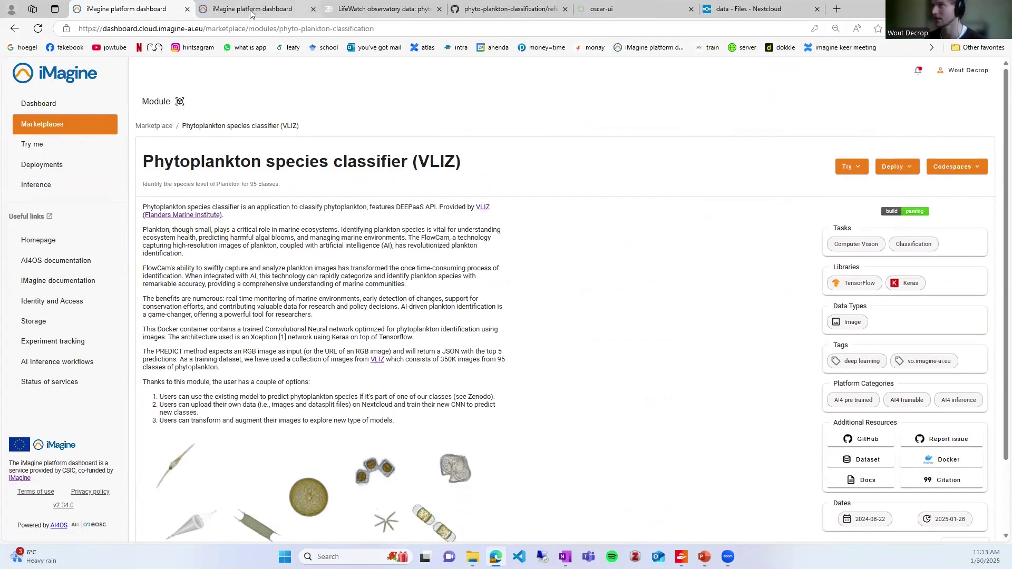
{"action": "left_click", "coordinate": [250, 14]}
{"action": "left_click", "coordinate": [133, 8]}
Review the module's inference deployment options and the section on predicting with OSCAR in README_marketplace.md.
{"action": "left_click", "coordinate": [906, 170]}
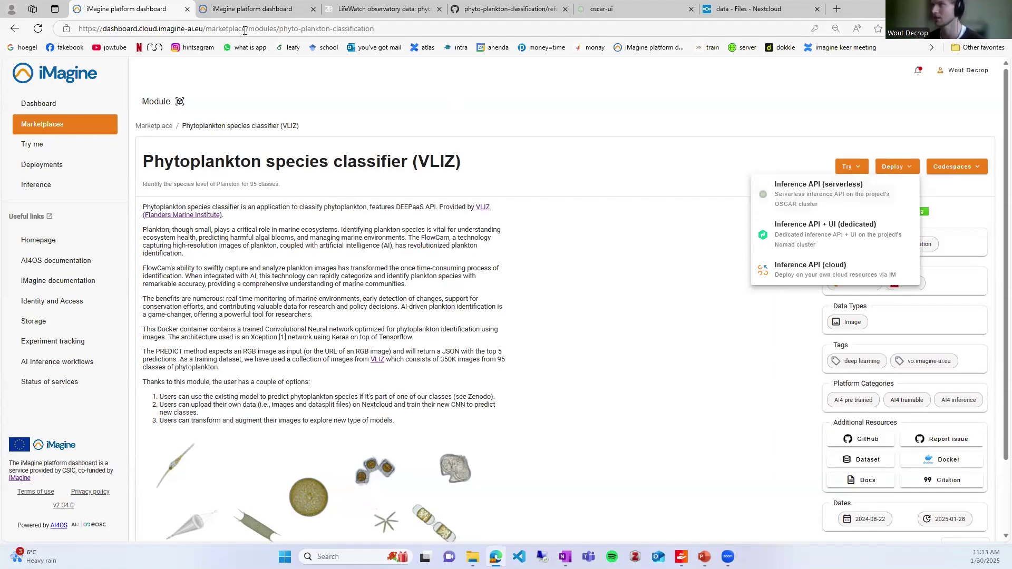
{"action": "left_click", "coordinate": [511, 10]}
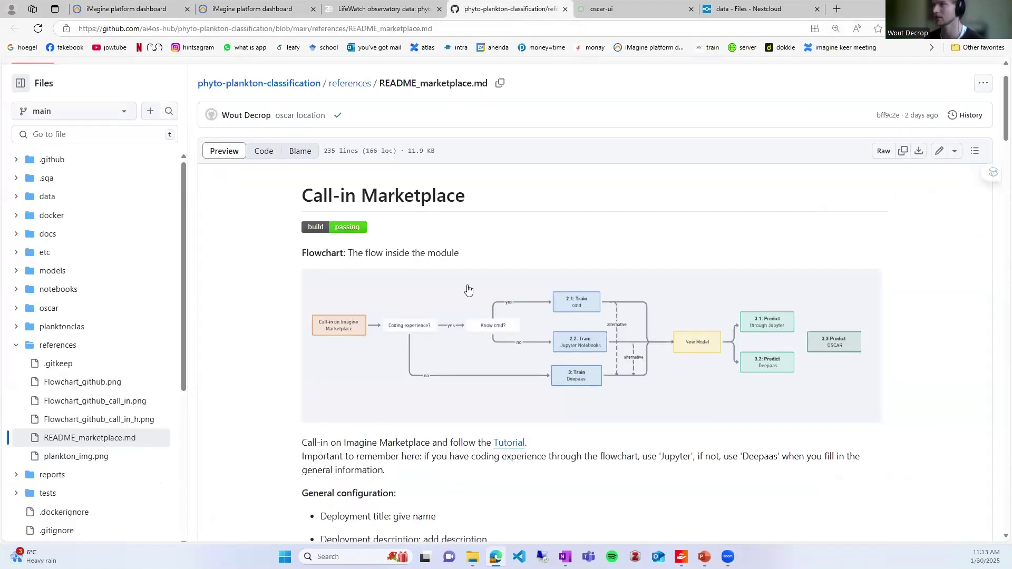
{"action": "scroll", "coordinate": [490, 361], "scroll_direction": "down", "scroll_amount": 20}
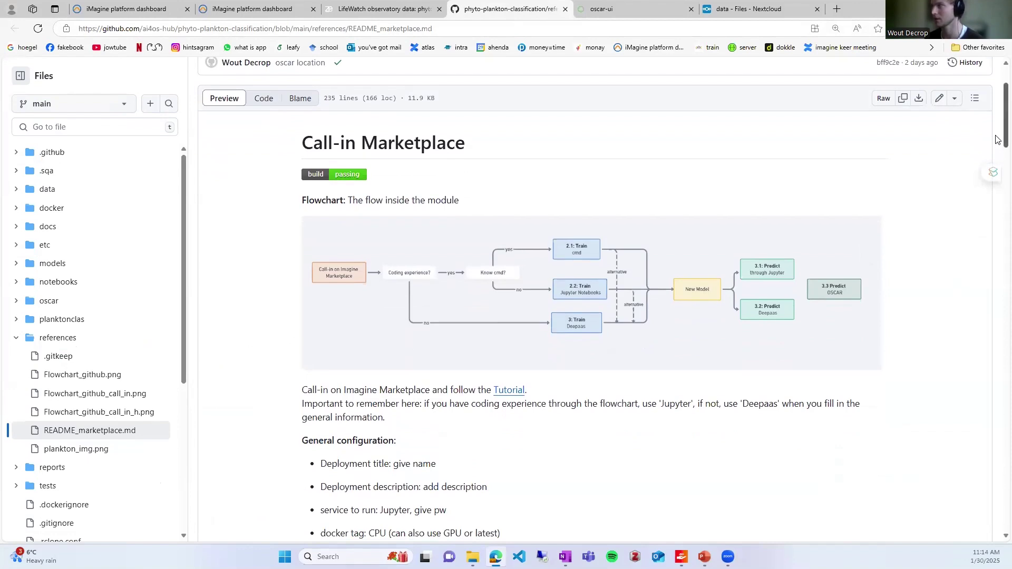
{"action": "scroll", "coordinate": [445, 230], "scroll_direction": "down", "scroll_amount": 10}
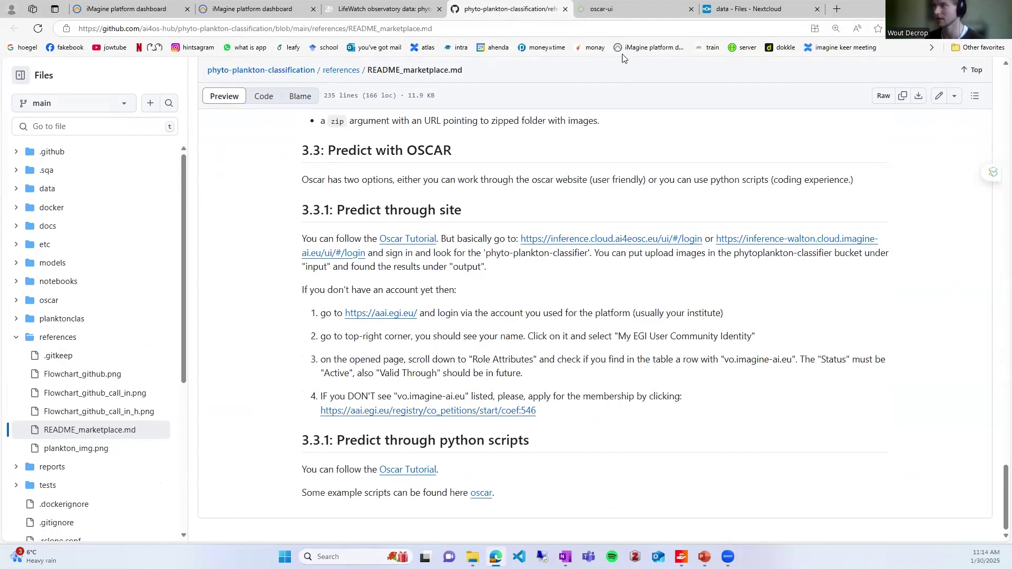
Switch to OSCAR and open the input folder of the phytoplankton-classifier bucket in the Minio storage.
{"action": "left_click", "coordinate": [623, 9]}
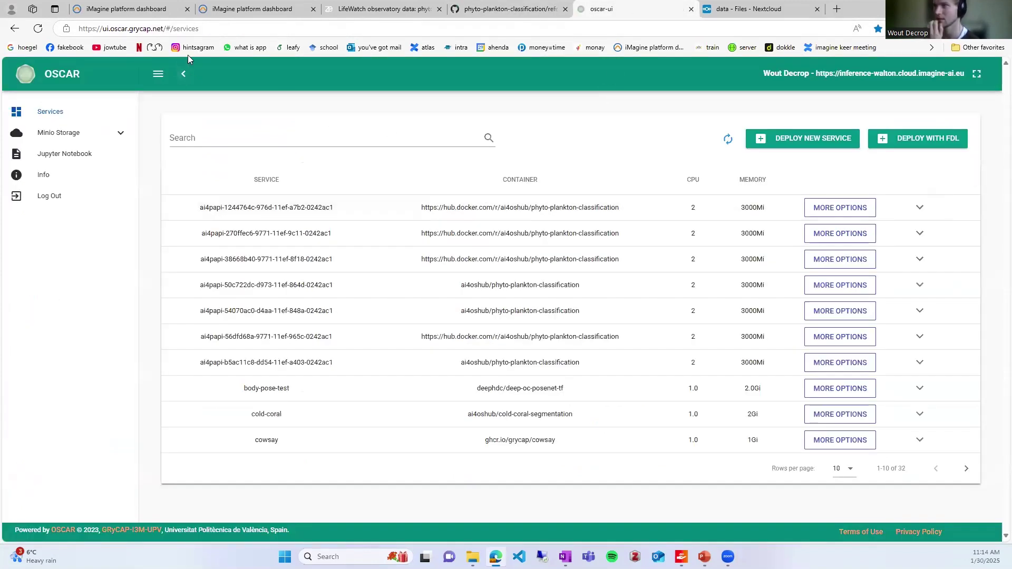
{"action": "left_click", "coordinate": [101, 135]}
{"action": "scroll", "coordinate": [84, 353], "scroll_direction": "down", "scroll_amount": 3}
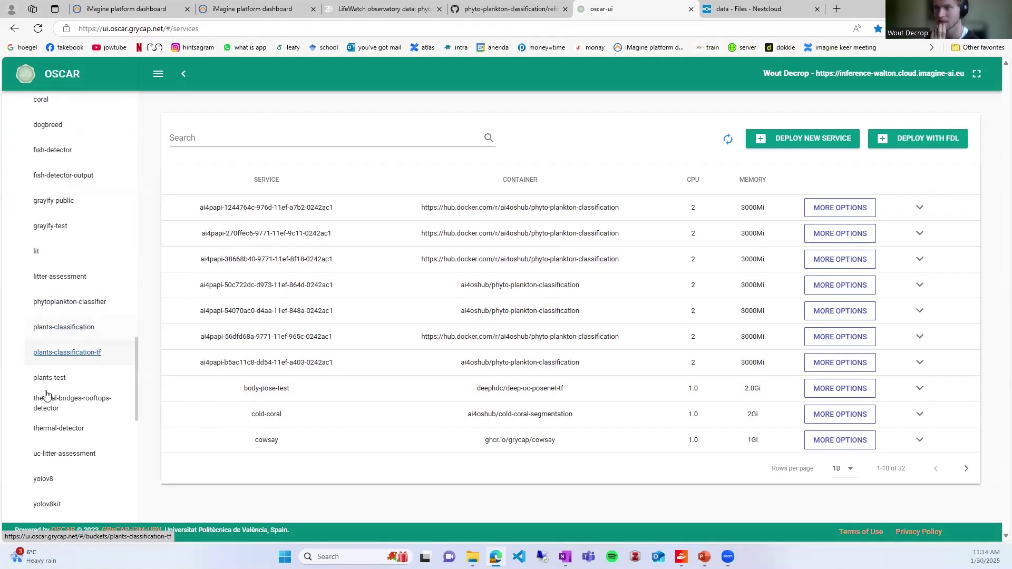
{"action": "scroll", "coordinate": [96, 474], "scroll_direction": "down", "scroll_amount": 2}
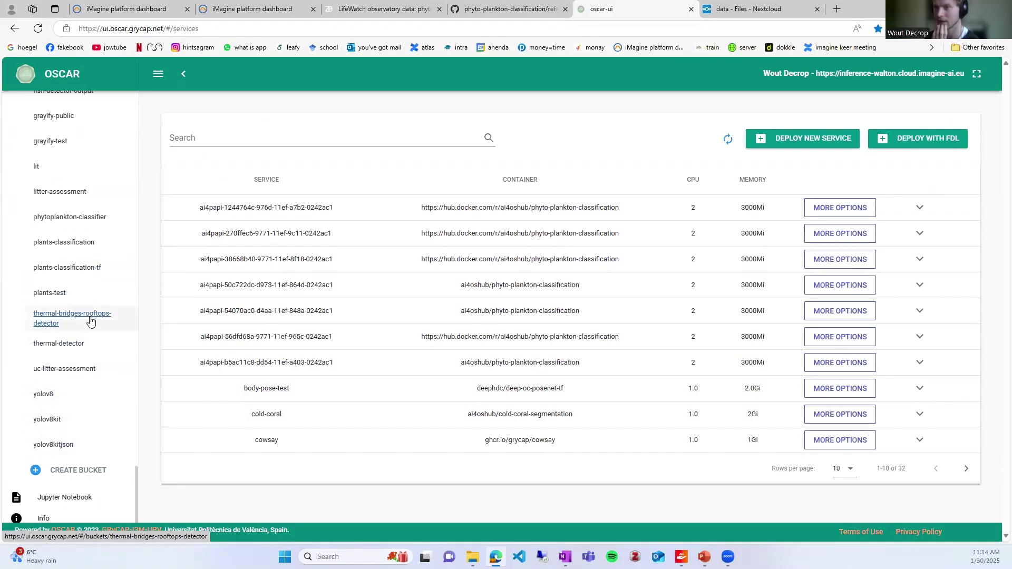
{"action": "scroll", "coordinate": [85, 322], "scroll_direction": "up", "scroll_amount": 2}
{"action": "left_click", "coordinate": [88, 324]}
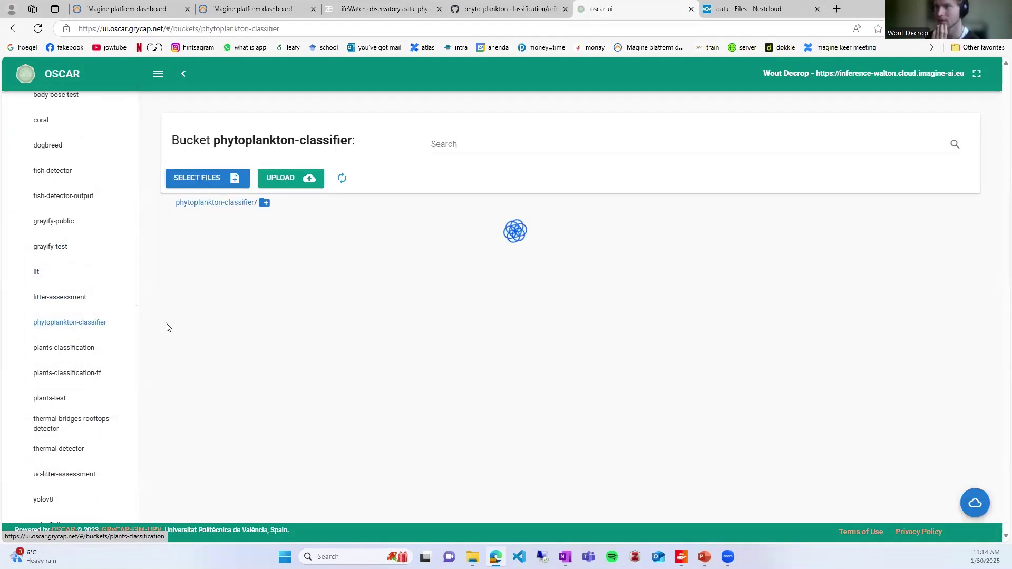
{"action": "left_click", "coordinate": [379, 263]}
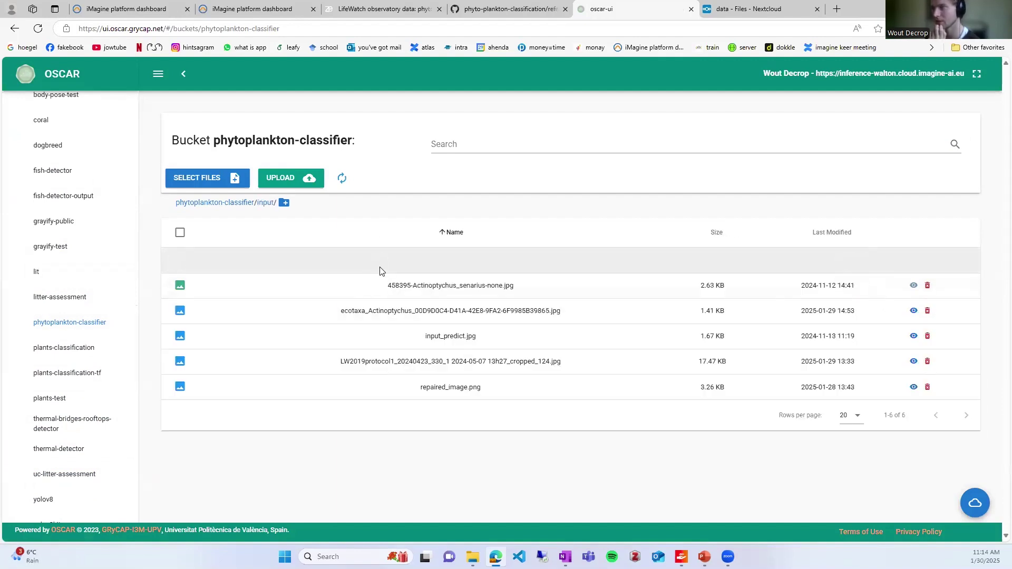
Upload ecotaxa_Actinoptychus_00D9D0C4-D41A-42E8-9FA2-6F9985B39865.jpg from the Actinoptychus folder into the bucket's input folder.
{"action": "left_click", "coordinate": [232, 182]}
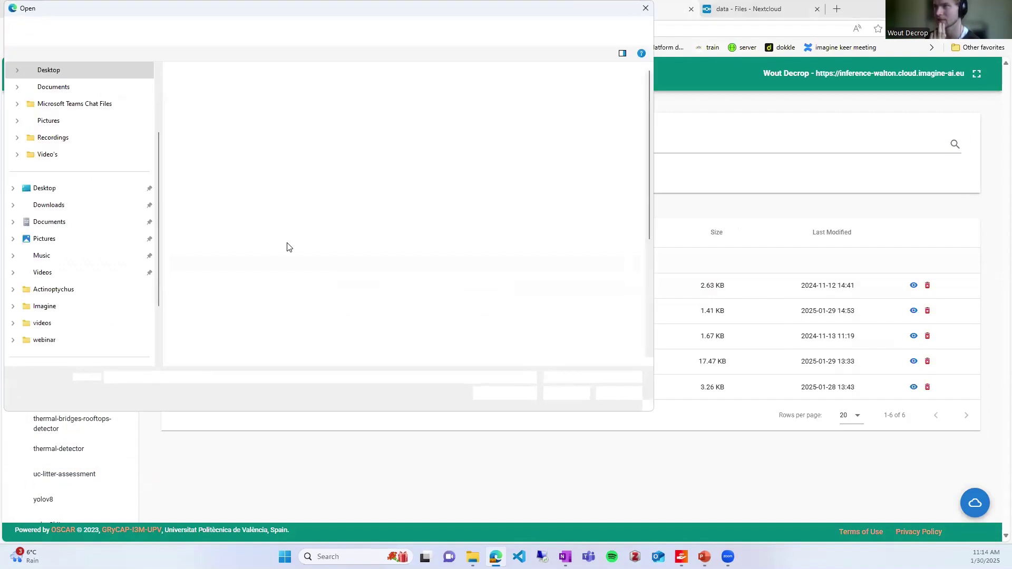
{"action": "scroll", "coordinate": [79, 247], "scroll_direction": "down", "scroll_amount": 2}
{"action": "left_click", "coordinate": [69, 210]}
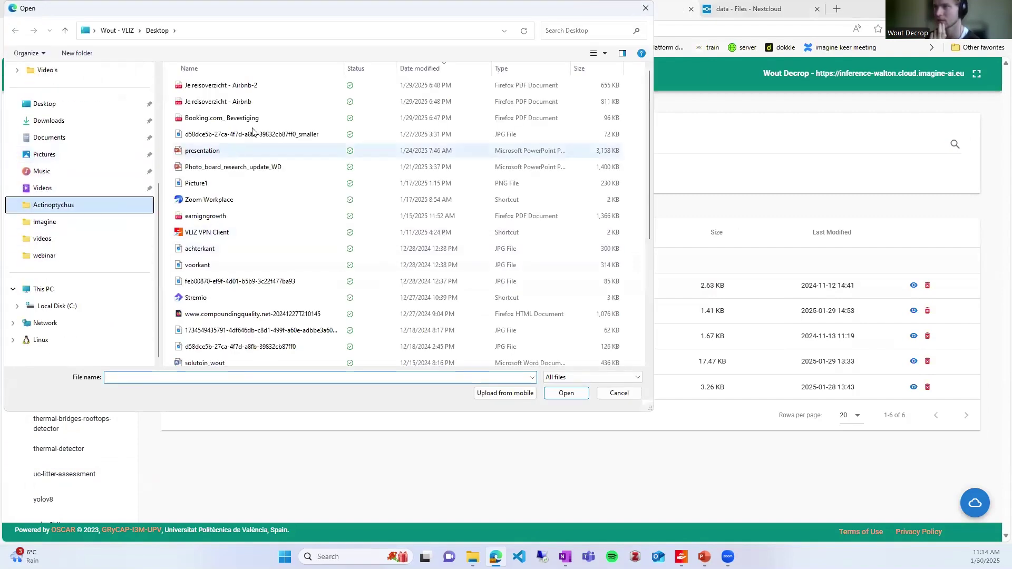
{"action": "double_click", "coordinate": [260, 86]}
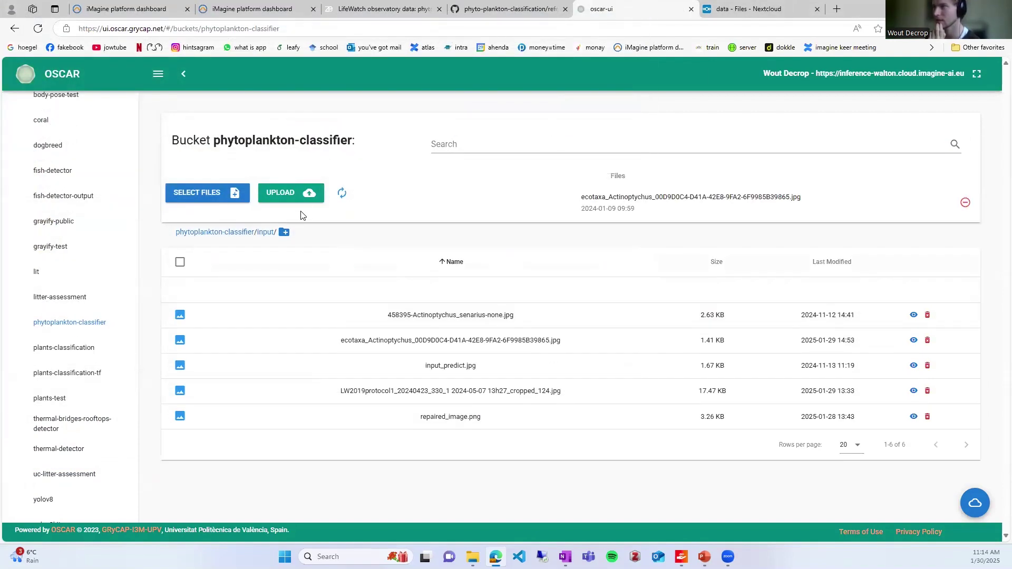
{"action": "left_click", "coordinate": [262, 182]}
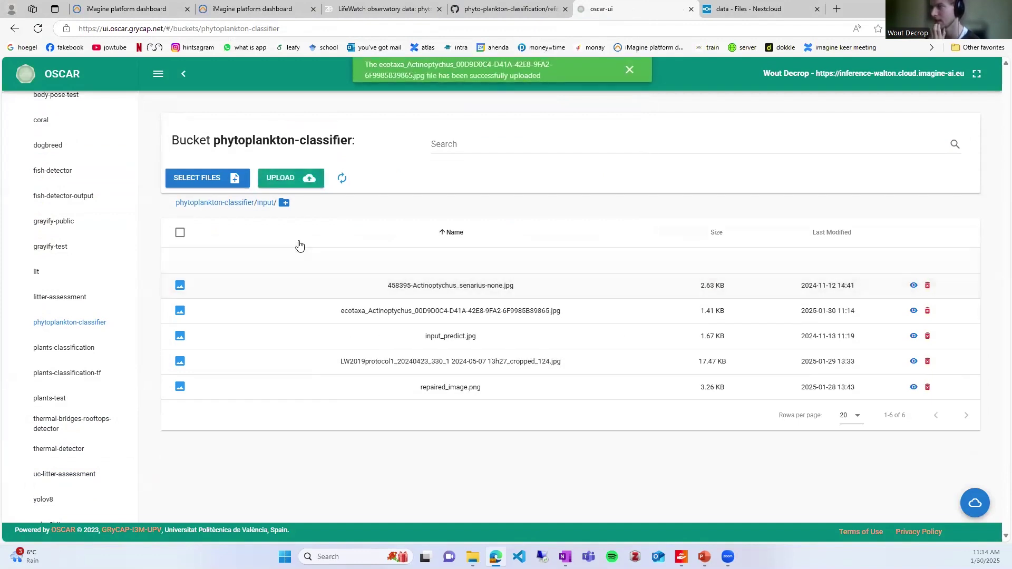
Preview out_458395-Actinoptychus_senarius-none.json in the bucket's output folder and examine its predicted labels, probabilities and Aphia IDs.
{"action": "left_click", "coordinate": [237, 204]}
{"action": "left_click", "coordinate": [393, 290]}
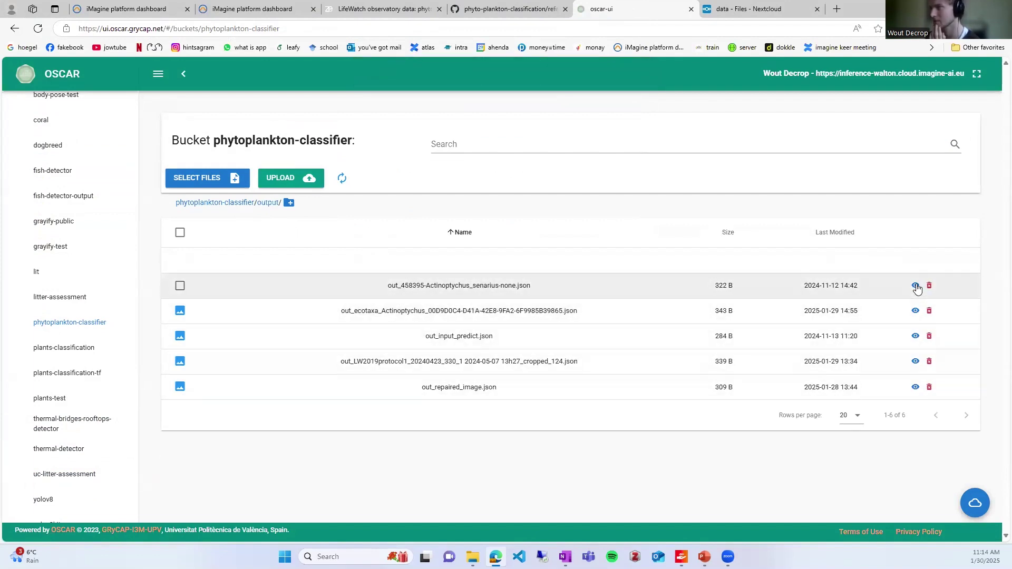
{"action": "left_click", "coordinate": [916, 286]}
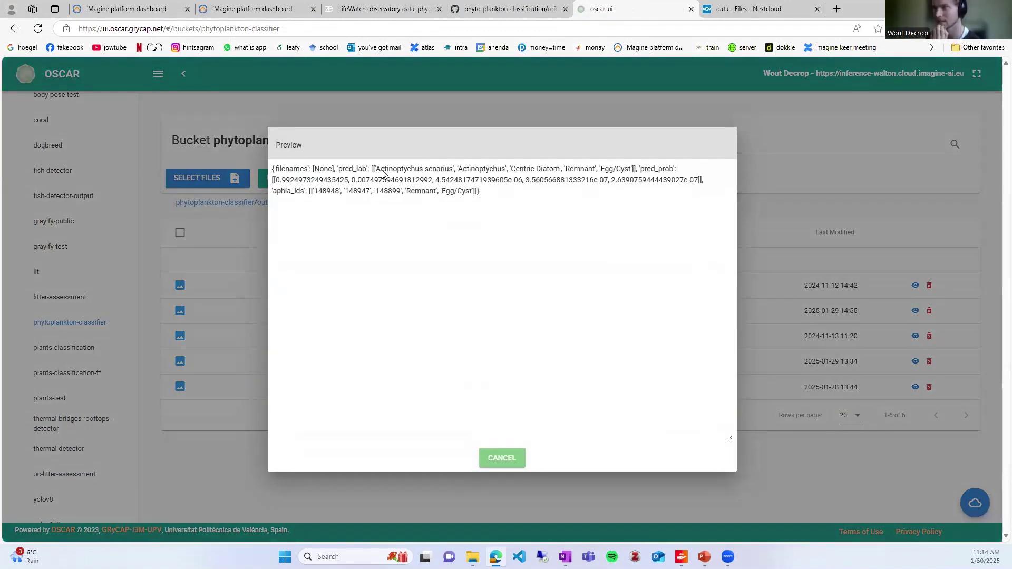
{"action": "double_click", "coordinate": [378, 172]}
{"action": "left_click_drag", "start_coordinate": [282, 180], "coordinate": [323, 192]}
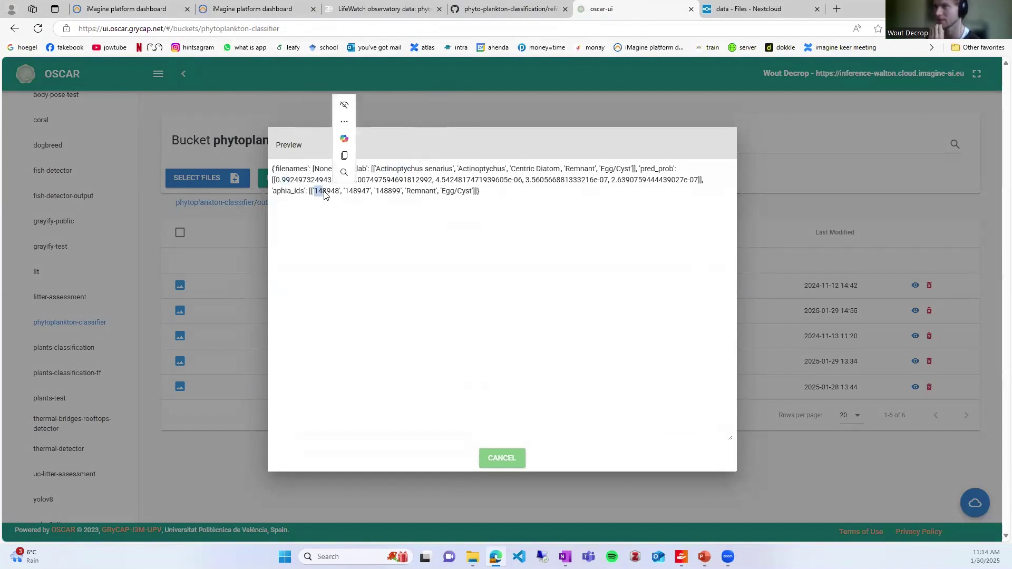
{"action": "left_click", "coordinate": [502, 459]}
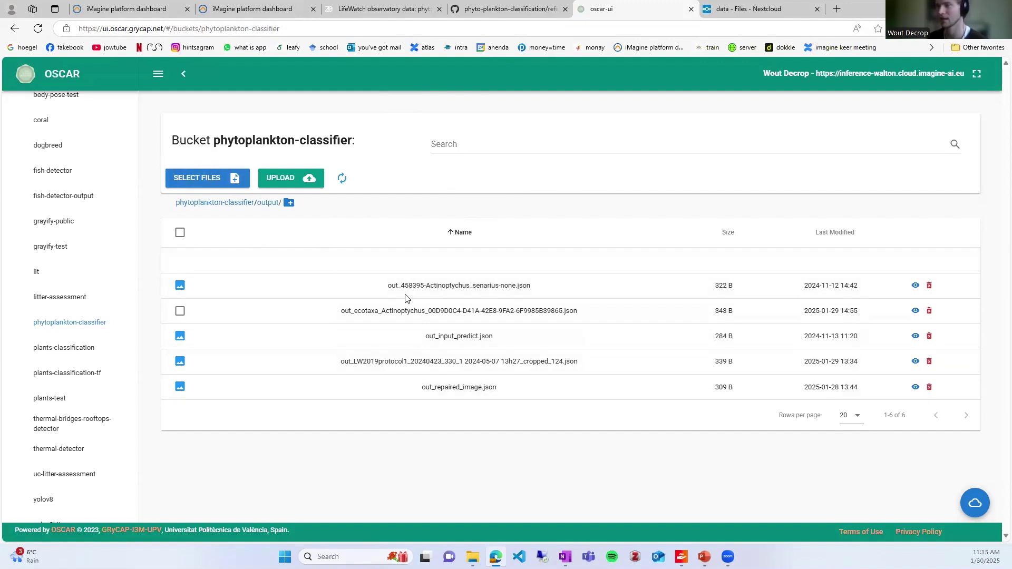
Check the launching trial interface, then open the API of the newest demo api deployment from the iMagine dashboard.
{"action": "left_click", "coordinate": [270, 11]}
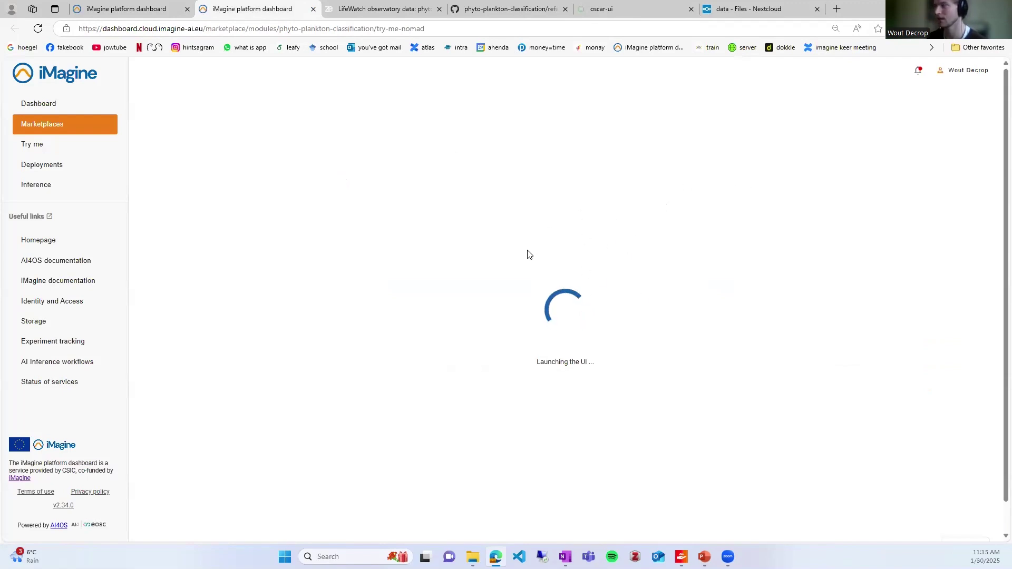
{"action": "left_click", "coordinate": [174, 9]}
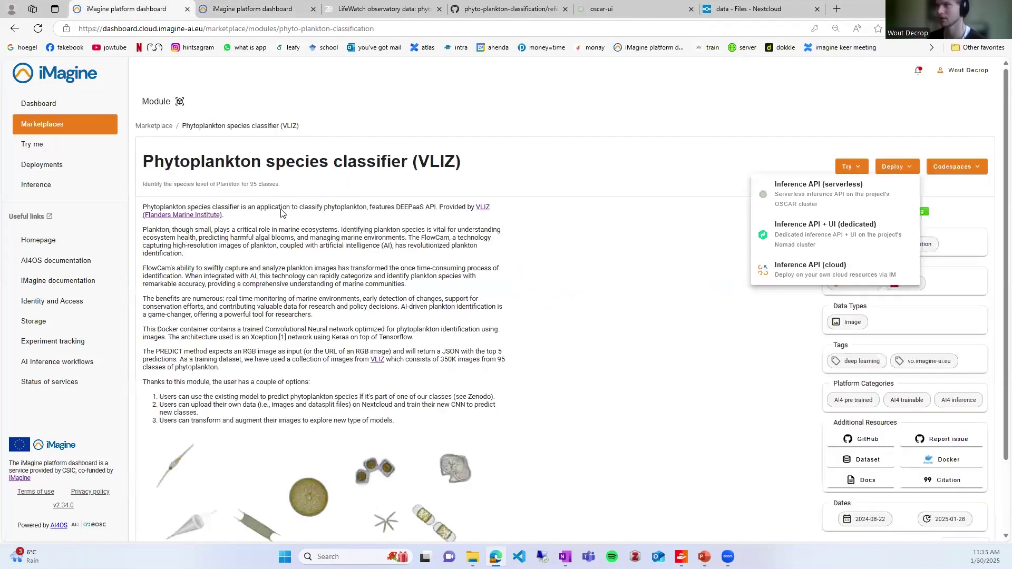
{"action": "left_click", "coordinate": [53, 165]}
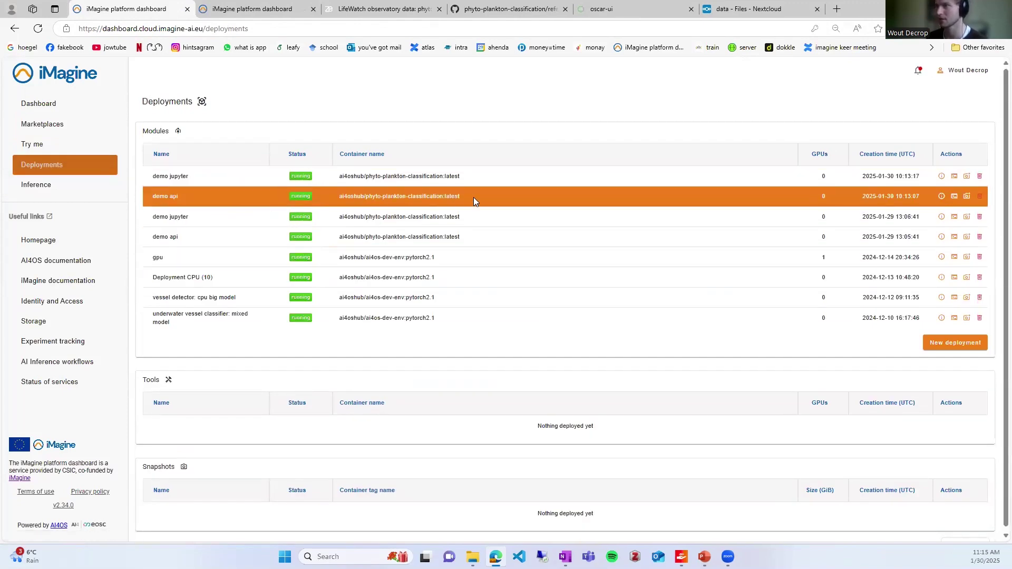
{"action": "left_click", "coordinate": [954, 197]}
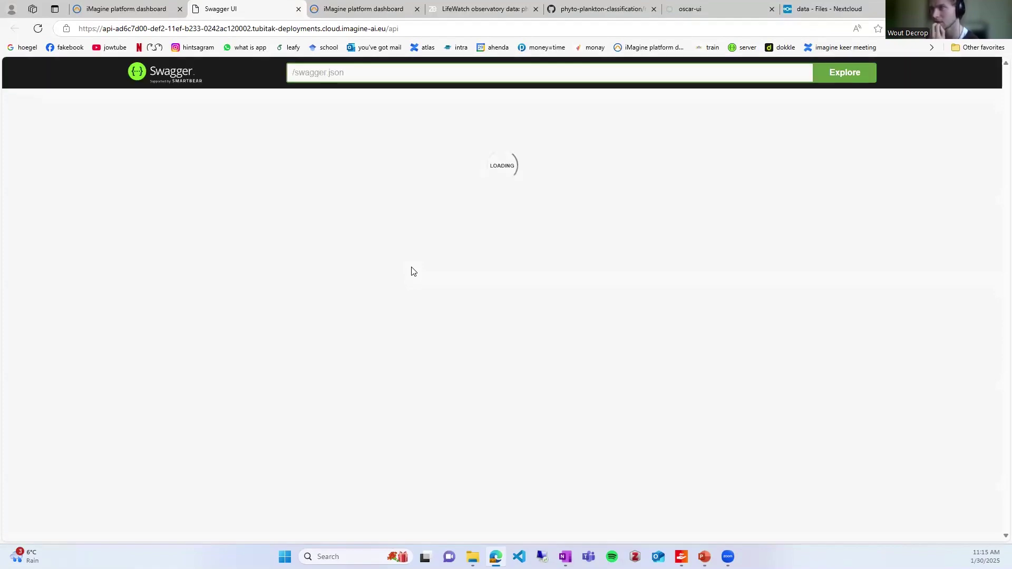
Expand the POST /v2/models/planktonclas/predict/ endpoint in the Swagger UI and enable its parameters for a trial run.
{"action": "scroll", "coordinate": [429, 379], "scroll_direction": "down", "scroll_amount": 5}
{"action": "scroll", "coordinate": [426, 352], "scroll_direction": "down", "scroll_amount": 2}
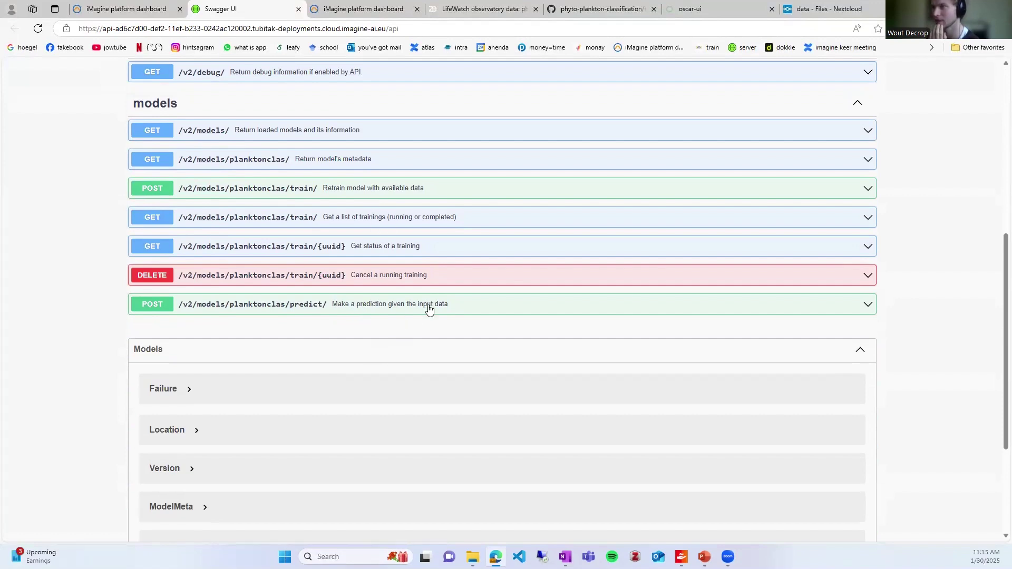
{"action": "left_click", "coordinate": [378, 312]}
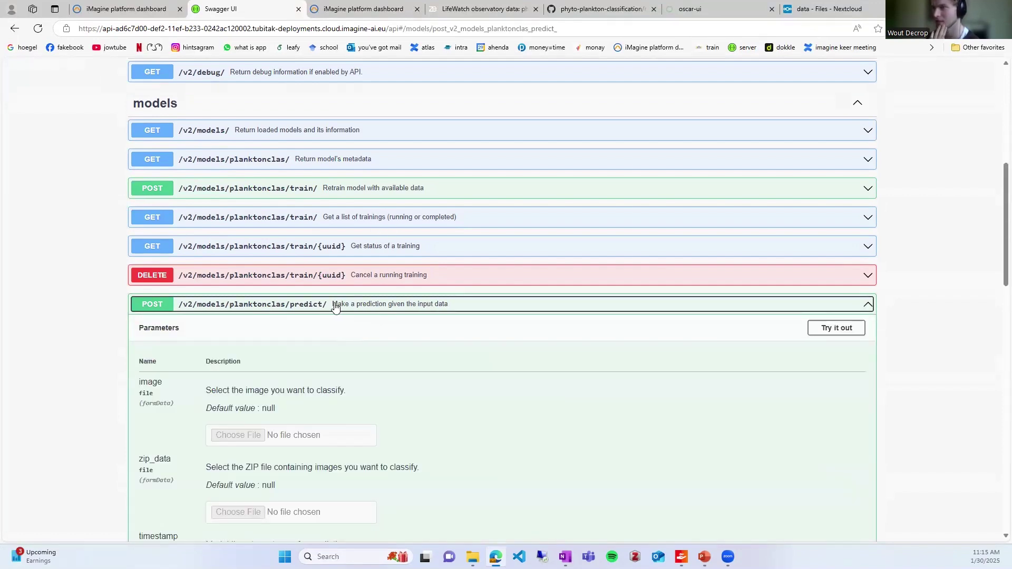
{"action": "left_click", "coordinate": [846, 331]}
{"action": "scroll", "coordinate": [369, 380], "scroll_direction": "down", "scroll_amount": 2}
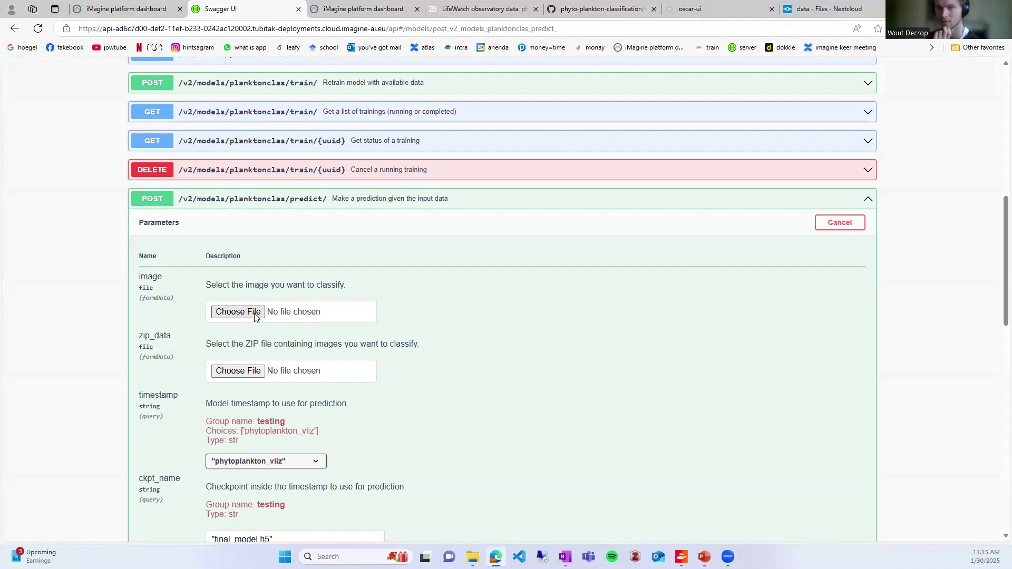
Run a prediction on ecotaxa_Actinoptychus_00D9D0C4-D41A-42E8-9FA2-6F9985B39865.jpg with the phytoplankton_vliz model and examine the returned labels, probabilities and Aphia IDs.
{"action": "left_click", "coordinate": [256, 316]}
{"action": "double_click", "coordinate": [253, 85]}
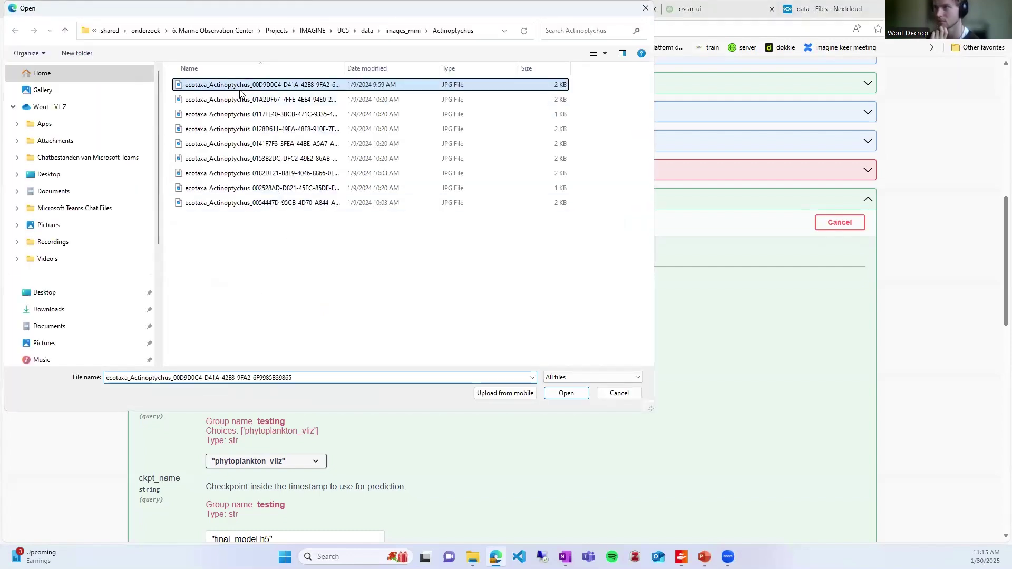
{"action": "scroll", "coordinate": [444, 391], "scroll_direction": "down", "scroll_amount": 4}
{"action": "scroll", "coordinate": [444, 391], "scroll_direction": "down", "scroll_amount": 2}
{"action": "left_click", "coordinate": [475, 351]}
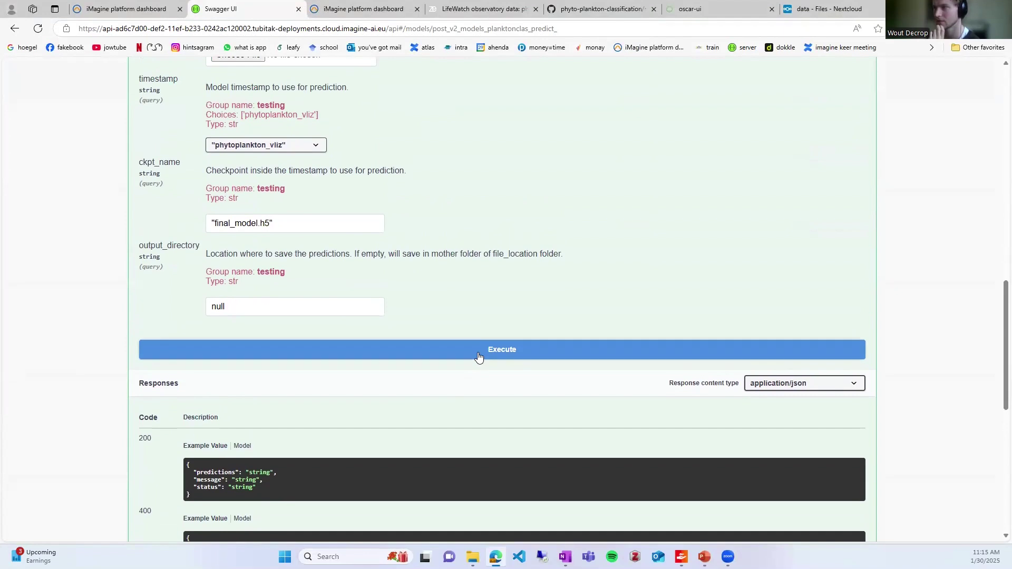
{"action": "scroll", "coordinate": [573, 269], "scroll_direction": "down", "scroll_amount": 5}
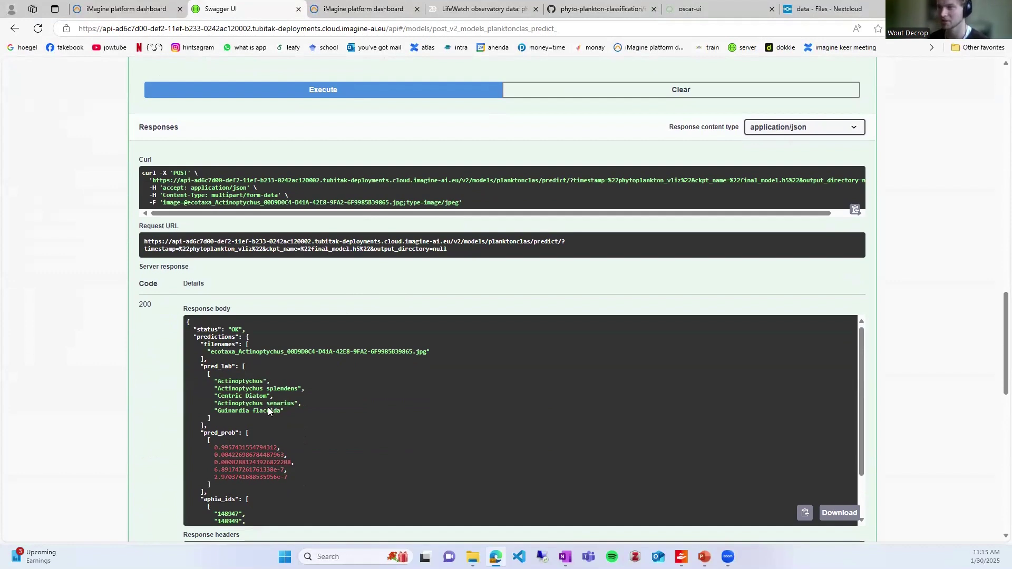
{"action": "scroll", "coordinate": [252, 453], "scroll_direction": "down", "scroll_amount": 2}
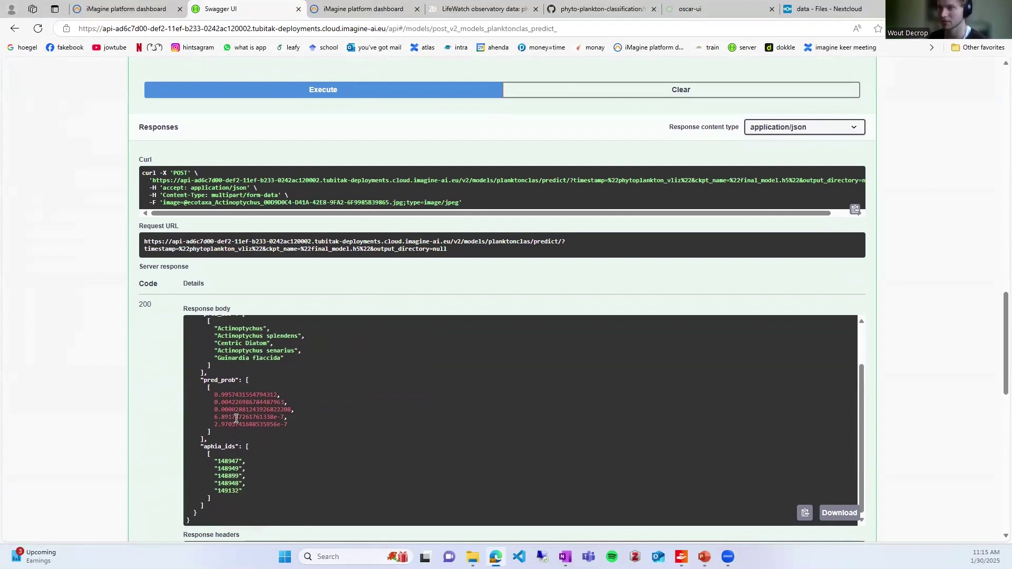
{"action": "left_click_drag", "start_coordinate": [228, 395], "coordinate": [235, 404]}
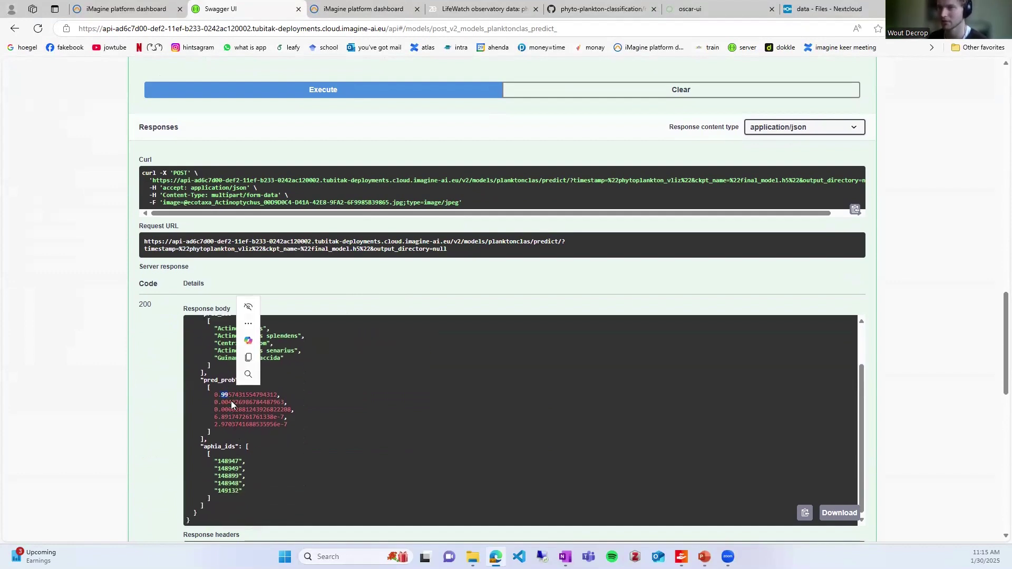
{"action": "scroll", "coordinate": [238, 368], "scroll_direction": "up", "scroll_amount": 2}
Collapse the predict endpoint, expand POST /v2/models/planktonclas/train/ and enable its parameters for a trial run.
{"action": "scroll", "coordinate": [414, 274], "scroll_direction": "up", "scroll_amount": 15}
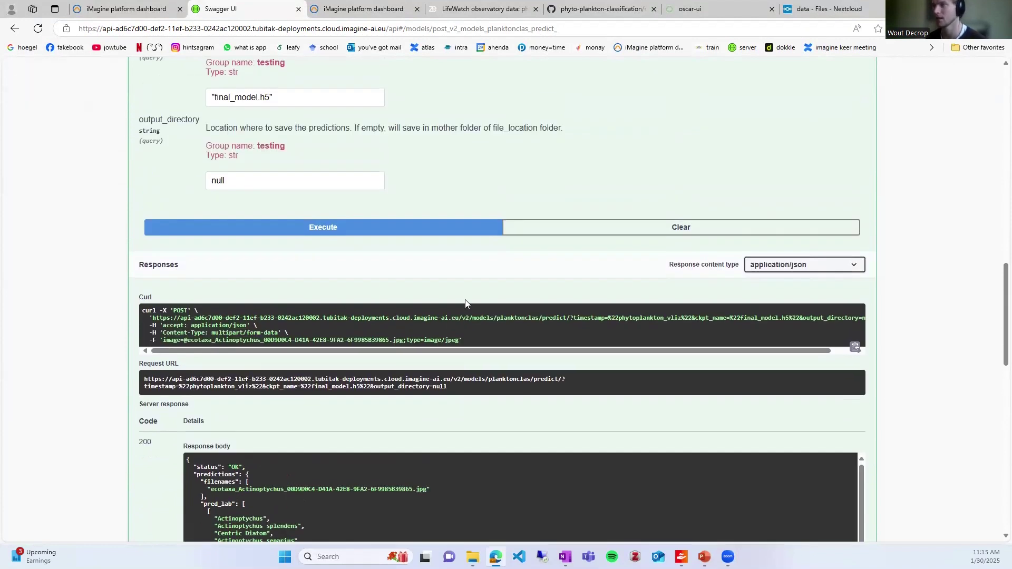
{"action": "left_click", "coordinate": [393, 463]}
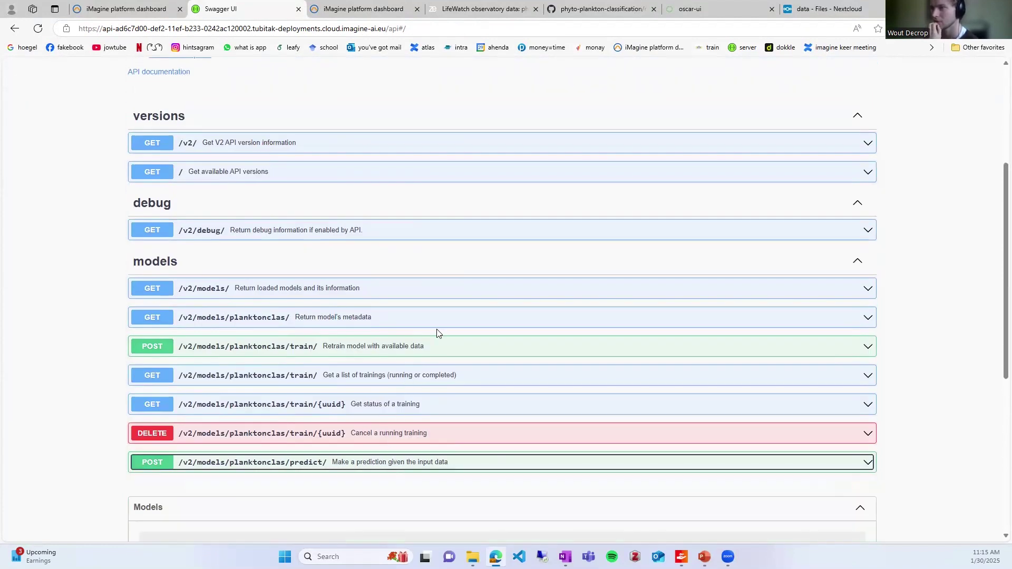
{"action": "left_click", "coordinate": [468, 345]}
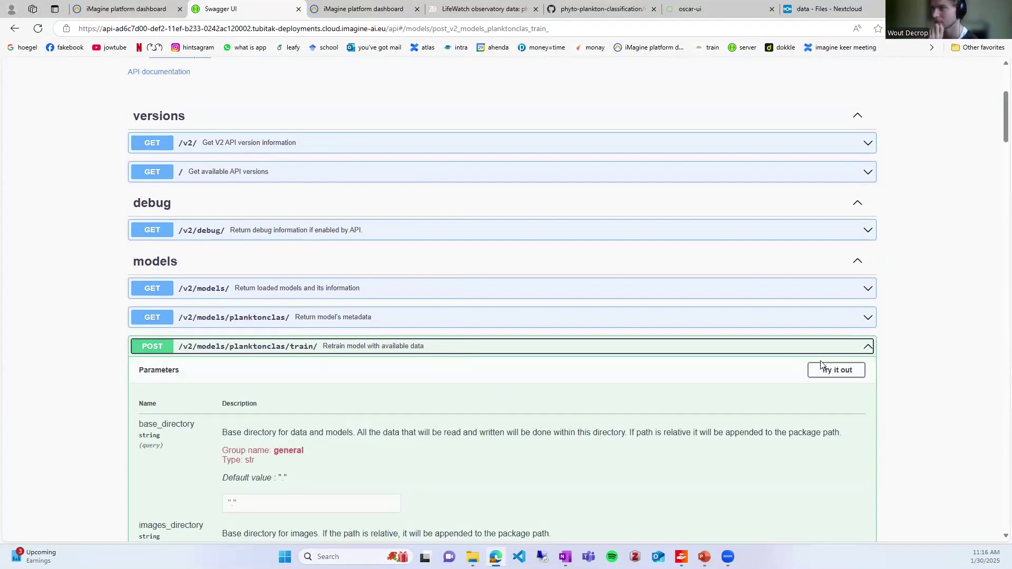
{"action": "left_click", "coordinate": [833, 372]}
{"action": "scroll", "coordinate": [477, 400], "scroll_direction": "down", "scroll_amount": 4}
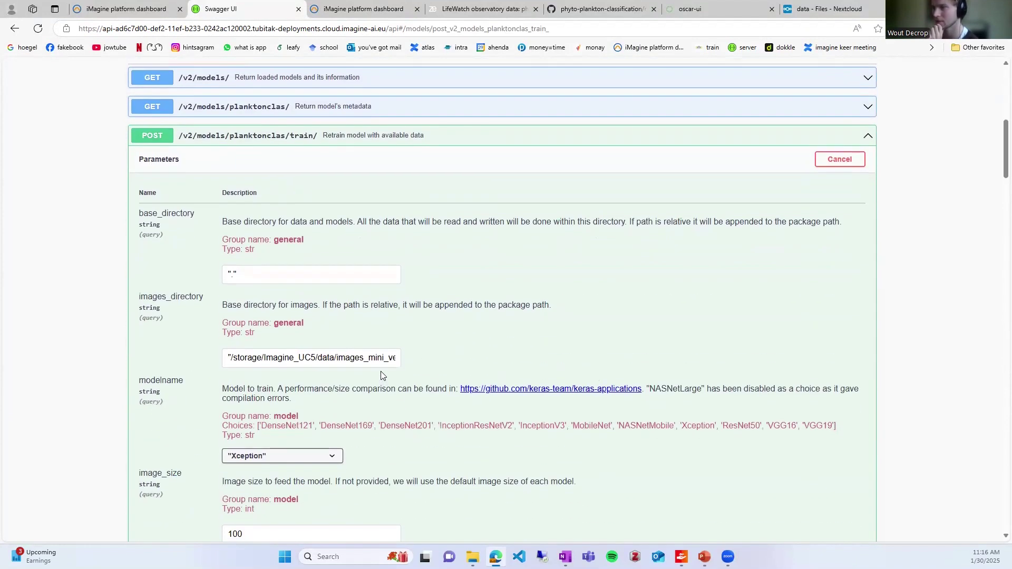
{"action": "left_click_drag", "start_coordinate": [233, 359], "coordinate": [311, 360]}
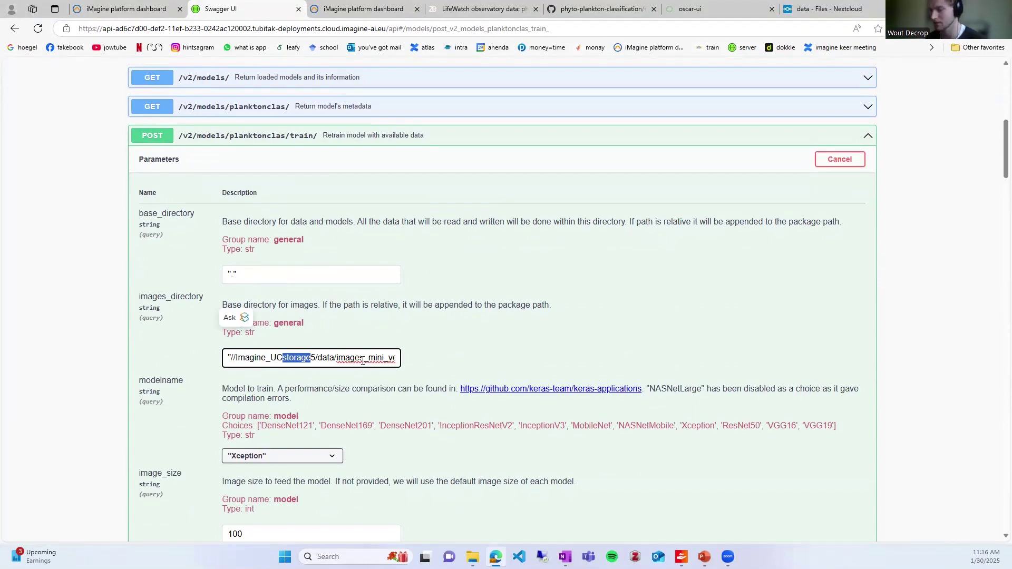
{"action": "key", "text": "ctrl+z"}
{"action": "left_click", "coordinate": [400, 359]}
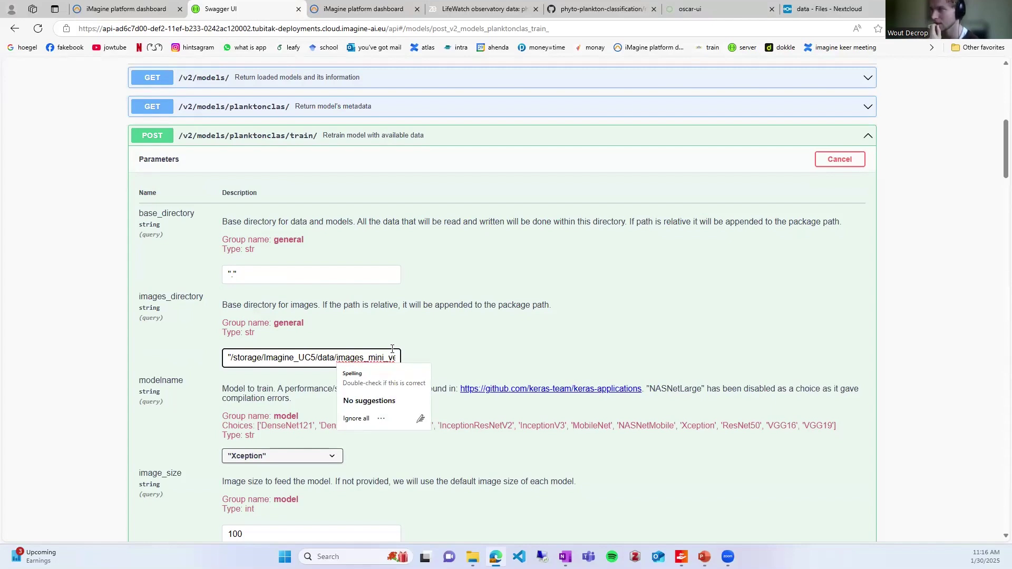
Switch to Nextcloud and inspect the images_mini_version species folders and the image files in Actinoptychus_senarius.
{"action": "left_click", "coordinate": [830, 9]}
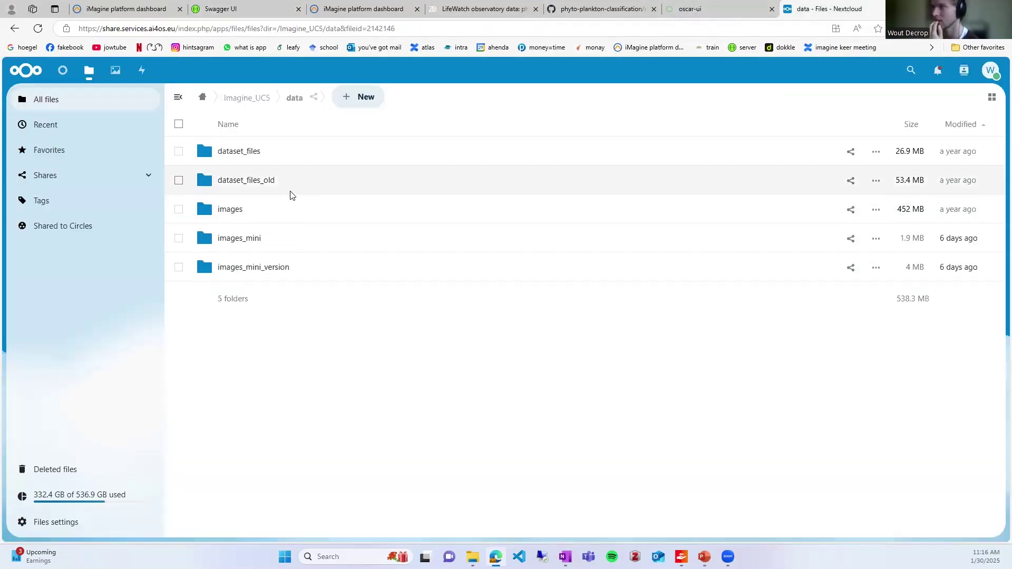
{"action": "left_click", "coordinate": [281, 267]}
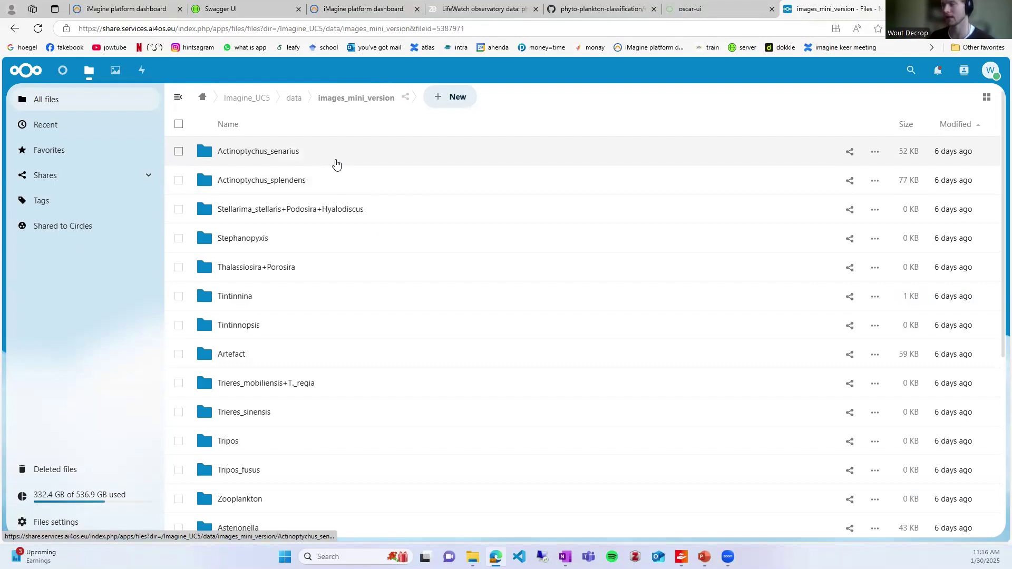
{"action": "left_click", "coordinate": [182, 126]}
{"action": "left_click", "coordinate": [179, 125]}
{"action": "left_click", "coordinate": [200, 151]}
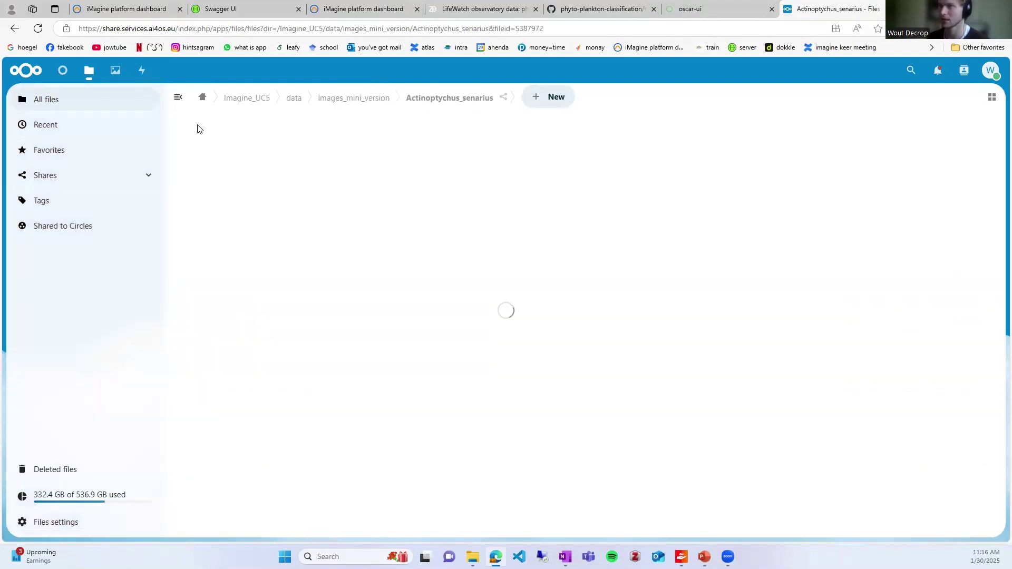
{"action": "left_click", "coordinate": [180, 126]}
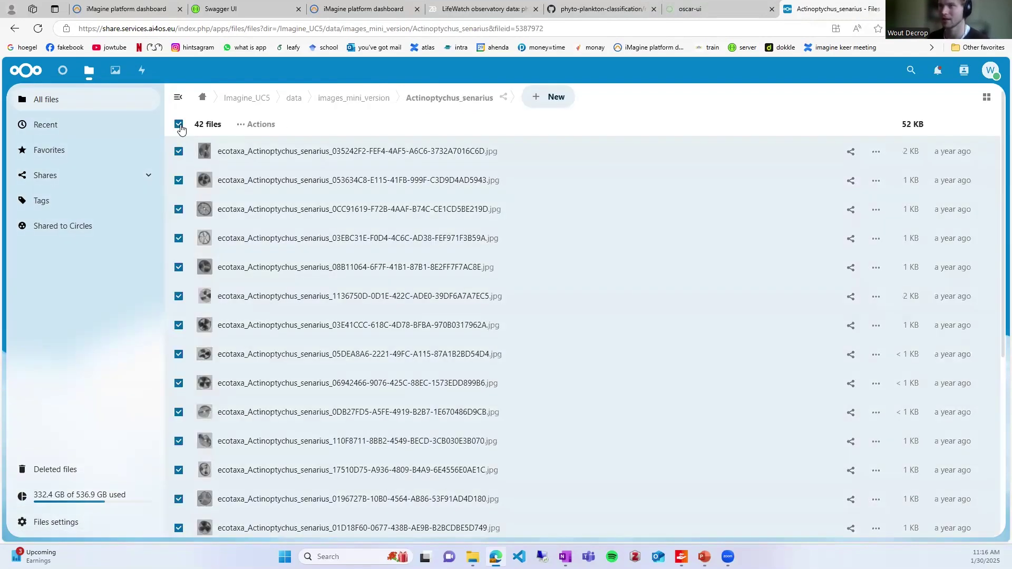
{"action": "left_click", "coordinate": [369, 100]}
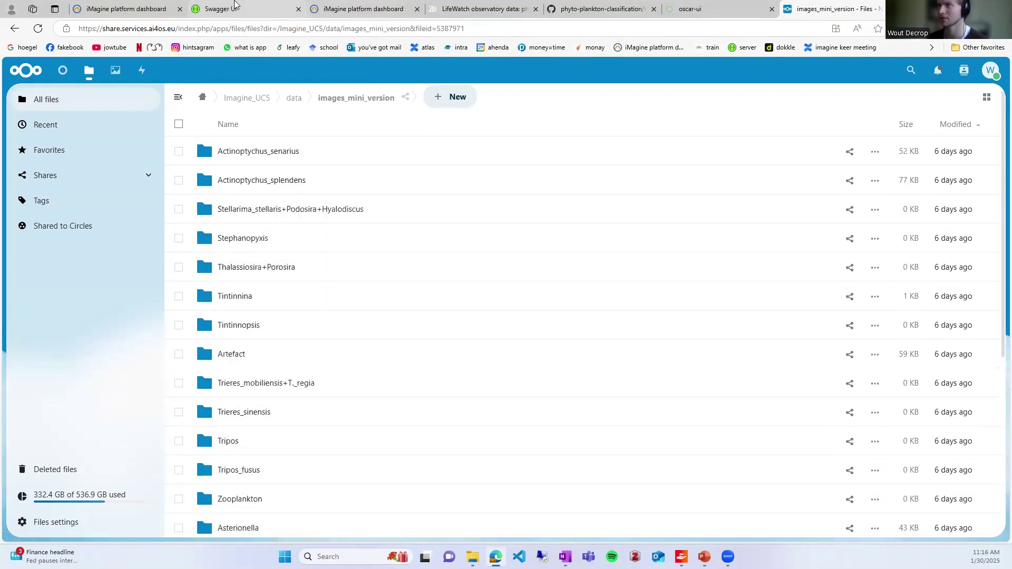
Return to the Swagger UI and examine the model and training parameters of the train endpoint, from modelname through use_multiprocessing.
{"action": "left_click", "coordinate": [230, 9]}
{"action": "scroll", "coordinate": [416, 362], "scroll_direction": "down", "scroll_amount": 12}
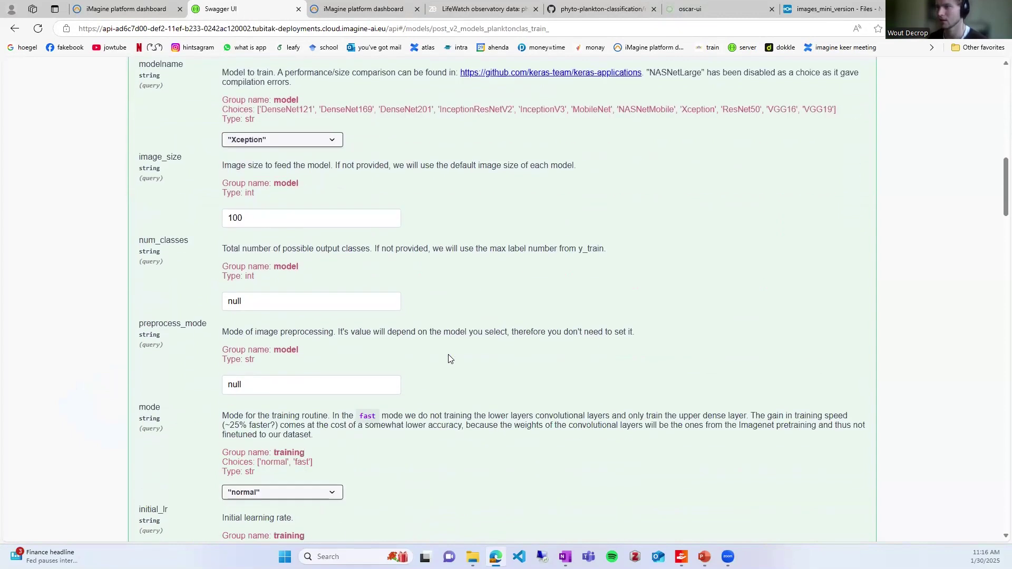
{"action": "scroll", "coordinate": [320, 306], "scroll_direction": "down", "scroll_amount": 1}
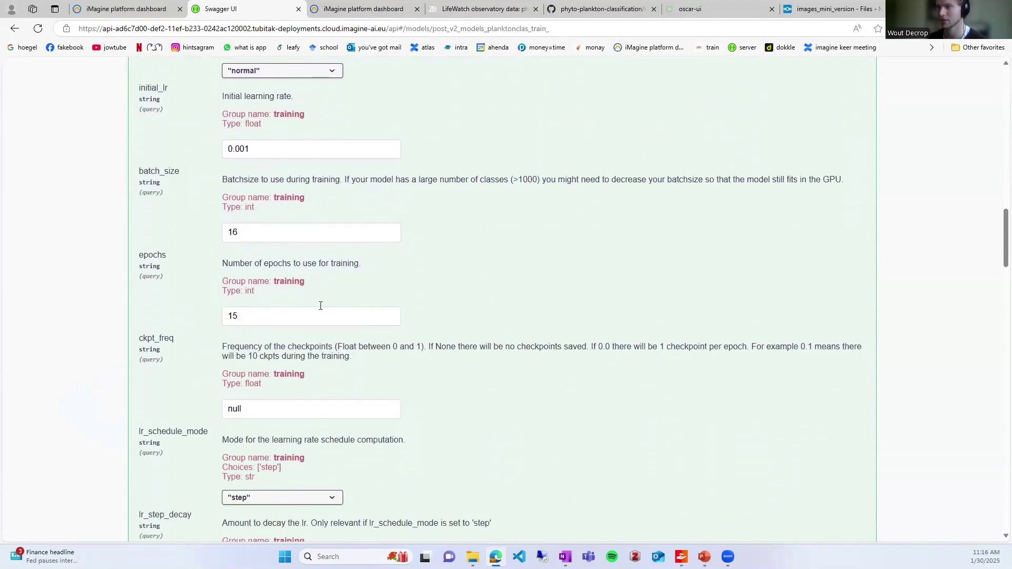
{"action": "scroll", "coordinate": [316, 299], "scroll_direction": "up", "scroll_amount": 2}
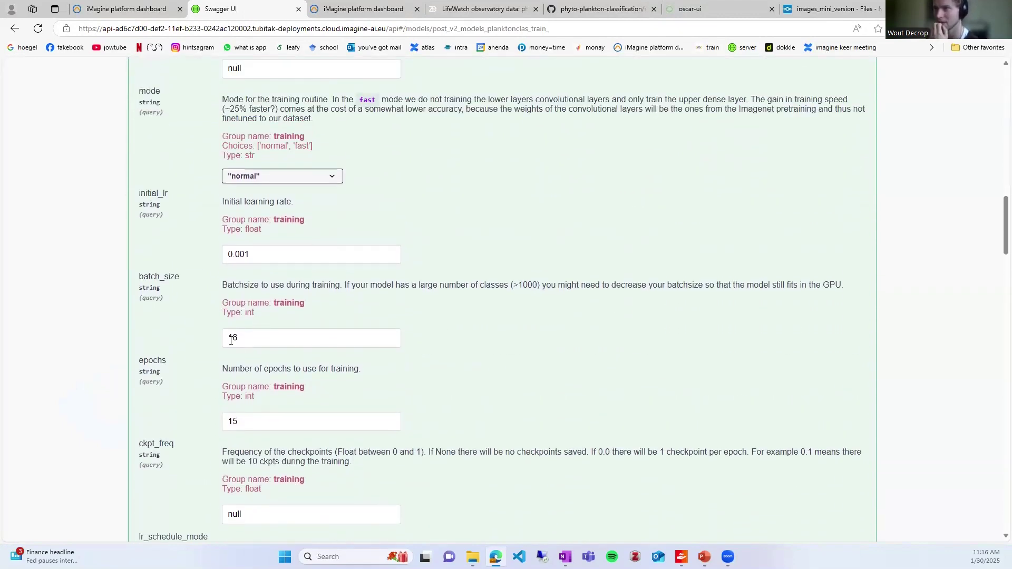
{"action": "scroll", "coordinate": [270, 238], "scroll_direction": "down", "scroll_amount": 5}
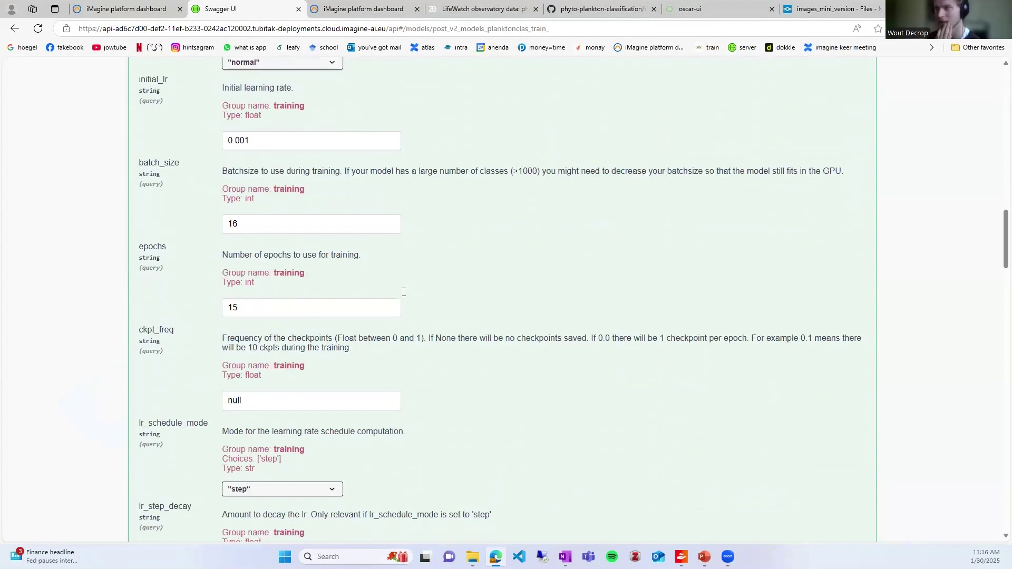
{"action": "scroll", "coordinate": [313, 315], "scroll_direction": "down", "scroll_amount": 4}
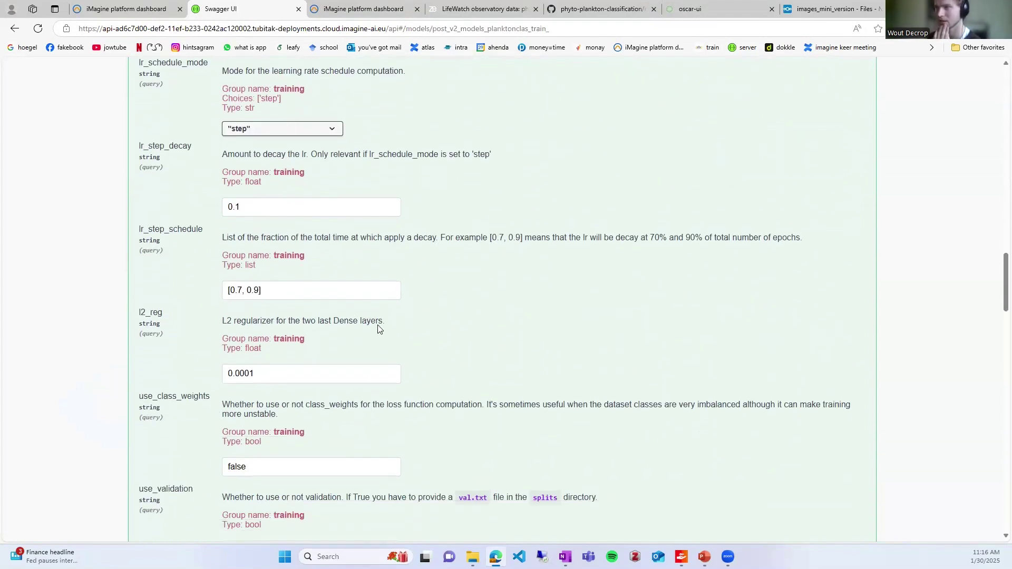
{"action": "scroll", "coordinate": [378, 329], "scroll_direction": "down", "scroll_amount": 6}
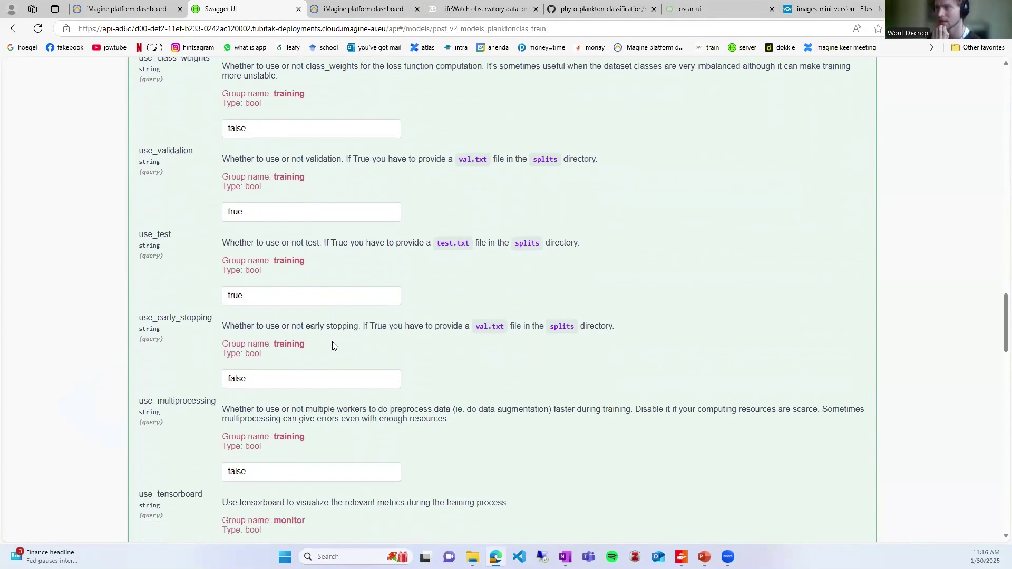
{"action": "scroll", "coordinate": [332, 369], "scroll_direction": "down", "scroll_amount": 1}
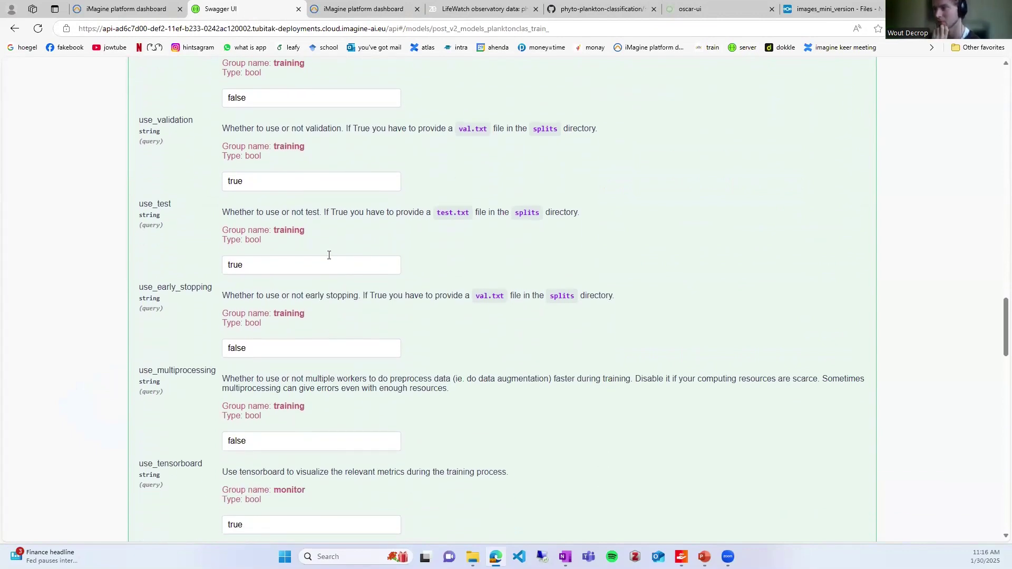
{"action": "scroll", "coordinate": [329, 255], "scroll_direction": "up", "scroll_amount": 3}
{"action": "scroll", "coordinate": [362, 311], "scroll_direction": "down", "scroll_amount": 2}
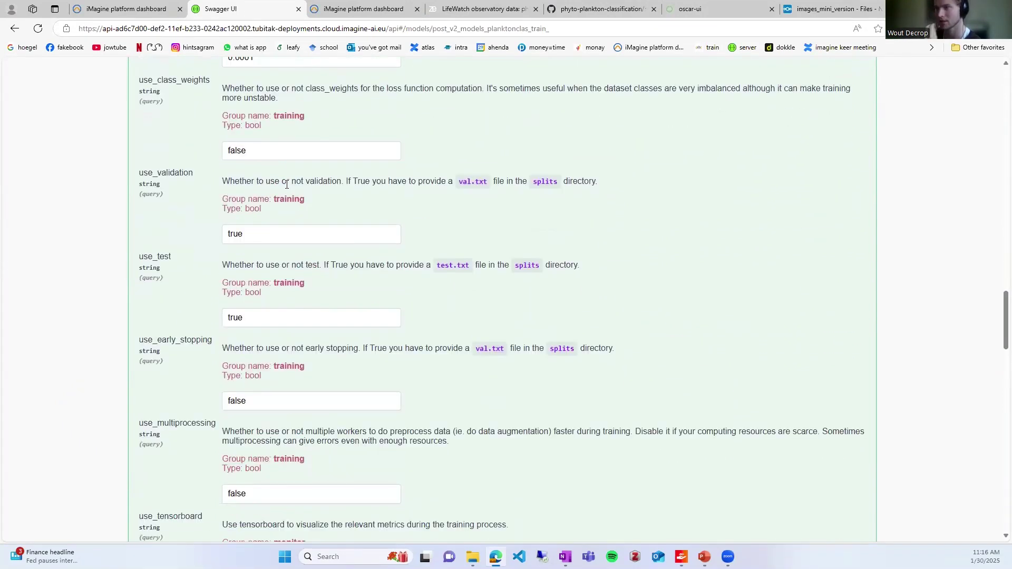
{"action": "scroll", "coordinate": [317, 362], "scroll_direction": "down", "scroll_amount": 3}
{"action": "scroll", "coordinate": [306, 316], "scroll_direction": "up", "scroll_amount": 2}
Examine the train endpoint's dataset and augmentation parameters, including split_ratios, use_augmentation, train_mode and val_mode.
{"action": "scroll", "coordinate": [330, 369], "scroll_direction": "down", "scroll_amount": 4}
{"action": "scroll", "coordinate": [331, 345], "scroll_direction": "down", "scroll_amount": 7}
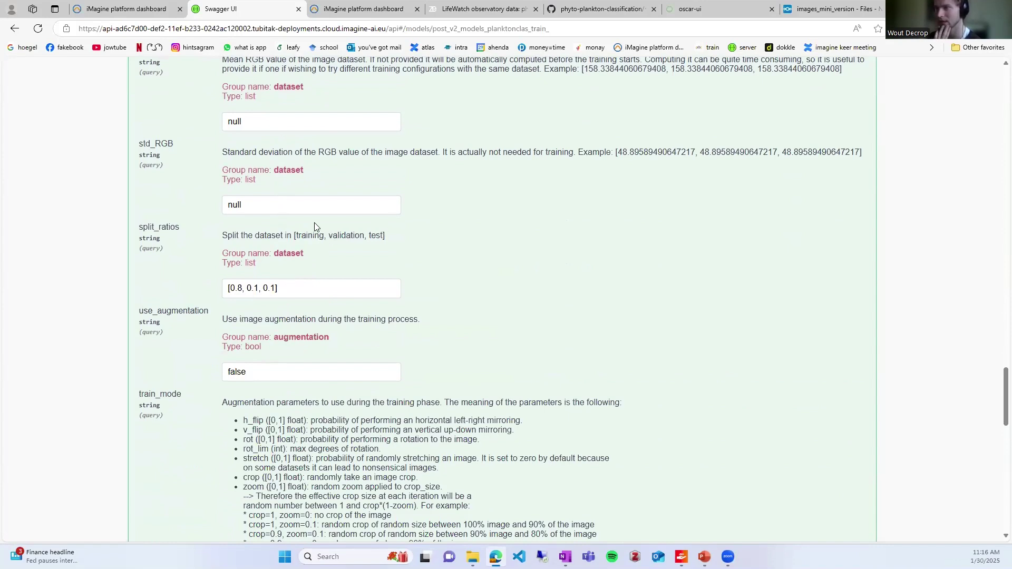
{"action": "scroll", "coordinate": [404, 230], "scroll_direction": "down", "scroll_amount": 2}
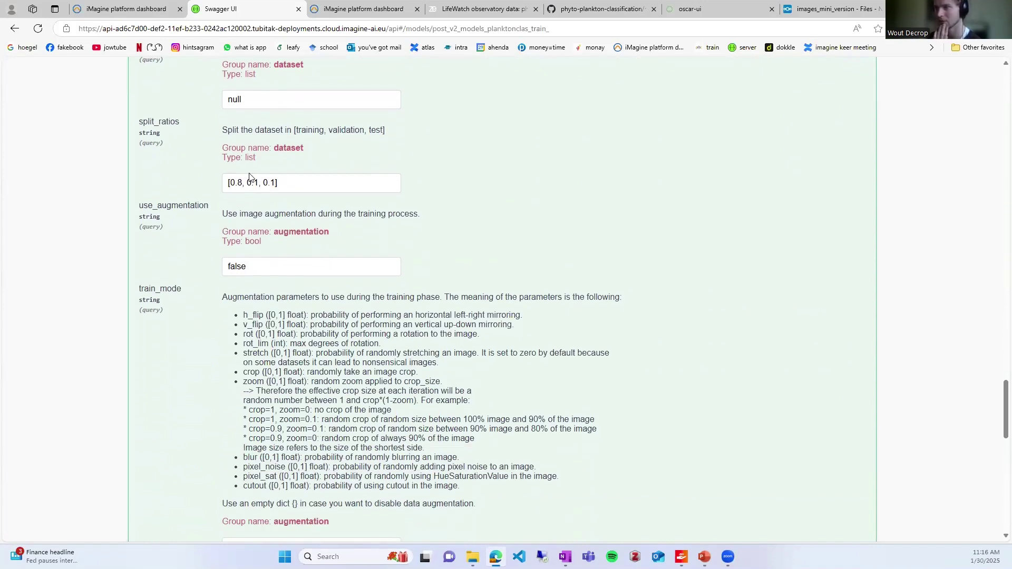
{"action": "double_click", "coordinate": [255, 268]}
{"action": "left_click", "coordinate": [411, 284]}
{"action": "scroll", "coordinate": [345, 247], "scroll_direction": "down", "scroll_amount": 4}
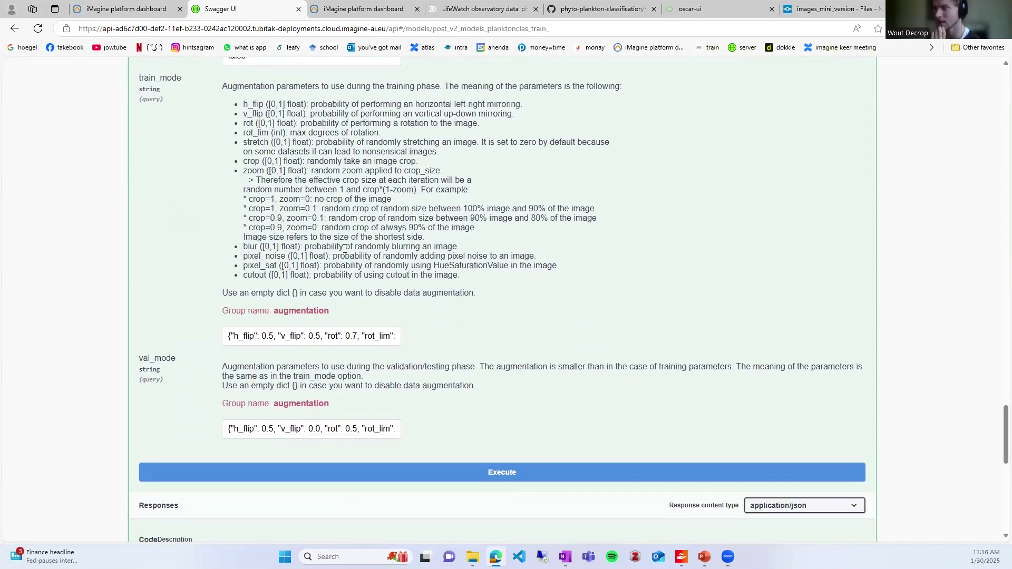
{"action": "scroll", "coordinate": [345, 248], "scroll_direction": "up", "scroll_amount": 2}
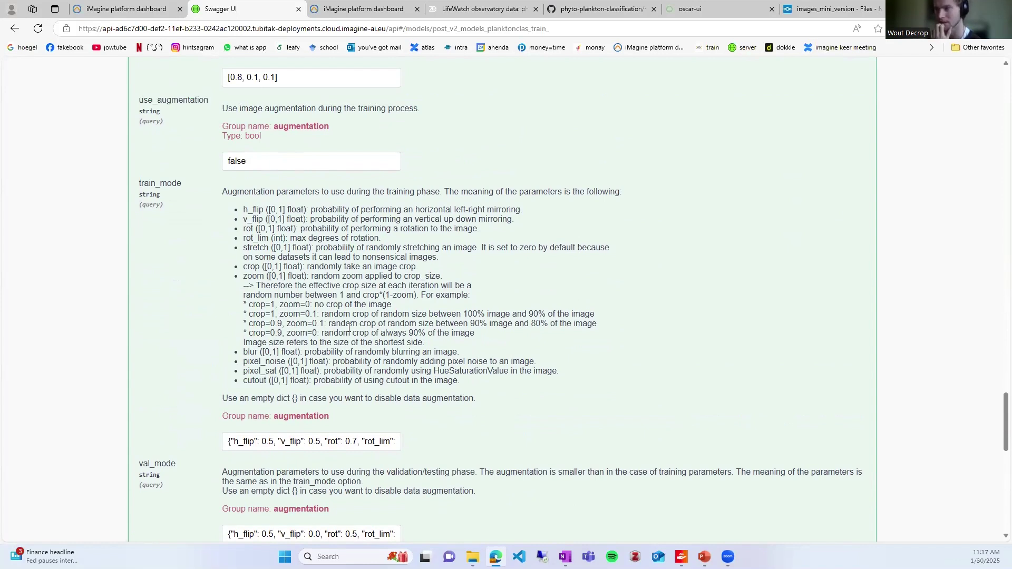
Start retraining on /storage/Imagine_UC5/data/images_mini_version with the preset Xception model and 15 epochs, and check the arguments and status in the response.
{"action": "scroll", "coordinate": [369, 329], "scroll_direction": "down", "scroll_amount": 3}
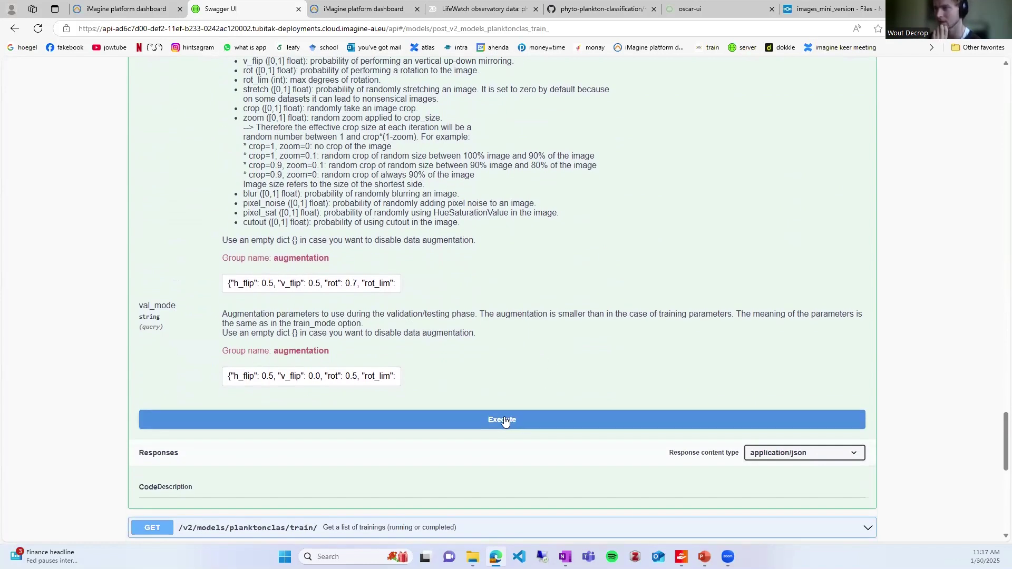
{"action": "left_click", "coordinate": [532, 419]}
{"action": "scroll", "coordinate": [474, 316], "scroll_direction": "down", "scroll_amount": 8}
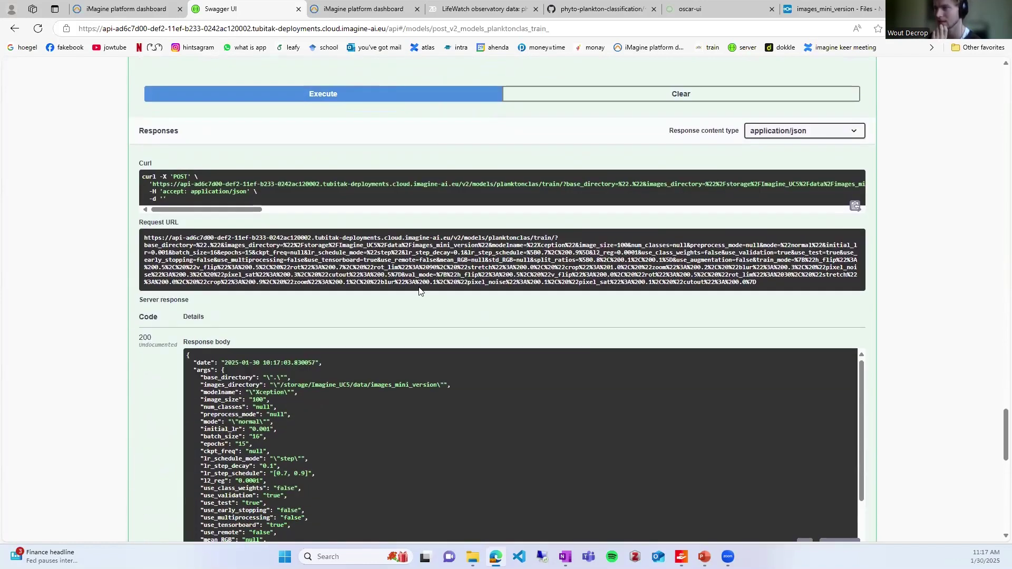
{"action": "scroll", "coordinate": [411, 355], "scroll_direction": "down", "scroll_amount": 3}
{"action": "scroll", "coordinate": [285, 448], "scroll_direction": "up", "scroll_amount": 15}
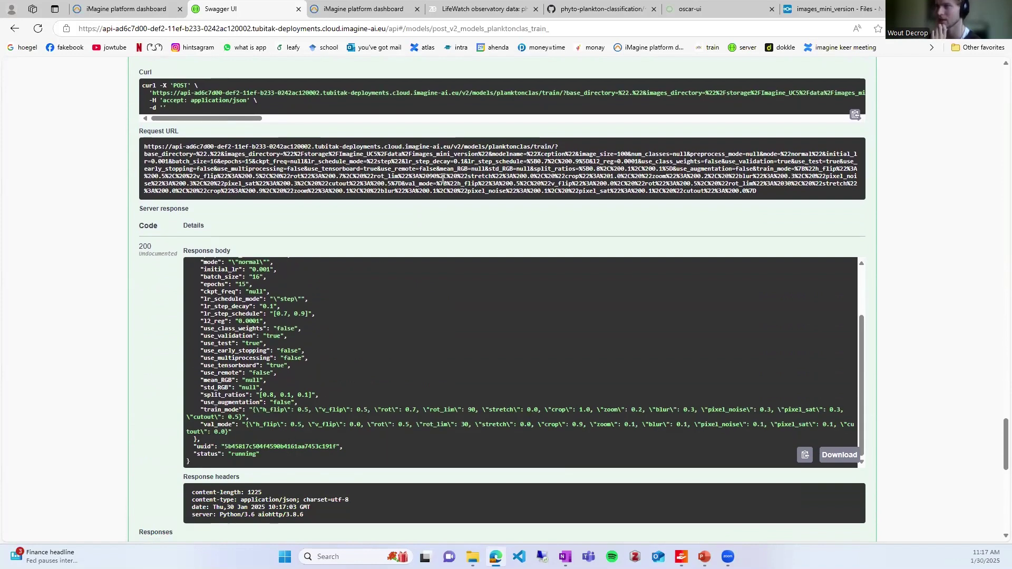
{"action": "left_click_drag", "start_coordinate": [998, 364], "coordinate": [997, 119]}
{"action": "scroll", "coordinate": [444, 373], "scroll_direction": "down", "scroll_amount": 1}
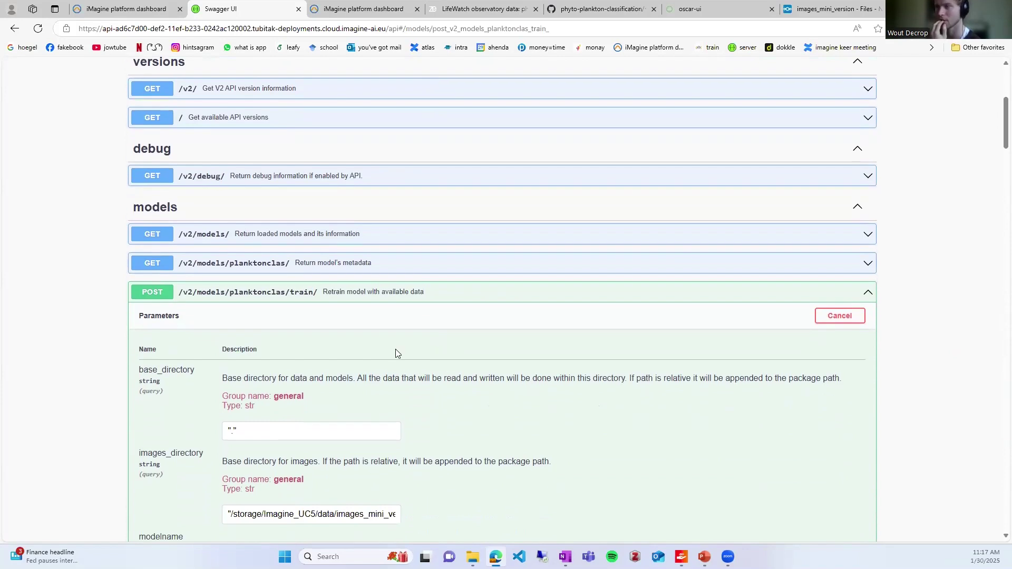
Switch to the iMagine dashboard, log back in and reopen the deployments list.
{"action": "left_click", "coordinate": [127, 9]}
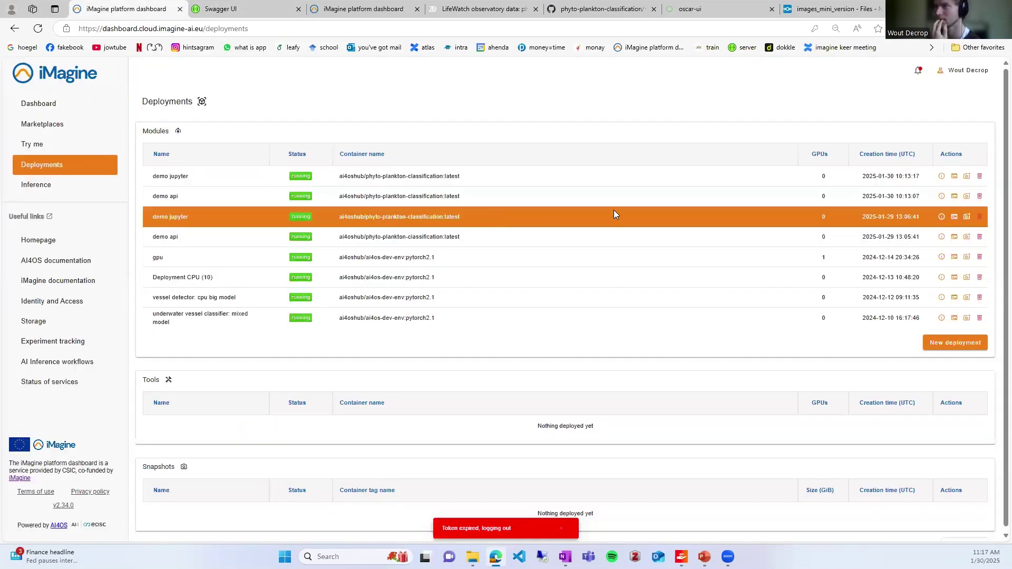
{"action": "left_click", "coordinate": [946, 72]}
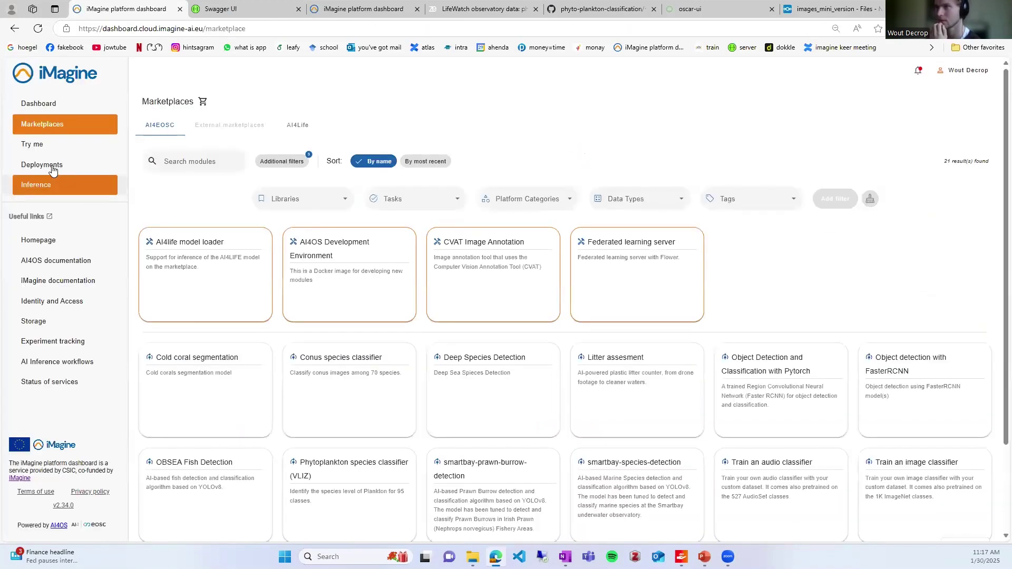
{"action": "left_click", "coordinate": [49, 166]}
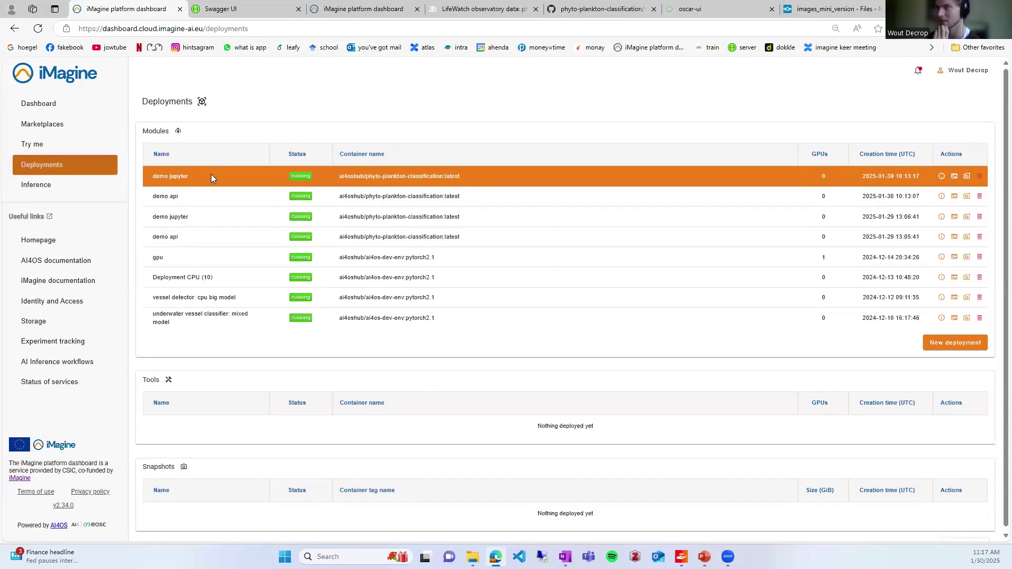
Open the newest demo jupyter deployment and log in to its Jupyter server with the deployment password.
{"action": "left_click", "coordinate": [954, 179]}
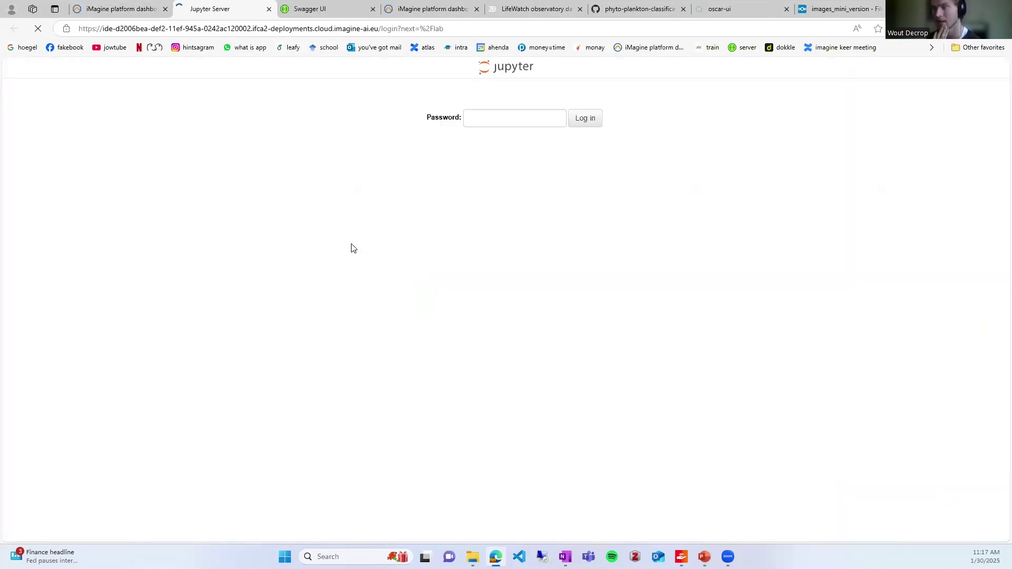
{"action": "left_click", "coordinate": [513, 117]}
{"action": "type", "text": "a"}
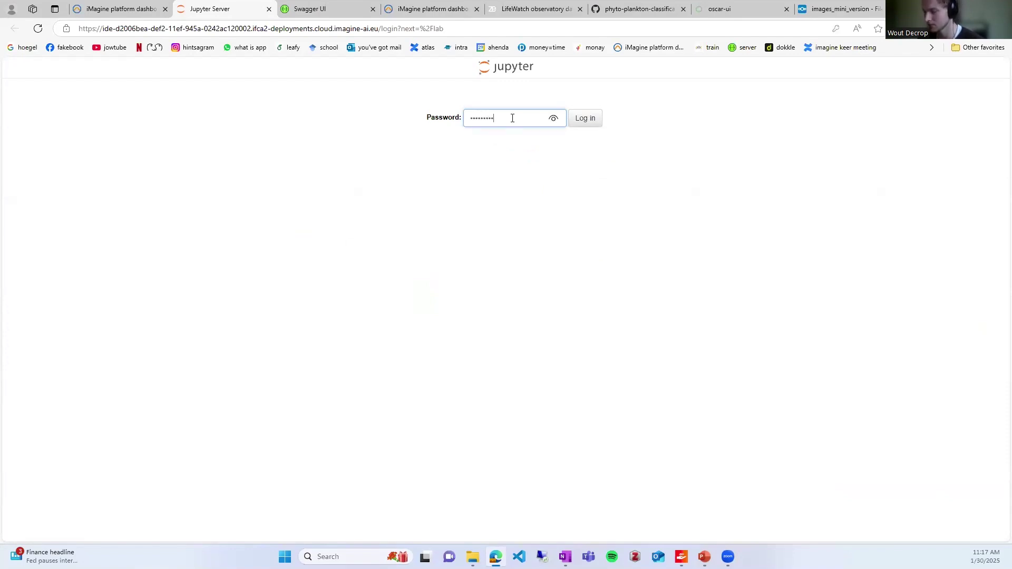
{"action": "key", "text": "Return"}
{"action": "left_click", "coordinate": [512, 118]}
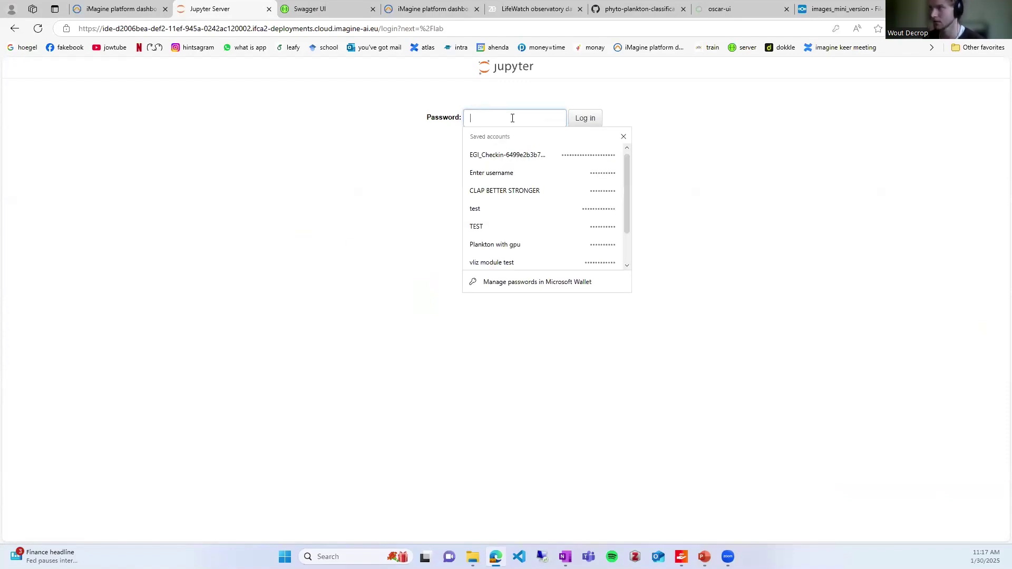
{"action": "type", "text": "a"}
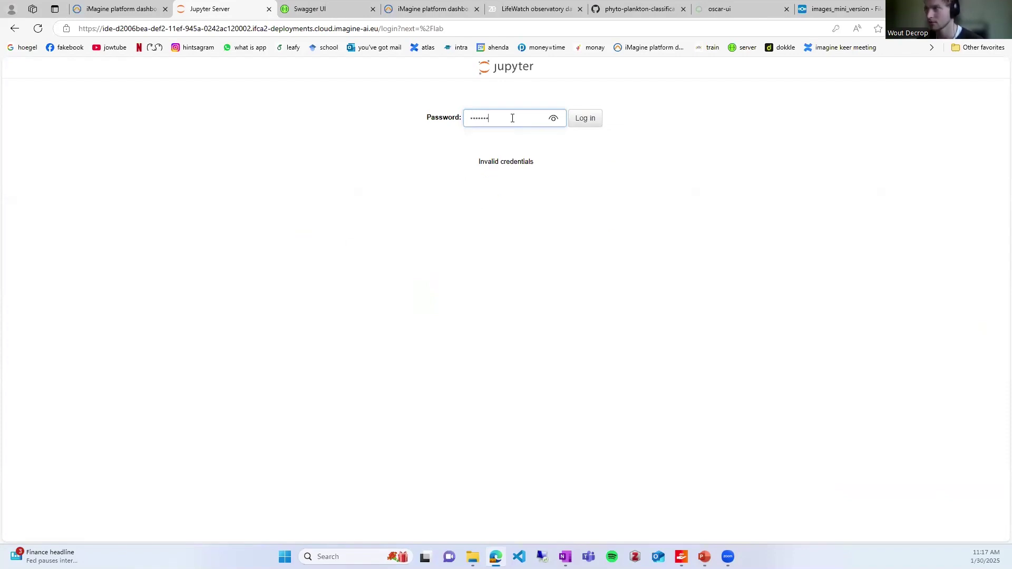
{"action": "key", "text": "Return"}
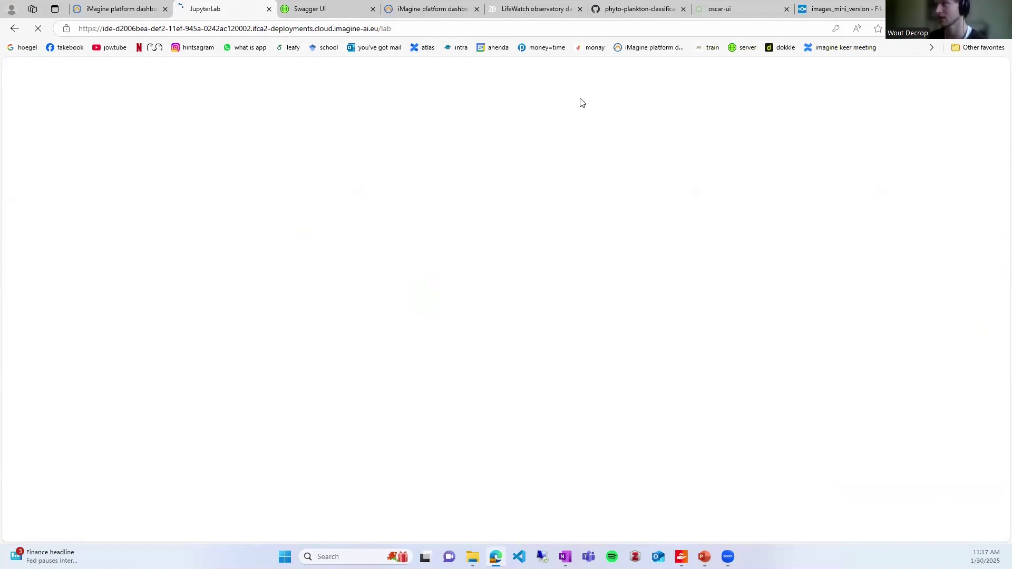
Examine the call-in flowchart in README_marketplace.md on GitHub, then return to JupyterLab.
{"action": "left_click", "coordinate": [636, 11]}
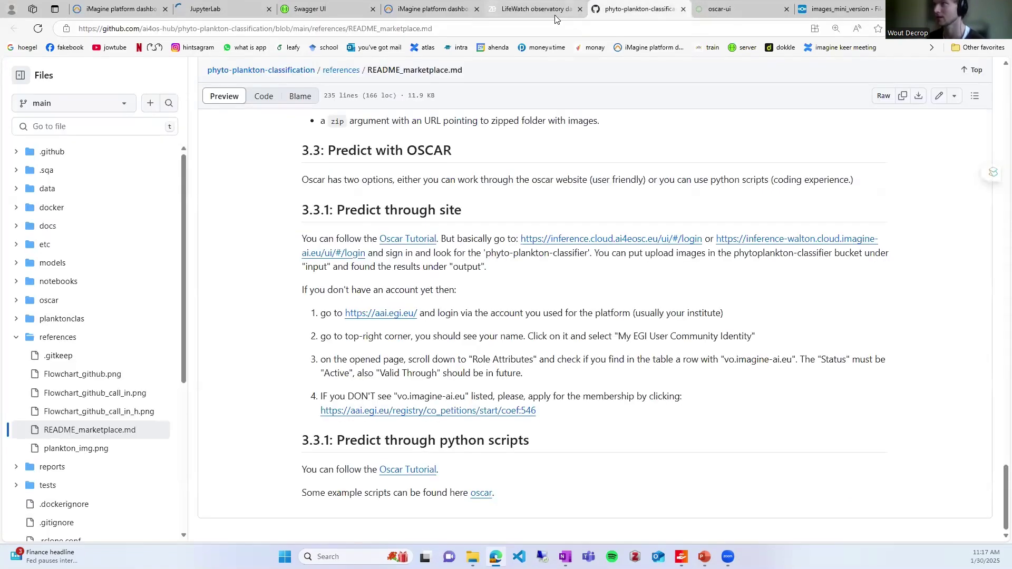
{"action": "left_click", "coordinate": [556, 13]}
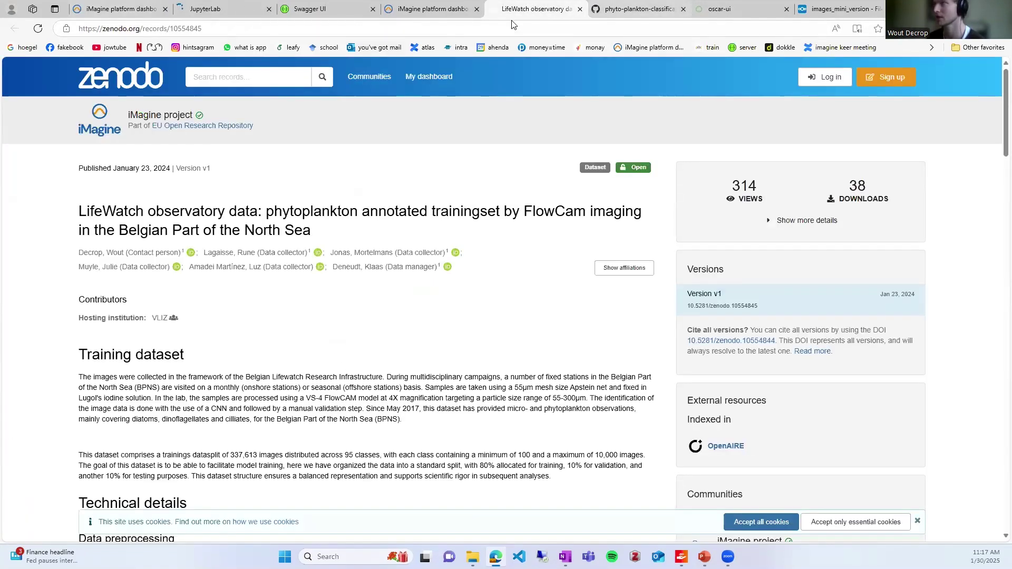
{"action": "left_click", "coordinate": [638, 9]}
{"action": "scroll", "coordinate": [947, 409], "scroll_direction": "up", "scroll_amount": 20}
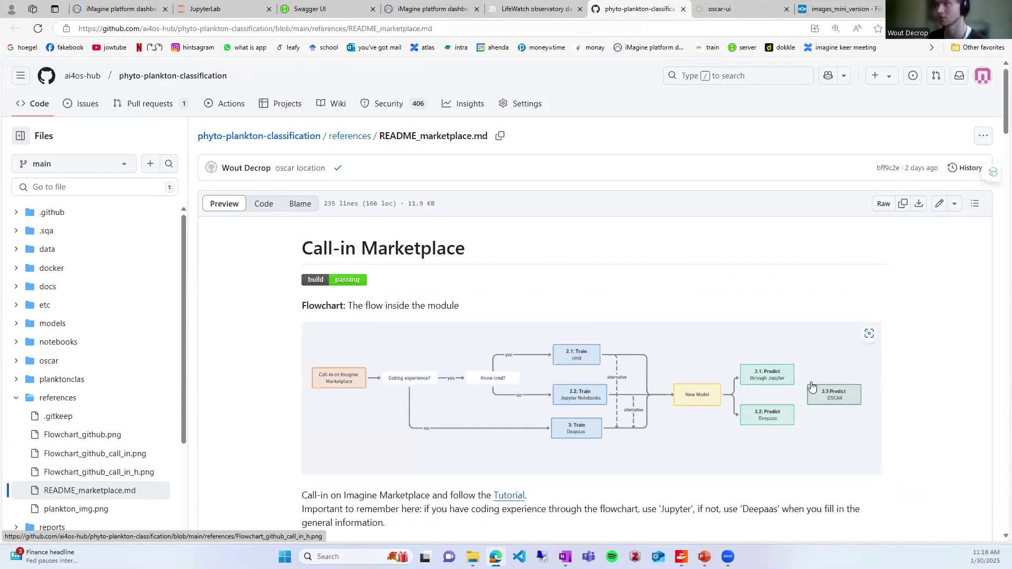
{"action": "left_click", "coordinate": [227, 6]}
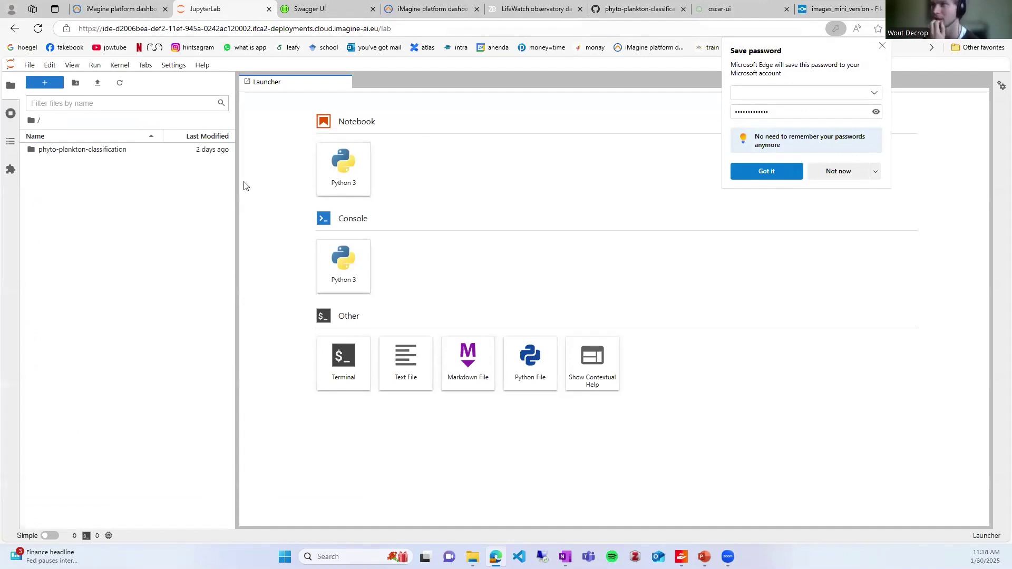
Open all six notebooks in phyto-plankton-classification/notebooks, from 1.0-Dataset_exploration to 3.1-Prediction_statistics.
{"action": "double_click", "coordinate": [79, 149]}
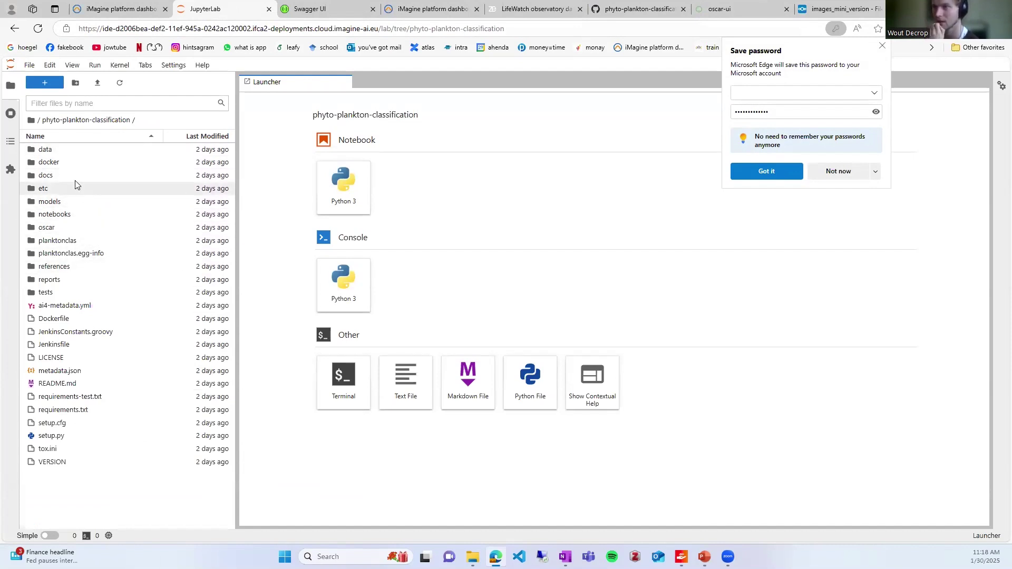
{"action": "double_click", "coordinate": [80, 215]}
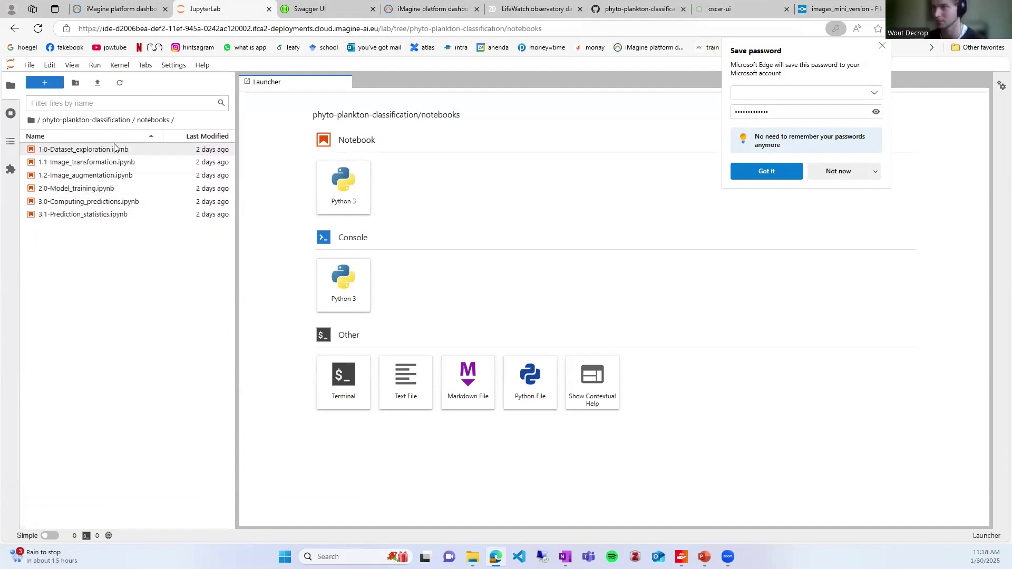
{"action": "double_click", "coordinate": [114, 150]}
{"action": "double_click", "coordinate": [110, 163]}
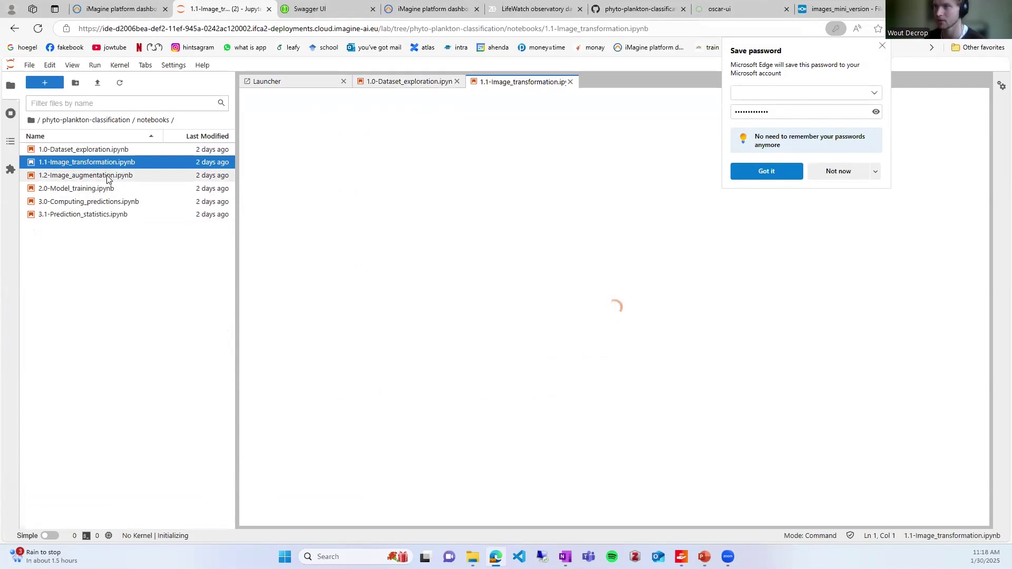
{"action": "double_click", "coordinate": [108, 176]}
{"action": "double_click", "coordinate": [104, 189]}
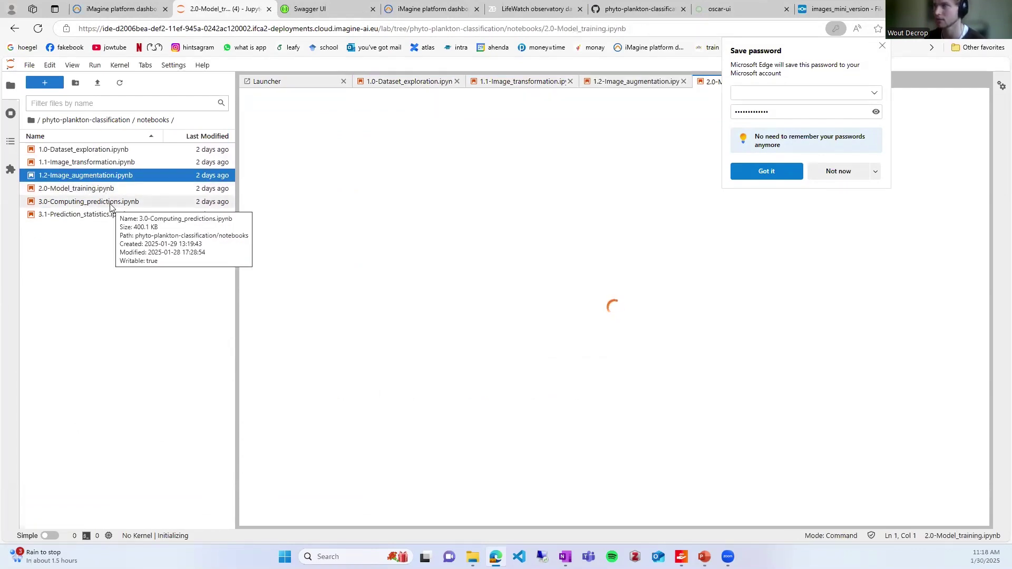
{"action": "double_click", "coordinate": [115, 202]}
{"action": "double_click", "coordinate": [105, 215]}
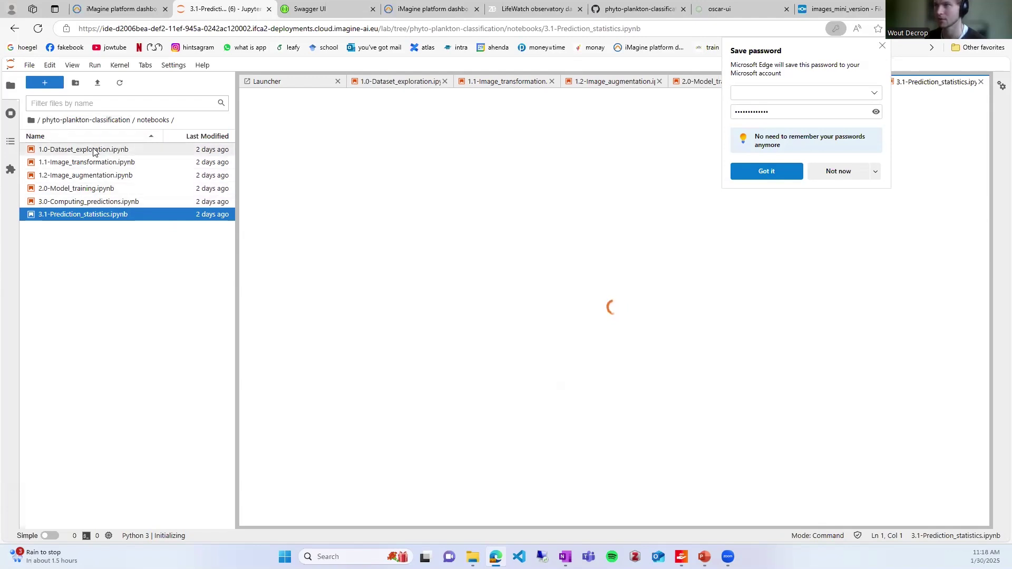
Open config.yaml from the etc folder of phyto-plankton-classification.
{"action": "left_click", "coordinate": [87, 120]}
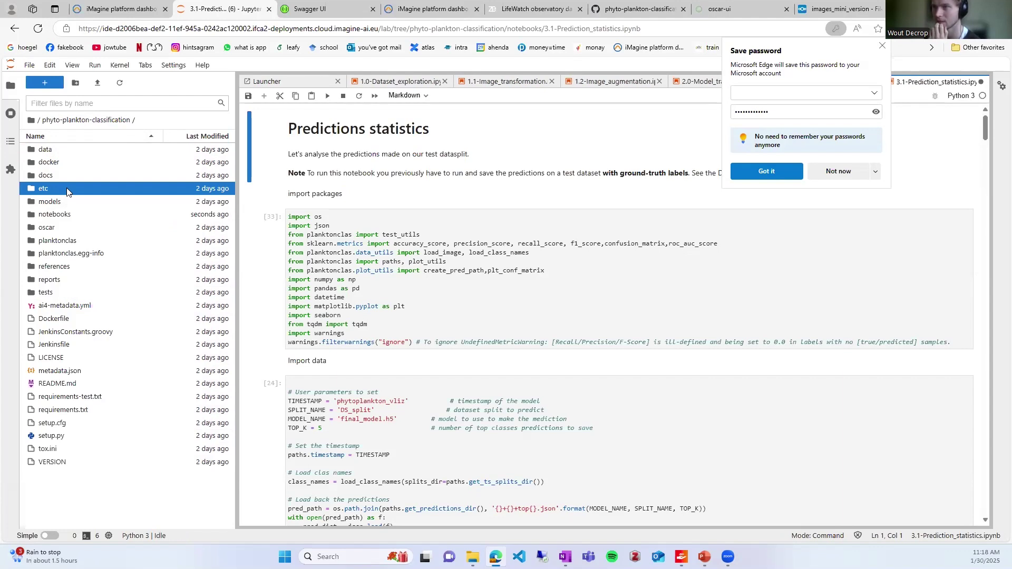
{"action": "double_click", "coordinate": [68, 188]}
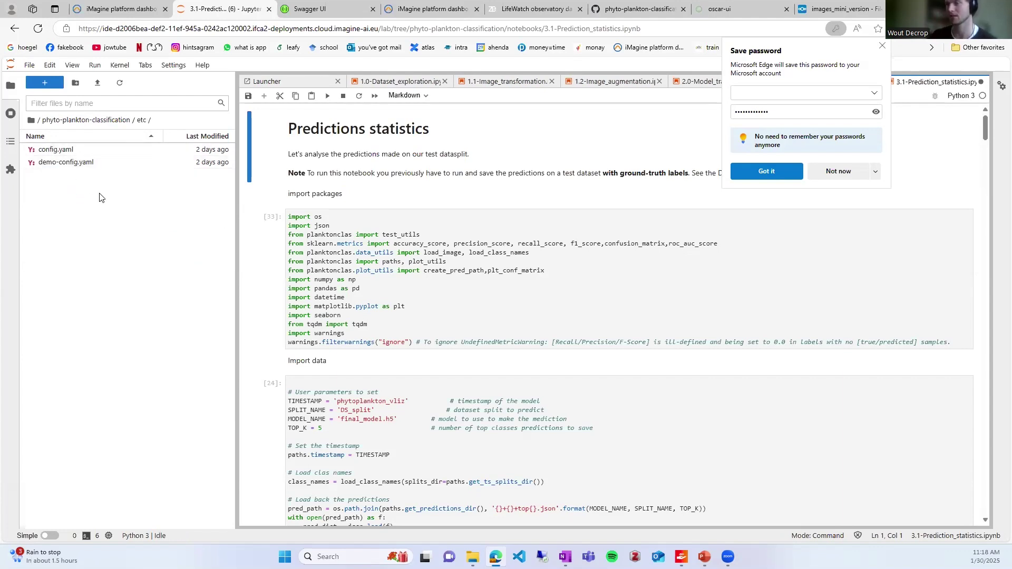
{"action": "double_click", "coordinate": [93, 153]}
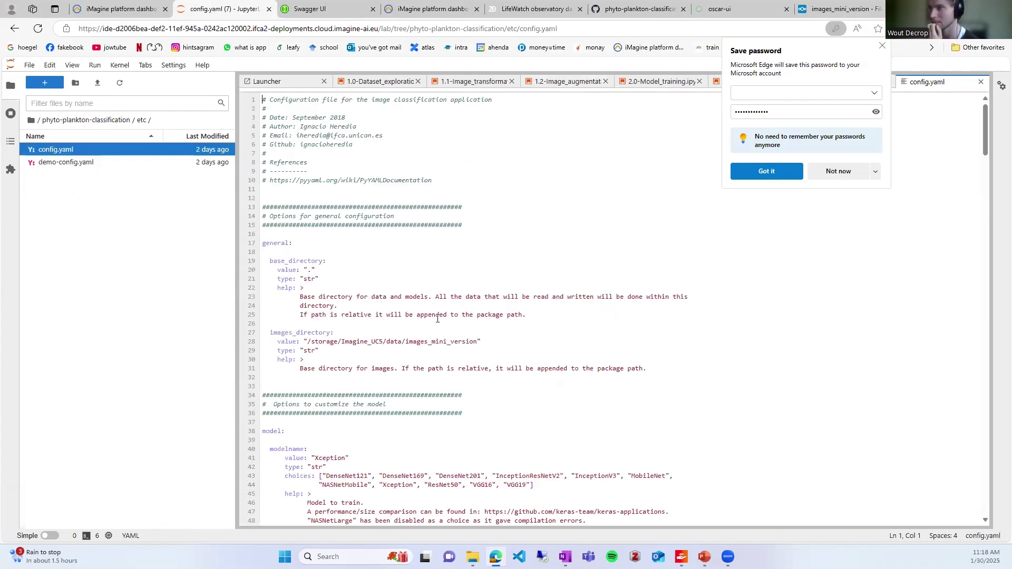
Examine the images directory, model, dataset and training options in config.yaml, and dismiss the browser's save-password prompt.
{"action": "scroll", "coordinate": [437, 319], "scroll_direction": "down", "scroll_amount": 2}
{"action": "scroll", "coordinate": [372, 280], "scroll_direction": "down", "scroll_amount": 2}
{"action": "left_click_drag", "start_coordinate": [337, 236], "coordinate": [366, 236]}
{"action": "scroll", "coordinate": [355, 314], "scroll_direction": "down", "scroll_amount": 6}
{"action": "scroll", "coordinate": [322, 284], "scroll_direction": "down", "scroll_amount": 20}
{"action": "scroll", "coordinate": [989, 331], "scroll_direction": "down", "scroll_amount": 20}
{"action": "scroll", "coordinate": [997, 216], "scroll_direction": "up", "scroll_amount": 20}
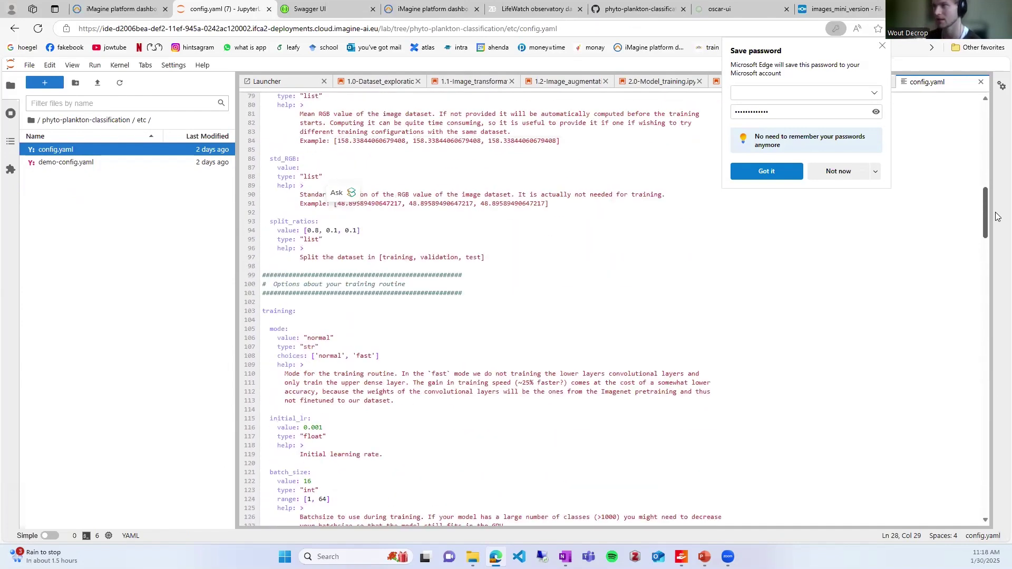
{"action": "scroll", "coordinate": [997, 217], "scroll_direction": "up", "scroll_amount": 13}
{"action": "double_click", "coordinate": [306, 220]}
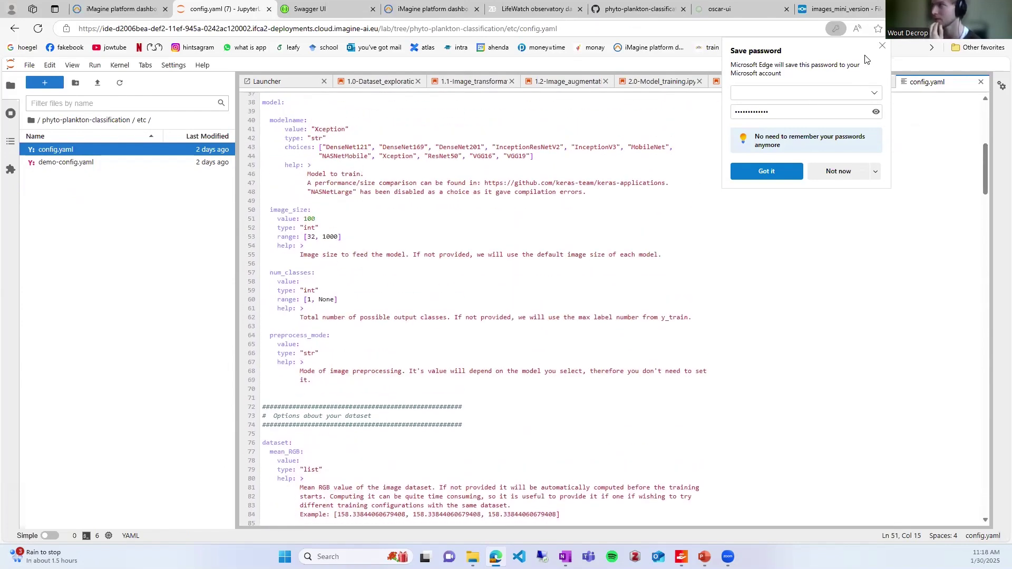
{"action": "left_click", "coordinate": [882, 49]}
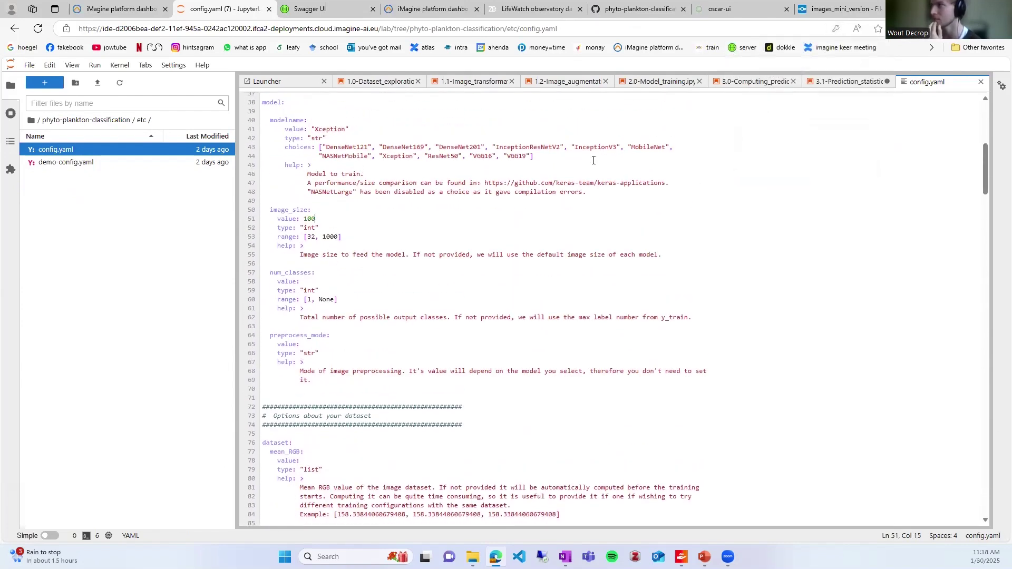
Restart the kernel of the 3.1-Prediction_statistics notebook and go to the demo version cell in 1.0-Dataset_exploration.
{"action": "left_click", "coordinate": [846, 82]}
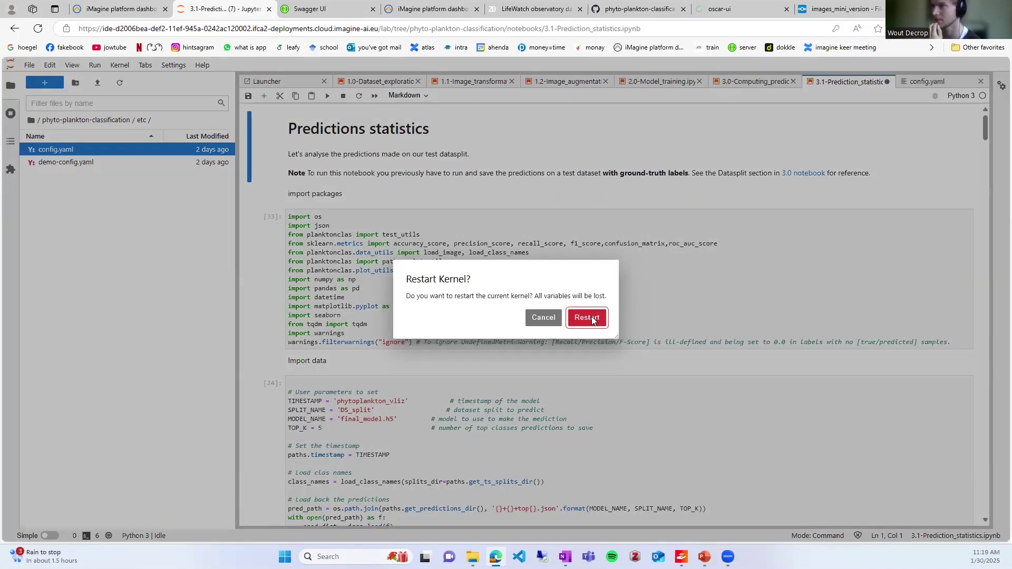
{"action": "left_click", "coordinate": [586, 317]}
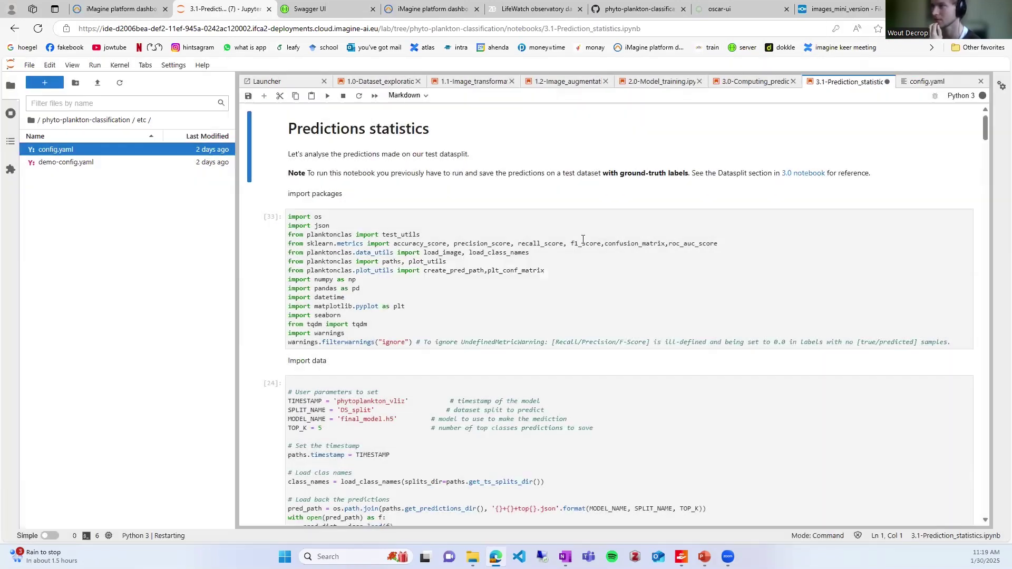
{"action": "left_click", "coordinate": [380, 81]}
{"action": "scroll", "coordinate": [428, 270], "scroll_direction": "down", "scroll_amount": 1}
{"action": "scroll", "coordinate": [428, 269], "scroll_direction": "up", "scroll_amount": 1}
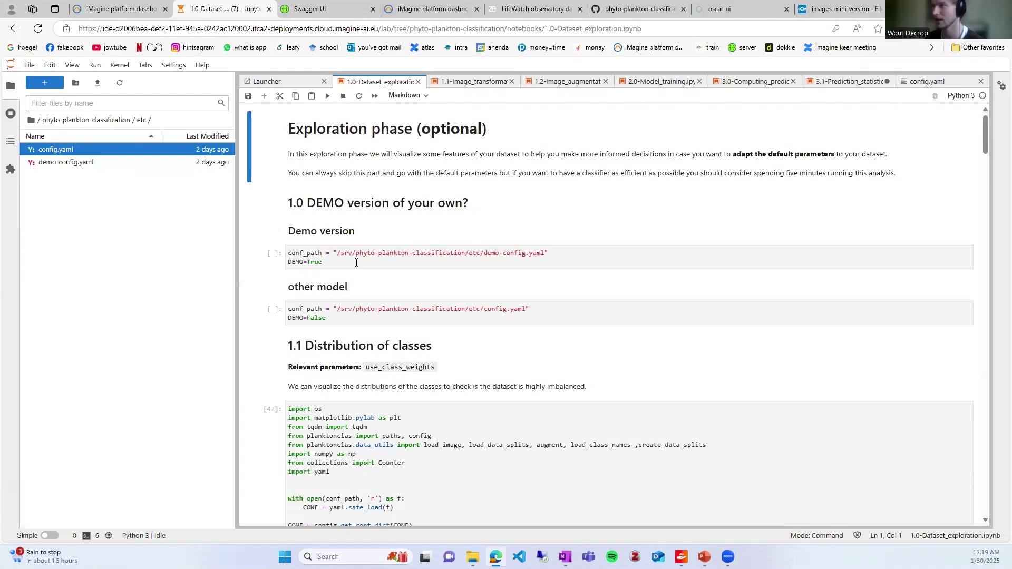
{"action": "left_click", "coordinate": [399, 260]}
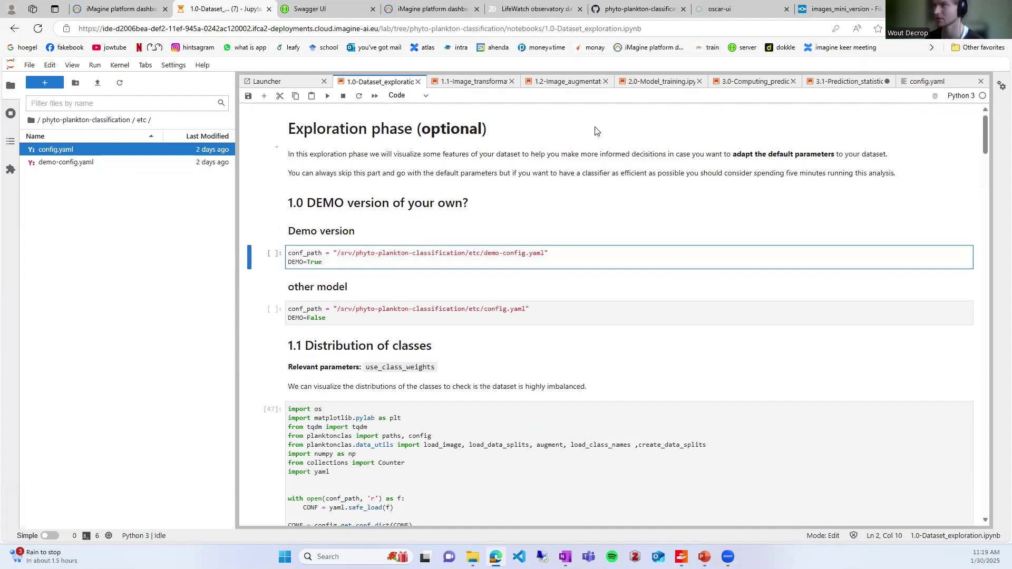
Examine the species folders inside data/demo-images, then return to the data folder.
{"action": "left_click", "coordinate": [838, 10]}
{"action": "left_click", "coordinate": [224, 9]}
{"action": "left_click", "coordinate": [85, 120]}
{"action": "double_click", "coordinate": [74, 153]}
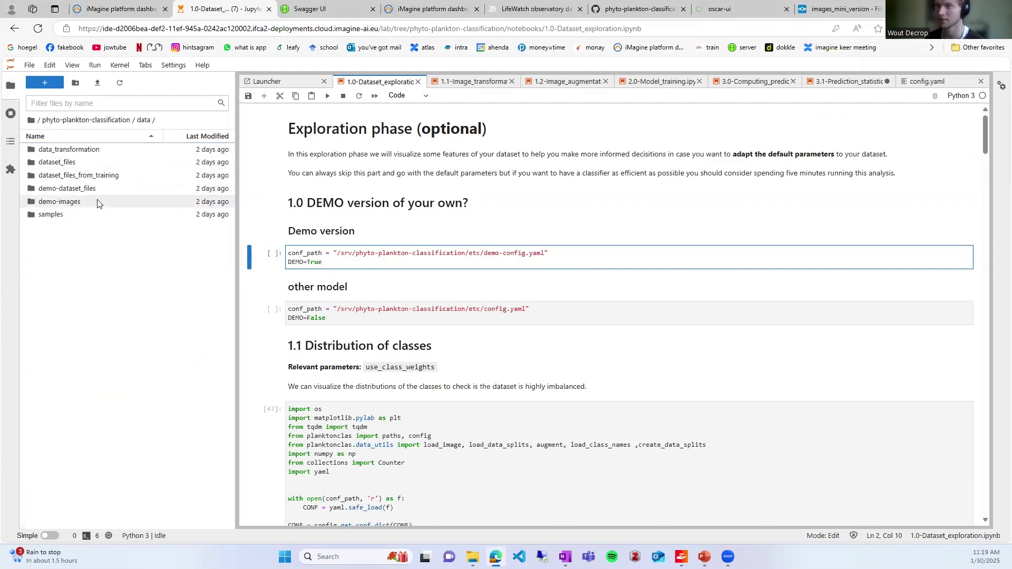
{"action": "double_click", "coordinate": [86, 203]}
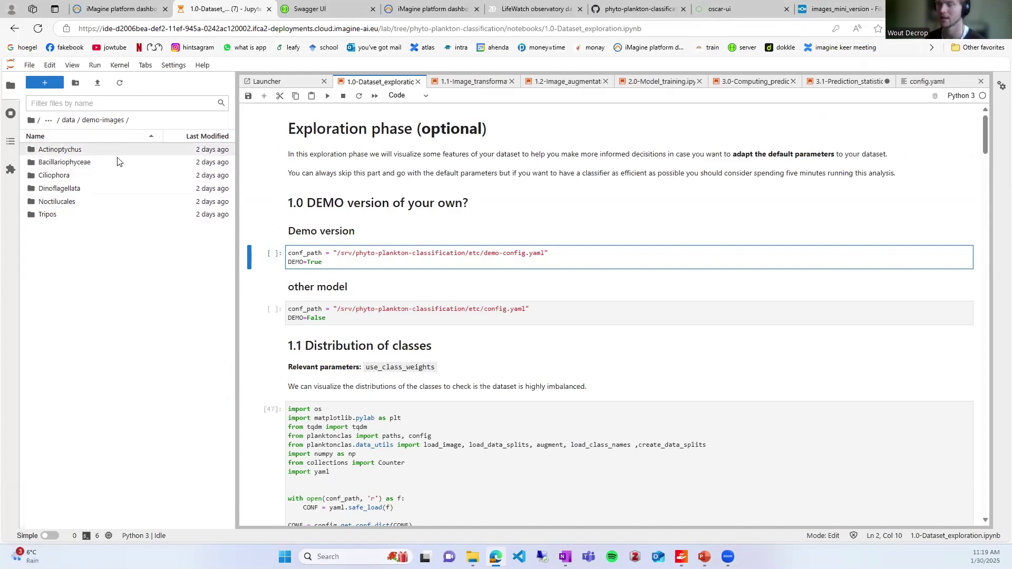
{"action": "double_click", "coordinate": [87, 152]}
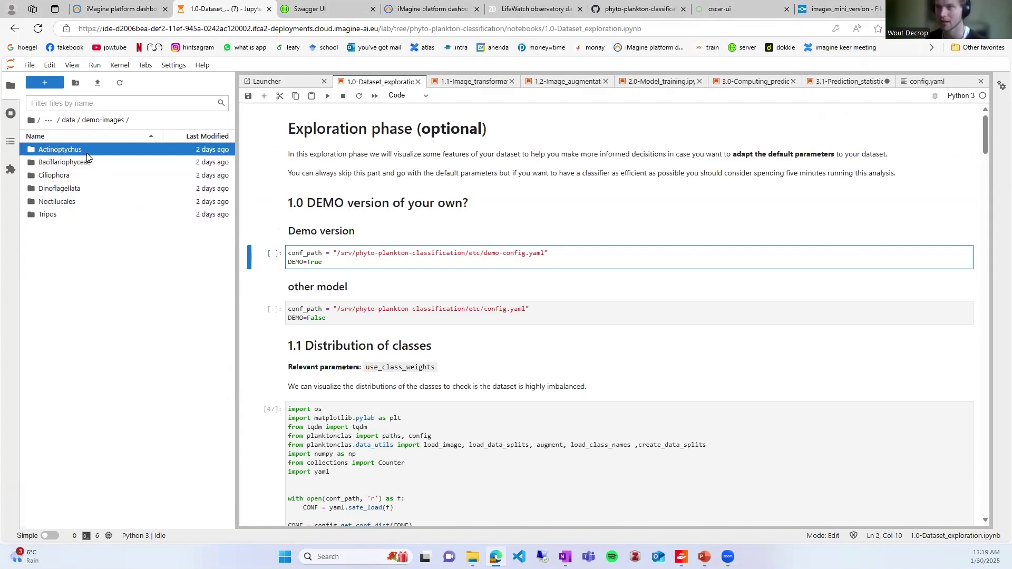
{"action": "left_click", "coordinate": [91, 121]}
{"action": "left_click", "coordinate": [68, 120]}
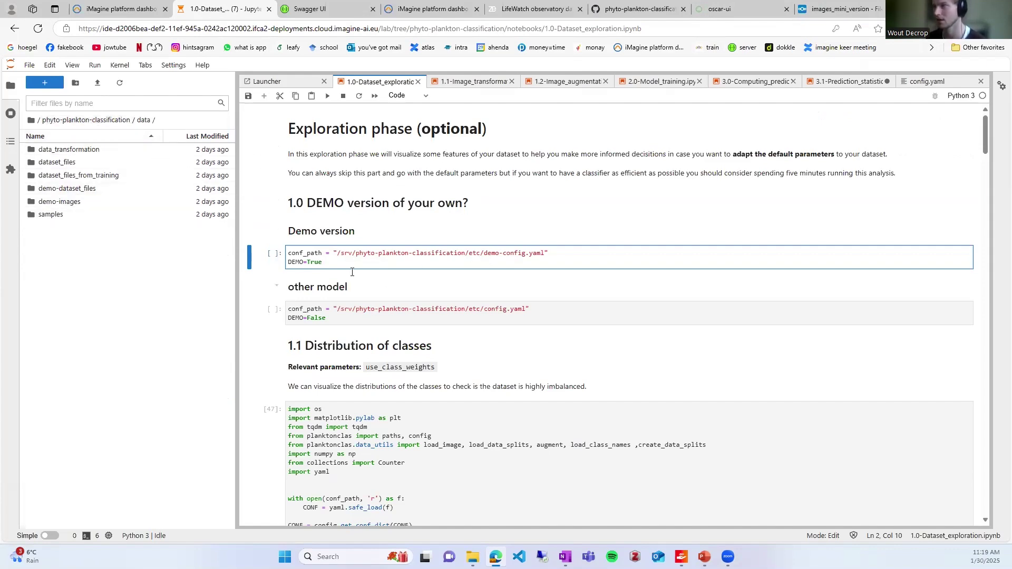
Run the demo version cell that sets conf_path to demo-config.yaml, and review the class distribution code below it.
{"action": "key", "text": "Escape"}
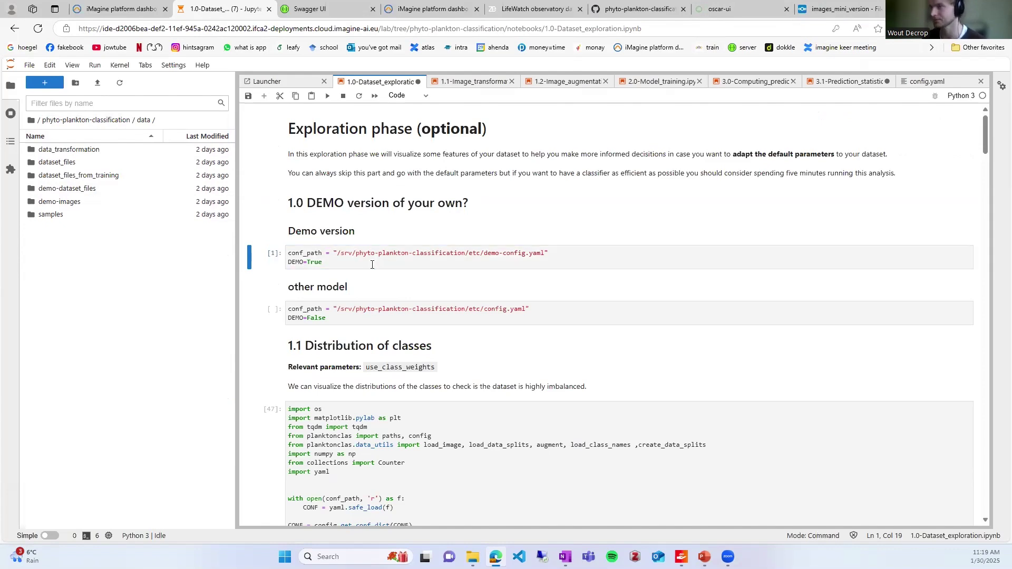
{"action": "scroll", "coordinate": [458, 331], "scroll_direction": "down", "scroll_amount": 5}
{"action": "scroll", "coordinate": [459, 331], "scroll_direction": "down", "scroll_amount": 3}
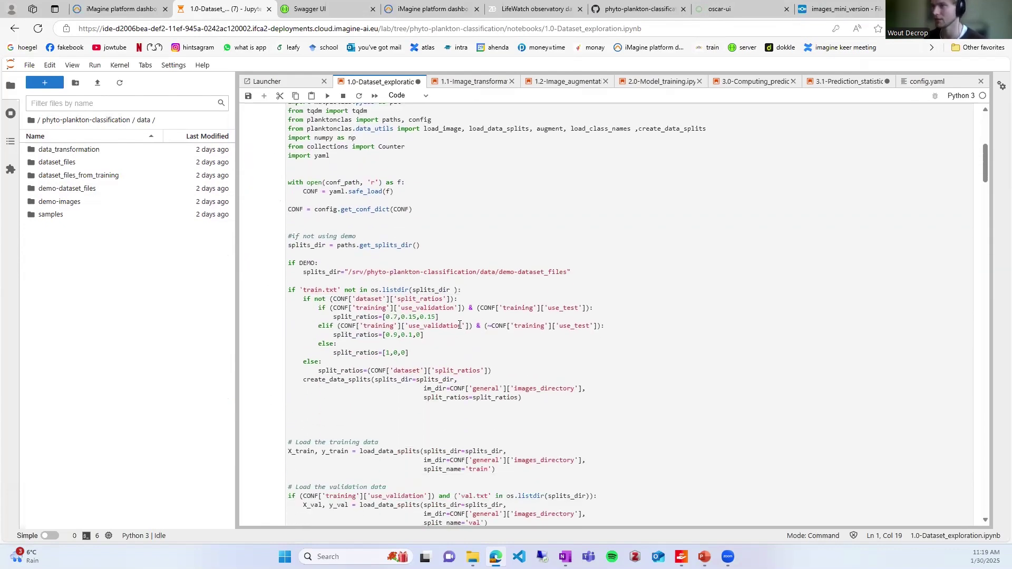
{"action": "scroll", "coordinate": [437, 272], "scroll_direction": "up", "scroll_amount": 2}
{"action": "scroll", "coordinate": [435, 266], "scroll_direction": "down", "scroll_amount": 2}
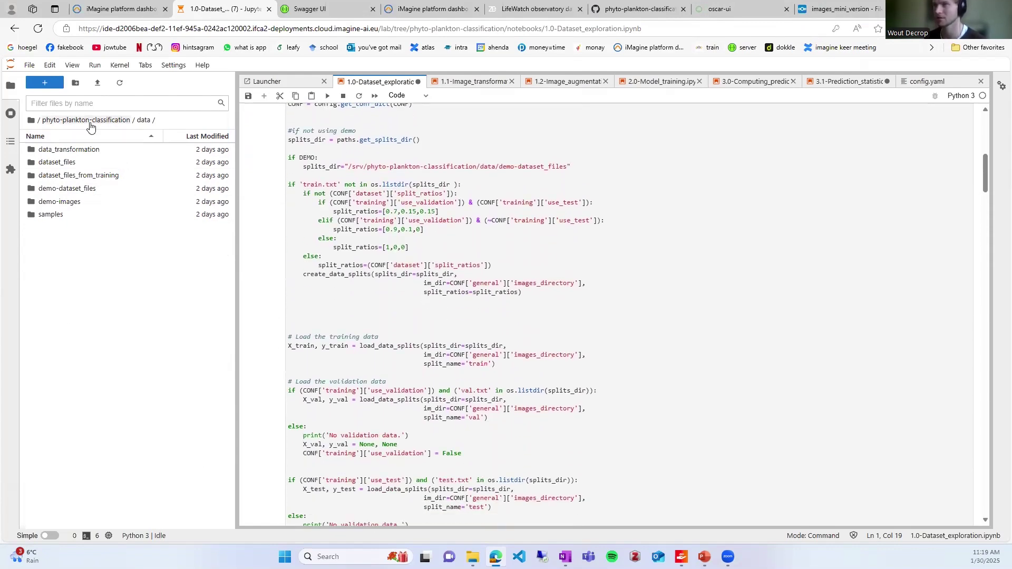
Reopen the demo-images folder and examine the notebook's data split code, highlighting the split_ratios=[0.7,0.15,0.15] line.
{"action": "double_click", "coordinate": [99, 203]}
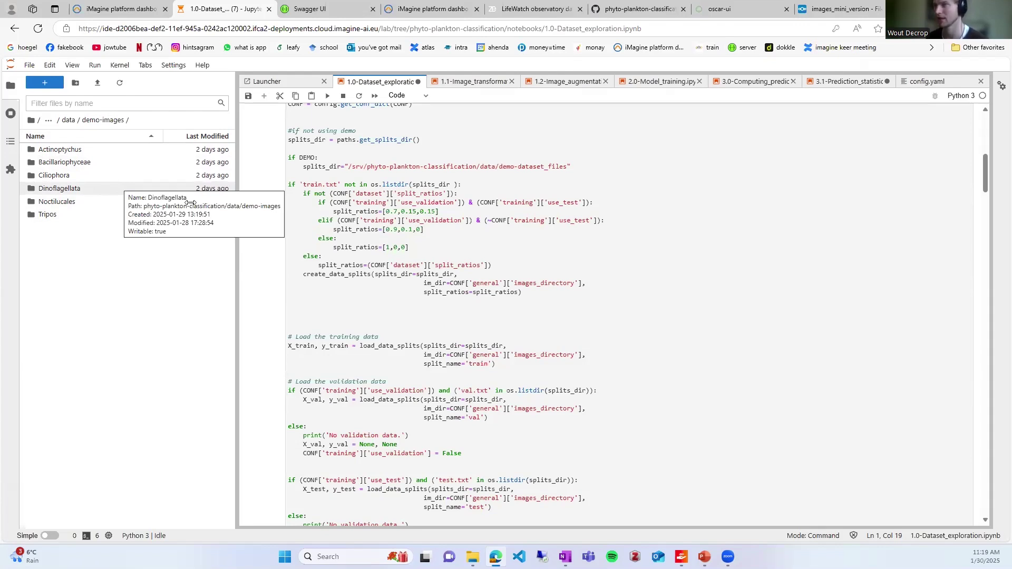
{"action": "scroll", "coordinate": [387, 311], "scroll_direction": "up", "scroll_amount": 1}
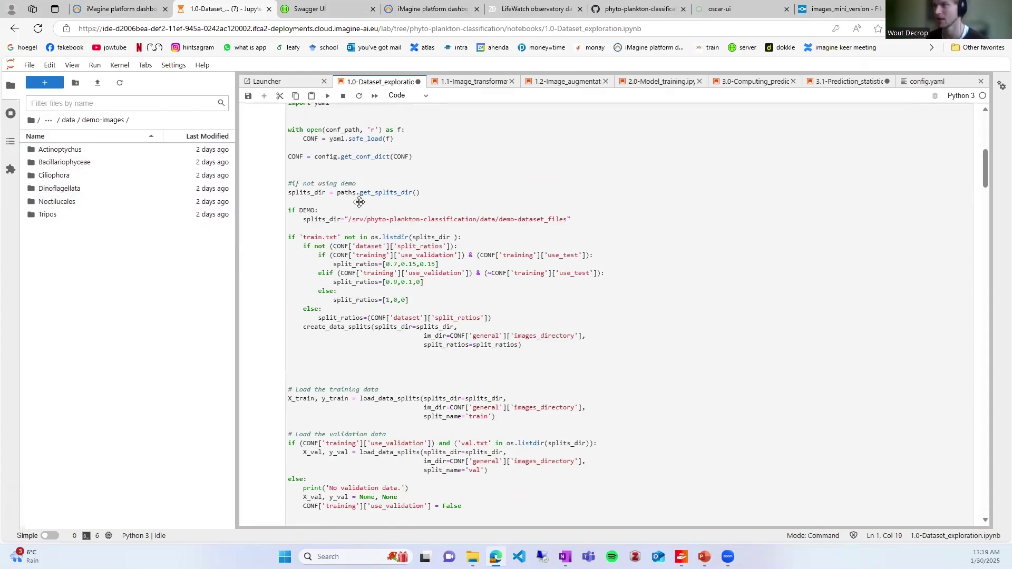
{"action": "scroll", "coordinate": [419, 201], "scroll_direction": "down", "scroll_amount": 3}
{"action": "scroll", "coordinate": [430, 290], "scroll_direction": "up", "scroll_amount": 2}
{"action": "scroll", "coordinate": [451, 373], "scroll_direction": "down", "scroll_amount": 1}
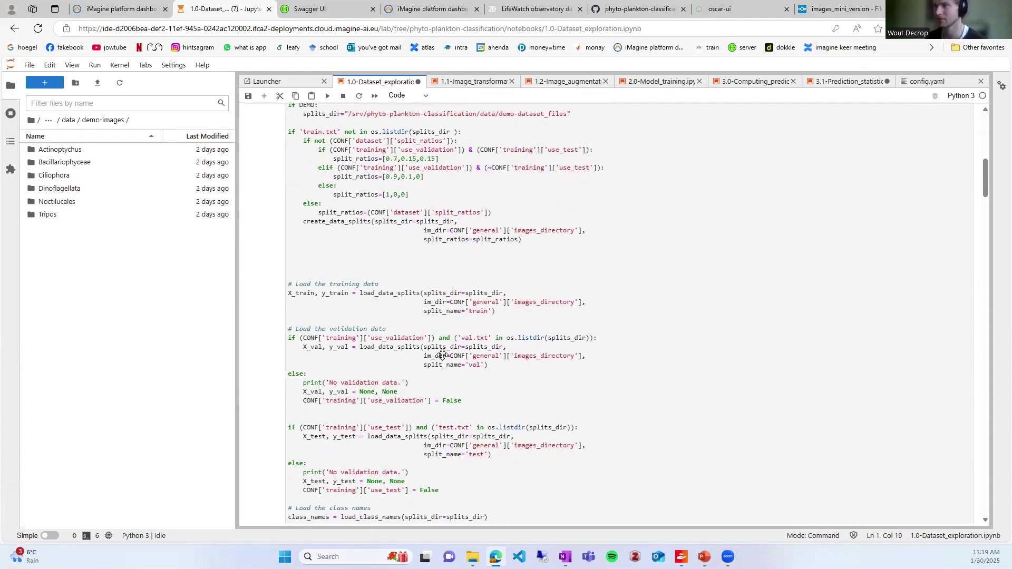
{"action": "left_click_drag", "start_coordinate": [438, 159], "coordinate": [392, 150]}
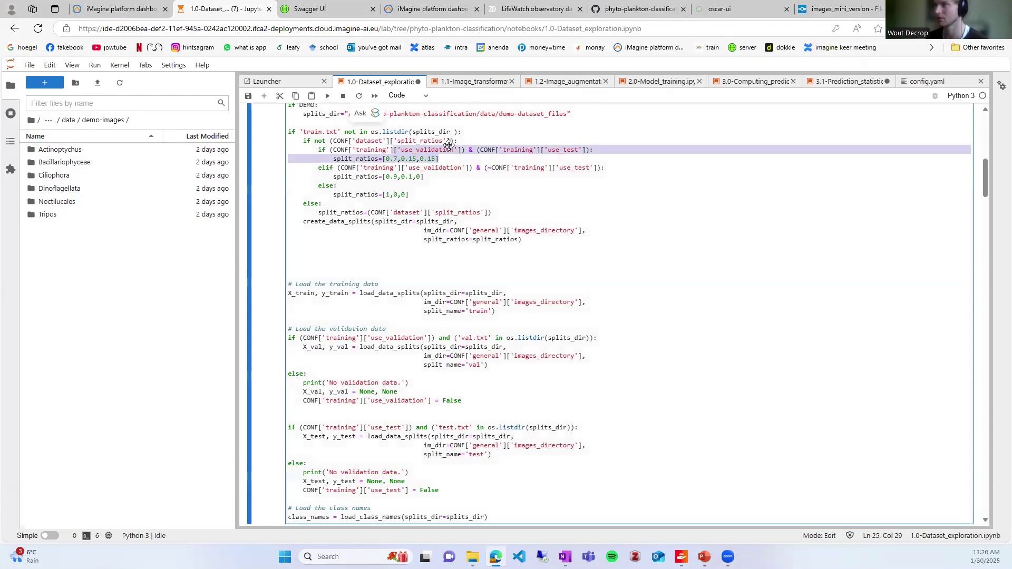
Run the data split cell in 1.0-Dataset_exploration and open the demo-dataset_files folder inside data.
{"action": "key", "text": "shift+Return"}
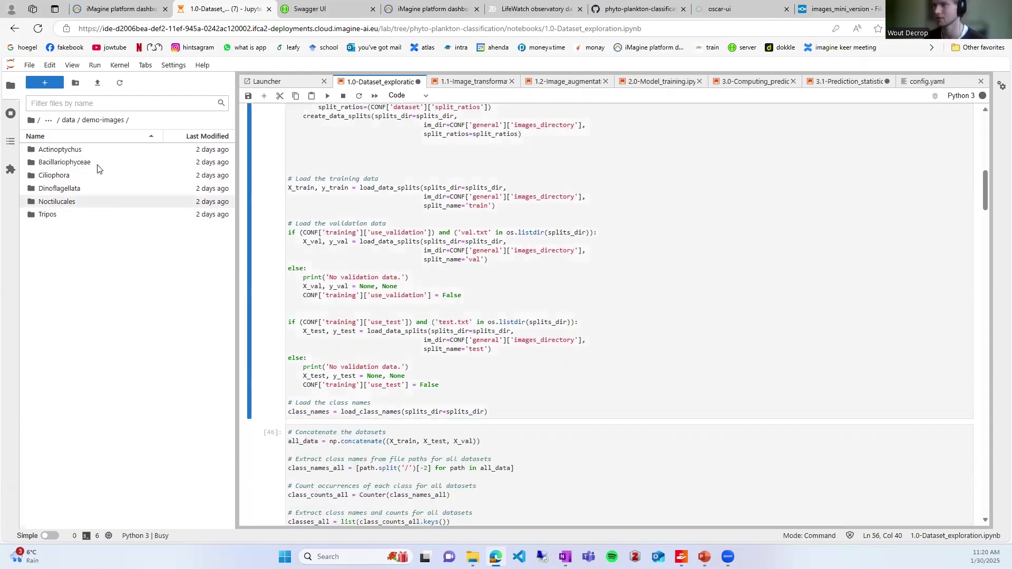
{"action": "left_click", "coordinate": [69, 120]}
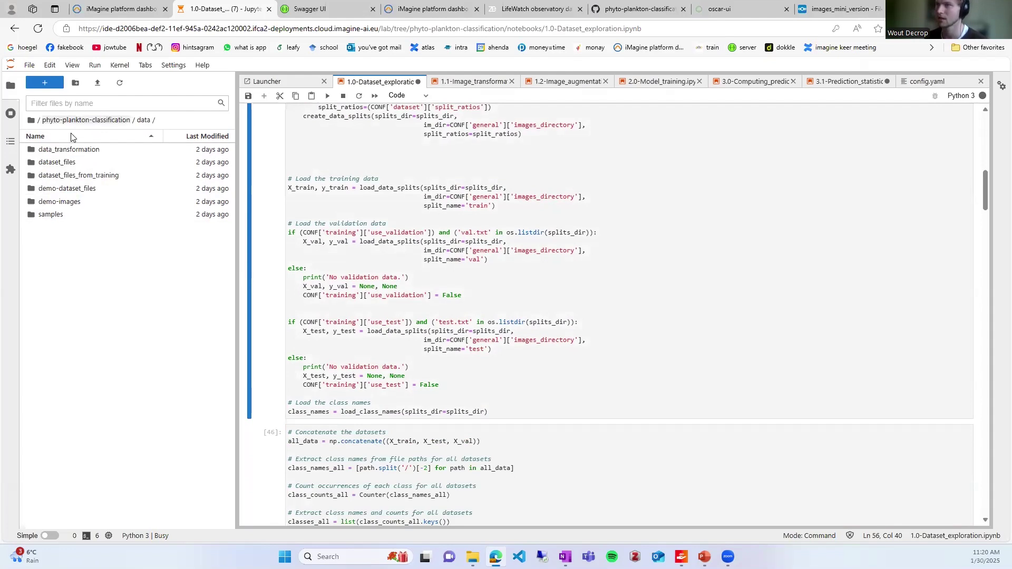
{"action": "double_click", "coordinate": [91, 193]}
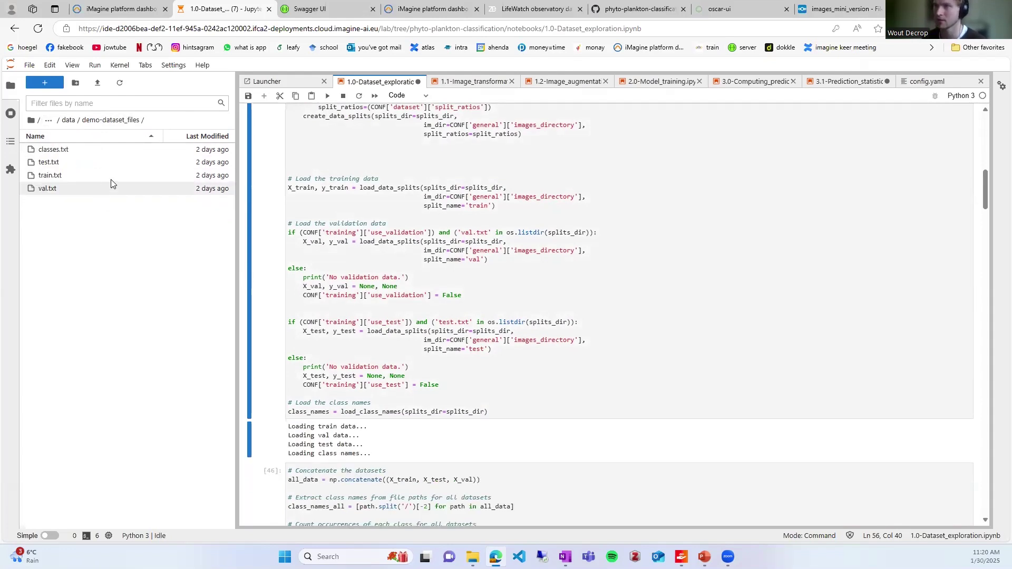
View the contents of test.txt and classes.txt, and return the file browser to the data folder.
{"action": "double_click", "coordinate": [66, 164]}
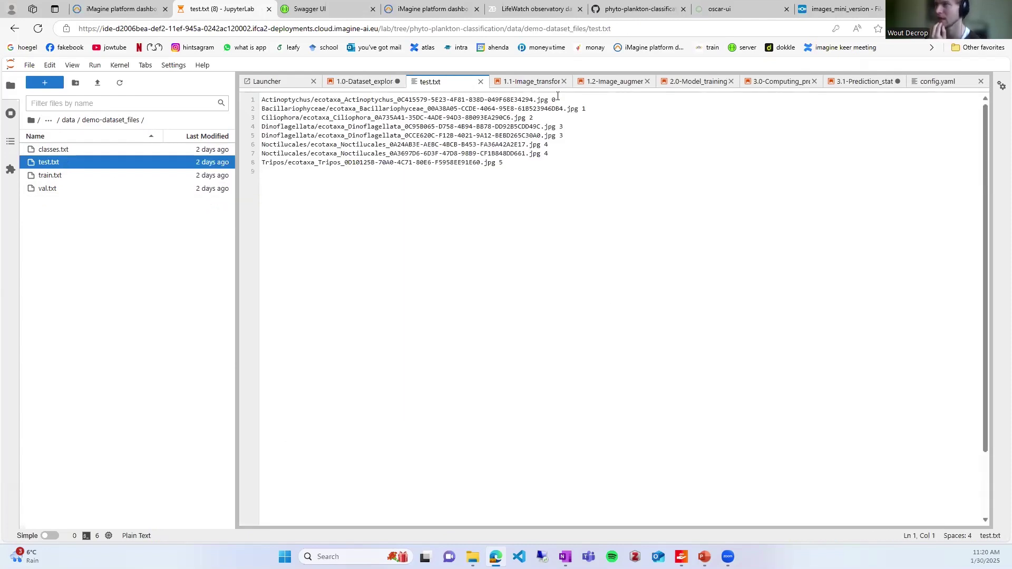
{"action": "double_click", "coordinate": [88, 151]}
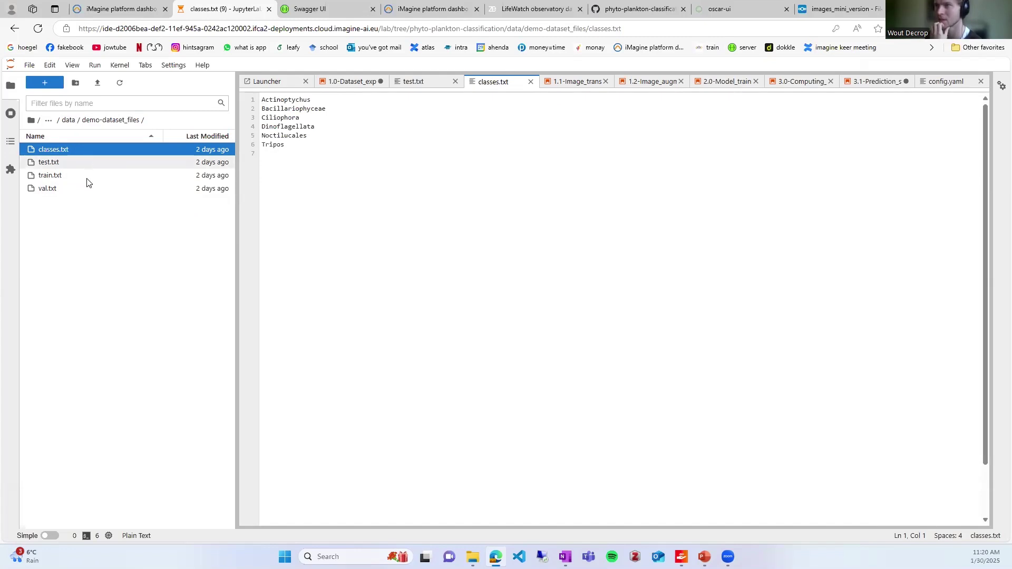
{"action": "left_click", "coordinate": [68, 121]}
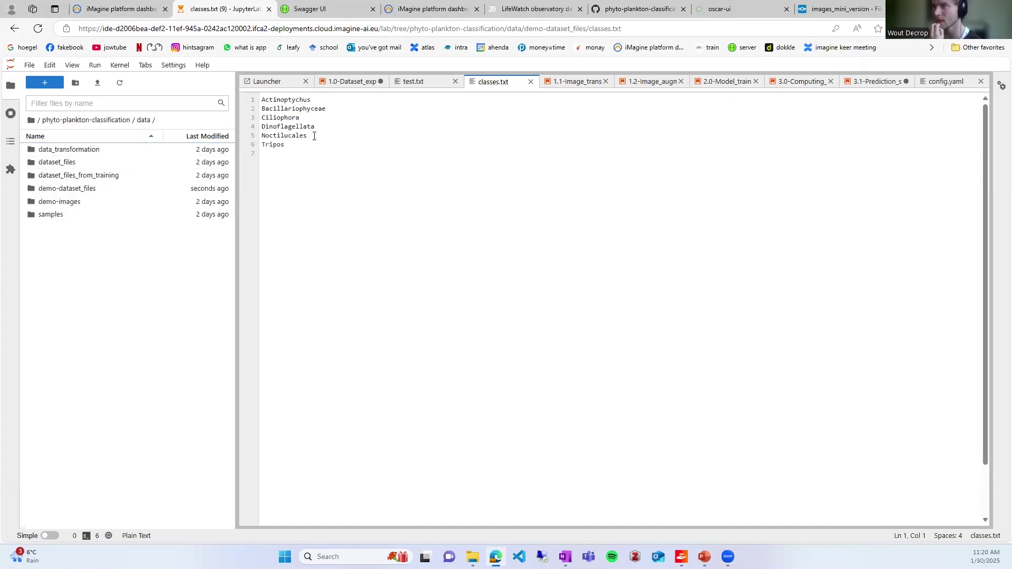
Read section 1.2 Prepare the data splits in the GitHub README_marketplace.md for the mandatory and optional files.
{"action": "left_click", "coordinate": [639, 9]}
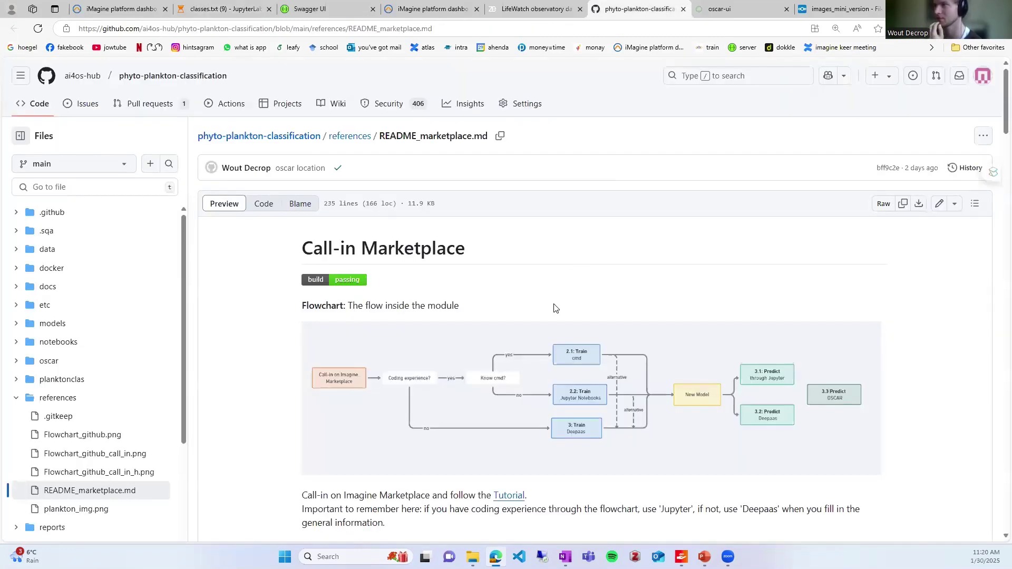
{"action": "scroll", "coordinate": [538, 306], "scroll_direction": "down", "scroll_amount": 15}
{"action": "scroll", "coordinate": [336, 284], "scroll_direction": "up", "scroll_amount": 3}
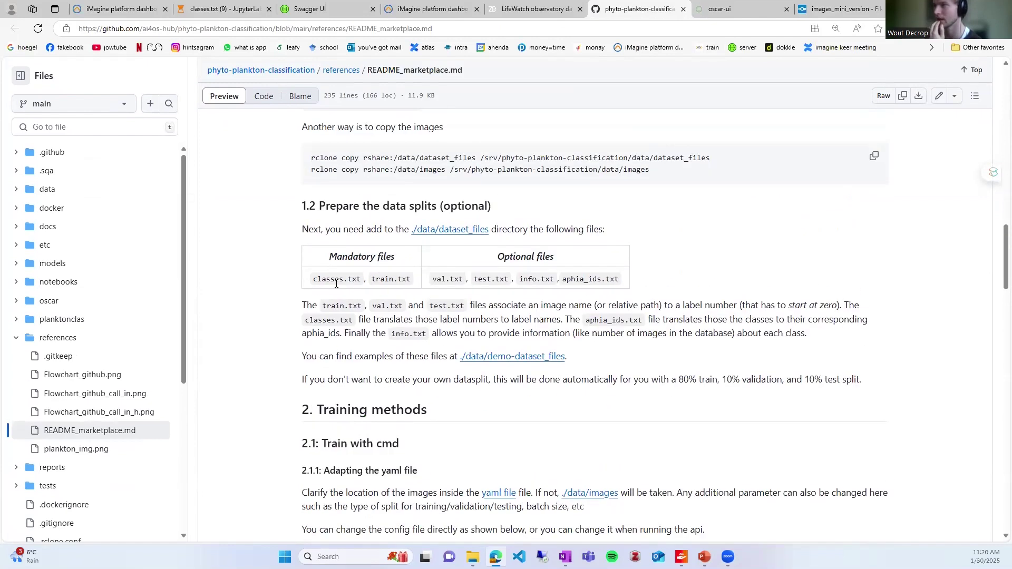
{"action": "scroll", "coordinate": [541, 288], "scroll_direction": "up", "scroll_amount": 1}
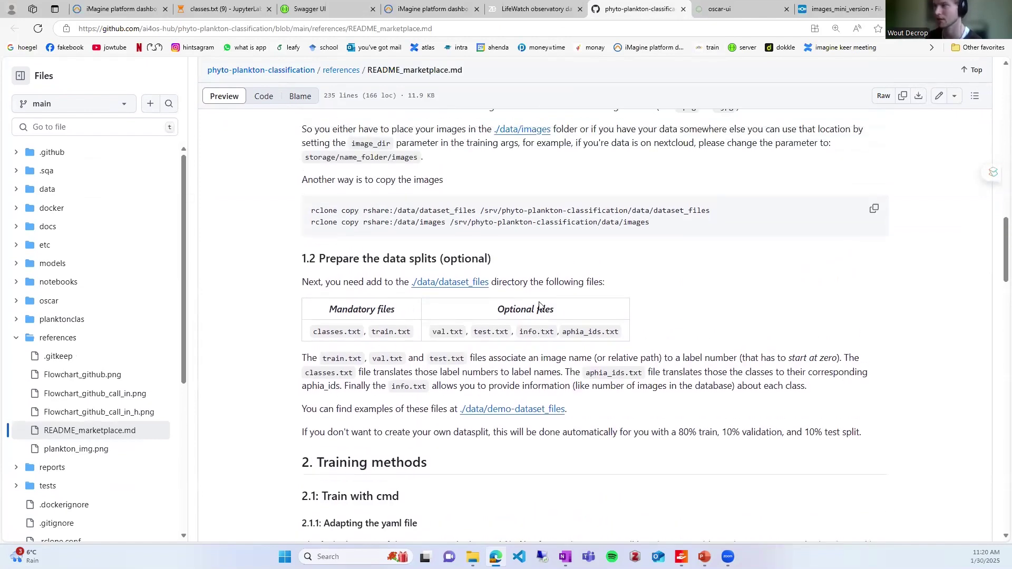
Return to 1.0-Dataset_exploration in JupyterLab and run the cell that plots the class distribution histograms.
{"action": "left_click", "coordinate": [231, 15]}
{"action": "left_click", "coordinate": [352, 81]}
{"action": "scroll", "coordinate": [345, 184], "scroll_direction": "down", "scroll_amount": 5}
{"action": "scroll", "coordinate": [377, 238], "scroll_direction": "down", "scroll_amount": 5}
{"action": "left_click", "coordinate": [477, 258]}
{"action": "key", "text": "ctrl+Return"}
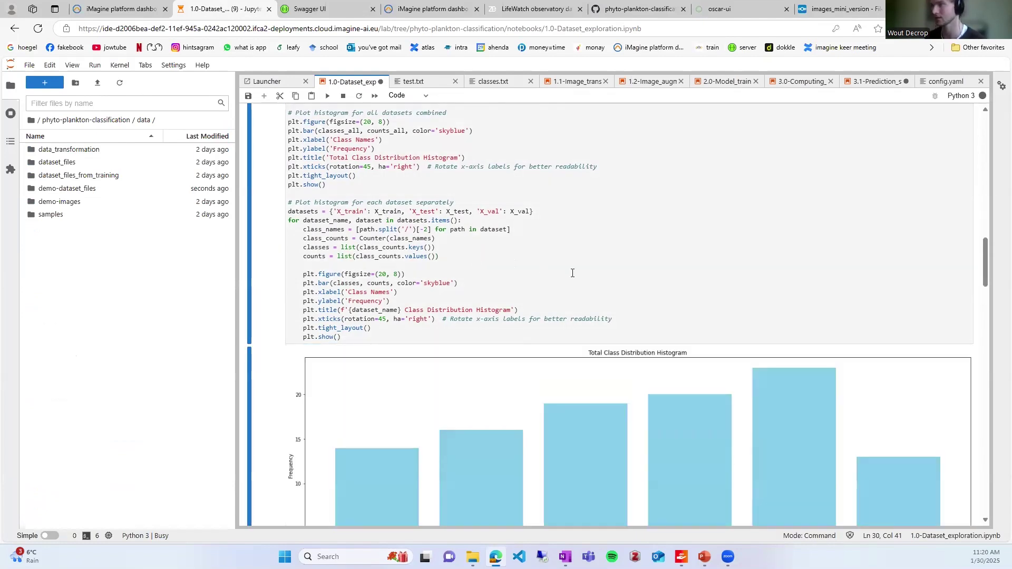
Examine the class distribution histograms for the total dataset and the X_train, X_test and X_val splits.
{"action": "scroll", "coordinate": [457, 313], "scroll_direction": "down", "scroll_amount": 3}
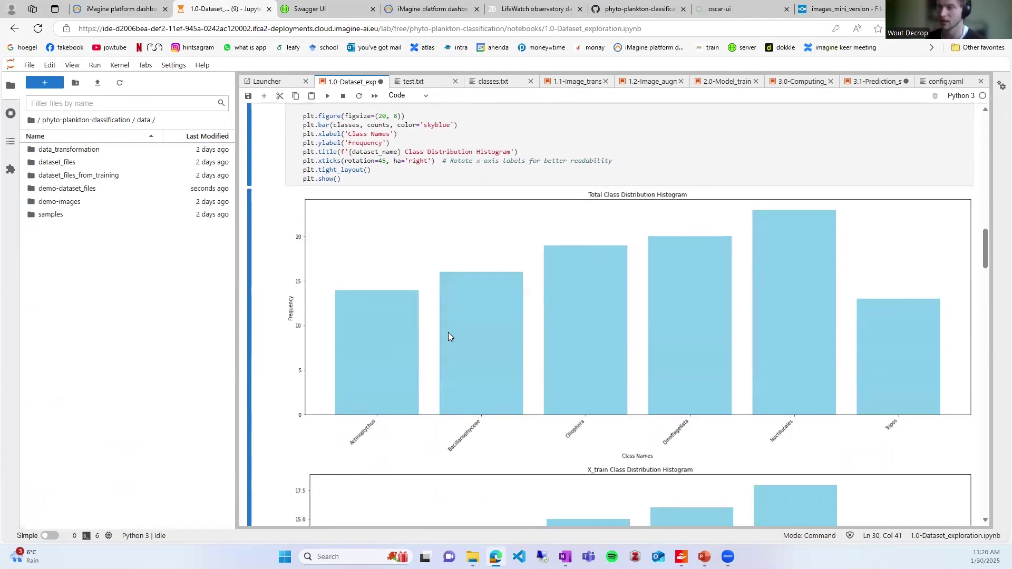
{"action": "scroll", "coordinate": [438, 360], "scroll_direction": "down", "scroll_amount": 2}
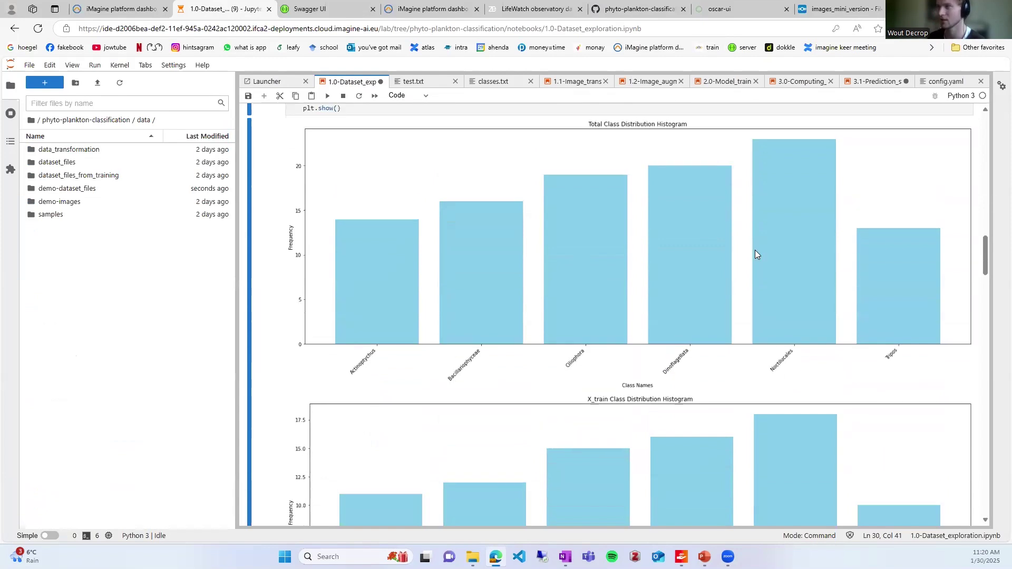
{"action": "scroll", "coordinate": [755, 250], "scroll_direction": "up", "scroll_amount": 1}
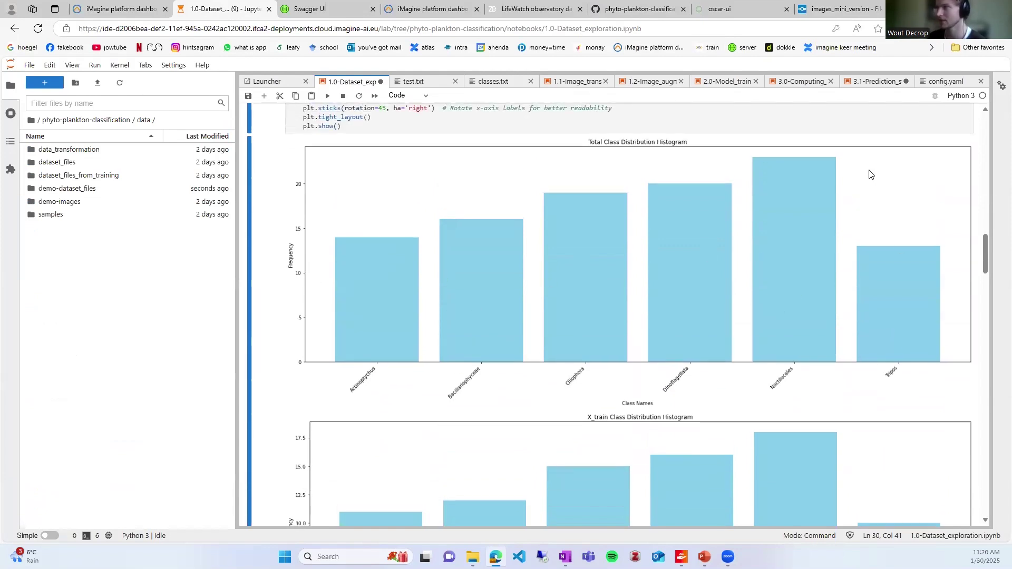
{"action": "scroll", "coordinate": [633, 242], "scroll_direction": "down", "scroll_amount": 6}
{"action": "scroll", "coordinate": [369, 306], "scroll_direction": "up", "scroll_amount": 7}
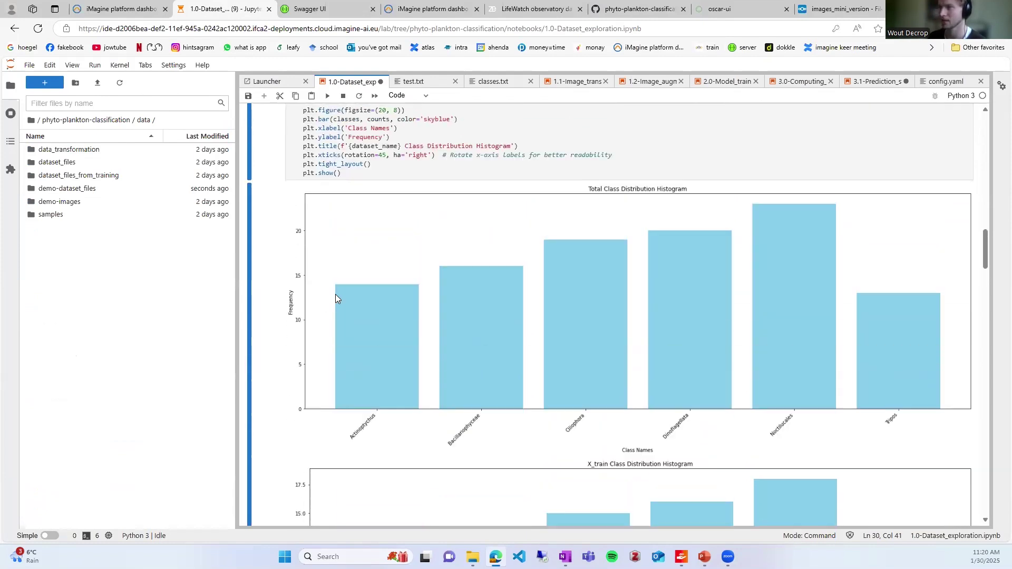
{"action": "scroll", "coordinate": [348, 316], "scroll_direction": "down", "scroll_amount": 1}
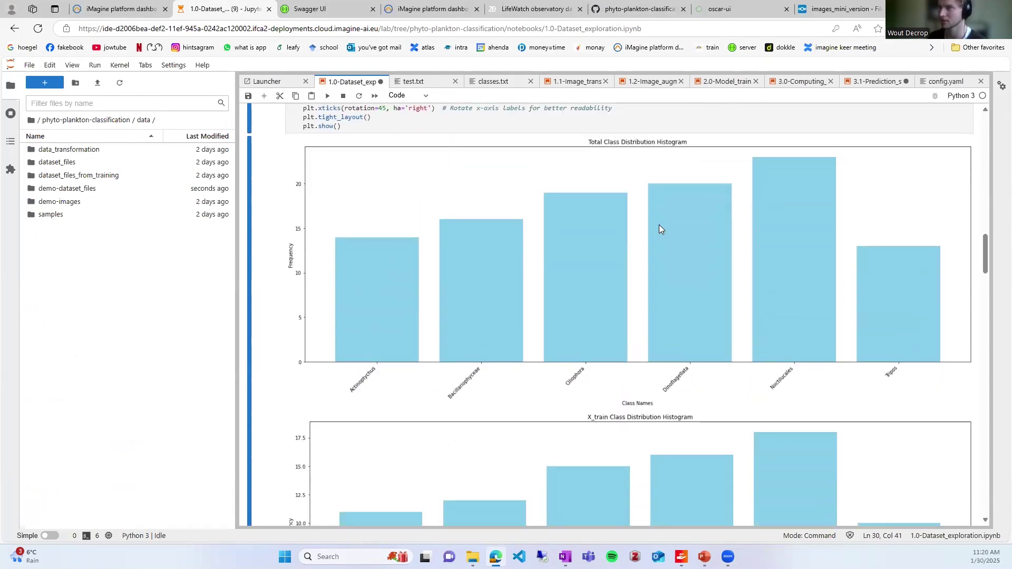
{"action": "scroll", "coordinate": [633, 264], "scroll_direction": "down", "scroll_amount": 4}
{"action": "scroll", "coordinate": [629, 265], "scroll_direction": "down", "scroll_amount": 7}
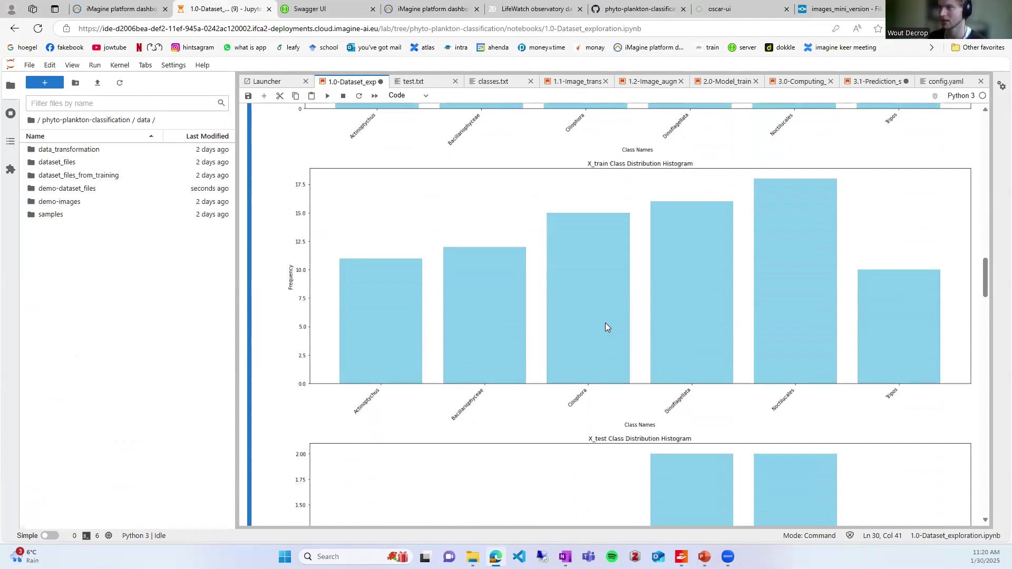
{"action": "scroll", "coordinate": [622, 285], "scroll_direction": "down", "scroll_amount": 2}
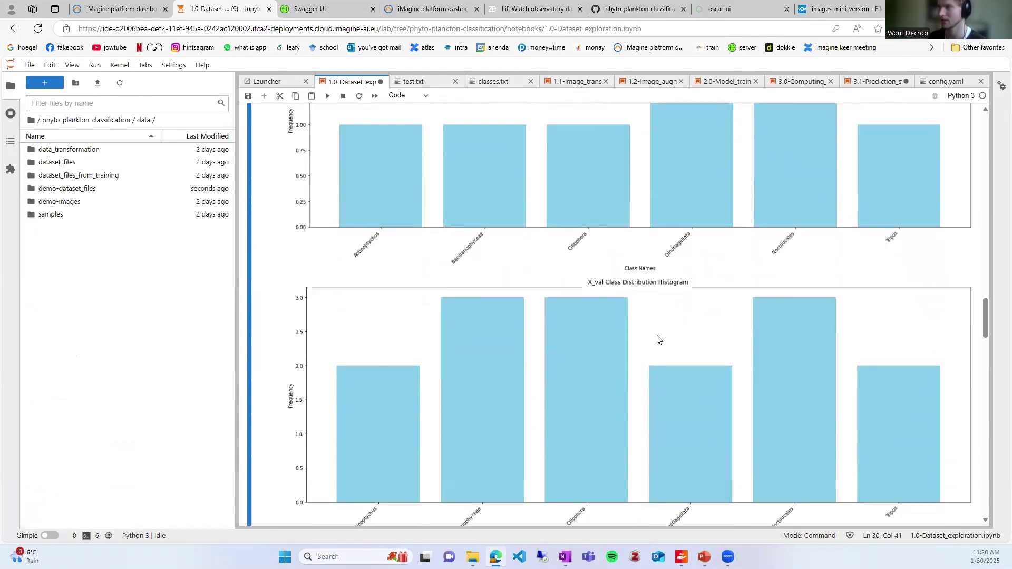
{"action": "scroll", "coordinate": [606, 330], "scroll_direction": "down", "scroll_amount": 3}
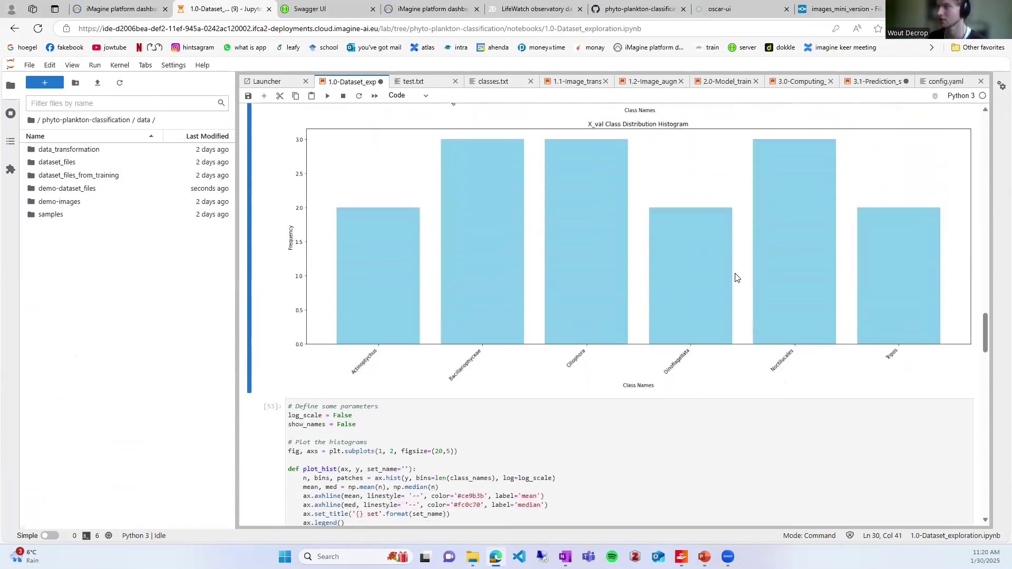
{"action": "scroll", "coordinate": [580, 319], "scroll_direction": "up", "scroll_amount": 2}
{"action": "scroll", "coordinate": [780, 274], "scroll_direction": "up", "scroll_amount": 4}
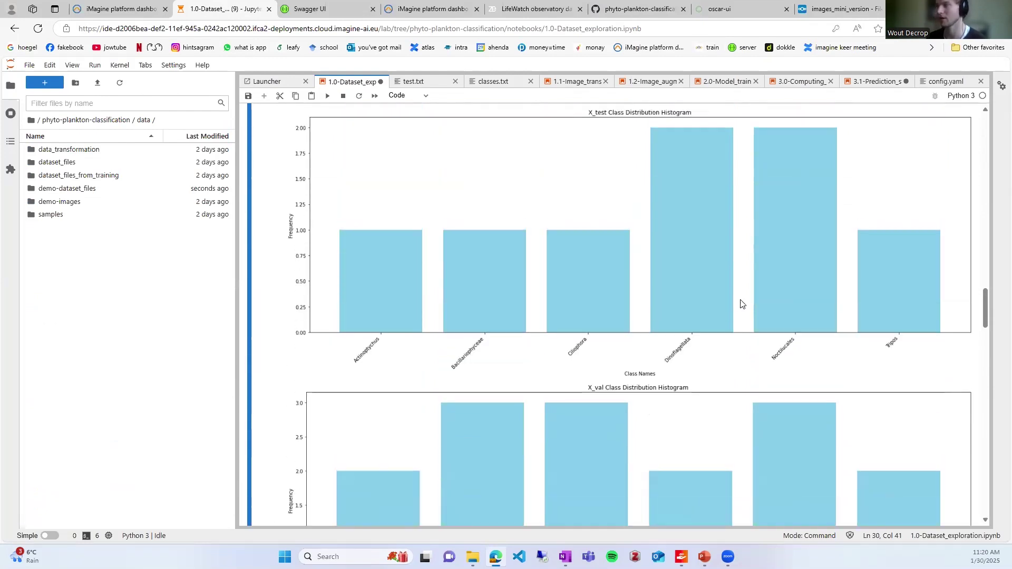
Run the cell that plots the training and validation set histograms with mean and median lines, and review its output.
{"action": "scroll", "coordinate": [731, 297], "scroll_direction": "down", "scroll_amount": 8}
{"action": "scroll", "coordinate": [644, 244], "scroll_direction": "down", "scroll_amount": 5}
{"action": "left_click", "coordinate": [535, 243]}
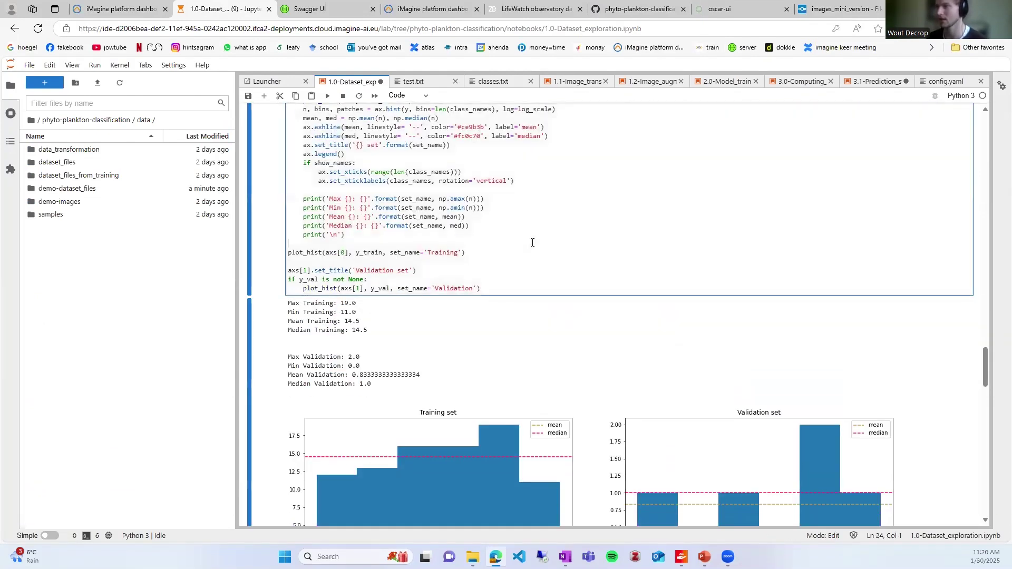
{"action": "key", "text": "ctrl+Return"}
{"action": "scroll", "coordinate": [532, 250], "scroll_direction": "down", "scroll_amount": 1}
{"action": "scroll", "coordinate": [532, 248], "scroll_direction": "down", "scroll_amount": 3}
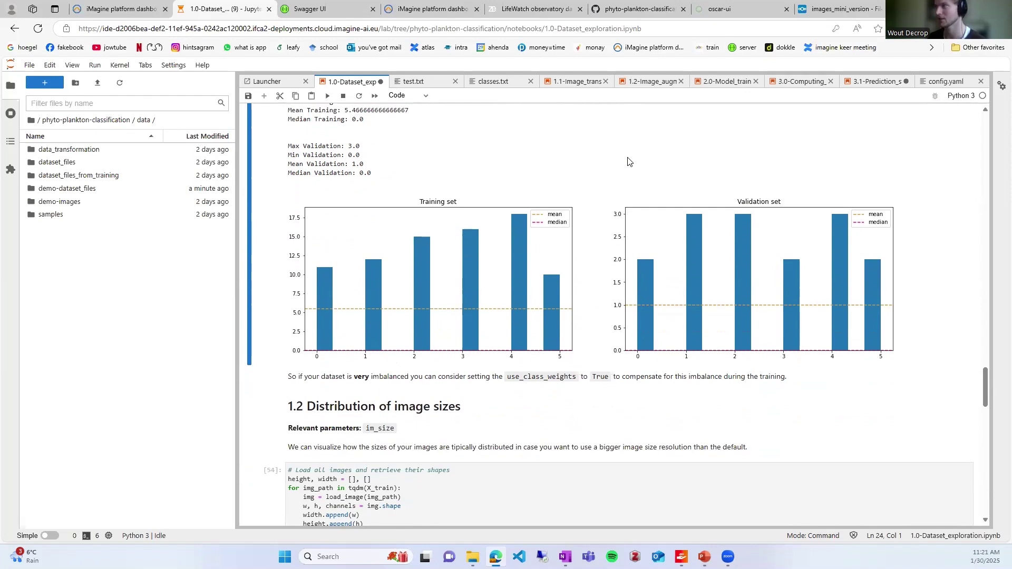
Check config.yaml and run the section 1.2 cell that loads all images and retrieves their shapes.
{"action": "left_click", "coordinate": [943, 81]}
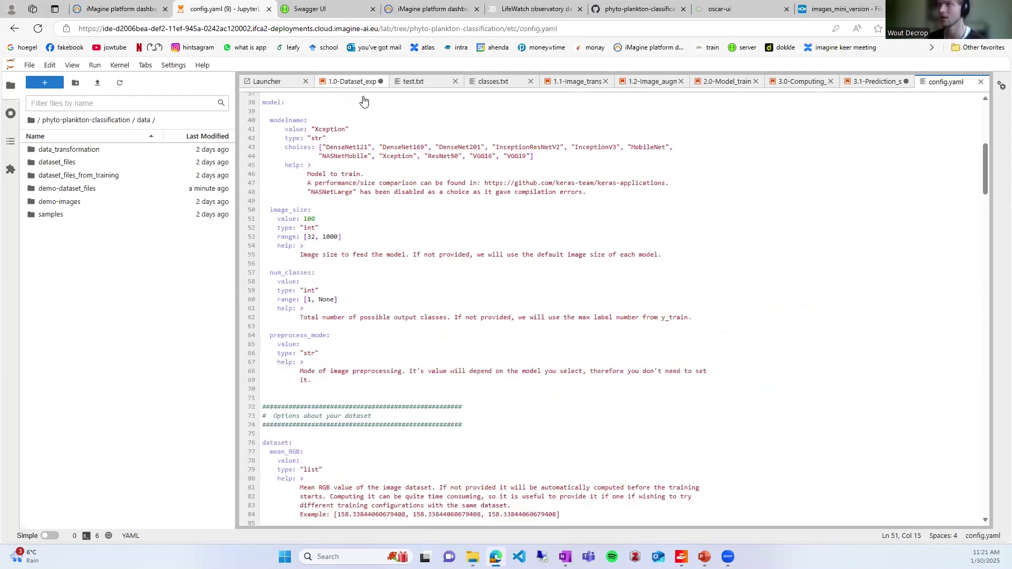
{"action": "left_click", "coordinate": [362, 84]}
{"action": "scroll", "coordinate": [485, 310], "scroll_direction": "down", "scroll_amount": 2}
{"action": "left_click", "coordinate": [379, 285]}
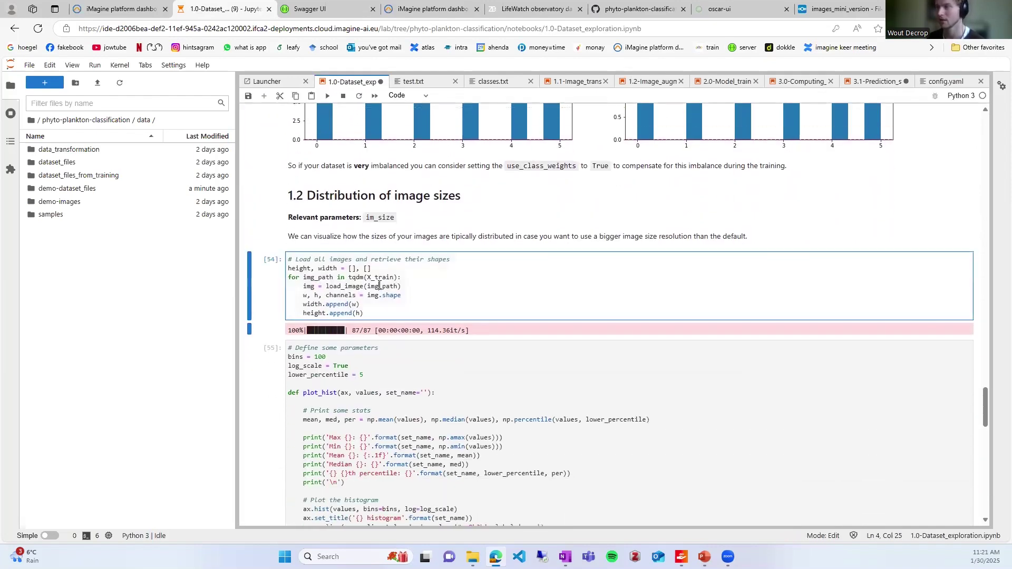
{"action": "key", "text": "shift+Return"}
Run the image size histogram cell and review the heights, widths and combined statistics and plots.
{"action": "scroll", "coordinate": [411, 295], "scroll_direction": "down", "scroll_amount": 4}
{"action": "left_click", "coordinate": [431, 299]}
{"action": "key", "text": "ctrl+Return"}
{"action": "scroll", "coordinate": [442, 302], "scroll_direction": "down", "scroll_amount": 5}
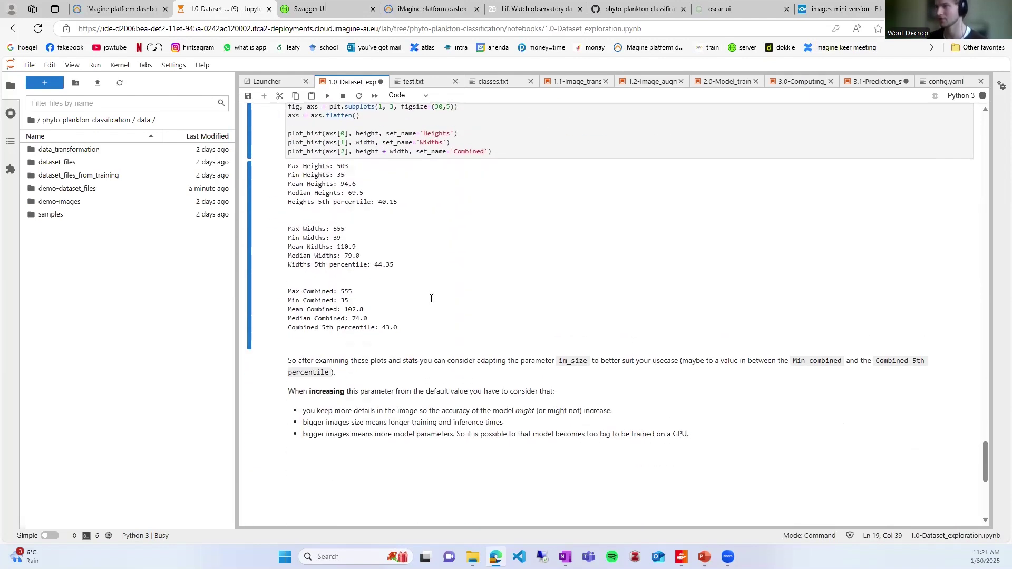
{"action": "scroll", "coordinate": [442, 298], "scroll_direction": "up", "scroll_amount": 1}
{"action": "scroll", "coordinate": [442, 298], "scroll_direction": "down", "scroll_amount": 2}
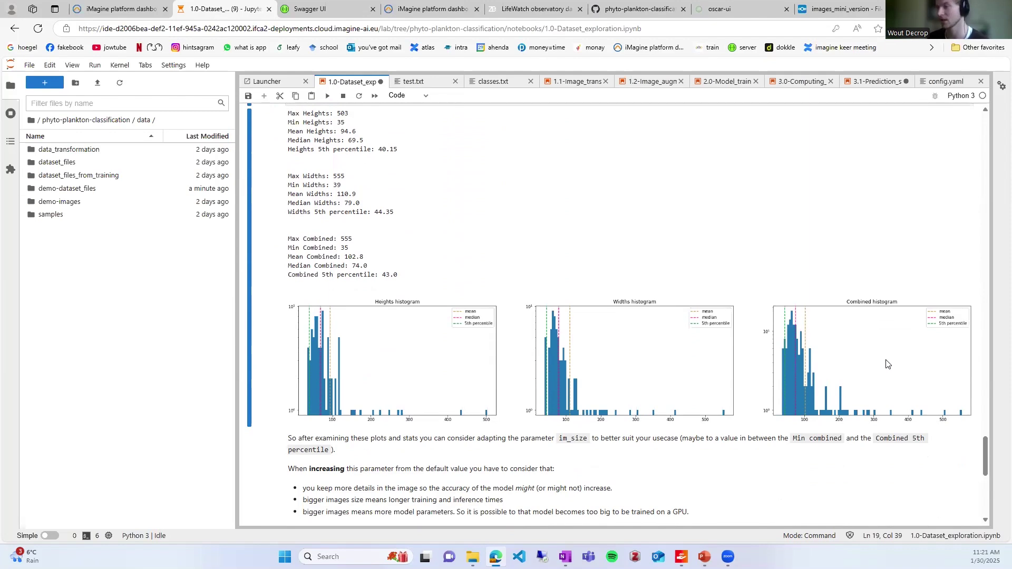
Go back to the start of 1.0-Dataset_exploration and close the test.txt and classes.txt files.
{"action": "scroll", "coordinate": [780, 368], "scroll_direction": "up", "scroll_amount": 10}
{"action": "left_click_drag", "start_coordinate": [981, 415], "coordinate": [980, 143]}
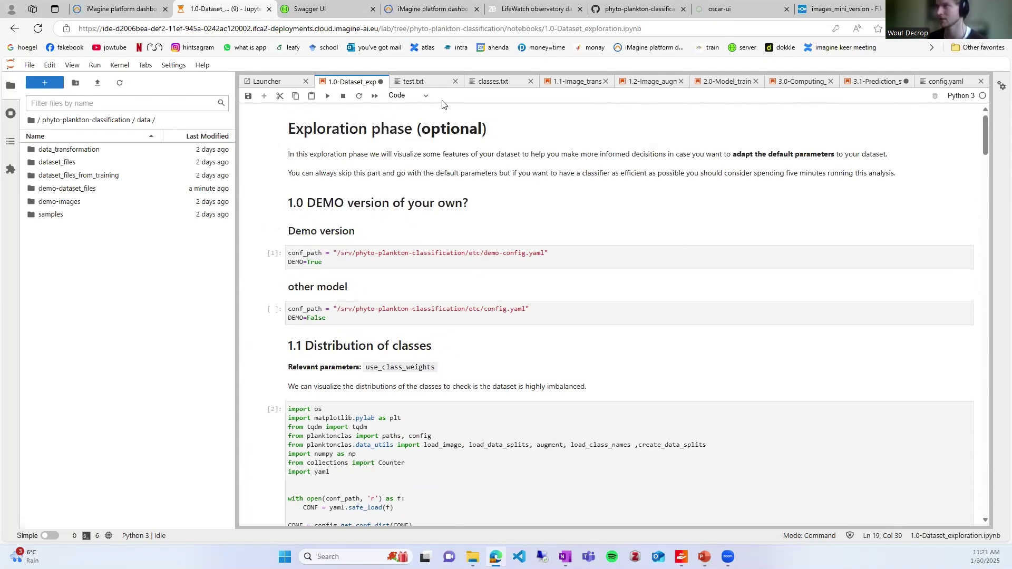
{"action": "left_click", "coordinate": [456, 82]}
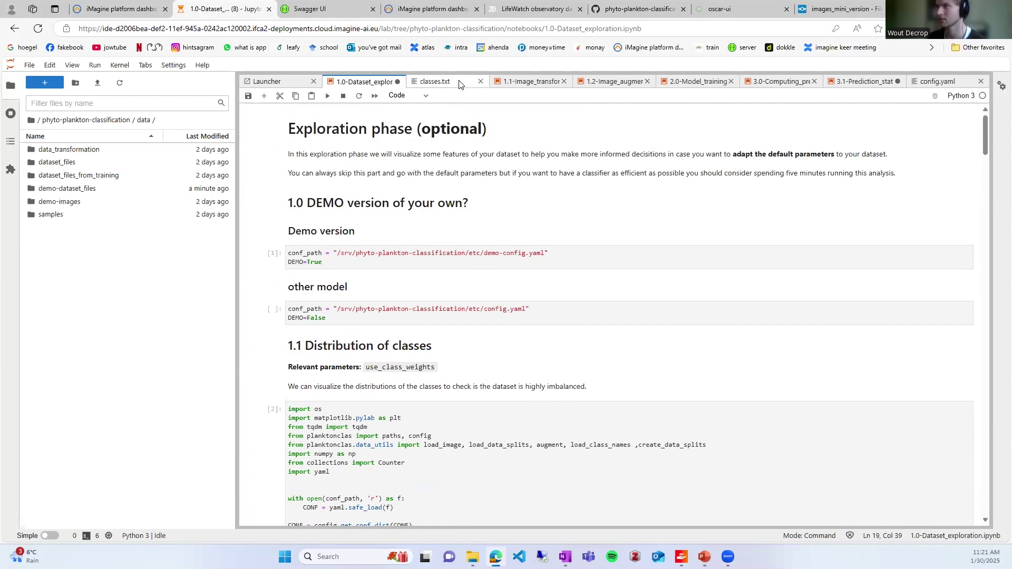
{"action": "left_click", "coordinate": [481, 82]}
Run the transformation cell in 1.1-Image_transformation and examine the original, intermediate and final processed images.
{"action": "left_click", "coordinate": [459, 83]}
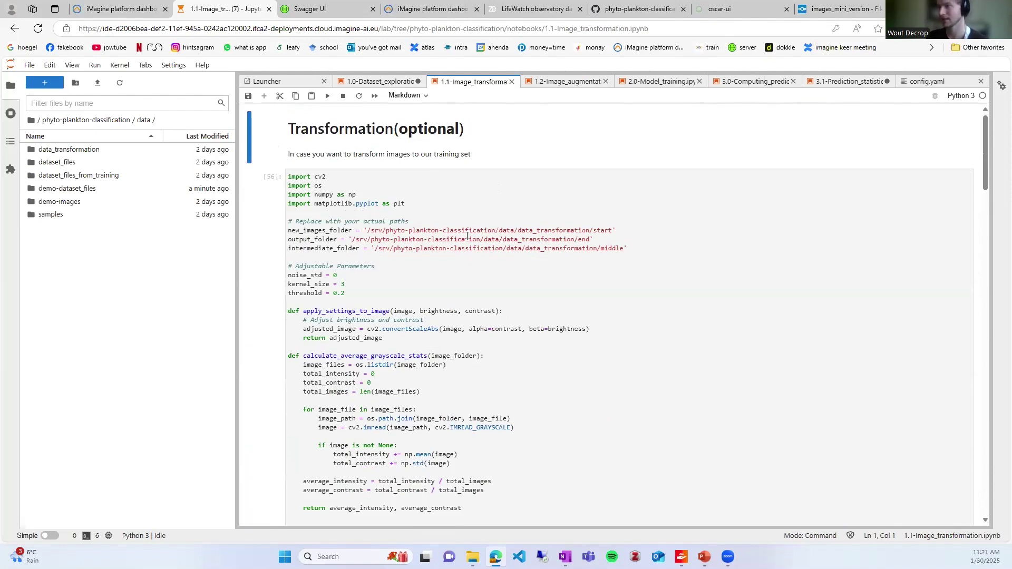
{"action": "left_click", "coordinate": [499, 281]}
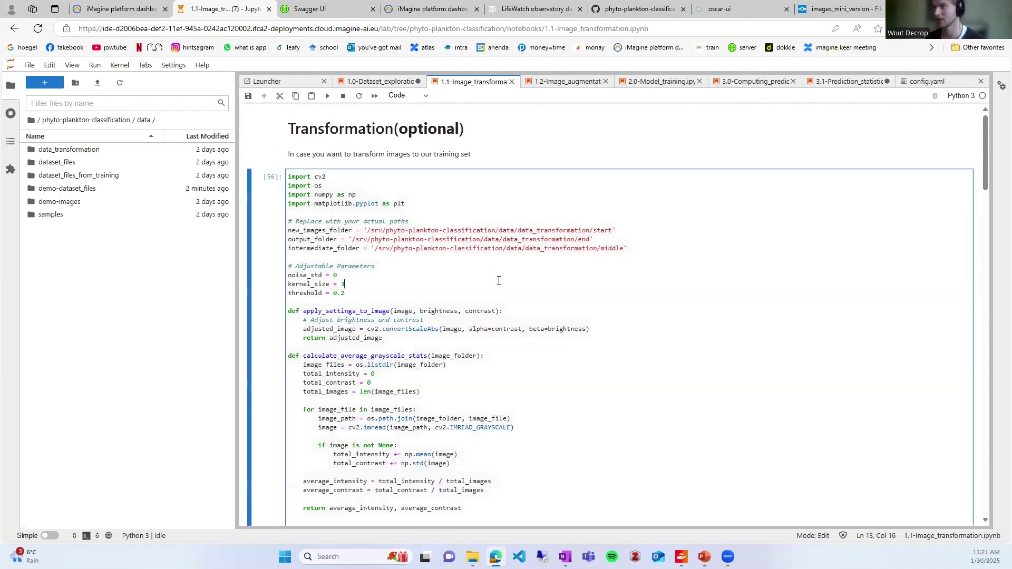
{"action": "key", "text": "ctrl+Return"}
{"action": "scroll", "coordinate": [498, 281], "scroll_direction": "down", "scroll_amount": 20}
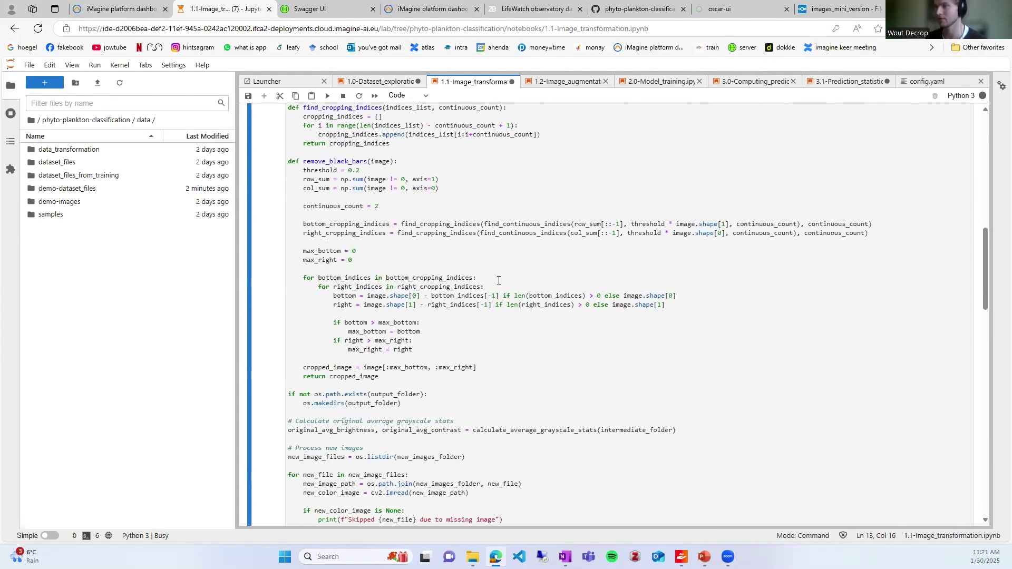
{"action": "scroll", "coordinate": [447, 207], "scroll_direction": "down", "scroll_amount": 1}
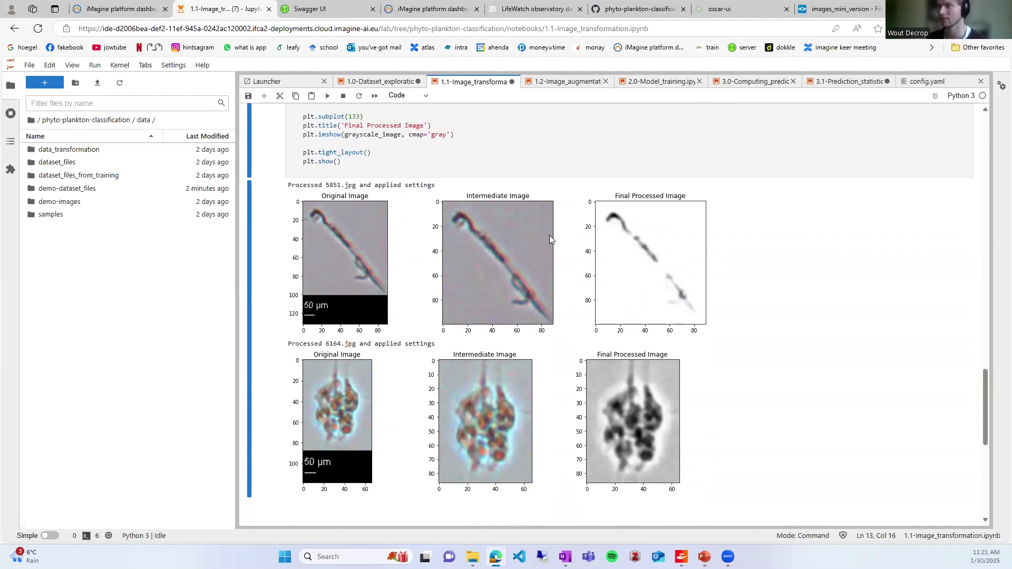
{"action": "scroll", "coordinate": [550, 235], "scroll_direction": "up", "scroll_amount": 1}
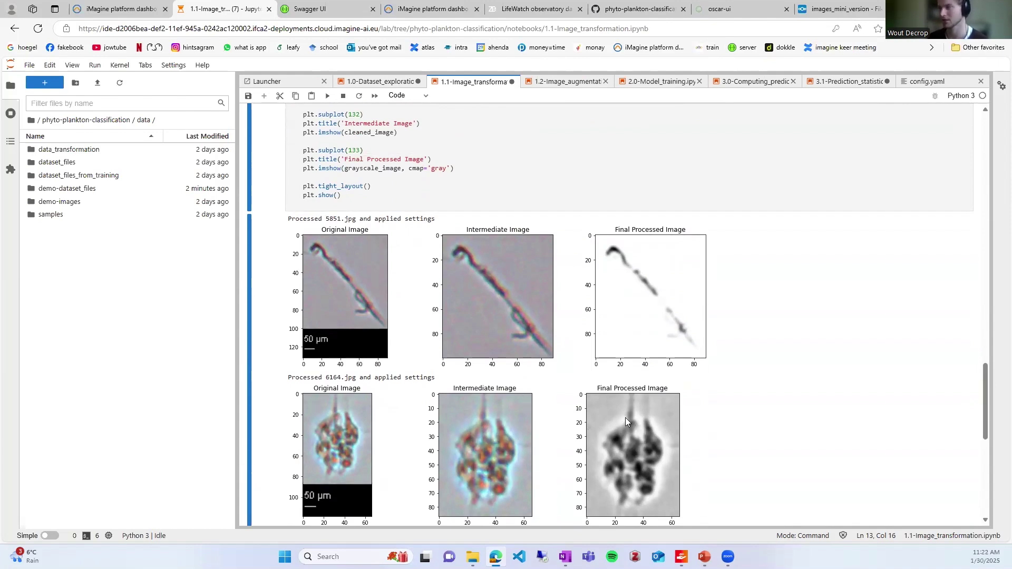
{"action": "scroll", "coordinate": [625, 421], "scroll_direction": "down", "scroll_amount": 1}
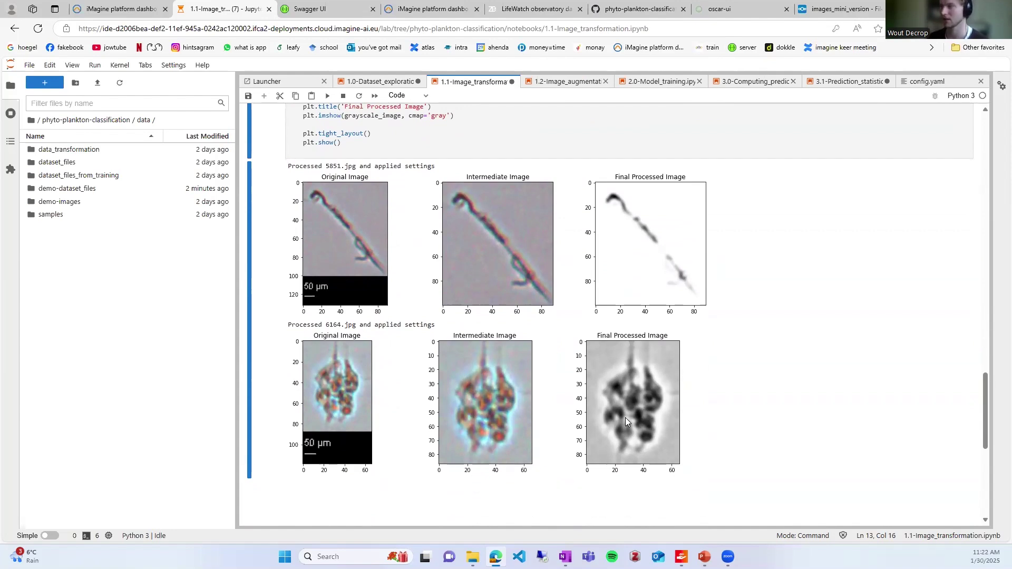
{"action": "scroll", "coordinate": [646, 381], "scroll_direction": "up", "scroll_amount": 1}
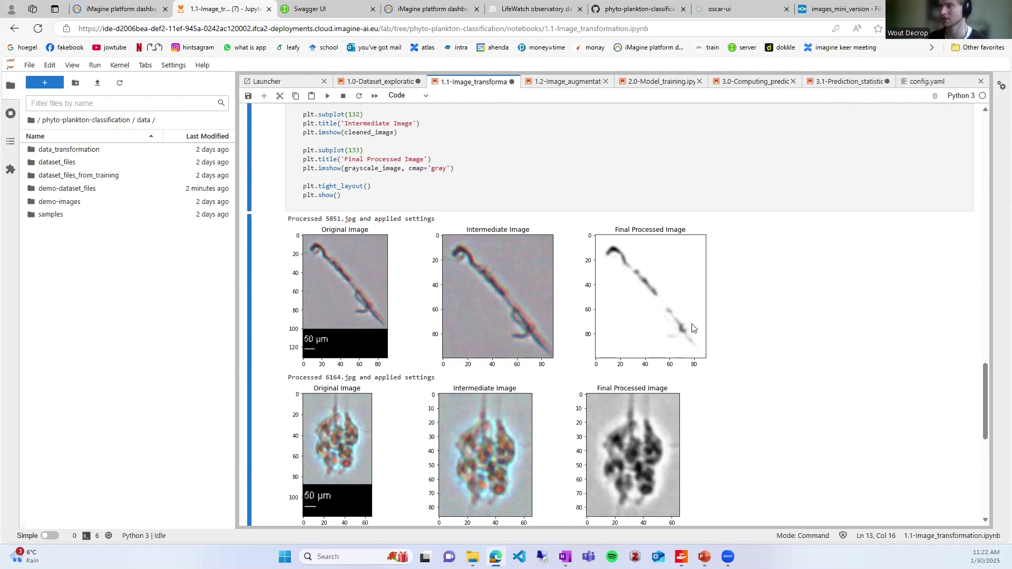
{"action": "scroll", "coordinate": [447, 274], "scroll_direction": "up", "scroll_amount": 1}
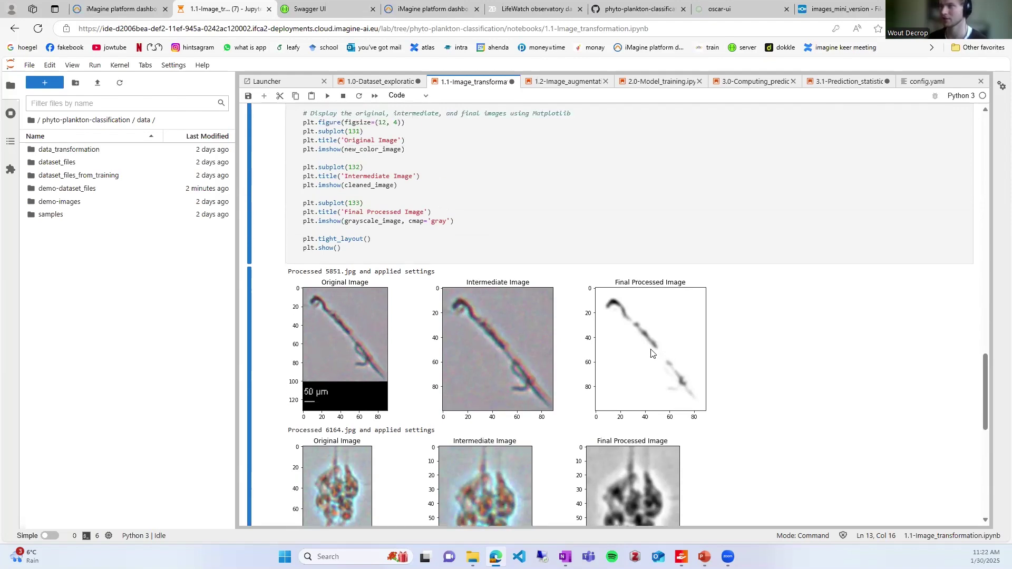
In the 1.2-Image_augmentation notebook, run the demo version configuration cell and the image augmentation cell that loads the training data.
{"action": "scroll", "coordinate": [650, 441], "scroll_direction": "down", "scroll_amount": 1}
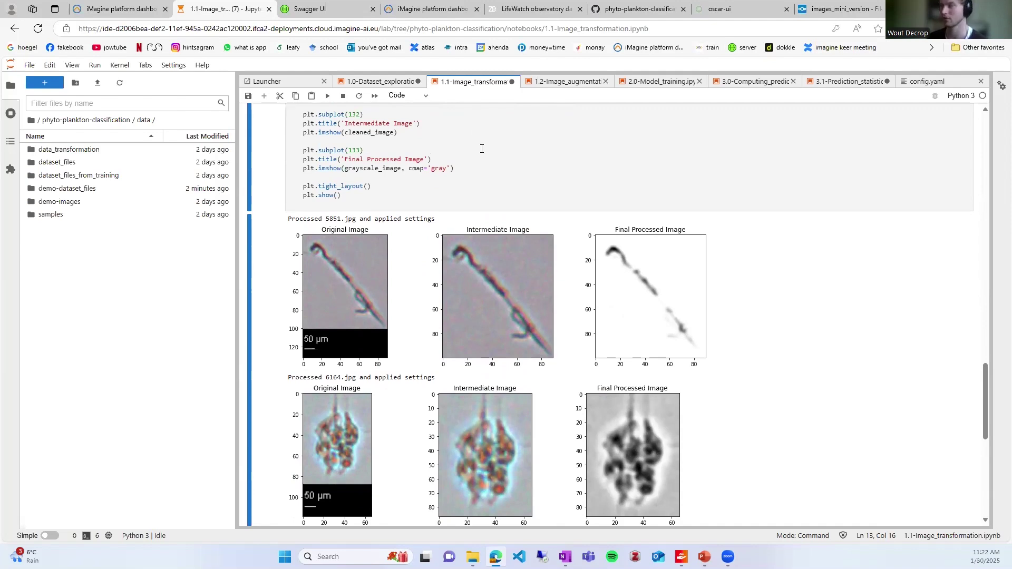
{"action": "left_click", "coordinate": [575, 83]}
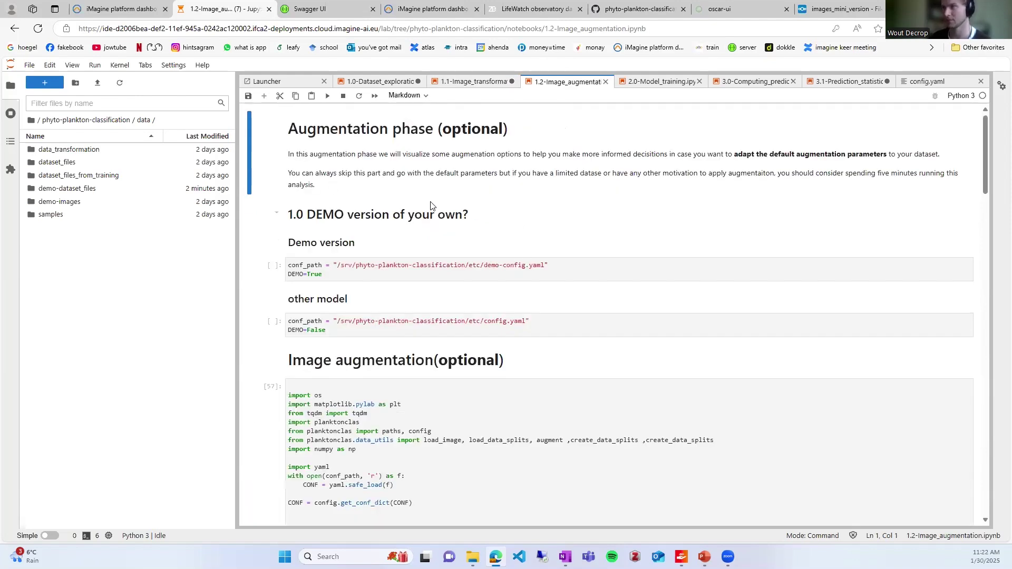
{"action": "left_click", "coordinate": [384, 266]}
{"action": "key", "text": "ctrl+Return"}
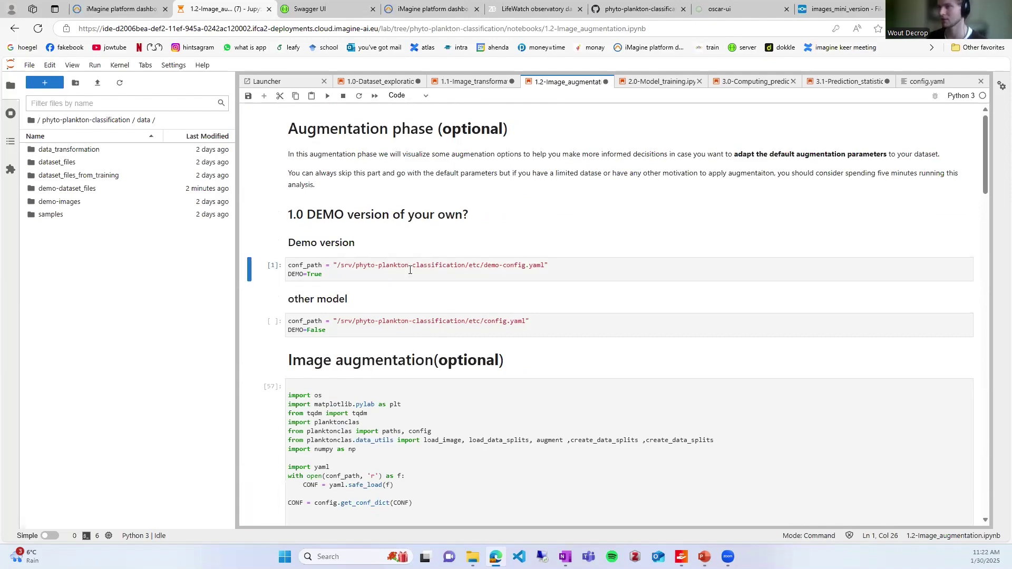
{"action": "scroll", "coordinate": [450, 279], "scroll_direction": "down", "scroll_amount": 5}
{"action": "left_click", "coordinate": [450, 278]}
{"action": "key", "text": "ctrl+Return"}
Run the augmentation type cell with its custom aug_params and compare the original image with the augmented examples.
{"action": "scroll", "coordinate": [447, 277], "scroll_direction": "down", "scroll_amount": 10}
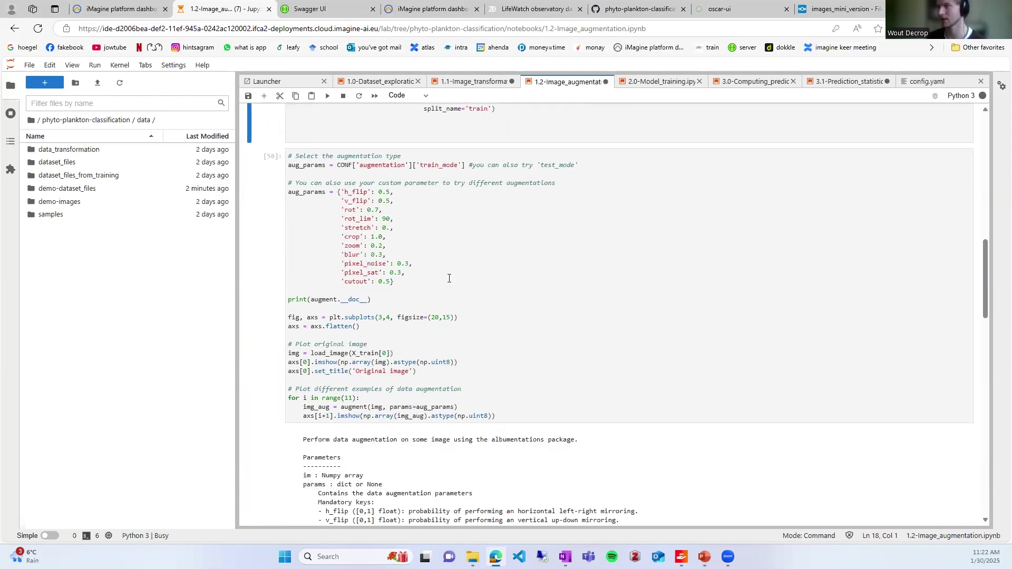
{"action": "left_click", "coordinate": [430, 242]}
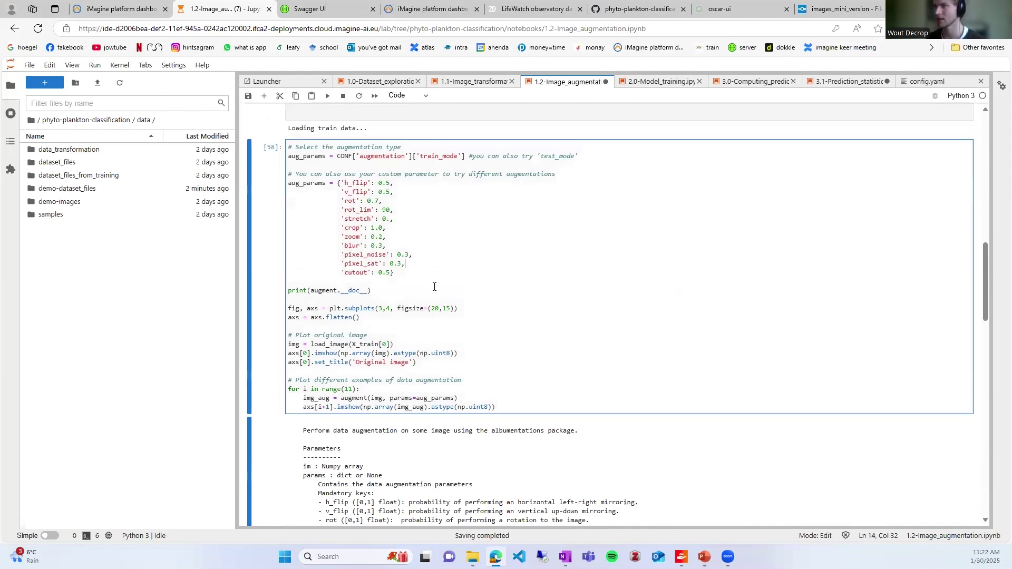
{"action": "key", "text": "ctrl+Return"}
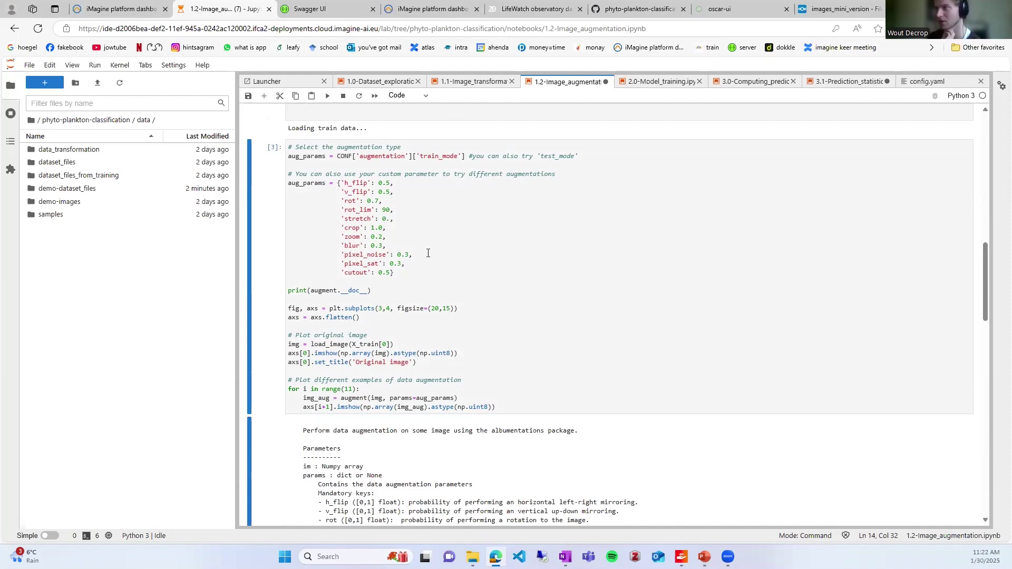
{"action": "scroll", "coordinate": [416, 237], "scroll_direction": "down", "scroll_amount": 1}
{"action": "scroll", "coordinate": [354, 213], "scroll_direction": "up", "scroll_amount": 1}
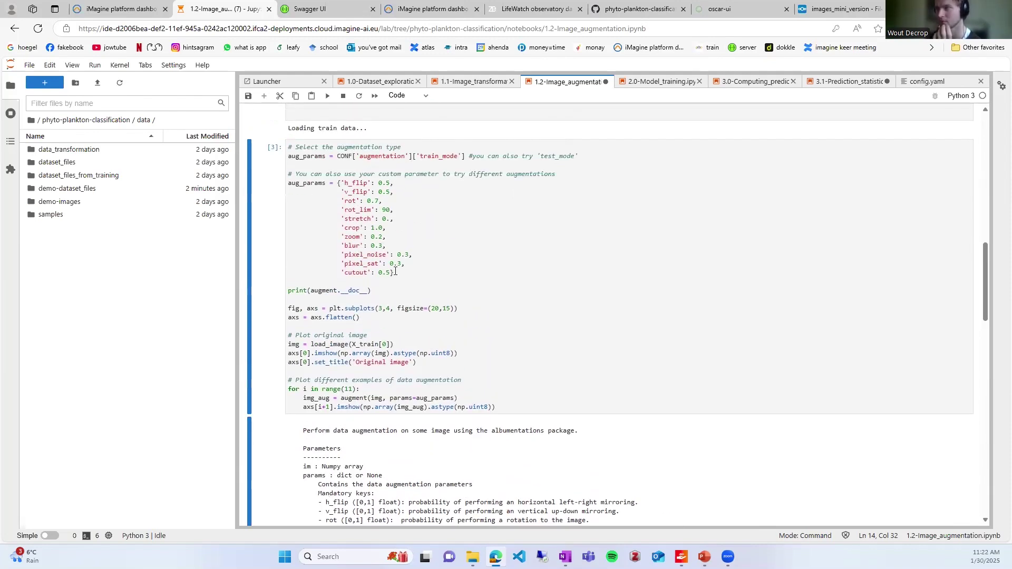
{"action": "scroll", "coordinate": [397, 250], "scroll_direction": "down", "scroll_amount": 12}
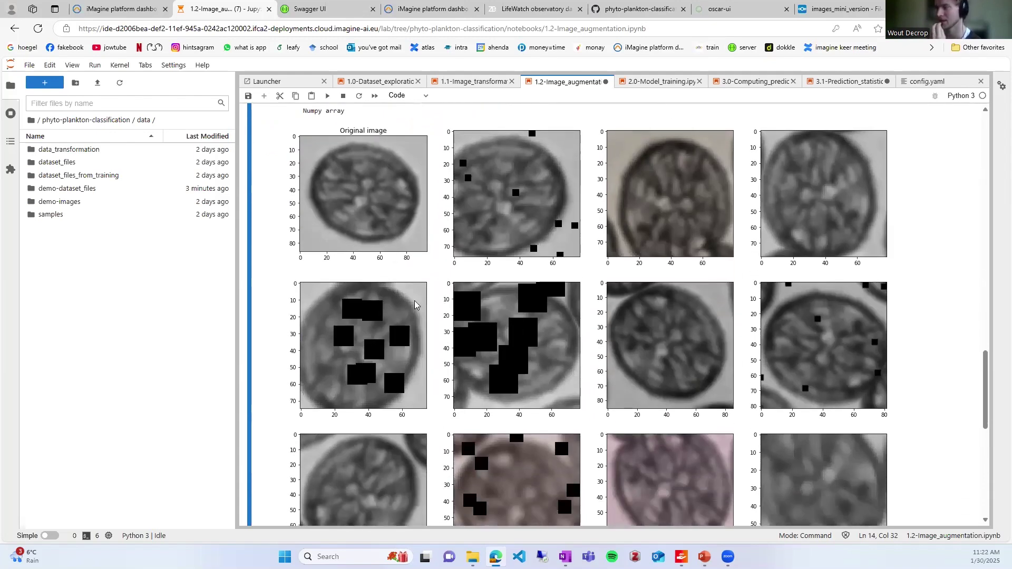
{"action": "scroll", "coordinate": [418, 306], "scroll_direction": "down", "scroll_amount": 1}
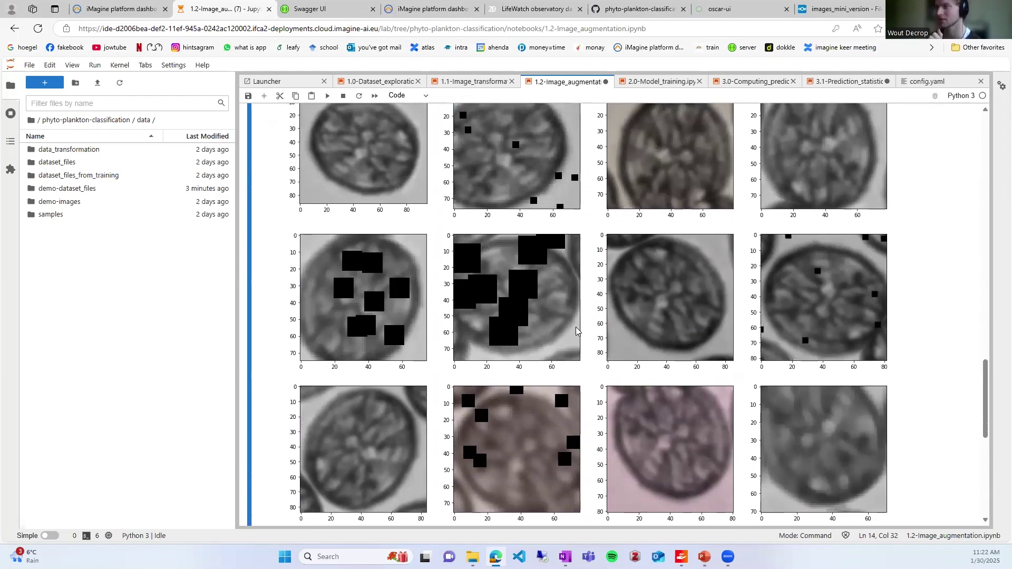
{"action": "scroll", "coordinate": [569, 316], "scroll_direction": "up", "scroll_amount": 1}
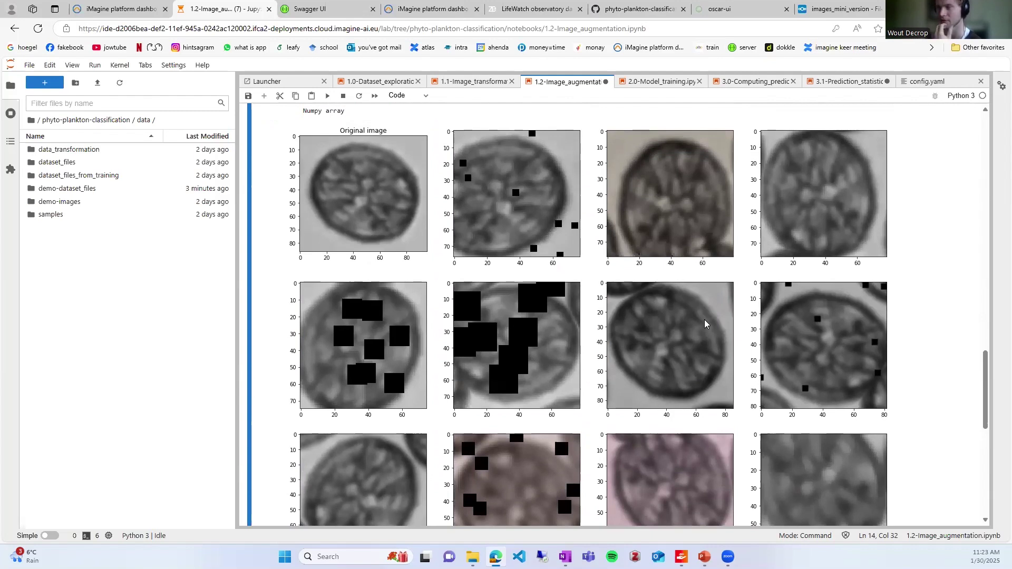
{"action": "scroll", "coordinate": [704, 323], "scroll_direction": "down", "scroll_amount": 1}
{"action": "scroll", "coordinate": [476, 338], "scroll_direction": "up", "scroll_amount": 12}
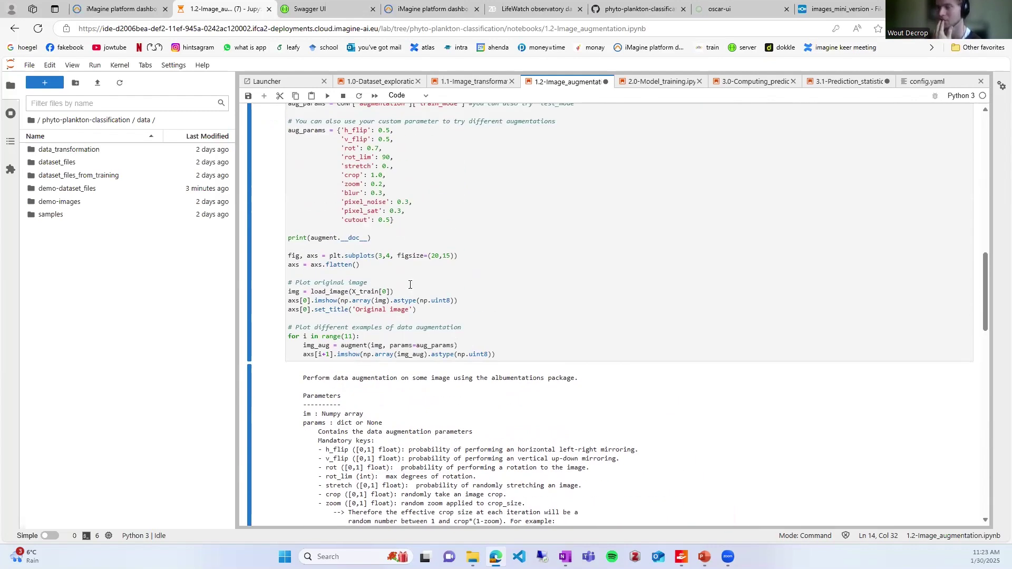
{"action": "scroll", "coordinate": [415, 254], "scroll_direction": "up", "scroll_amount": 2}
Highlight the custom aug_params block and examine the use_augmentation and train_mode settings in the augmentation section of config.yaml.
{"action": "left_click_drag", "start_coordinate": [394, 325], "coordinate": [286, 230]}
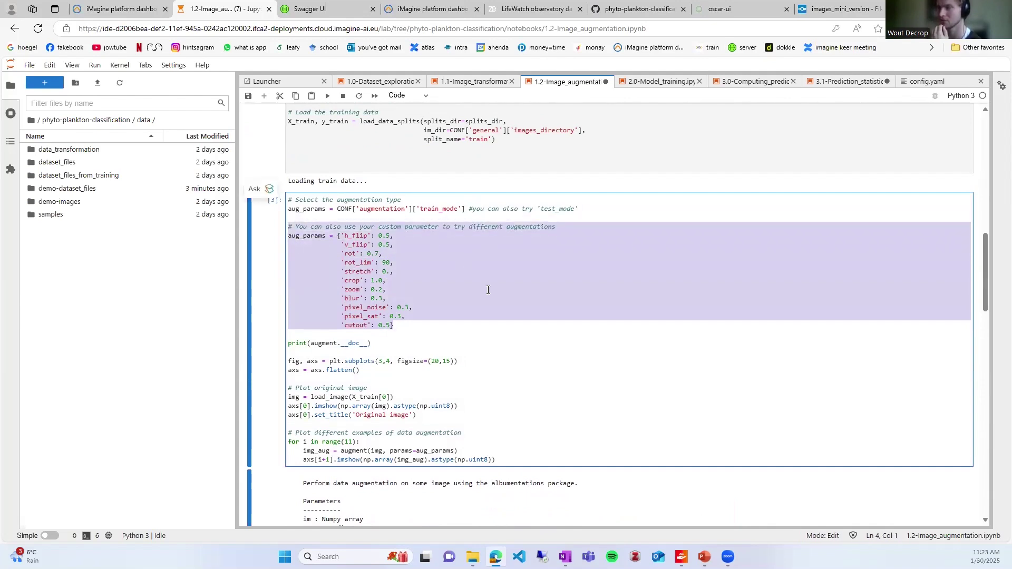
{"action": "left_click", "coordinate": [955, 83]}
{"action": "left_click_drag", "start_coordinate": [985, 216], "coordinate": [996, 407]}
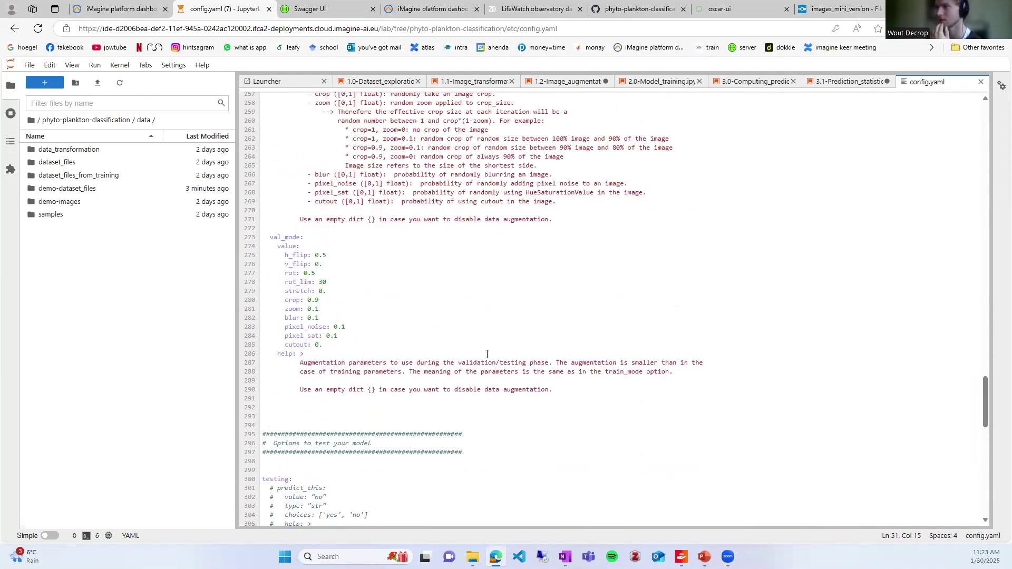
{"action": "scroll", "coordinate": [367, 304], "scroll_direction": "up", "scroll_amount": 6}
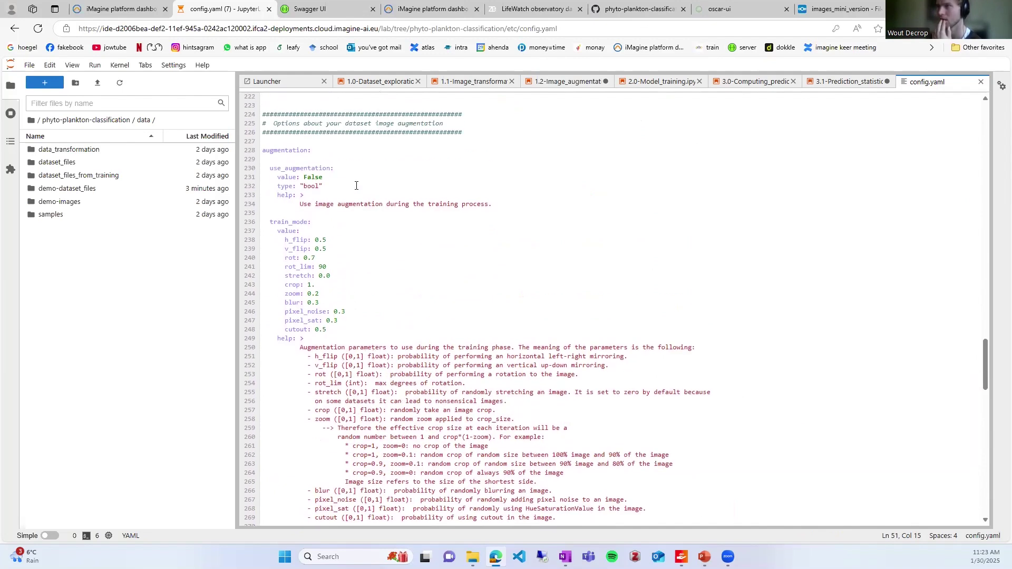
{"action": "double_click", "coordinate": [306, 177]}
{"action": "left_click", "coordinate": [373, 221]}
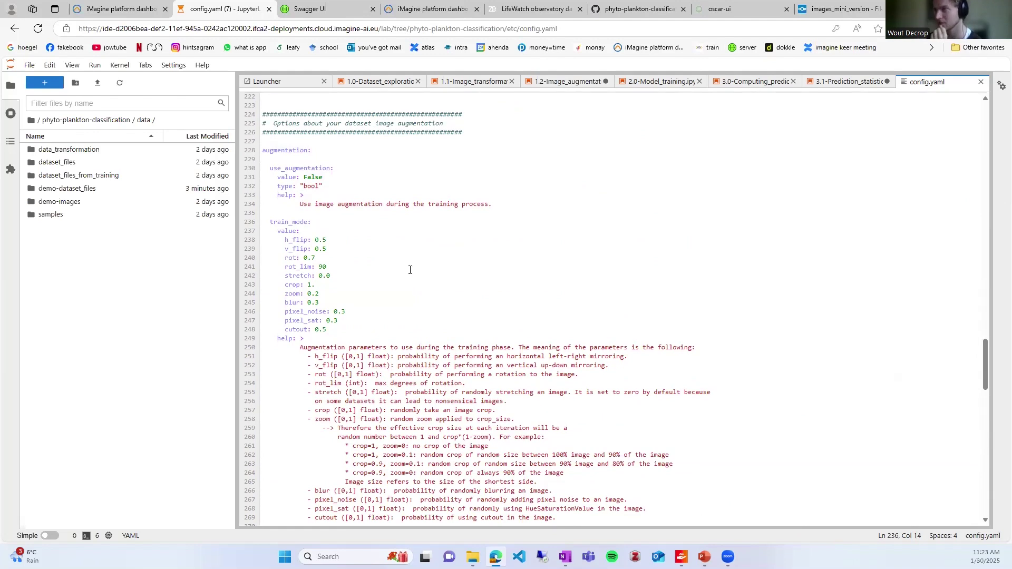
{"action": "left_click", "coordinate": [567, 87]}
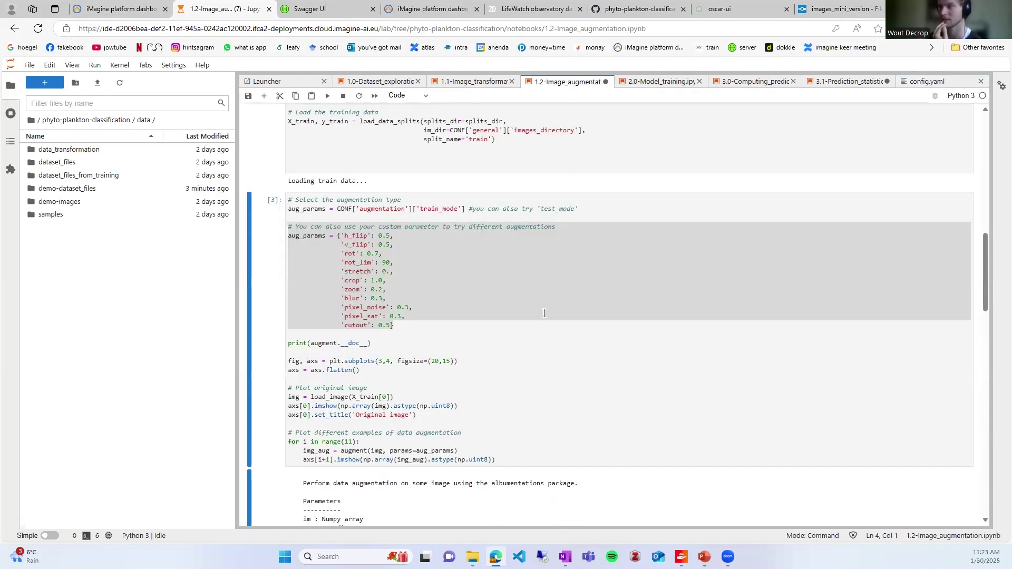
Set the number of training epochs to 3 in config.yaml and save the file.
{"action": "left_click", "coordinate": [661, 83]}
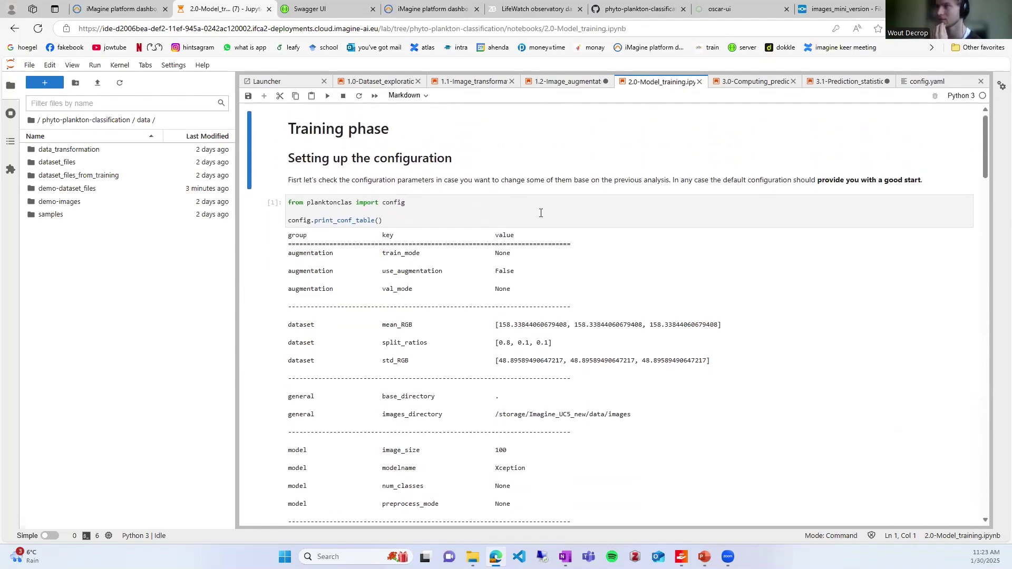
{"action": "left_click", "coordinate": [928, 82]}
{"action": "left_click_drag", "start_coordinate": [986, 366], "coordinate": [984, 111]}
{"action": "scroll", "coordinate": [560, 384], "scroll_direction": "down", "scroll_amount": 5}
{"action": "scroll", "coordinate": [562, 387], "scroll_direction": "down", "scroll_amount": 11}
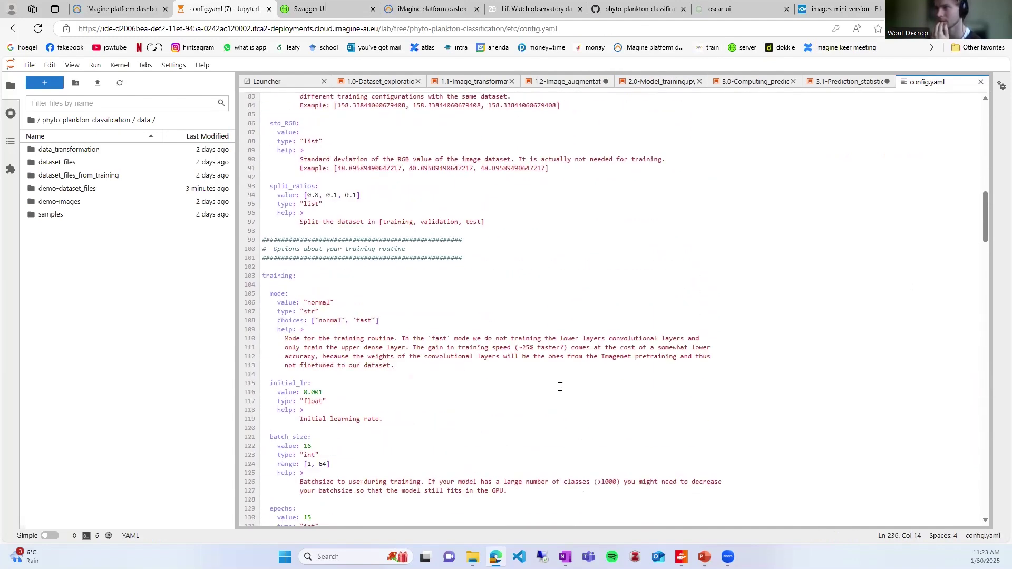
{"action": "scroll", "coordinate": [311, 366], "scroll_direction": "down", "scroll_amount": 2}
{"action": "left_click", "coordinate": [311, 366]}
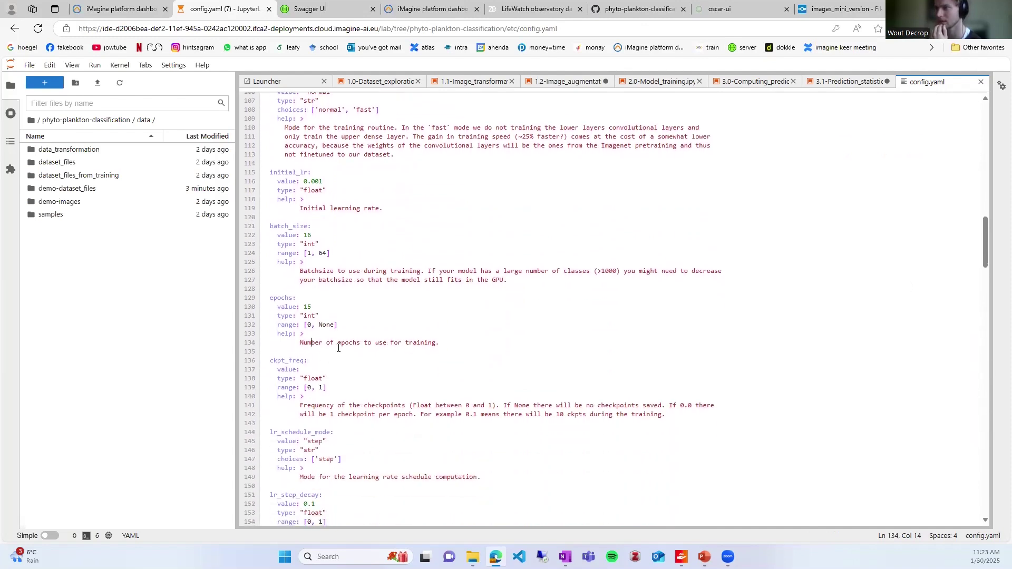
{"action": "left_click", "coordinate": [330, 303]}
{"action": "key", "text": "BackSpace"}
{"action": "key", "text": "BackSpace"}
{"action": "type", "text": "3"}
{"action": "left_click", "coordinate": [366, 293]}
{"action": "key", "text": "ctrl+s"}
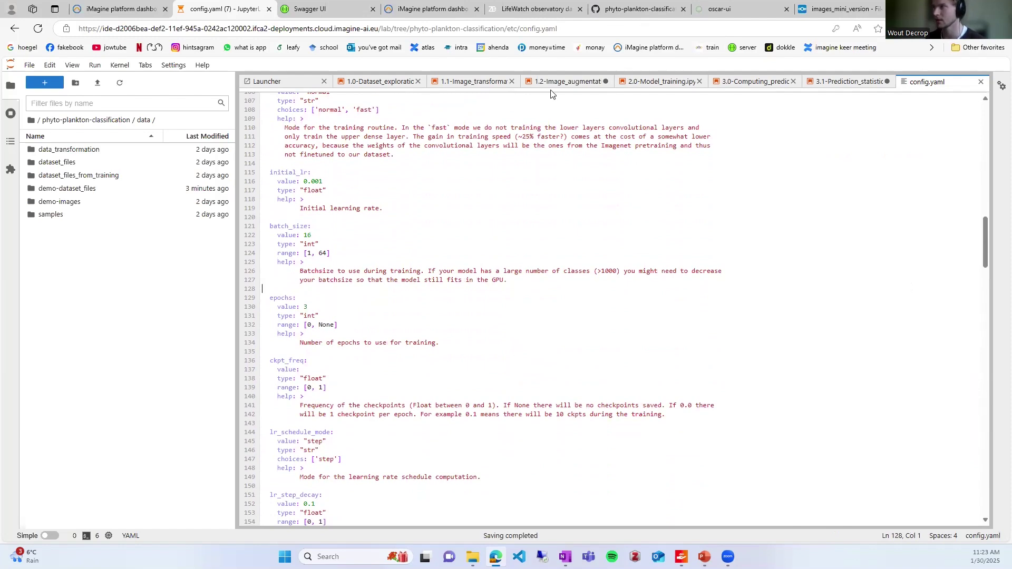
Run the print_conf_table cell in 2.0-Model_training and check the epochs value in the configuration table.
{"action": "left_click", "coordinate": [662, 81]}
{"action": "left_click", "coordinate": [431, 217]}
{"action": "key", "text": "ctrl+Return"}
{"action": "scroll", "coordinate": [562, 274], "scroll_direction": "down", "scroll_amount": 5}
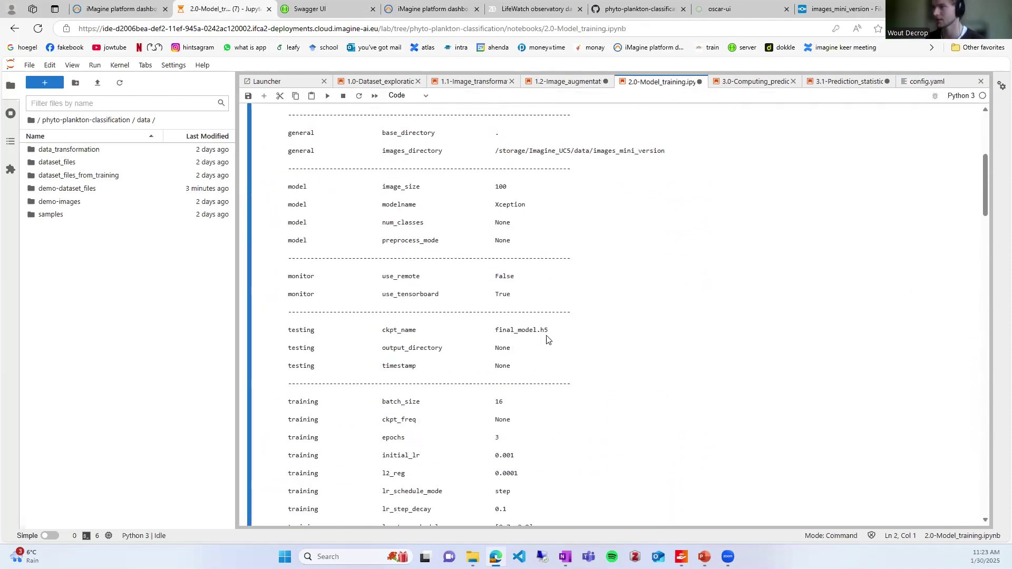
{"action": "scroll", "coordinate": [519, 422], "scroll_direction": "down", "scroll_amount": 7}
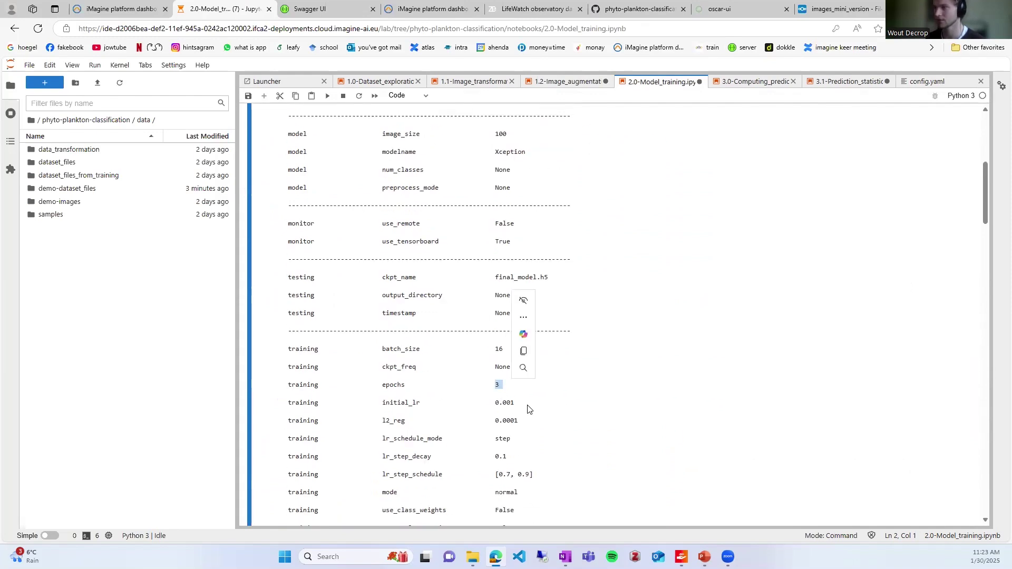
Launch the model training by running the train_runfile.py cell in the Training section.
{"action": "scroll", "coordinate": [528, 405], "scroll_direction": "down", "scroll_amount": 3}
{"action": "left_click", "coordinate": [422, 257]}
{"action": "key", "text": "ctrl+Return"}
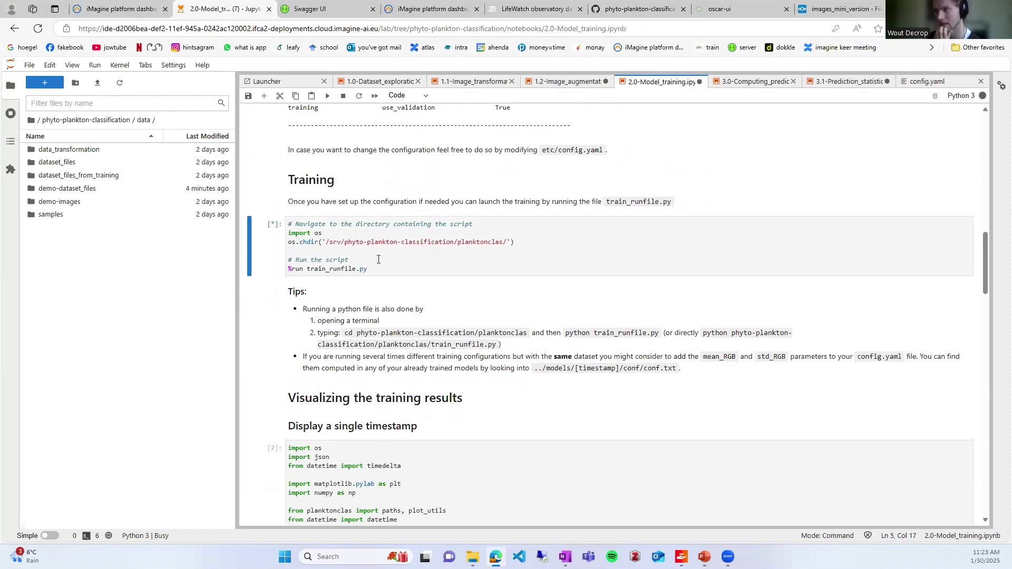
Enable scrolling for the training cell's output and view its latest progress lines.
{"action": "scroll", "coordinate": [683, 235], "scroll_direction": "down", "scroll_amount": 1}
{"action": "right_click", "coordinate": [815, 211]}
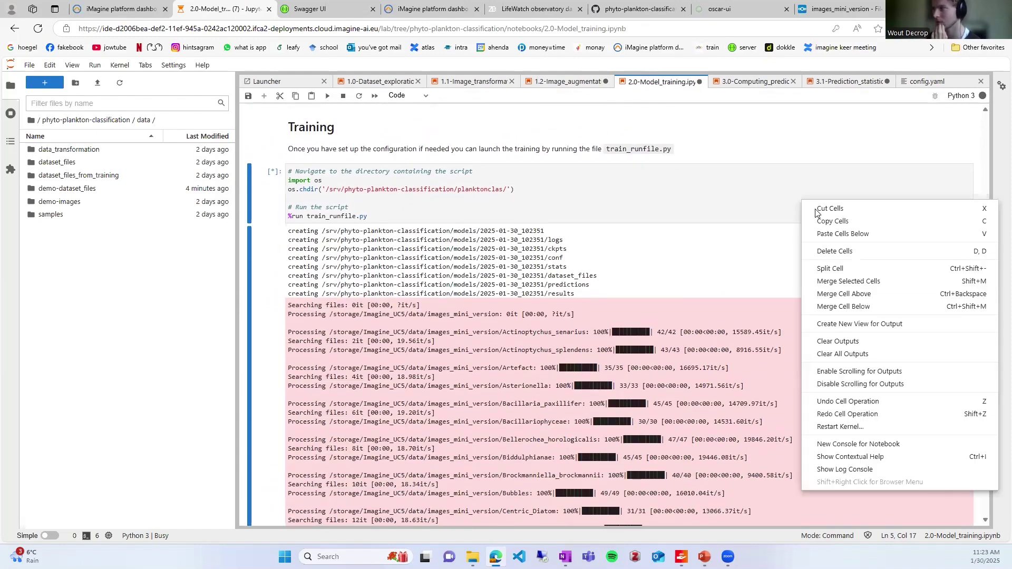
{"action": "left_click", "coordinate": [880, 372]}
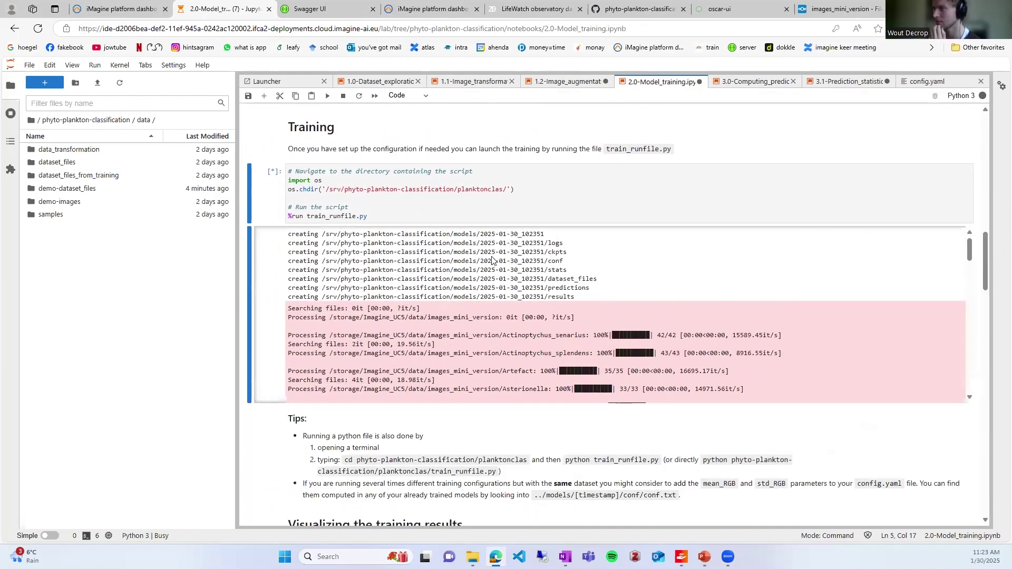
{"action": "left_click_drag", "start_coordinate": [970, 253], "coordinate": [984, 394]}
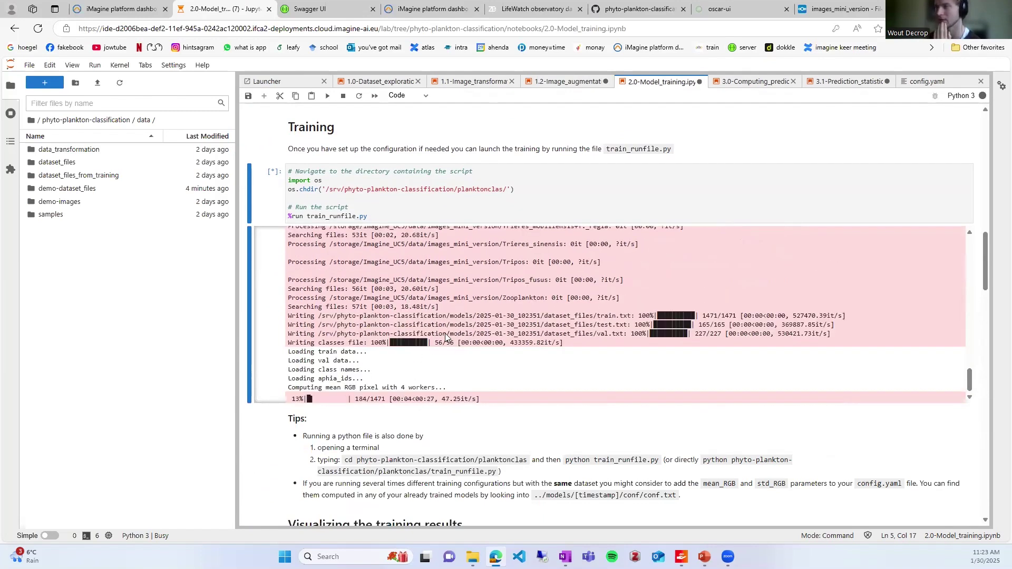
{"action": "scroll", "coordinate": [469, 387], "scroll_direction": "down", "scroll_amount": 2}
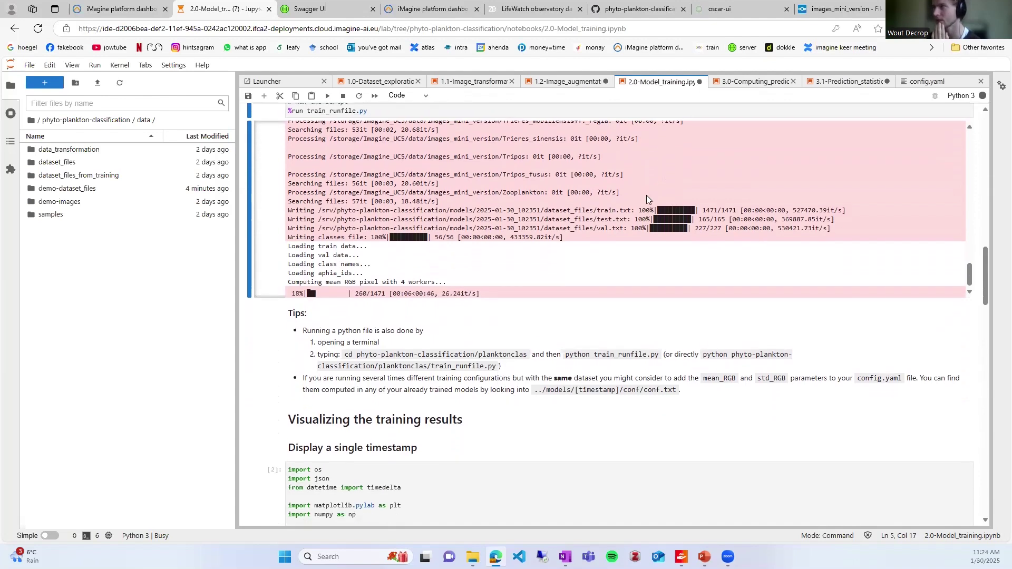
Check the images_mini_version folder in Nextcloud and review the configuration table at the start of the 2.0-Model_training notebook.
{"action": "scroll", "coordinate": [646, 195], "scroll_direction": "up", "scroll_amount": 5}
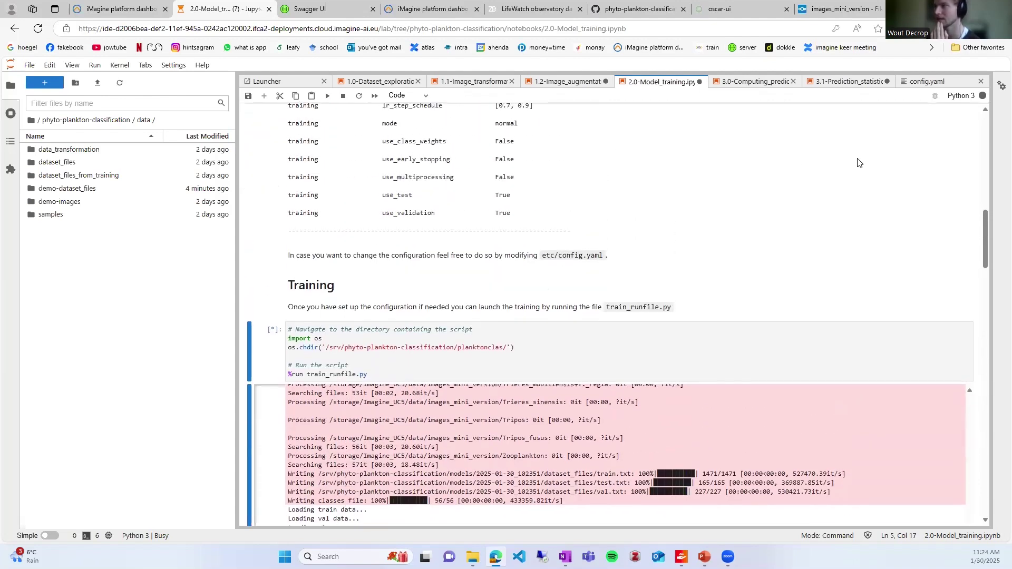
{"action": "left_click_drag", "start_coordinate": [987, 239], "coordinate": [981, 109]}
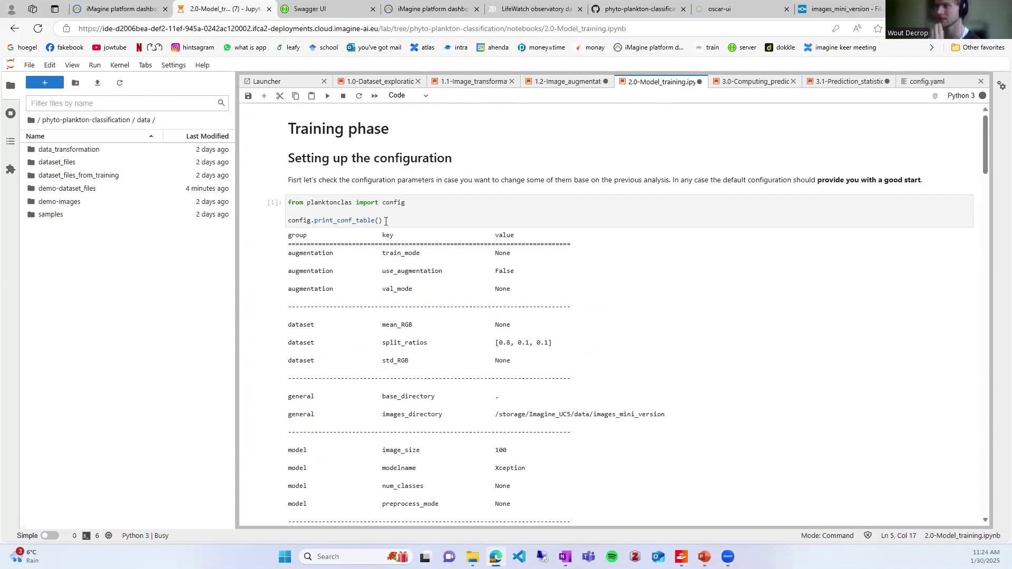
{"action": "left_click", "coordinate": [838, 9]}
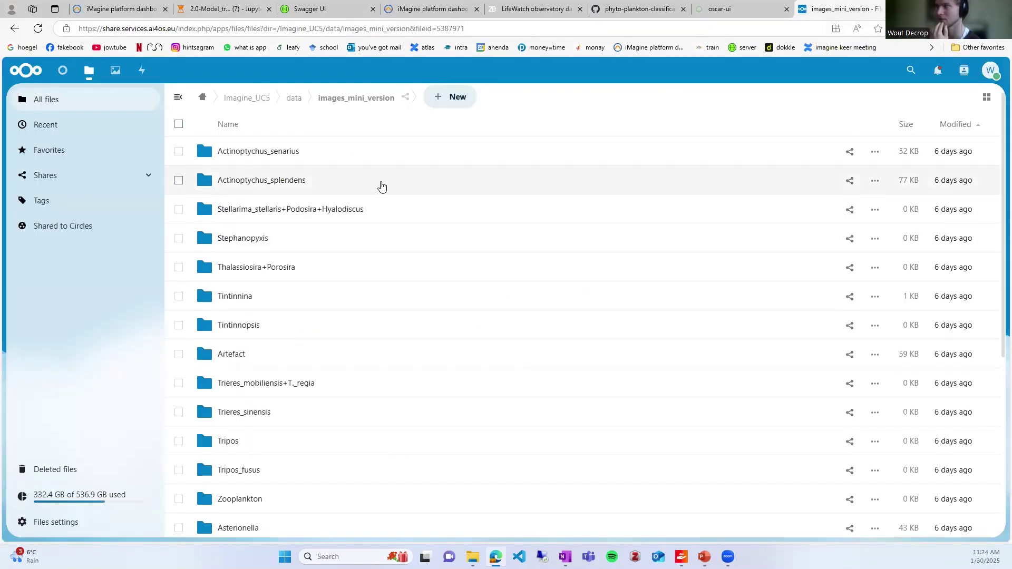
{"action": "left_click", "coordinate": [228, 6]}
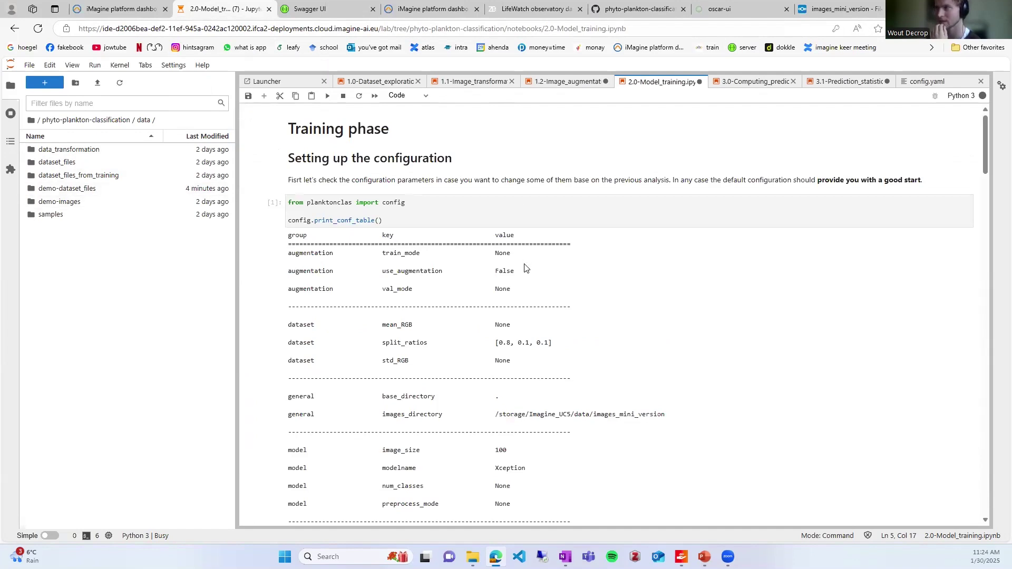
{"action": "scroll", "coordinate": [522, 266], "scroll_direction": "down", "scroll_amount": 6}
{"action": "scroll", "coordinate": [520, 264], "scroll_direction": "down", "scroll_amount": 4}
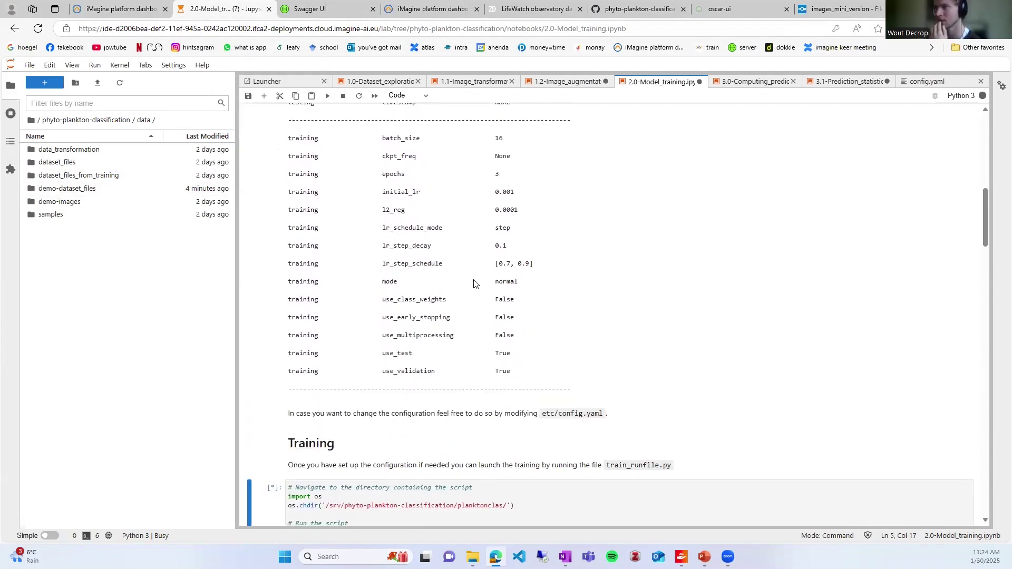
{"action": "scroll", "coordinate": [477, 287], "scroll_direction": "up", "scroll_amount": 10}
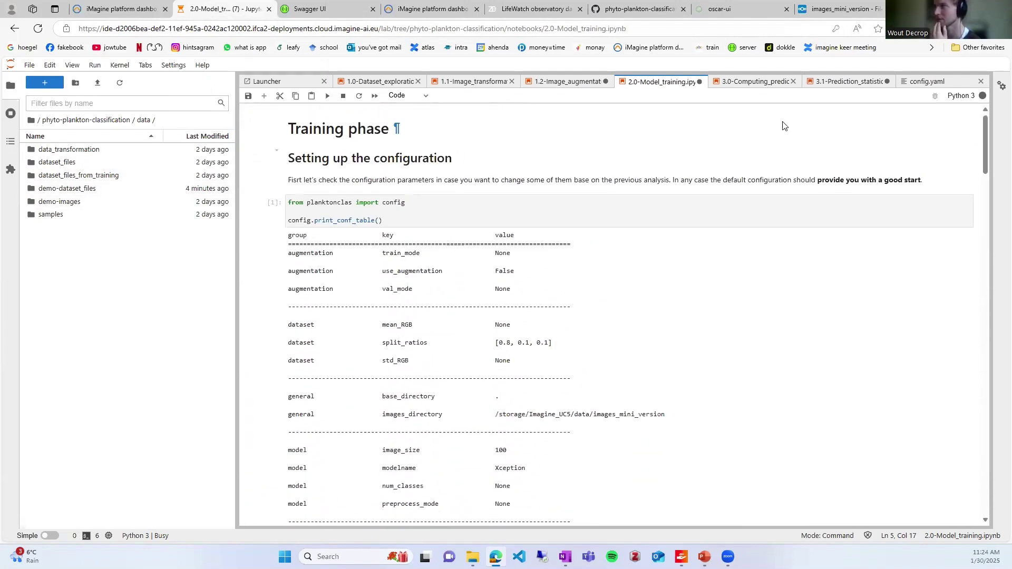
Open the 3.0-Computing_predictions notebook and highlight the TIMESTAMP and MODEL_NAME parameters in its first code cell.
{"action": "left_click", "coordinate": [764, 85]}
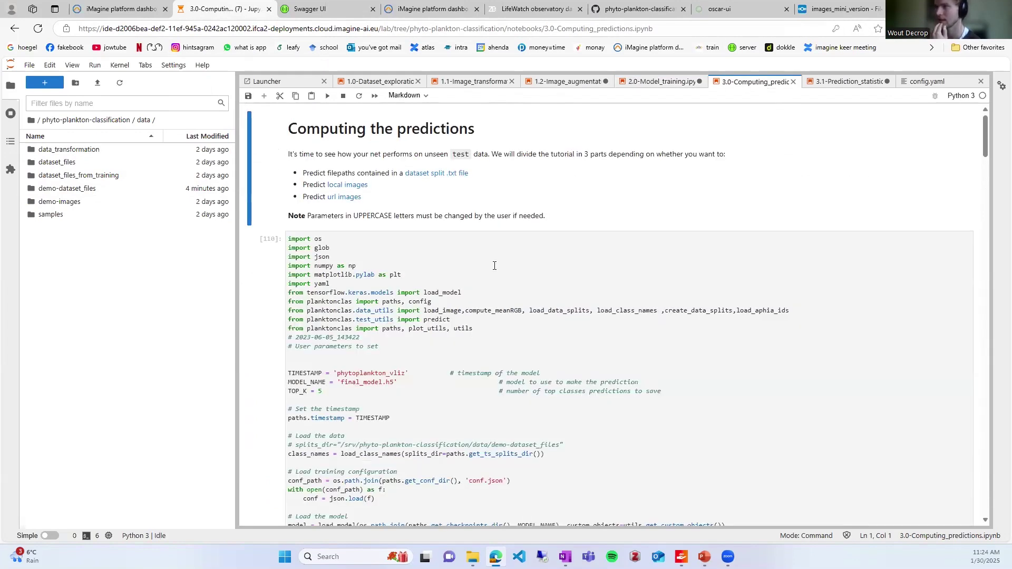
{"action": "scroll", "coordinate": [495, 266], "scroll_direction": "down", "scroll_amount": 2}
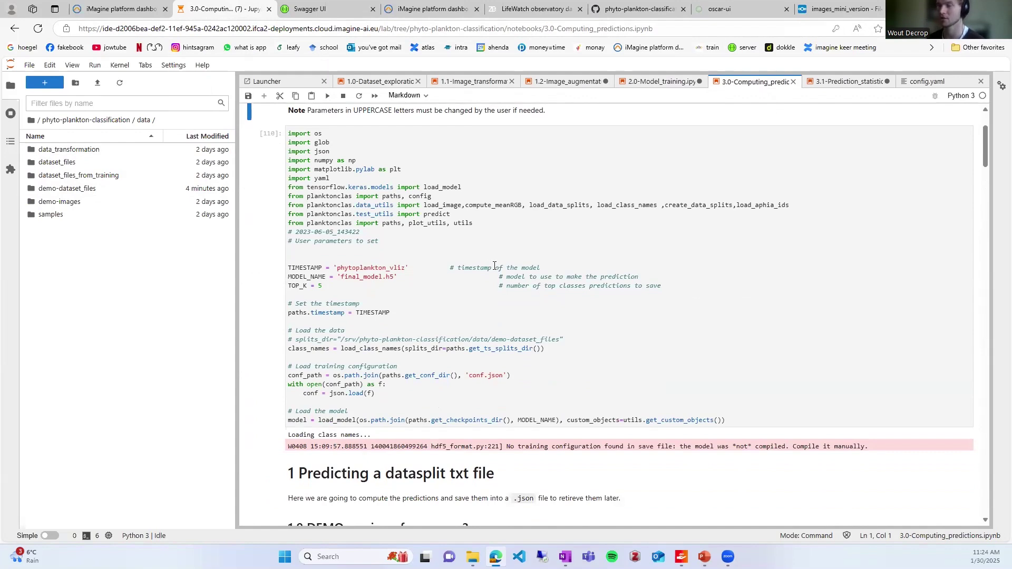
{"action": "left_click", "coordinate": [474, 292]}
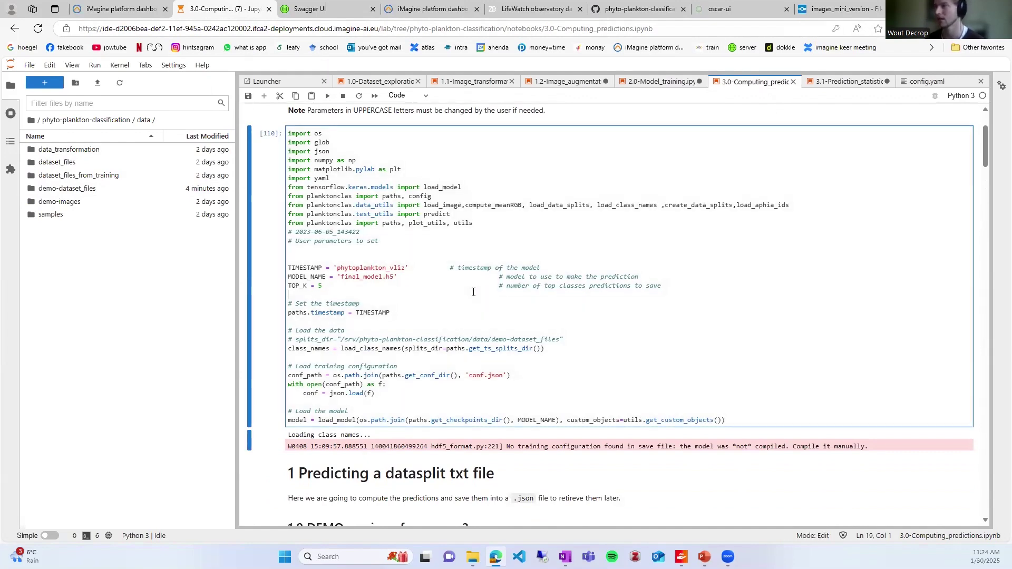
{"action": "left_click_drag", "start_coordinate": [404, 277], "coordinate": [425, 270]}
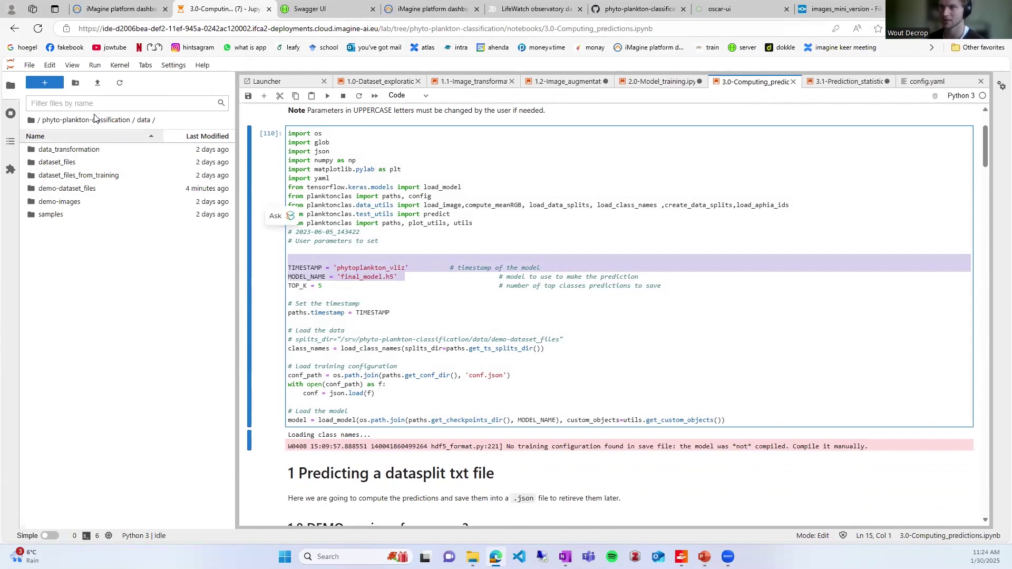
Browse the project's models folder, look inside the 2025-01-30_102351 model, and open the phytoplankton_vliz model folder.
{"action": "left_click", "coordinate": [76, 122]}
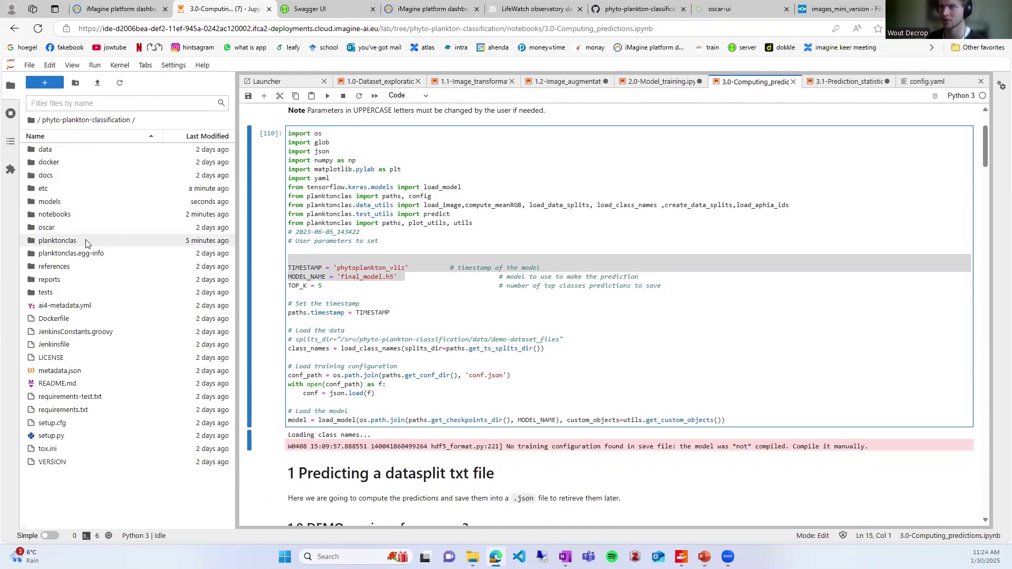
{"action": "left_click", "coordinate": [72, 202]}
{"action": "double_click", "coordinate": [72, 202]}
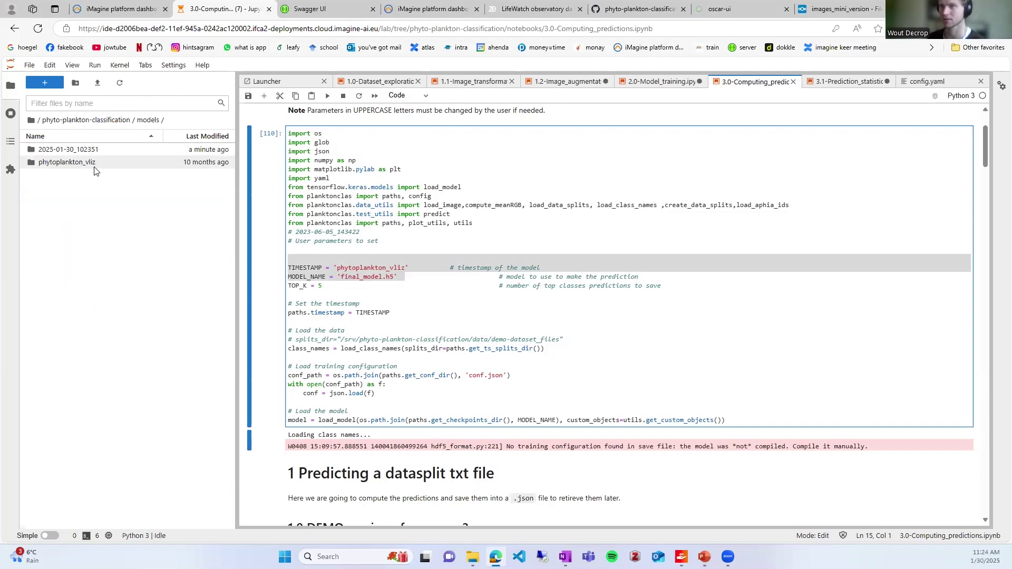
{"action": "left_click", "coordinate": [79, 164]}
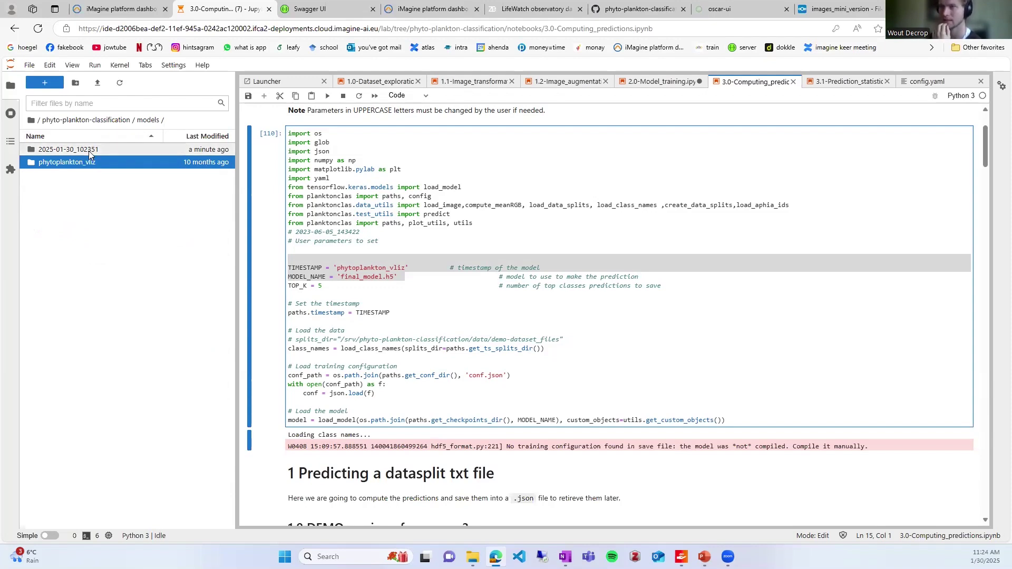
{"action": "double_click", "coordinate": [88, 150]}
{"action": "left_click", "coordinate": [74, 121]}
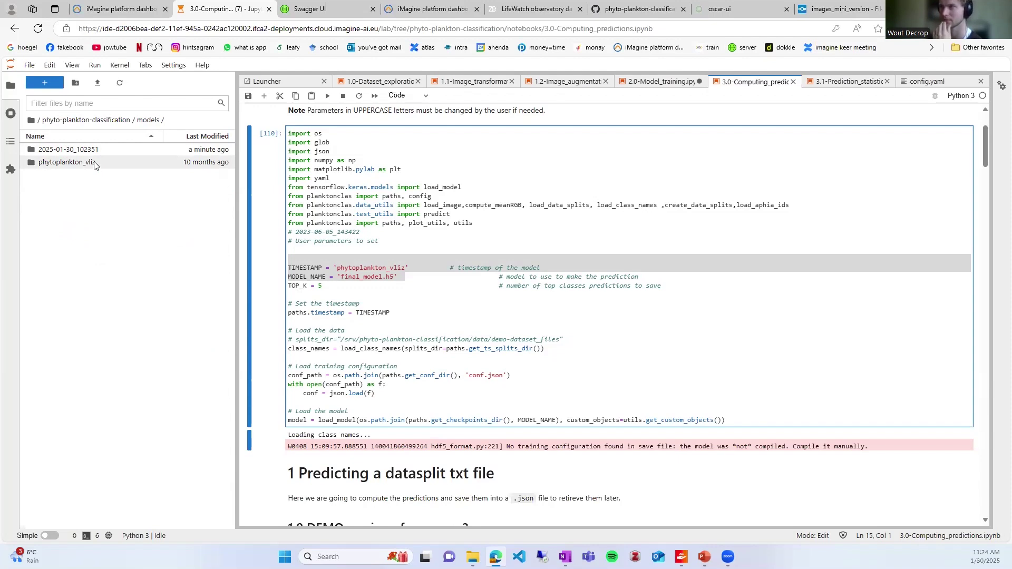
{"action": "double_click", "coordinate": [87, 163]}
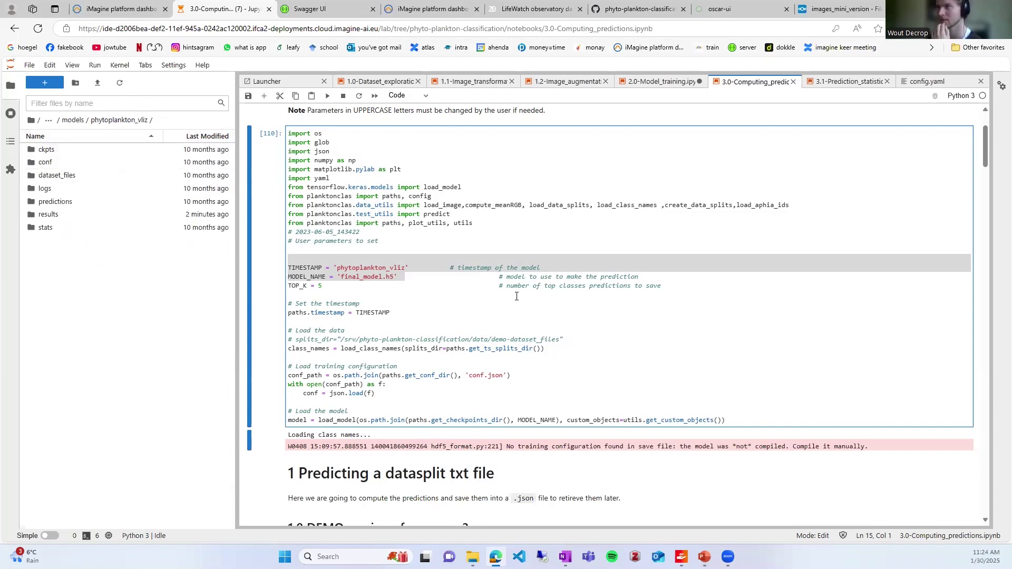
Run the Demo version cell that points conf_path to demo-config.yaml and sets DEMO=True.
{"action": "scroll", "coordinate": [445, 233], "scroll_direction": "down", "scroll_amount": 5}
{"action": "scroll", "coordinate": [446, 233], "scroll_direction": "up", "scroll_amount": 3}
{"action": "scroll", "coordinate": [446, 233], "scroll_direction": "down", "scroll_amount": 5}
{"action": "left_click", "coordinate": [423, 220]}
{"action": "key", "text": "shift+Return"}
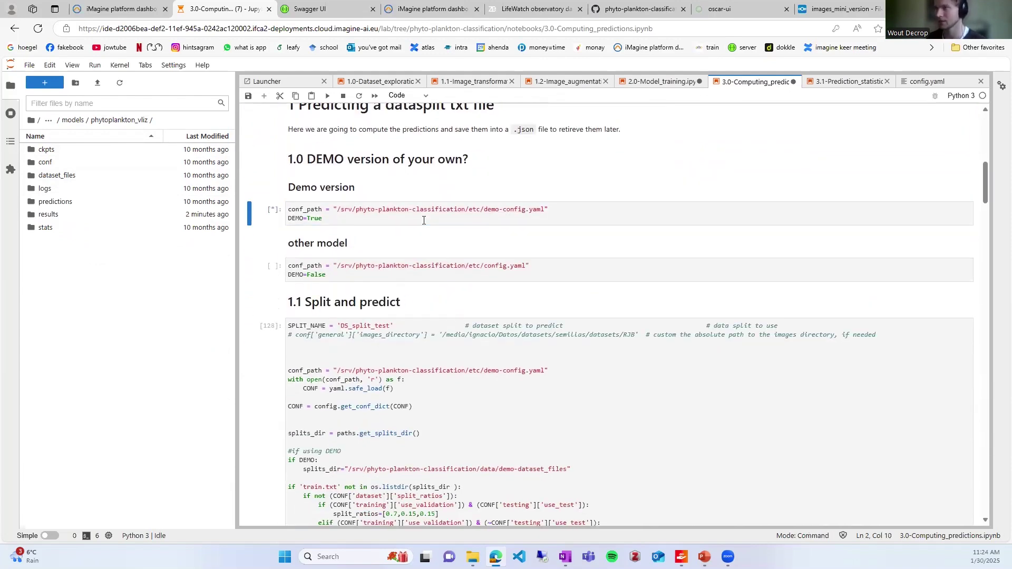
Examine the Split and predict cell, highlighting the code block that creates the data splits when train.txt is missing.
{"action": "scroll", "coordinate": [459, 315], "scroll_direction": "down", "scroll_amount": 6}
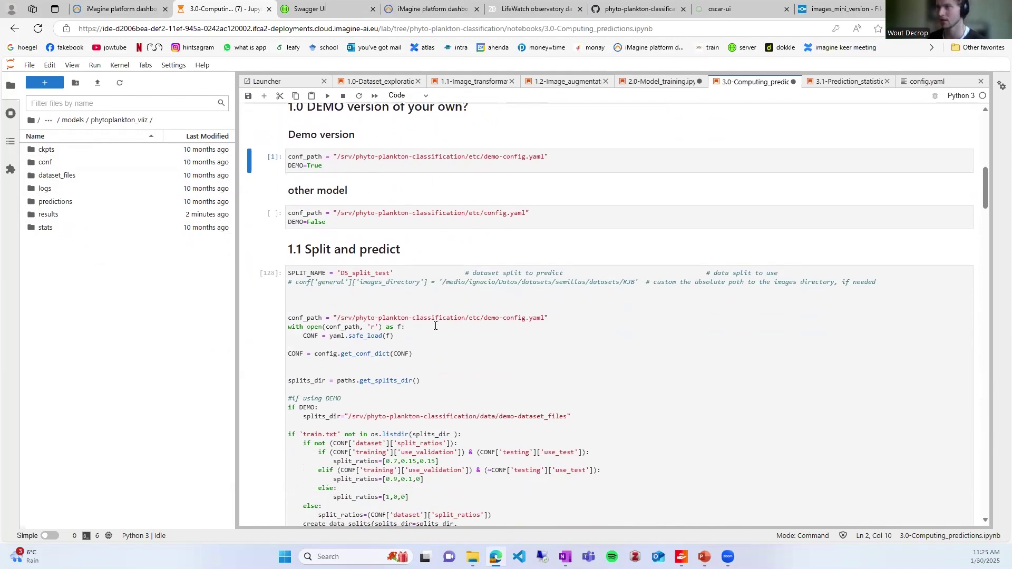
{"action": "scroll", "coordinate": [362, 196], "scroll_direction": "up", "scroll_amount": 3}
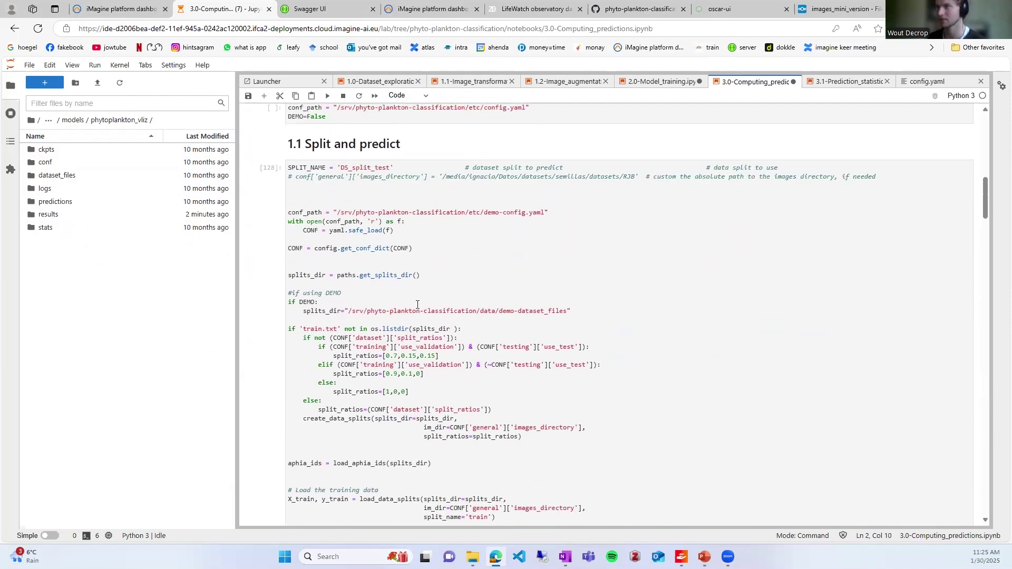
{"action": "scroll", "coordinate": [412, 316], "scroll_direction": "down", "scroll_amount": 1}
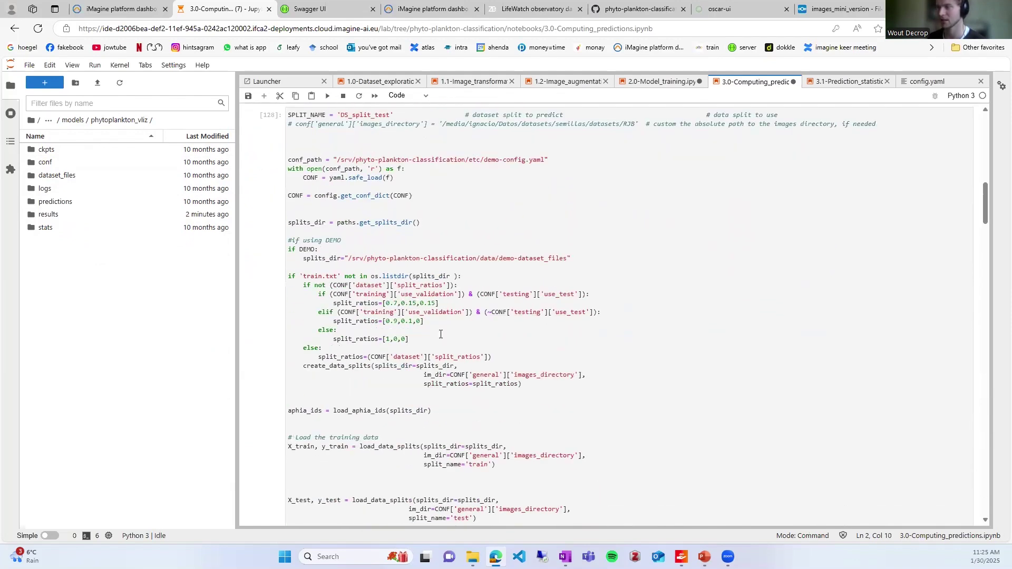
{"action": "left_click_drag", "start_coordinate": [559, 383], "coordinate": [289, 276]}
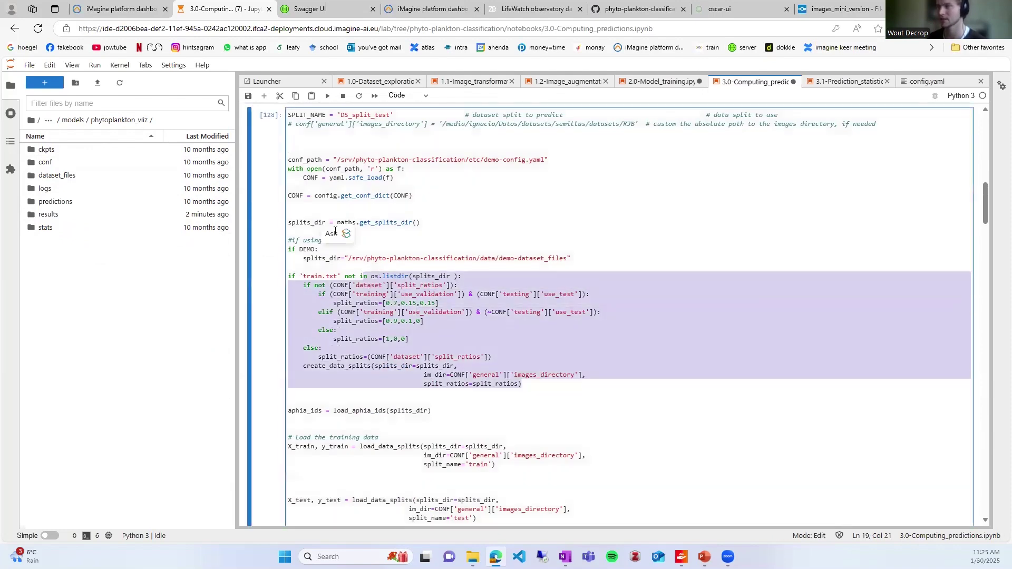
{"action": "left_click", "coordinate": [495, 258]}
{"action": "scroll", "coordinate": [473, 302], "scroll_direction": "down", "scroll_amount": 2}
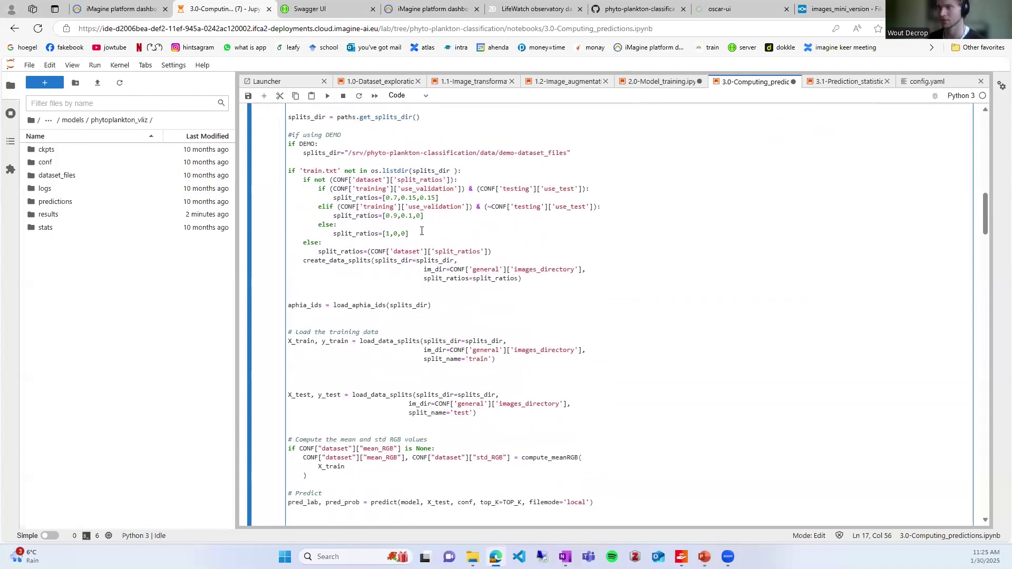
Try to run the Split and predict cell for the DS_split_test split.
{"action": "scroll", "coordinate": [420, 347], "scroll_direction": "down", "scroll_amount": 3}
{"action": "double_click", "coordinate": [375, 344]}
{"action": "scroll", "coordinate": [422, 348], "scroll_direction": "down", "scroll_amount": 4}
{"action": "left_click", "coordinate": [446, 325]}
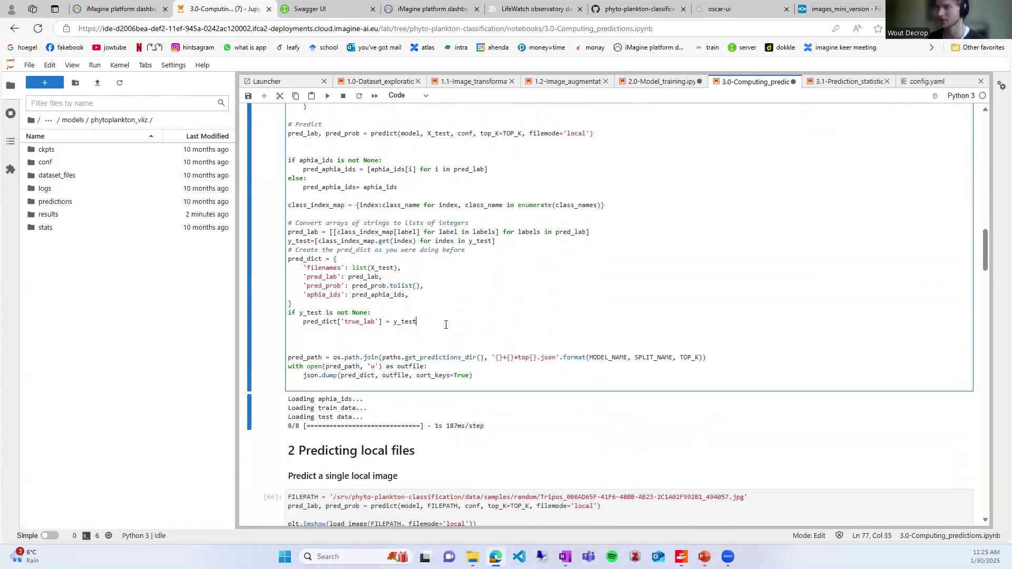
{"action": "key", "text": "ctrl+Return"}
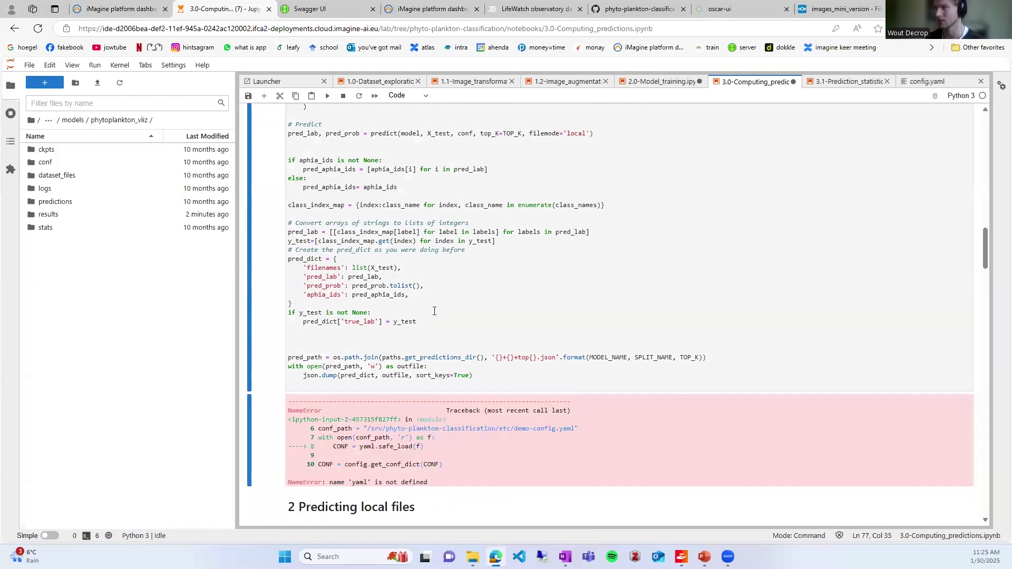
Run the notebook's first code cell to import the libraries and load final_model.h5 from phytoplankton_vliz.
{"action": "scroll", "coordinate": [435, 311], "scroll_direction": "up", "scroll_amount": 15}
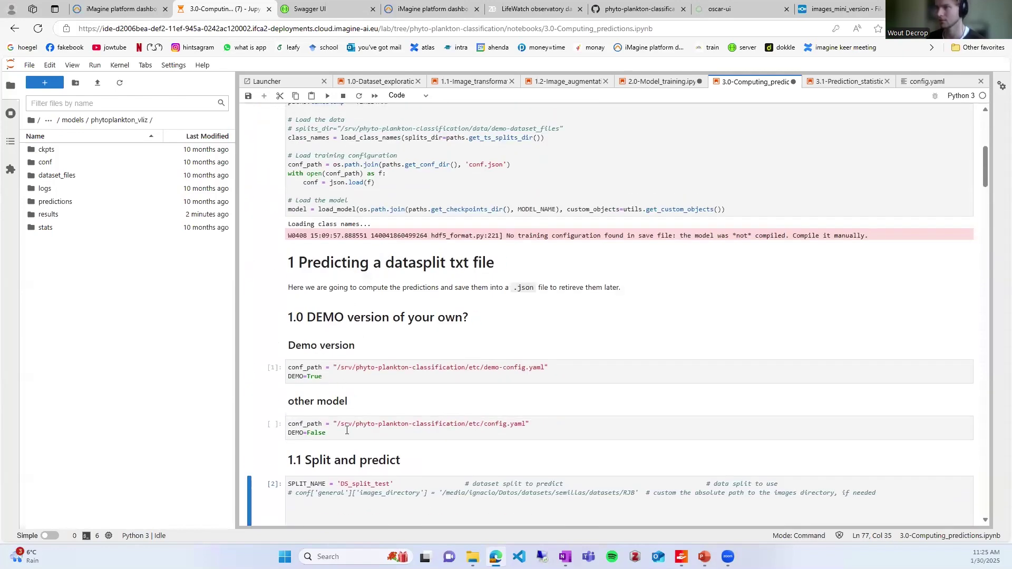
{"action": "scroll", "coordinate": [373, 317], "scroll_direction": "up", "scroll_amount": 2}
{"action": "left_click", "coordinate": [373, 266]}
{"action": "key", "text": "ctrl+Return"}
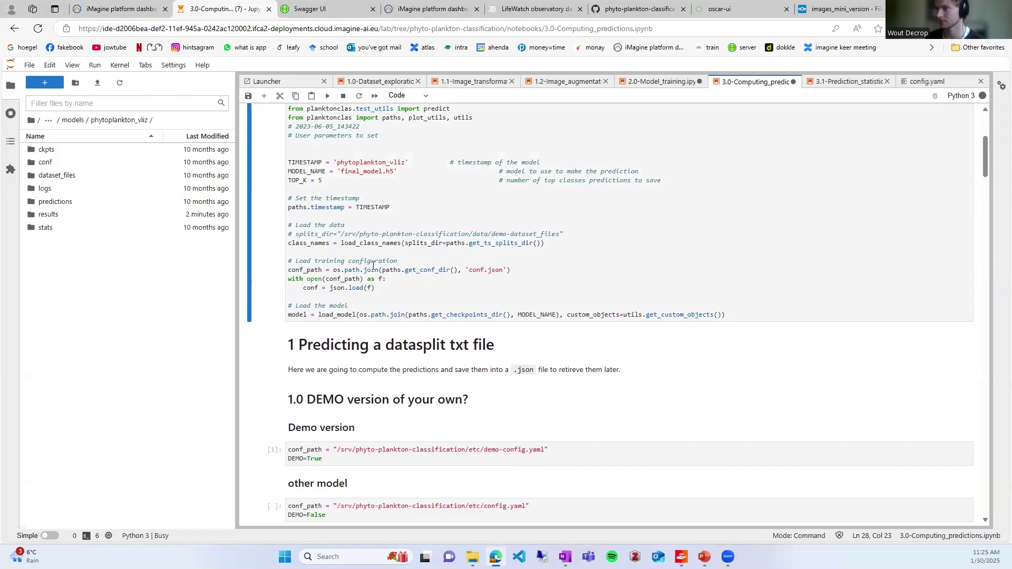
Rerun the Demo version cell so the demo configuration applies with DEMO=True.
{"action": "scroll", "coordinate": [373, 267], "scroll_direction": "down", "scroll_amount": 3}
{"action": "left_click", "coordinate": [348, 303]}
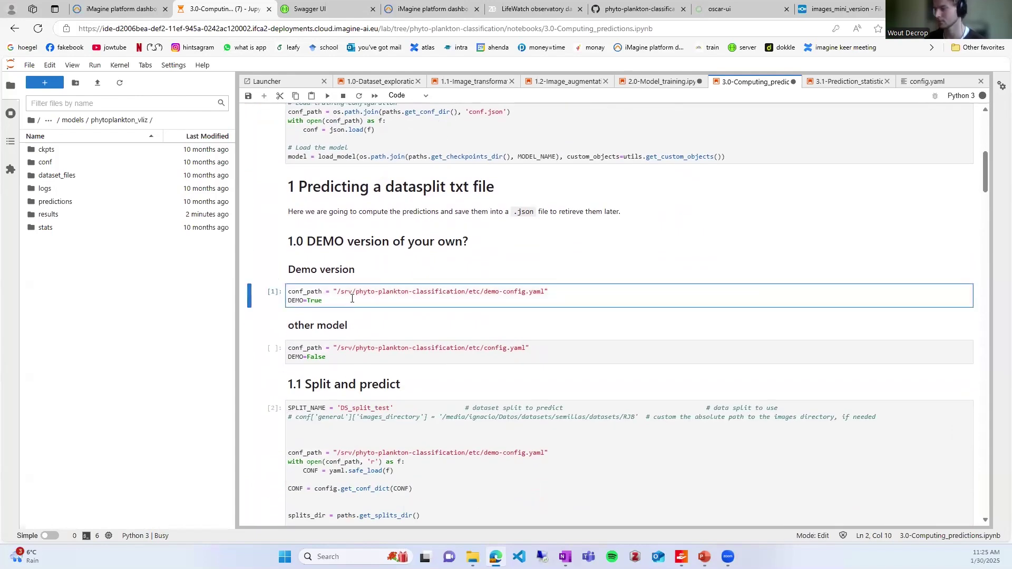
{"action": "key", "text": "shift+Return"}
Run the Split and predict cell on DS_split_test and follow its output until the predictions are computed.
{"action": "scroll", "coordinate": [425, 303], "scroll_direction": "down", "scroll_amount": 12}
{"action": "left_click", "coordinate": [424, 303]}
{"action": "scroll", "coordinate": [432, 310], "scroll_direction": "down", "scroll_amount": 6}
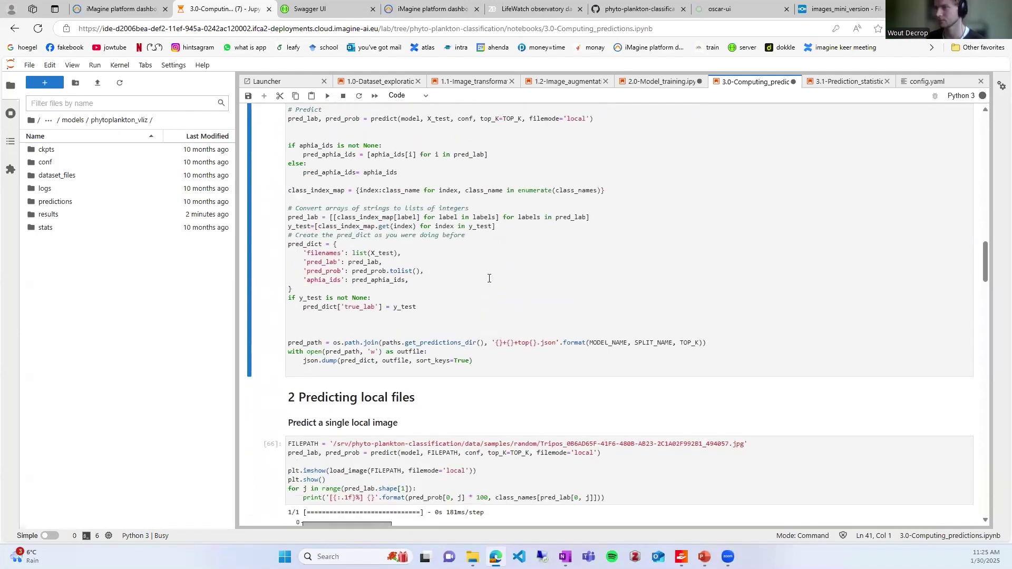
{"action": "scroll", "coordinate": [466, 273], "scroll_direction": "up", "scroll_amount": 11}
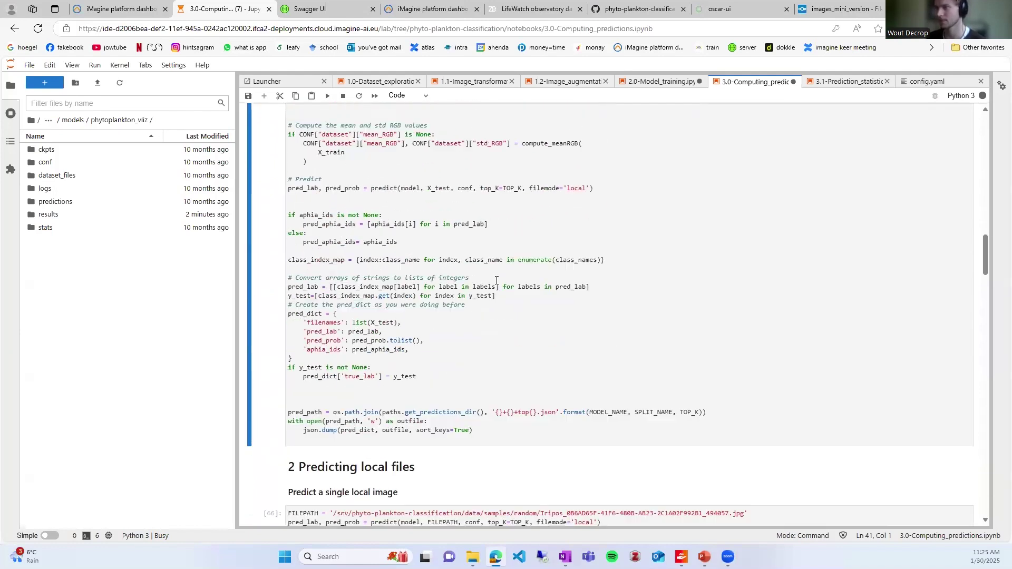
{"action": "scroll", "coordinate": [501, 319], "scroll_direction": "down", "scroll_amount": 5}
{"action": "scroll", "coordinate": [501, 320], "scroll_direction": "down", "scroll_amount": 7}
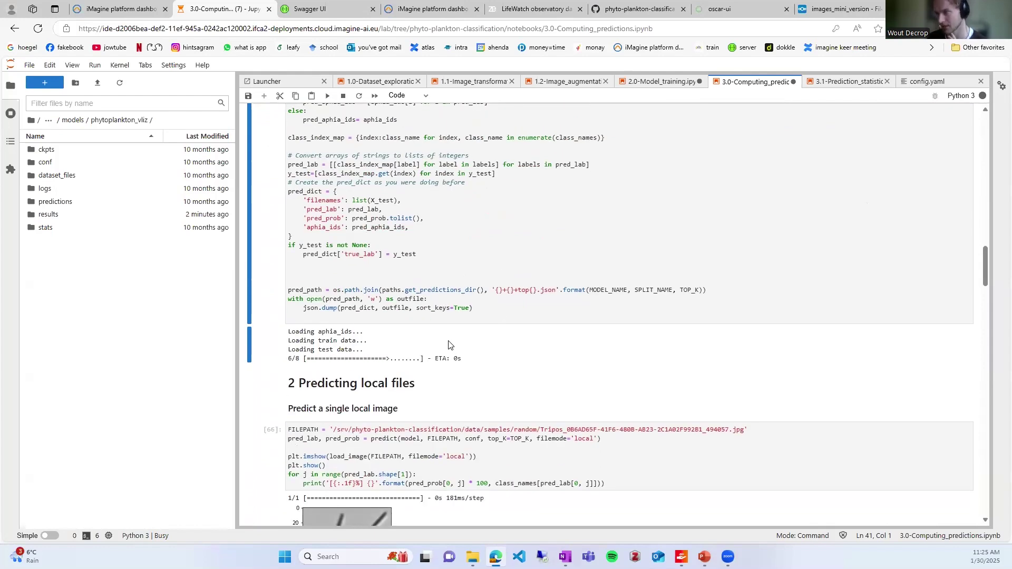
{"action": "scroll", "coordinate": [436, 333], "scroll_direction": "down", "scroll_amount": 1}
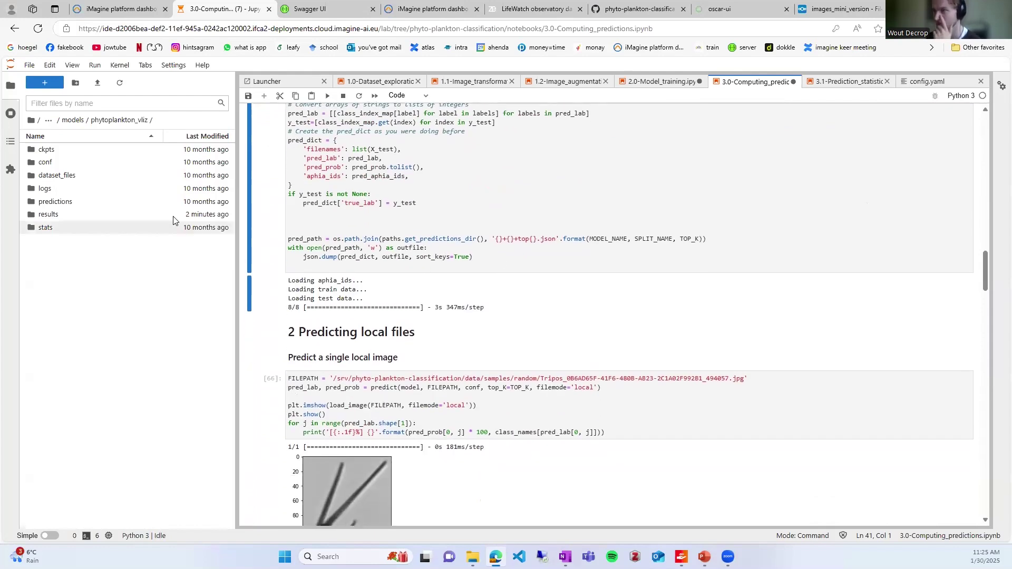
Open final_model.h5+DS_split_test+top5.json from the predictions folder and inspect the filenames plus the first pred_lab and pred_prob entries.
{"action": "double_click", "coordinate": [82, 203]}
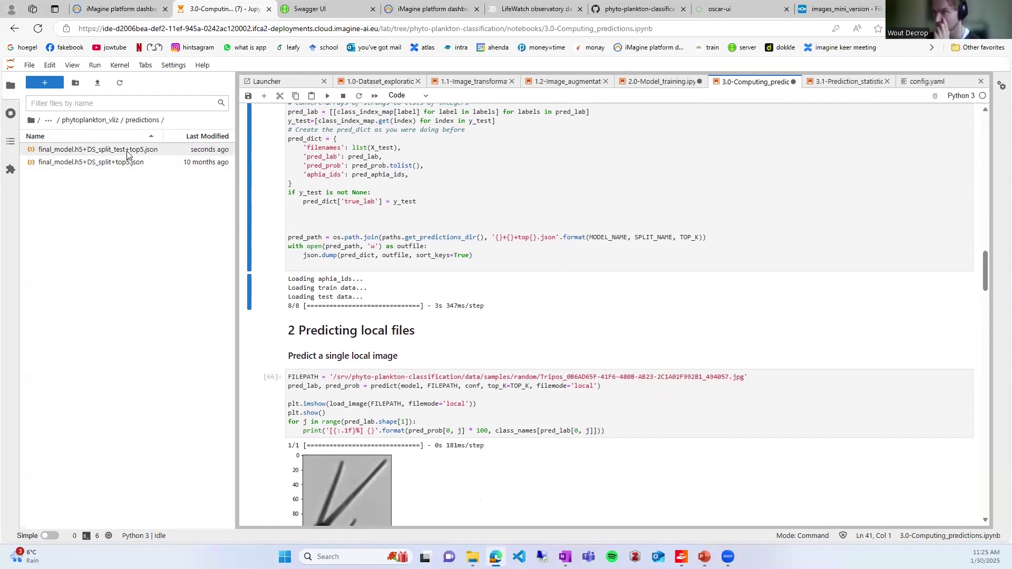
{"action": "double_click", "coordinate": [126, 152]}
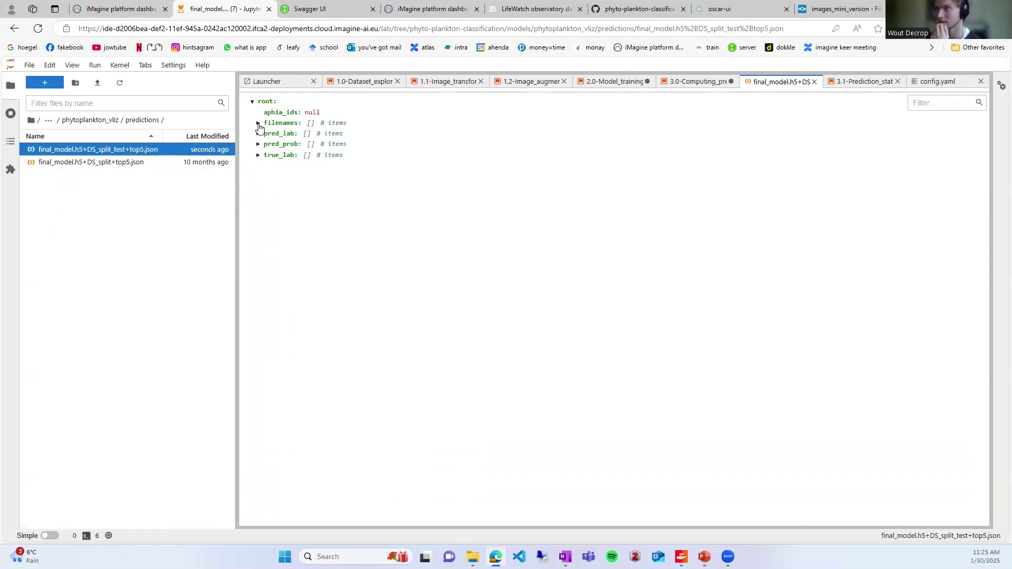
{"action": "left_click", "coordinate": [259, 124]}
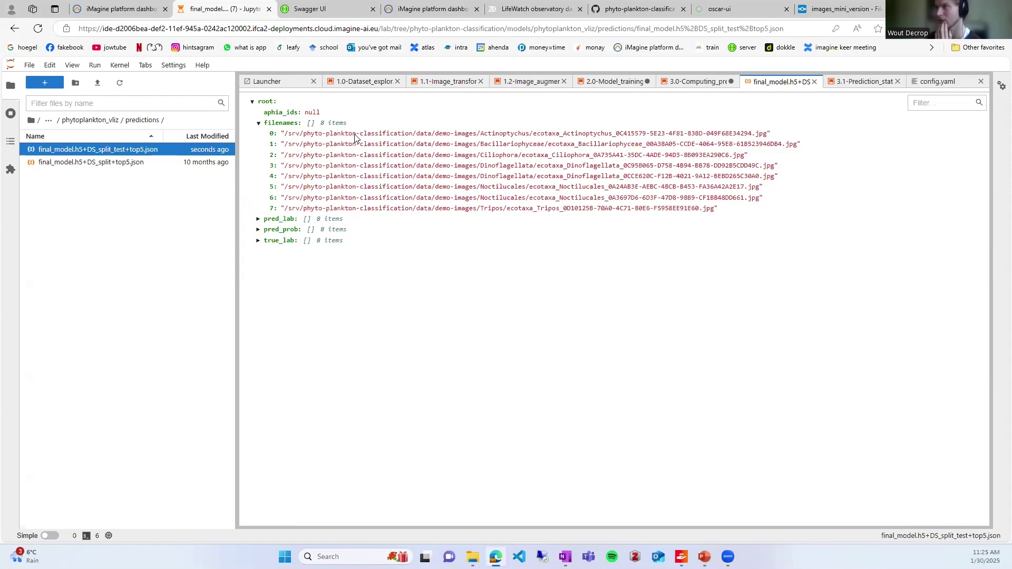
{"action": "left_click", "coordinate": [259, 219]}
{"action": "left_click", "coordinate": [264, 230]}
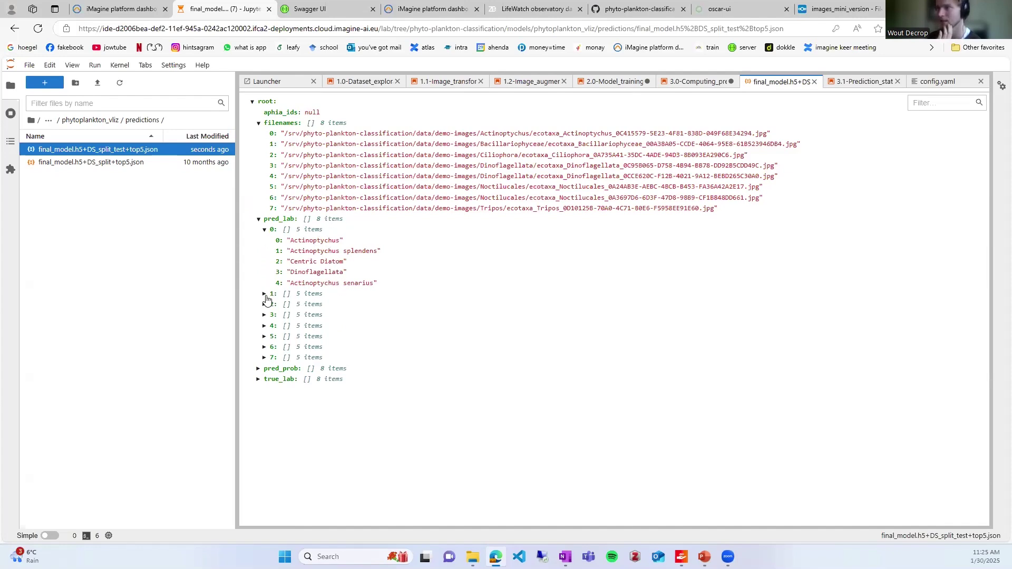
{"action": "left_click", "coordinate": [258, 369]}
{"action": "left_click", "coordinate": [264, 379]}
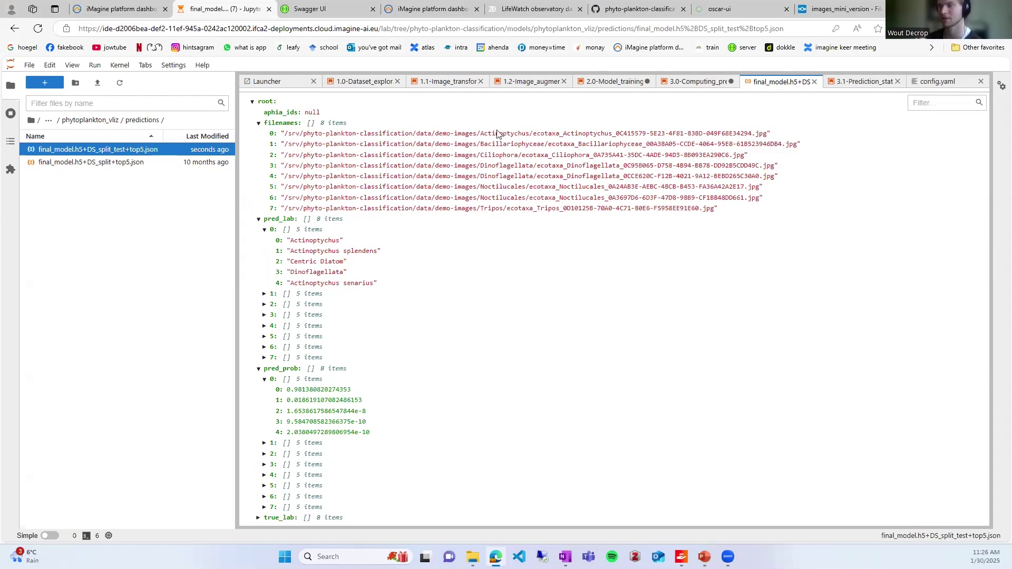
Collapse the filenames, pred_lab and pred_prob lists in the predictions file, and briefly check true_lab.
{"action": "left_click", "coordinate": [259, 123]}
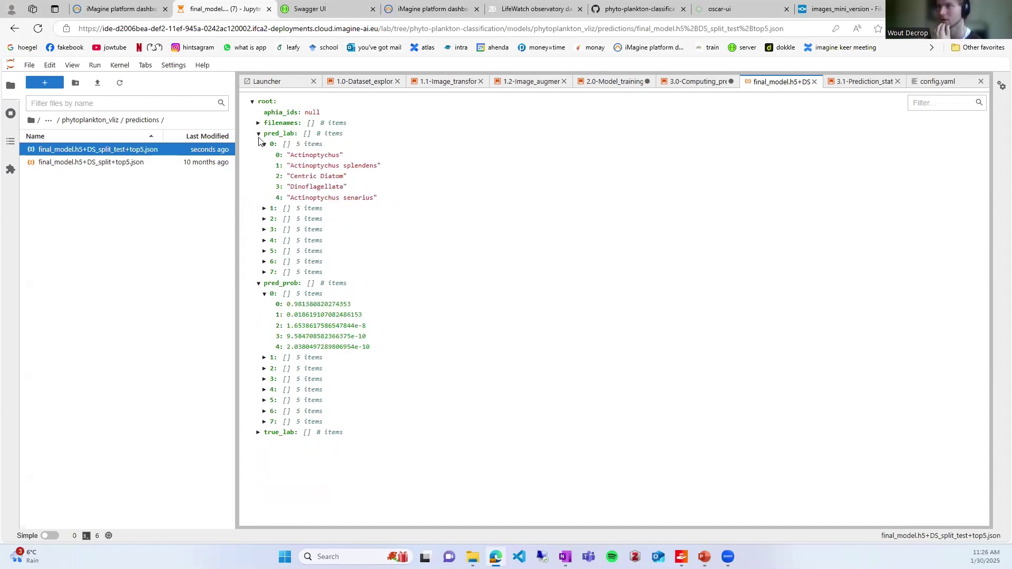
{"action": "left_click", "coordinate": [259, 135]}
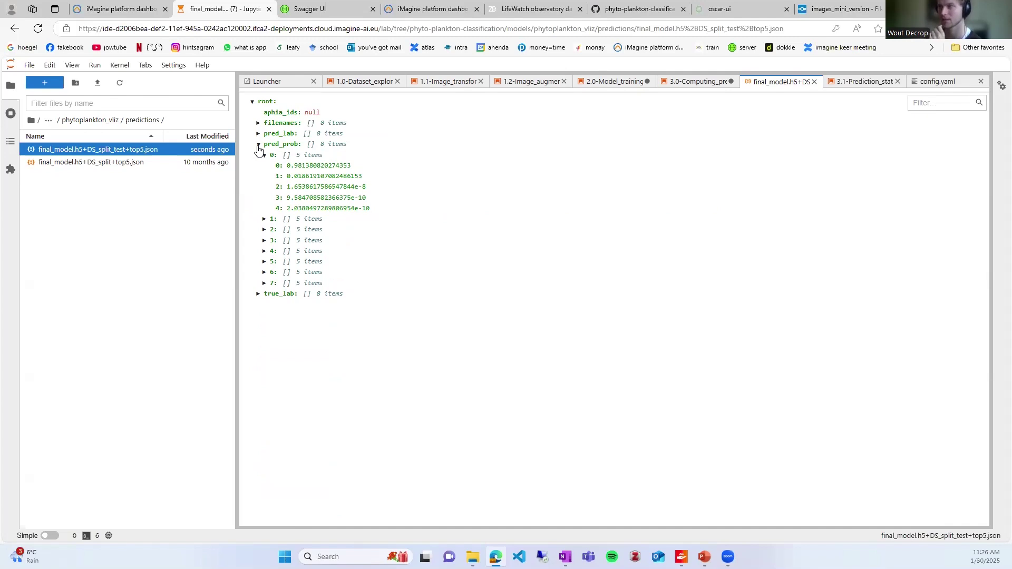
{"action": "left_click", "coordinate": [259, 146]}
{"action": "left_click", "coordinate": [259, 156]}
{"action": "left_click", "coordinate": [259, 157]}
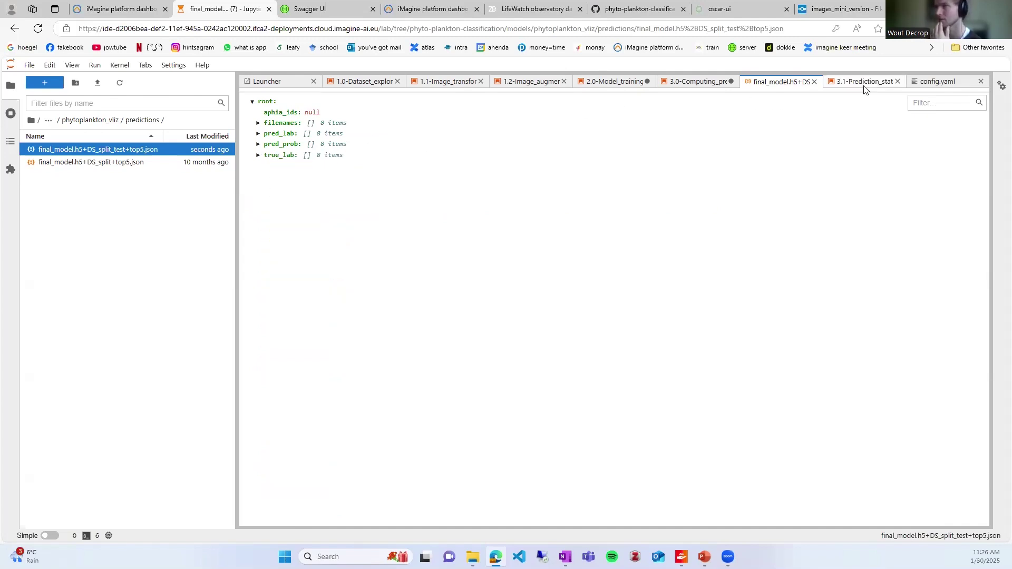
Return to the 3.0-Computing_predictions notebook and rerun the single local image prediction on the Tripos sample.
{"action": "left_click", "coordinate": [709, 83]}
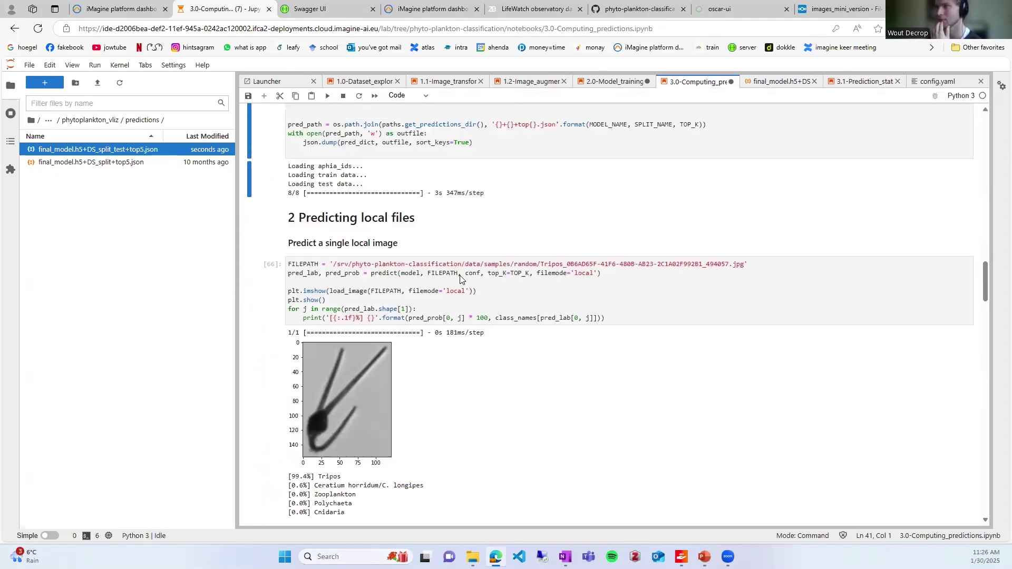
{"action": "scroll", "coordinate": [461, 278], "scroll_direction": "up", "scroll_amount": 3}
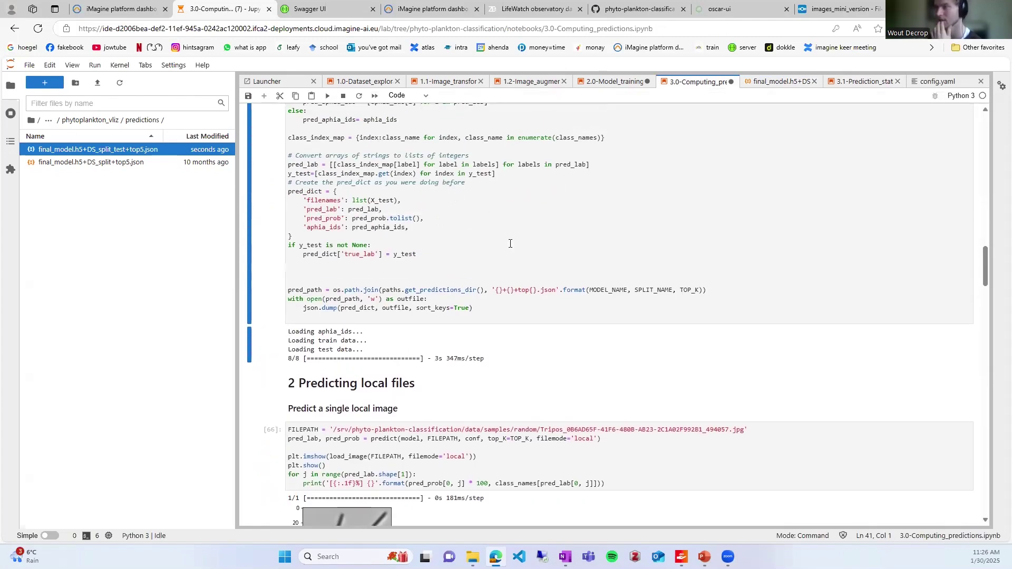
{"action": "scroll", "coordinate": [511, 244], "scroll_direction": "down", "scroll_amount": 3}
{"action": "left_click", "coordinate": [530, 281]}
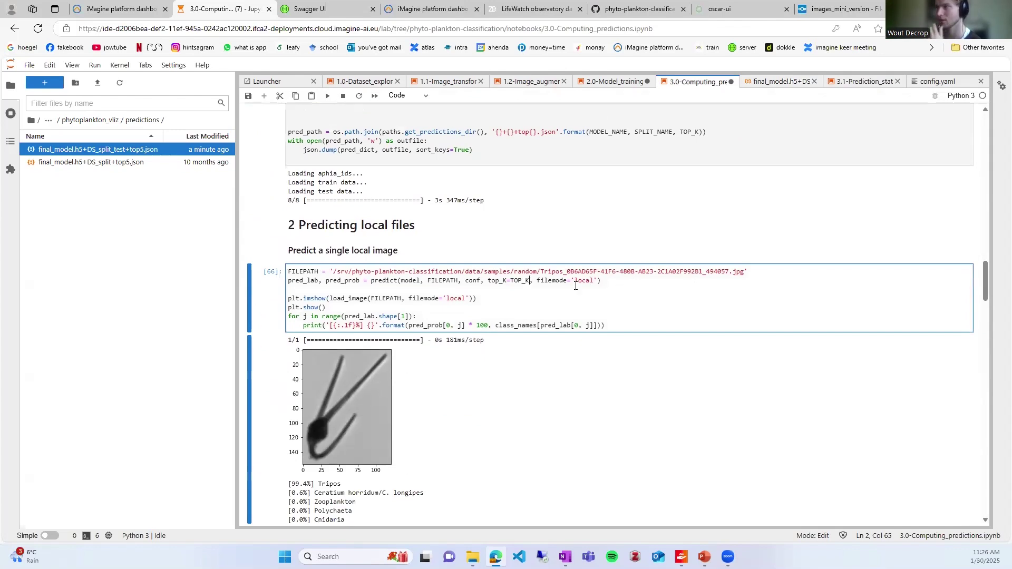
{"action": "key", "text": "ctrl+Return"}
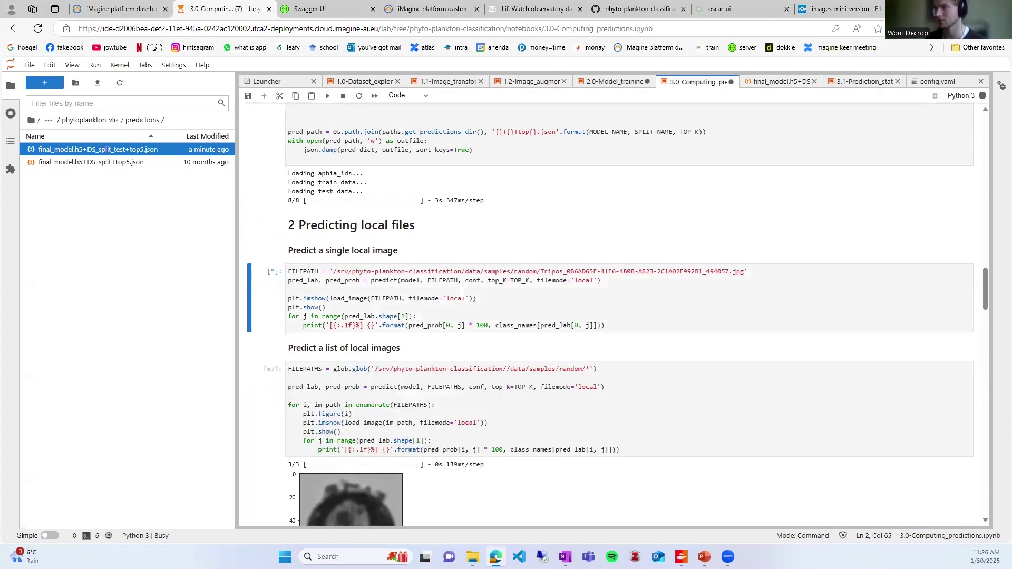
{"action": "scroll", "coordinate": [352, 408], "scroll_direction": "down", "scroll_amount": 1}
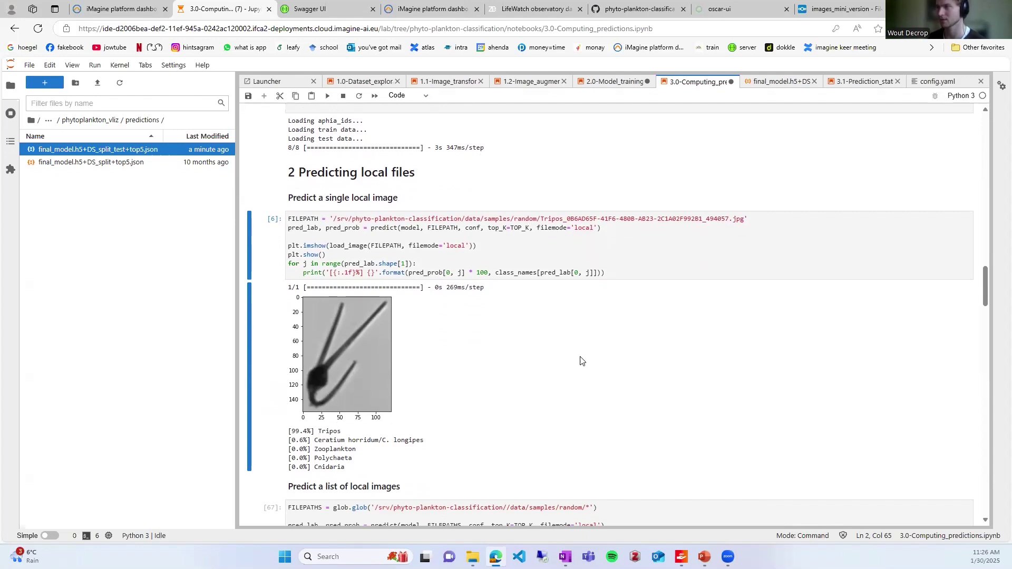
Rerun the Predict a list of local images cell on the files in data/samples/random.
{"action": "scroll", "coordinate": [580, 361], "scroll_direction": "down", "scroll_amount": 5}
{"action": "left_click", "coordinate": [463, 289]}
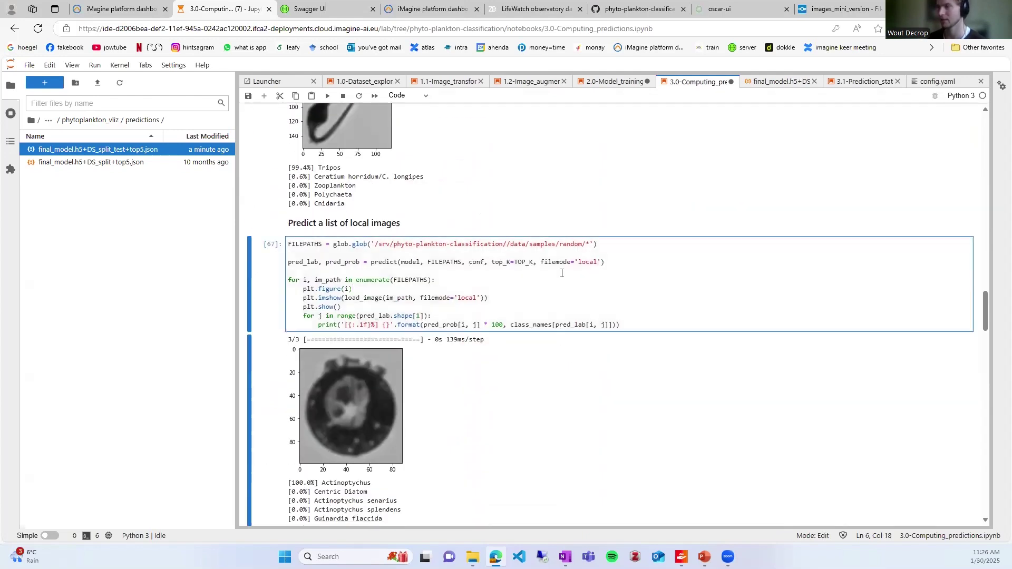
{"action": "key", "text": "ctrl+Return"}
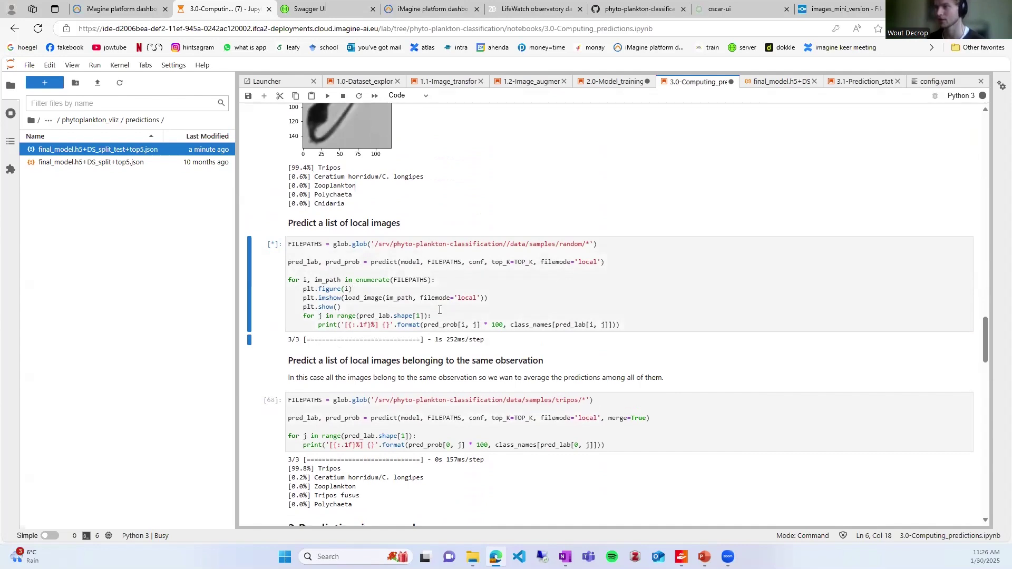
Return the file browser to the phytoplankton_vliz folder and review the top-5 predictions for each random local image.
{"action": "left_click", "coordinate": [83, 121]}
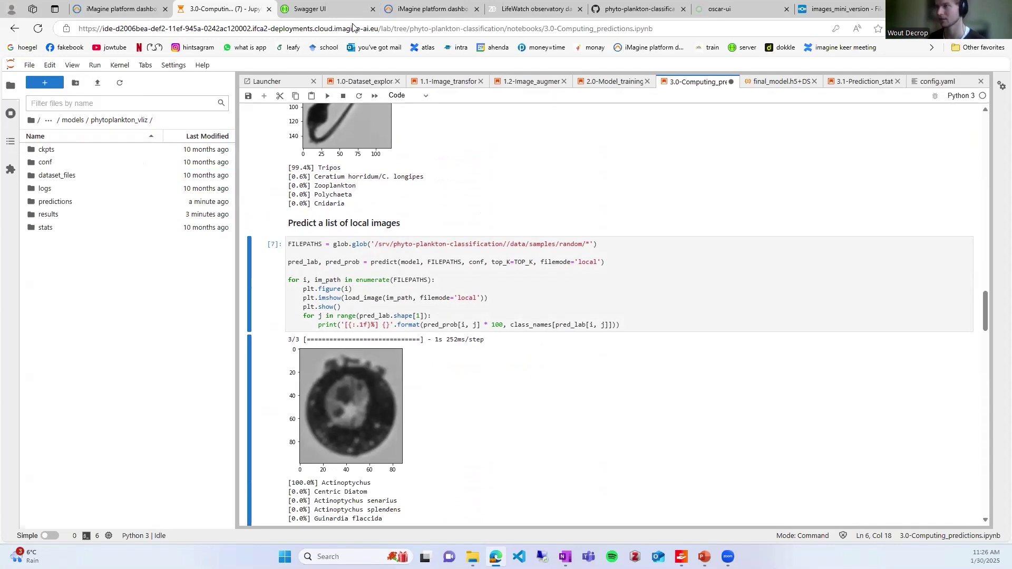
{"action": "left_click", "coordinate": [466, 303]}
{"action": "scroll", "coordinate": [380, 285], "scroll_direction": "down", "scroll_amount": 7}
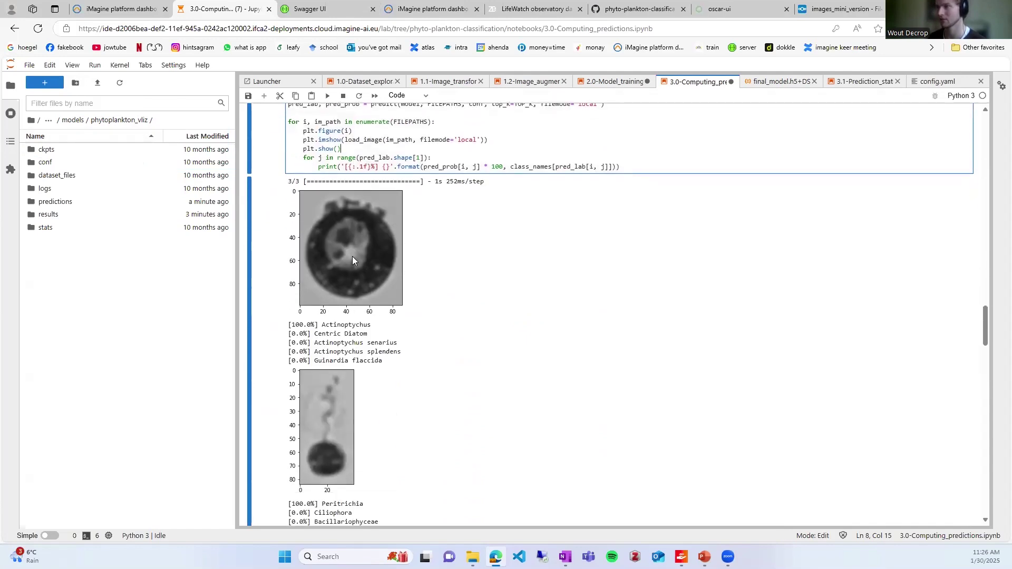
{"action": "scroll", "coordinate": [369, 301], "scroll_direction": "down", "scroll_amount": 3}
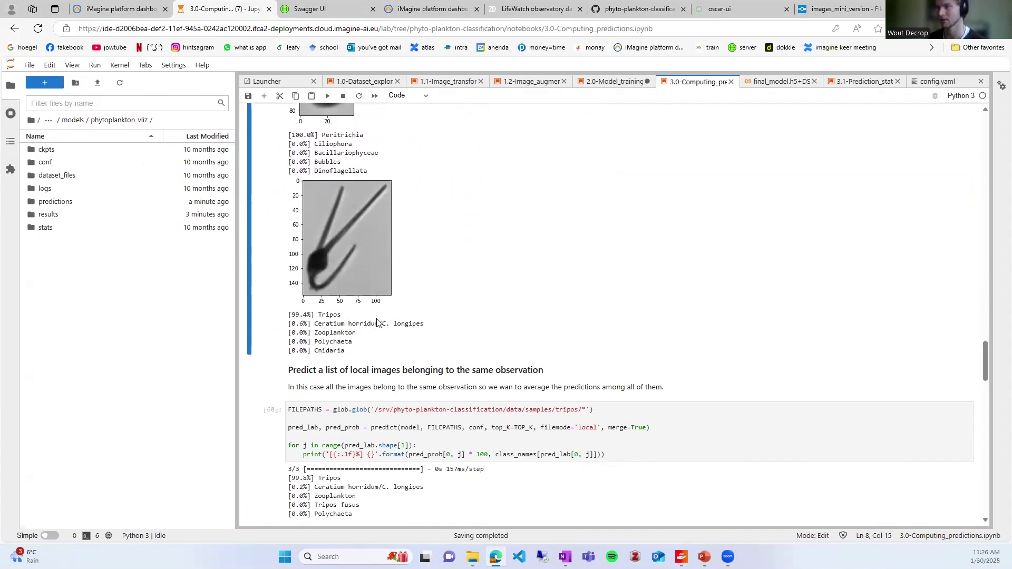
Rerun the merged prediction for local images of the same observation, using data/samples/tripos with merge=True.
{"action": "scroll", "coordinate": [378, 322], "scroll_direction": "down", "scroll_amount": 3}
{"action": "left_click", "coordinate": [406, 282]}
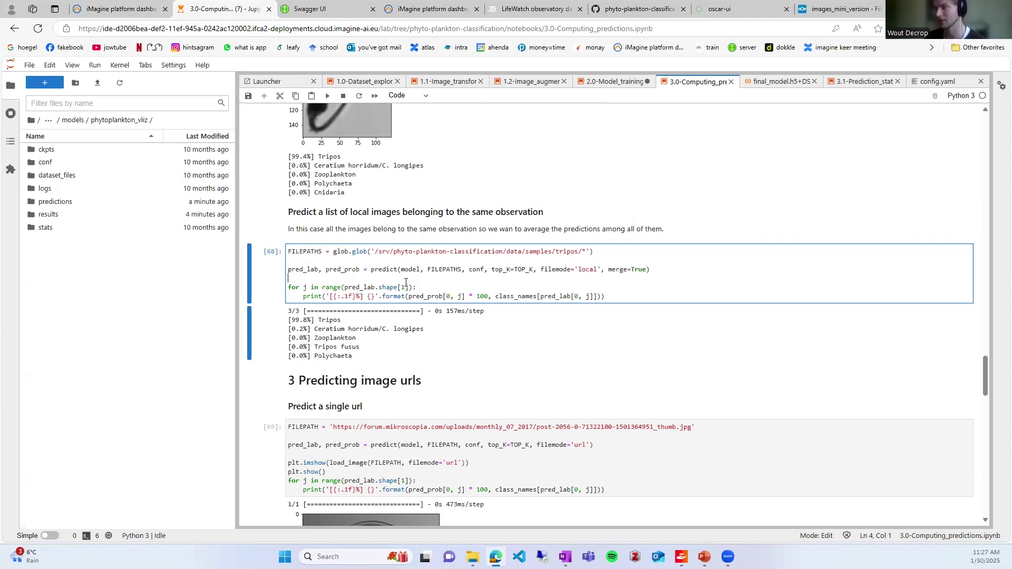
{"action": "key", "text": "ctrl+Return"}
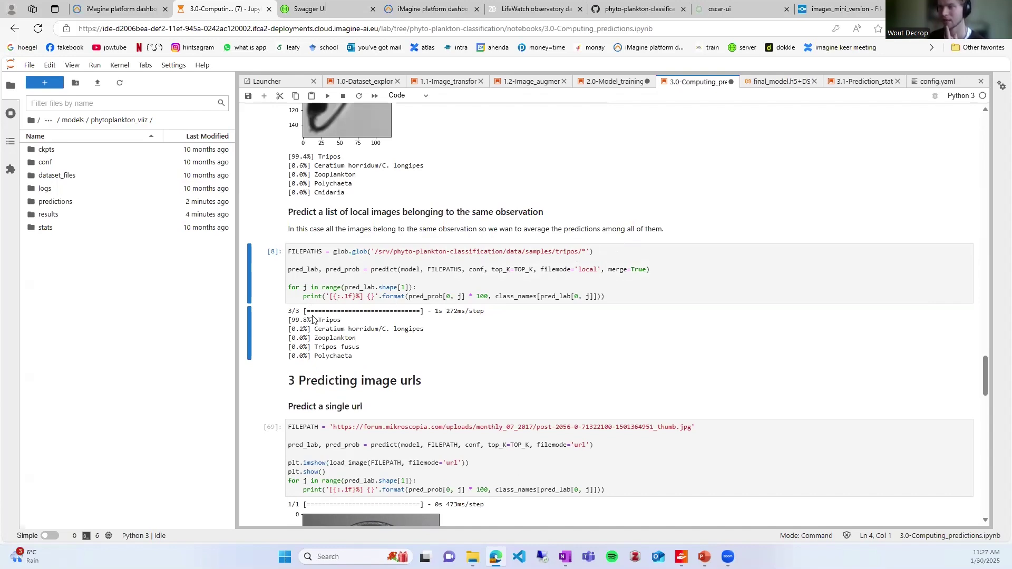
Rerun the Predict a single url cell on the mikroscopia.com thumbnail and check its predicted classes.
{"action": "scroll", "coordinate": [534, 308], "scroll_direction": "down", "scroll_amount": 3}
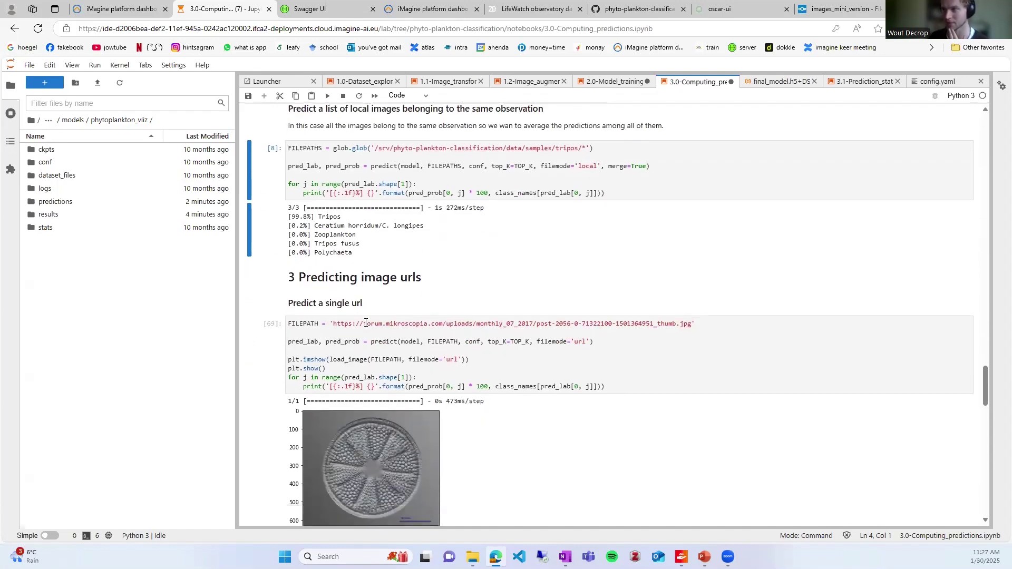
{"action": "left_click", "coordinate": [528, 306]}
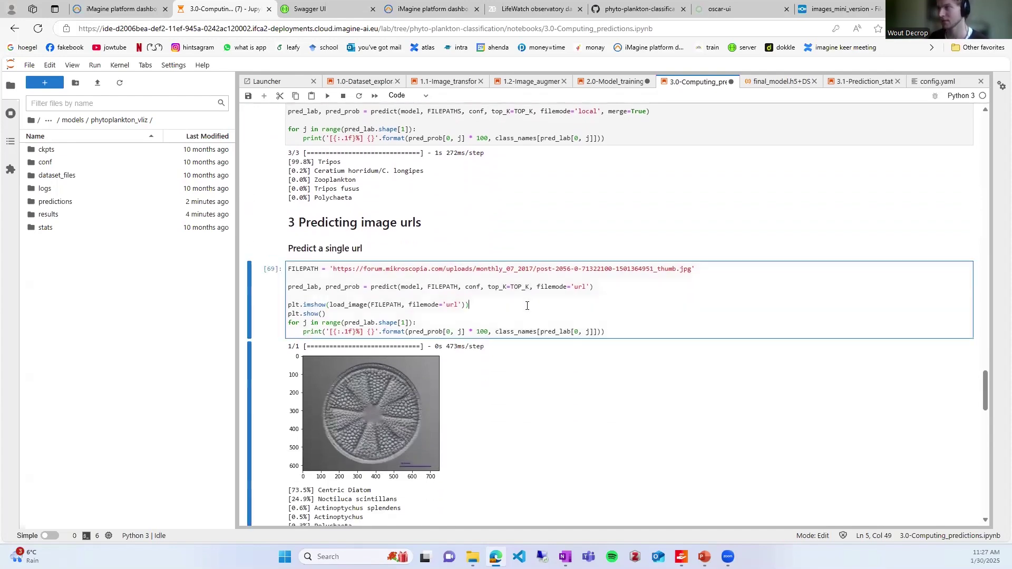
{"action": "key", "text": "ctrl+Return"}
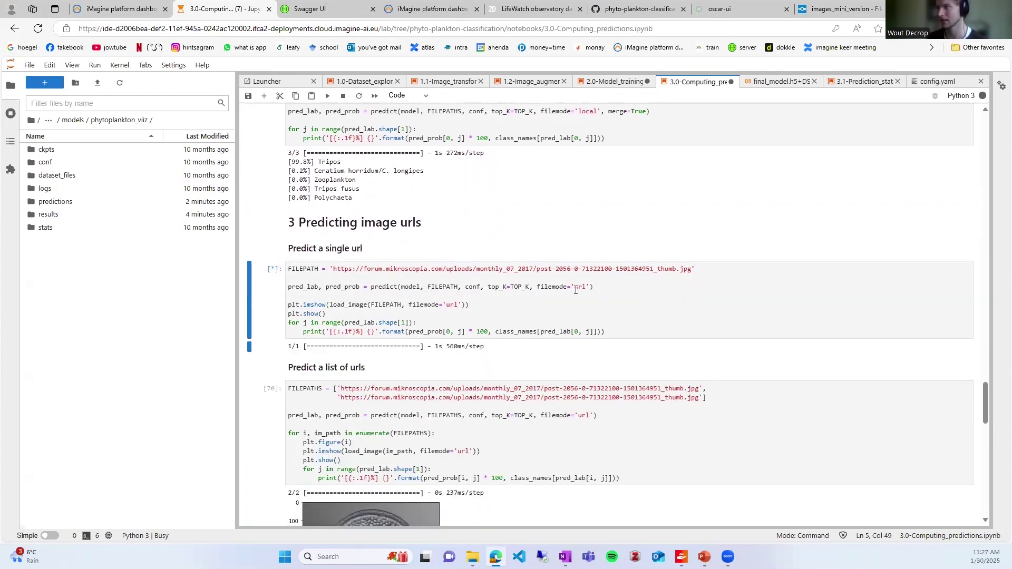
{"action": "scroll", "coordinate": [360, 199], "scroll_direction": "up", "scroll_amount": 6}
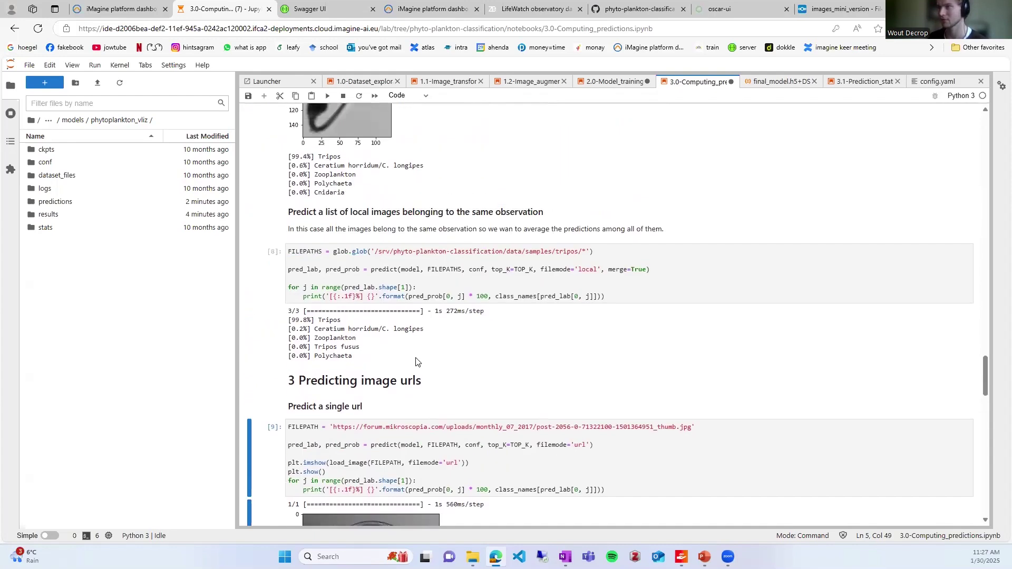
{"action": "scroll", "coordinate": [360, 199], "scroll_direction": "down", "scroll_amount": 6}
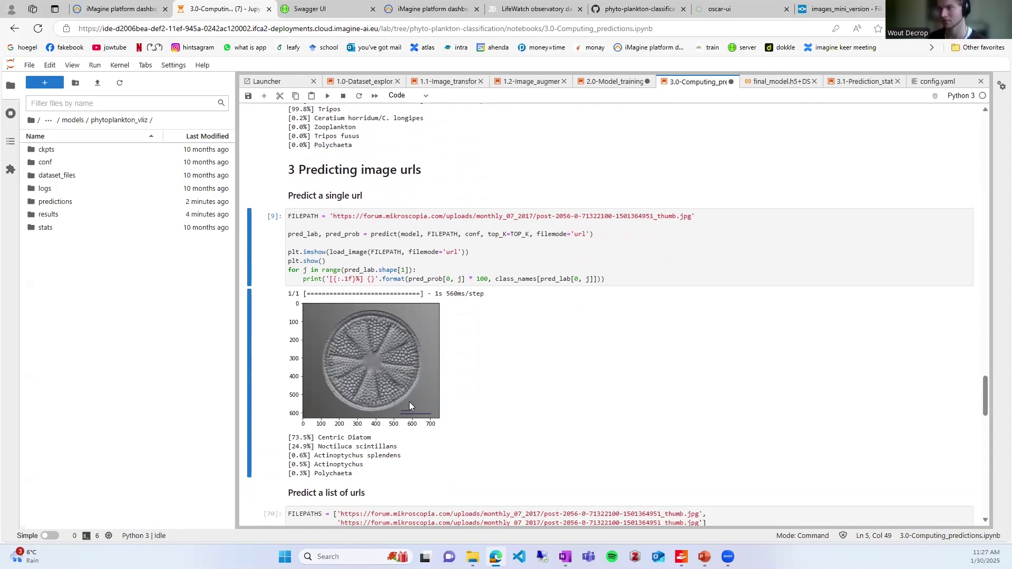
Rerun the Predict a list of urls cell on the two mikroscopia.com image links.
{"action": "scroll", "coordinate": [625, 255], "scroll_direction": "down", "scroll_amount": 5}
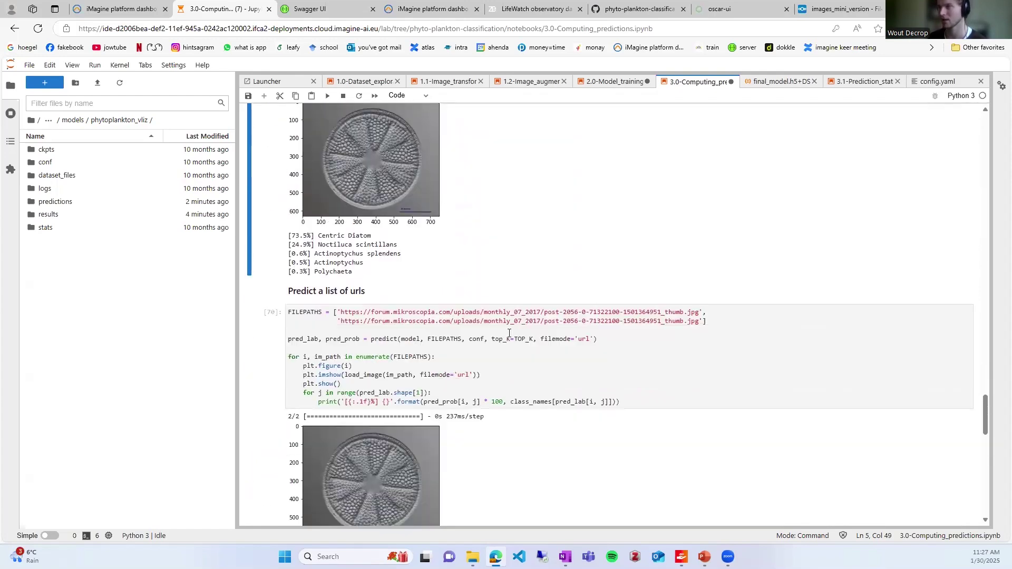
{"action": "left_click", "coordinate": [416, 292]}
{"action": "key", "text": "ctrl+Return"}
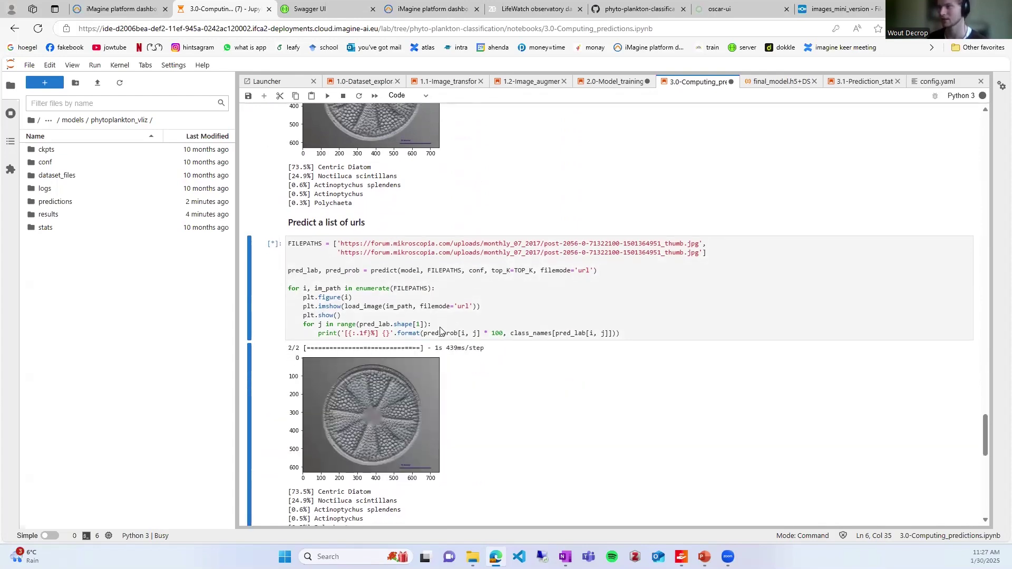
Rerun the notebook's final cell, averaging predictions for the two image URLs with merge=True.
{"action": "scroll", "coordinate": [494, 314], "scroll_direction": "down", "scroll_amount": 5}
{"action": "left_click", "coordinate": [493, 314]}
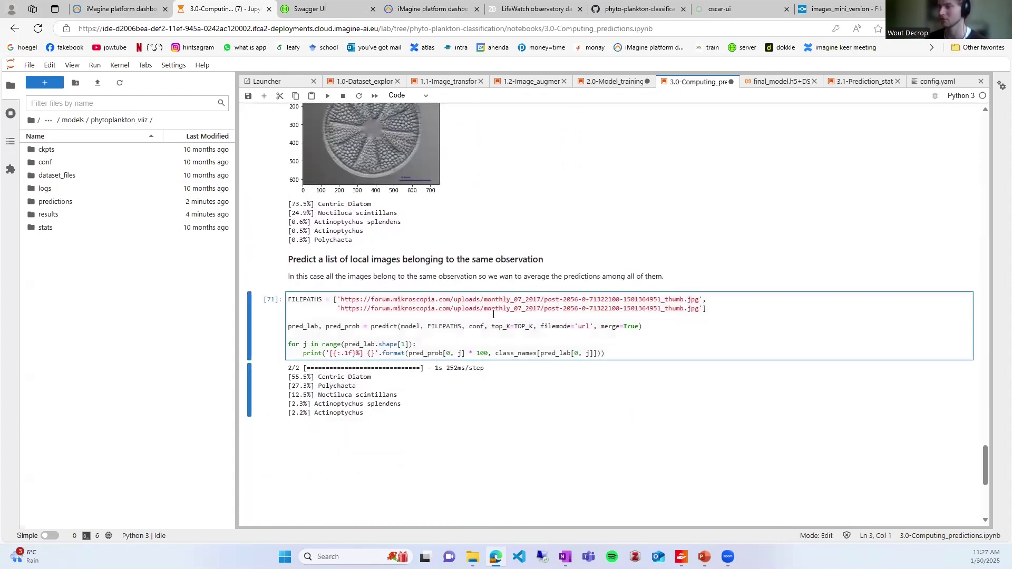
{"action": "key", "text": "shift+Return"}
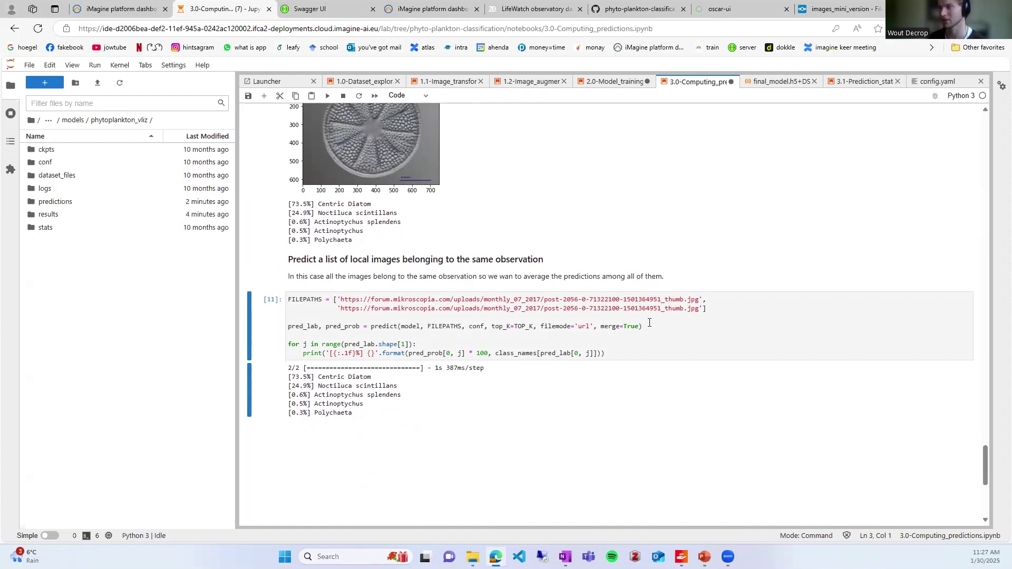
Look back through the notebook's URL results, Demo version settings, Split and predict code, and local-file prediction cells.
{"action": "scroll", "coordinate": [435, 343], "scroll_direction": "up", "scroll_amount": 15}
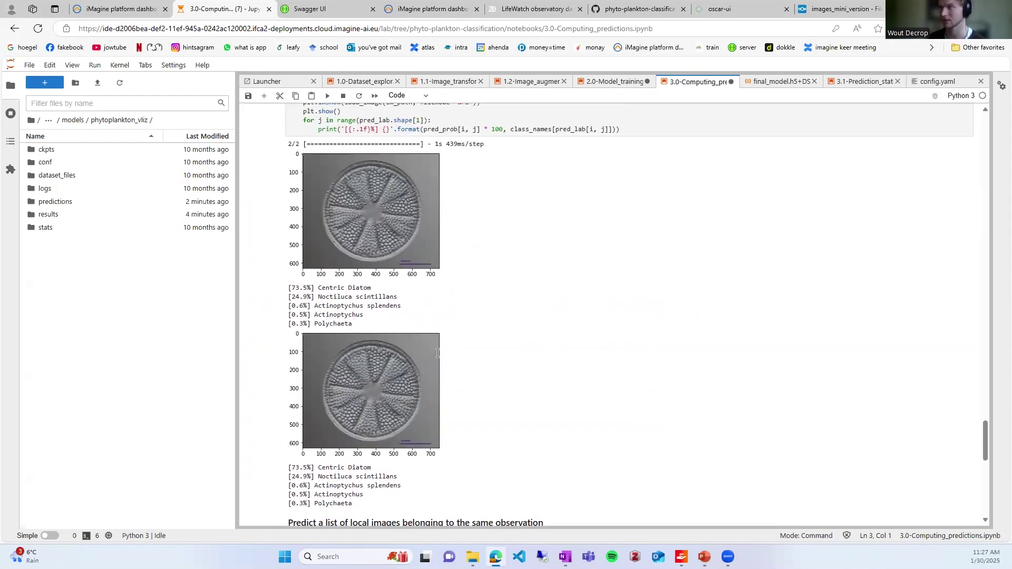
{"action": "scroll", "coordinate": [438, 353], "scroll_direction": "up", "scroll_amount": 20}
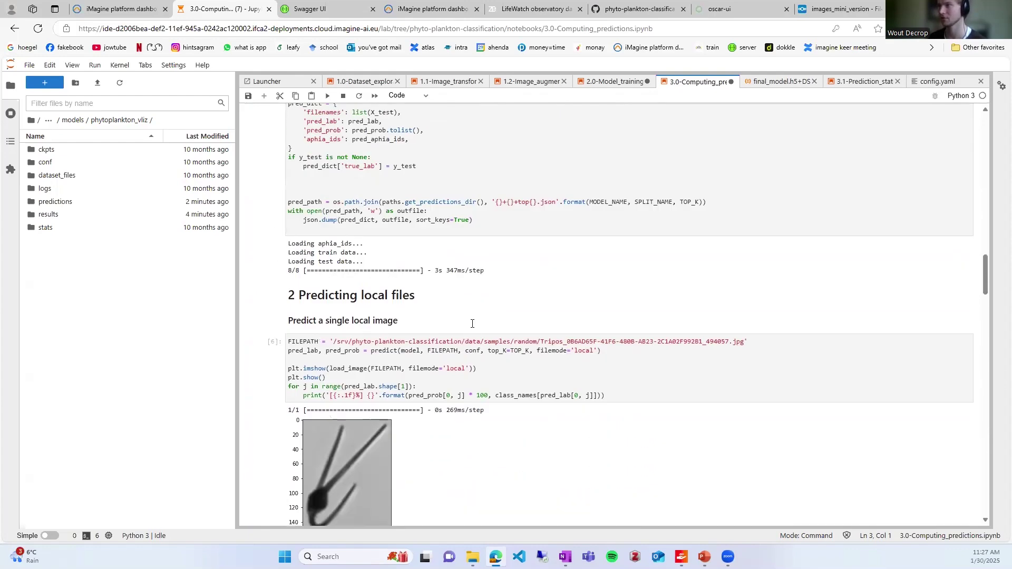
{"action": "scroll", "coordinate": [480, 330], "scroll_direction": "up", "scroll_amount": 3}
{"action": "scroll", "coordinate": [432, 331], "scroll_direction": "down", "scroll_amount": 9}
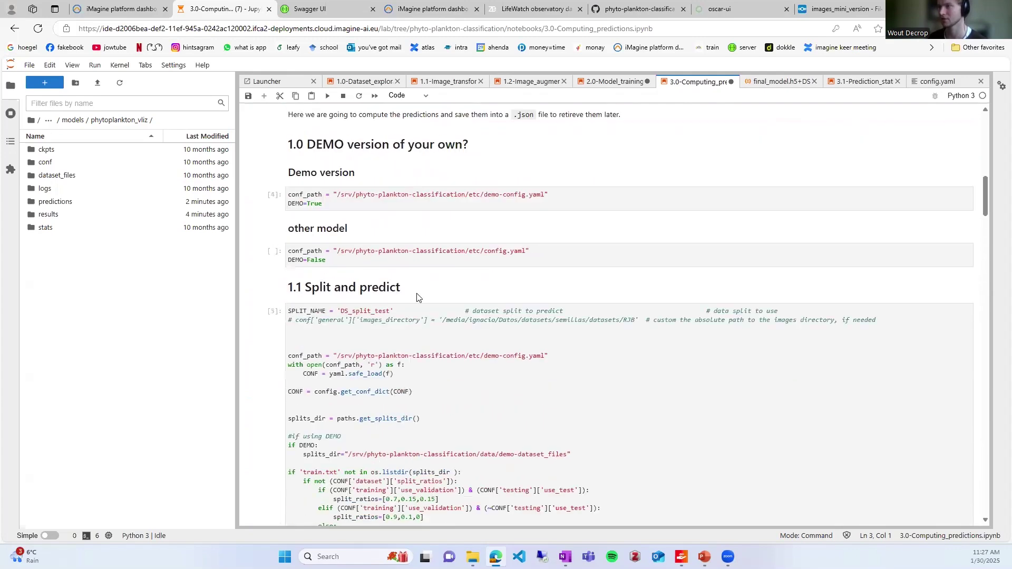
{"action": "scroll", "coordinate": [388, 330], "scroll_direction": "down", "scroll_amount": 3}
{"action": "scroll", "coordinate": [388, 330], "scroll_direction": "down", "scroll_amount": 12}
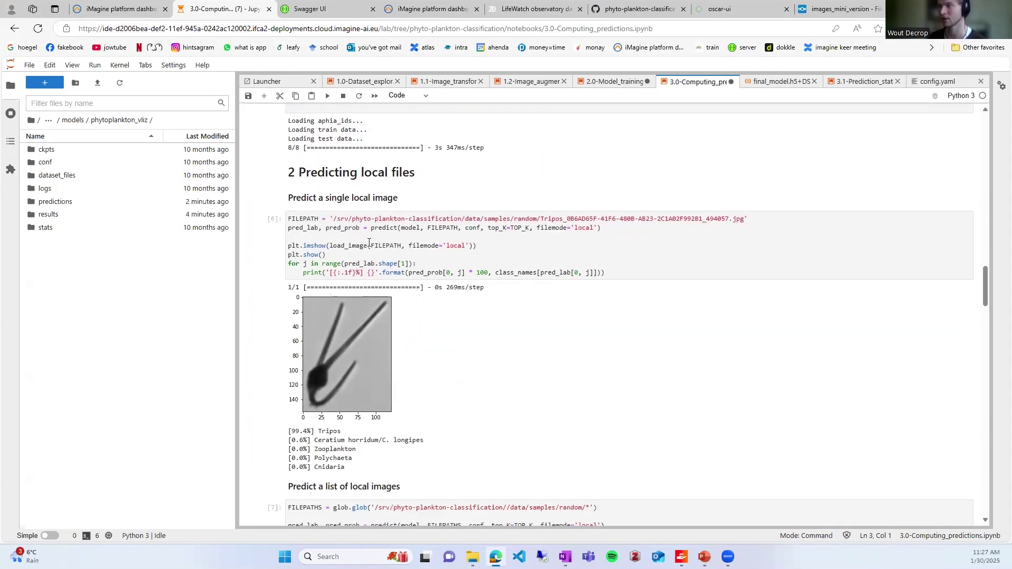
{"action": "left_click", "coordinate": [349, 245]}
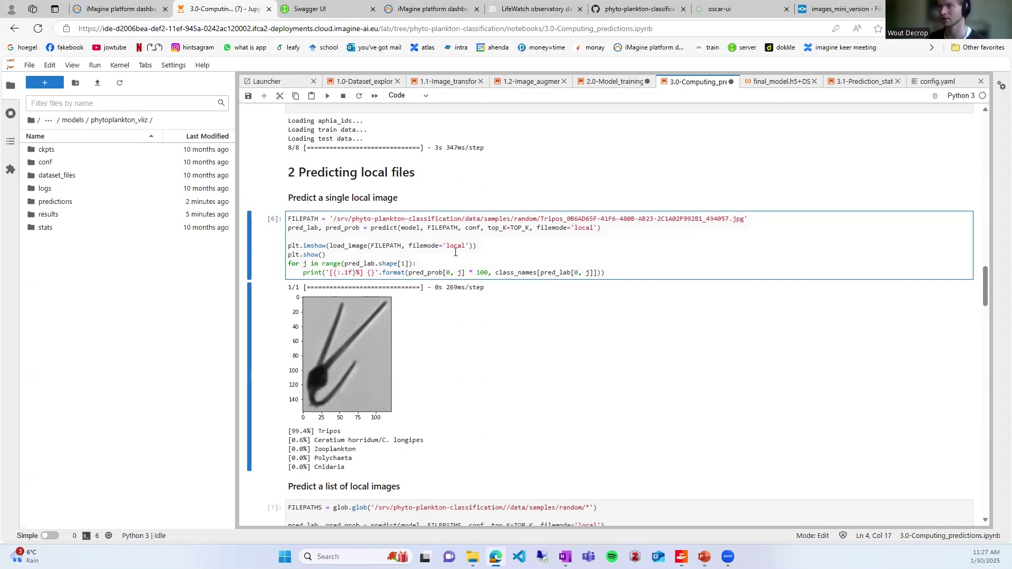
{"action": "scroll", "coordinate": [757, 238], "scroll_direction": "down", "scroll_amount": 4}
{"action": "left_click", "coordinate": [426, 351]}
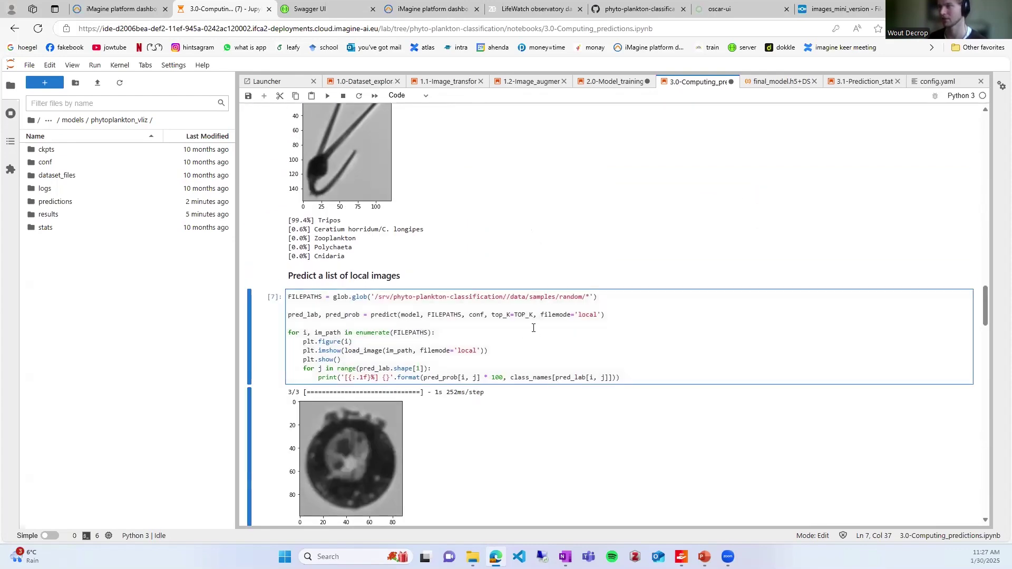
Close the predictions JSON file, then open the 3.1-Prediction_statistics notebook and look over its introduction and import cells.
{"action": "left_click", "coordinate": [814, 81]}
{"action": "left_click", "coordinate": [838, 81]}
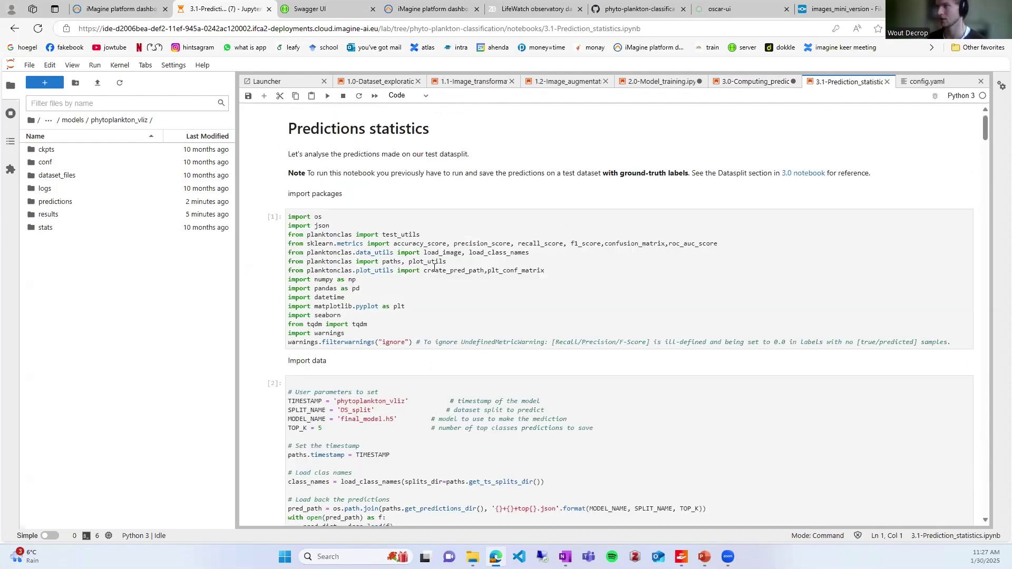
{"action": "scroll", "coordinate": [425, 225], "scroll_direction": "down", "scroll_amount": 2}
{"action": "scroll", "coordinate": [425, 226], "scroll_direction": "down", "scroll_amount": 4}
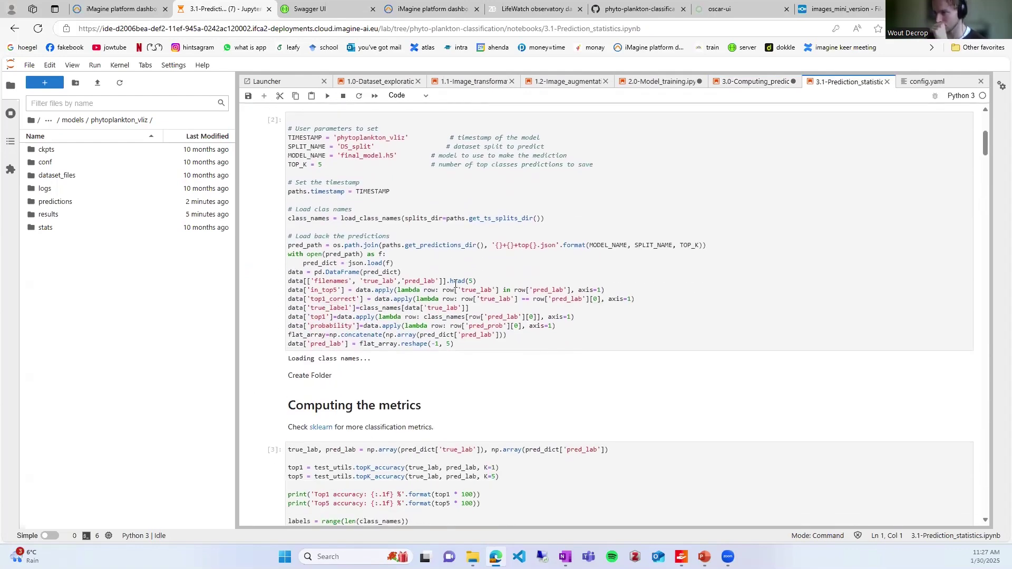
{"action": "scroll", "coordinate": [455, 284], "scroll_direction": "up", "scroll_amount": 4}
{"action": "scroll", "coordinate": [455, 284], "scroll_direction": "up", "scroll_amount": 2}
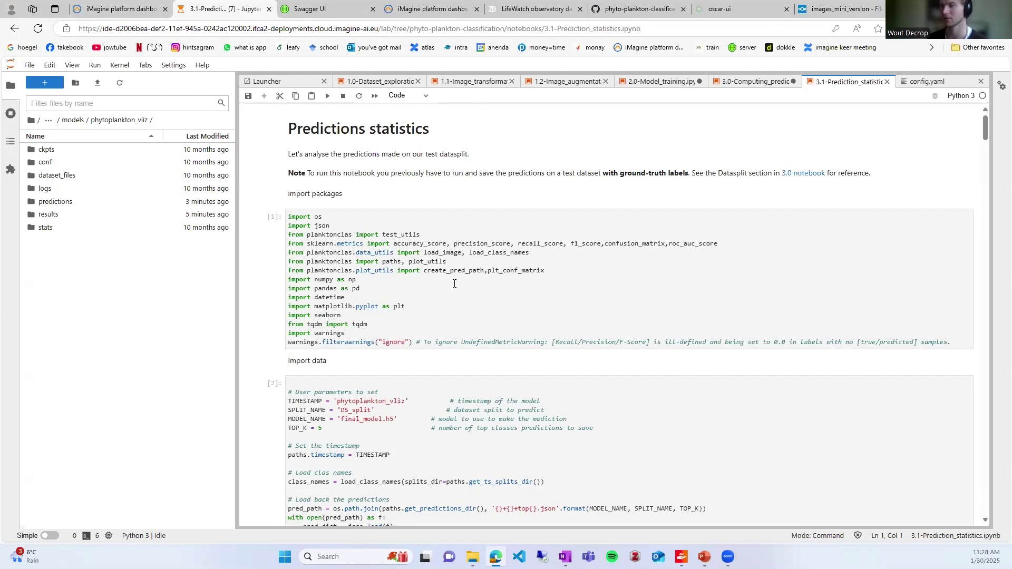
Examine how the Import data cell loads the predictions JSON and how the Computing the metrics cell calculates accuracy, recall, precision and F1.
{"action": "scroll", "coordinate": [453, 283], "scroll_direction": "down", "scroll_amount": 4}
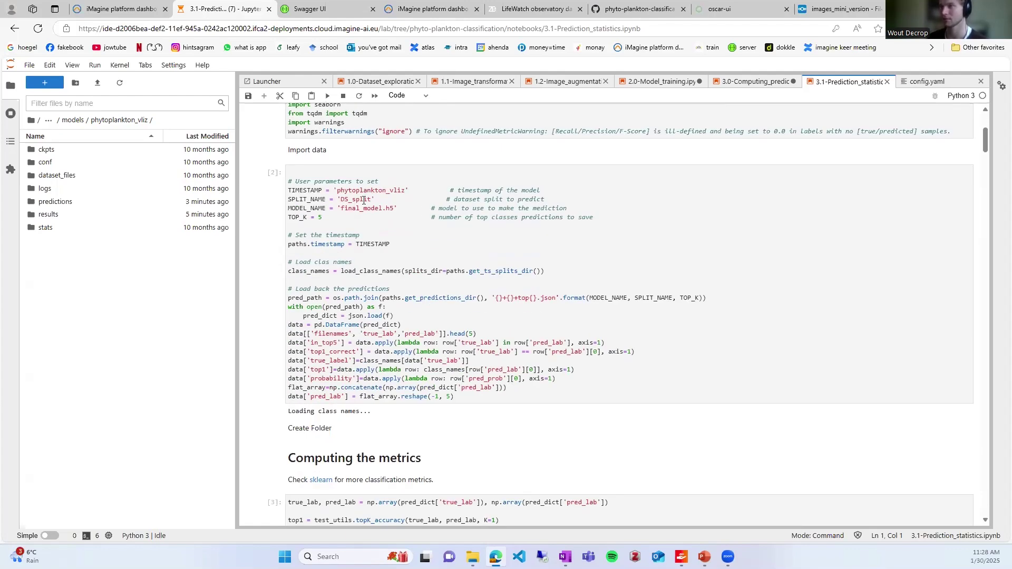
{"action": "scroll", "coordinate": [356, 262], "scroll_direction": "down", "scroll_amount": 2}
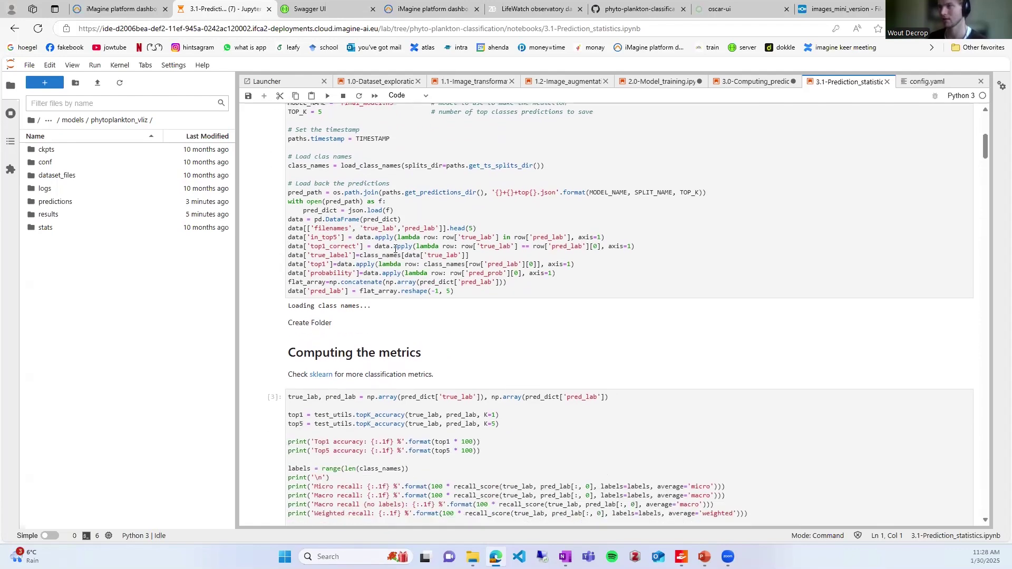
{"action": "scroll", "coordinate": [485, 253], "scroll_direction": "up", "scroll_amount": 1}
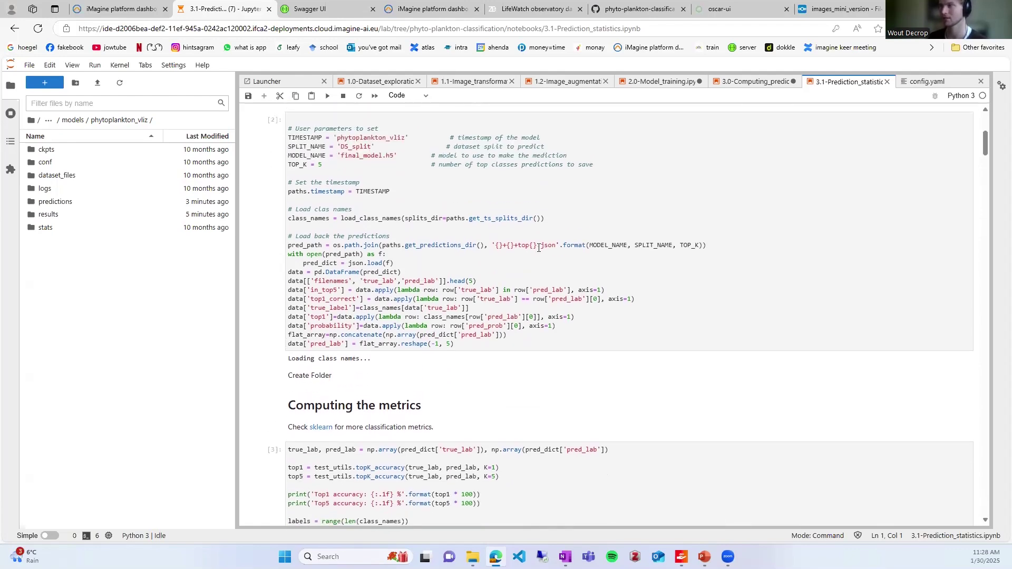
{"action": "double_click", "coordinate": [541, 245]}
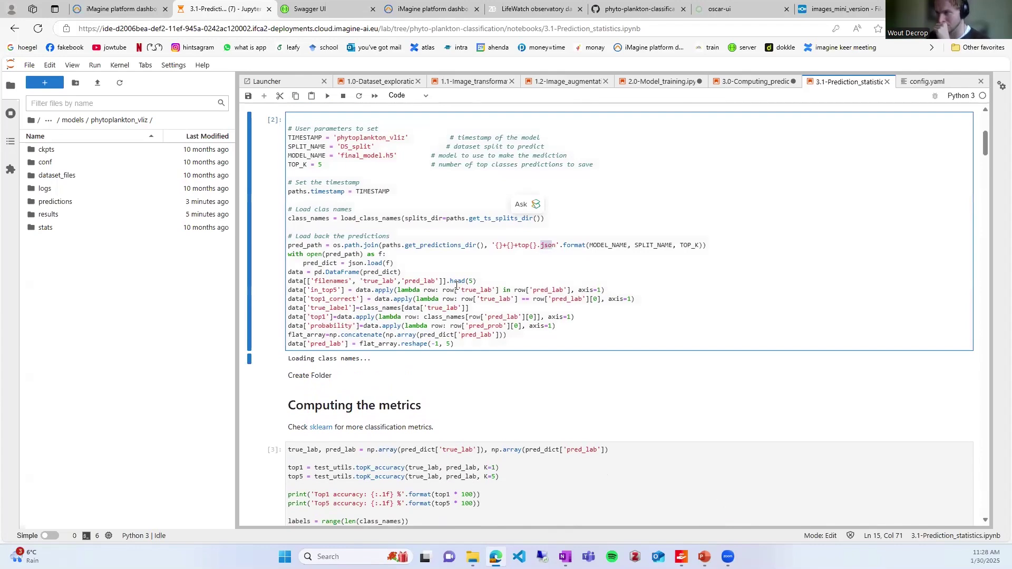
{"action": "scroll", "coordinate": [457, 284], "scroll_direction": "down", "scroll_amount": 5}
{"action": "left_click", "coordinate": [403, 310]}
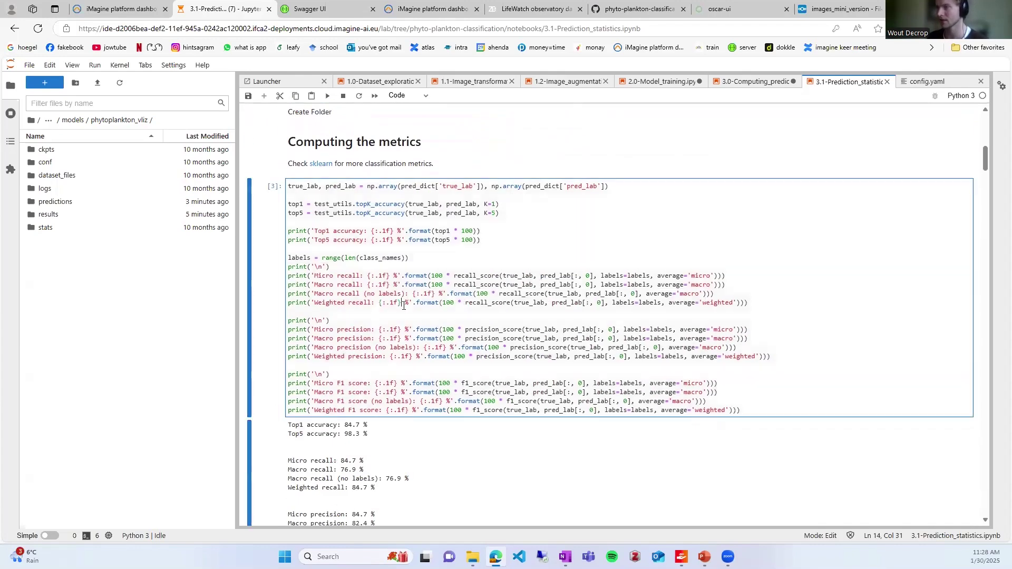
Examine the accuracy, recall, precision and F1 outputs, then the standard confusion matrix code and its saved-plot location.
{"action": "scroll", "coordinate": [385, 312], "scroll_direction": "down", "scroll_amount": 1}
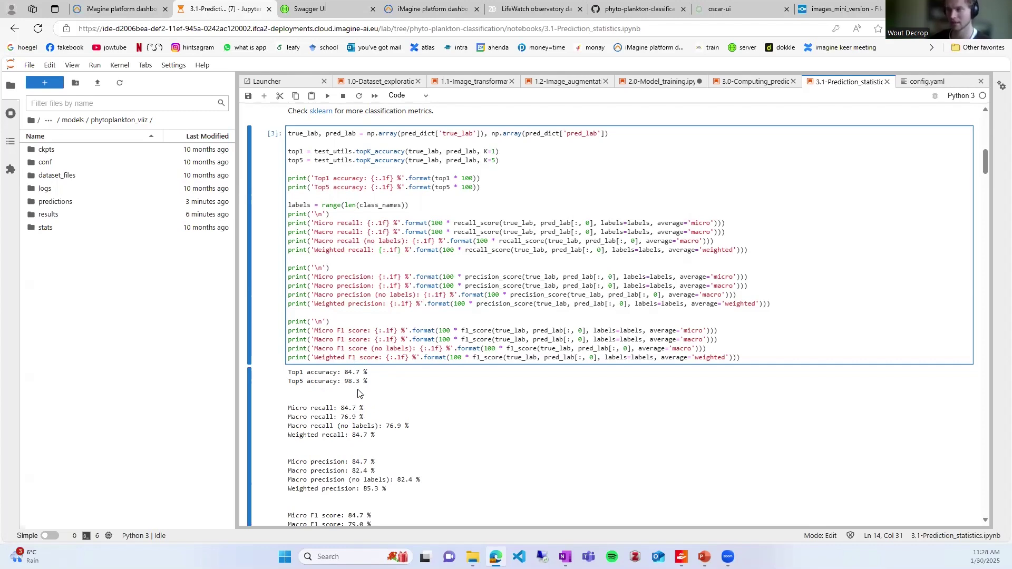
{"action": "scroll", "coordinate": [362, 395], "scroll_direction": "down", "scroll_amount": 2}
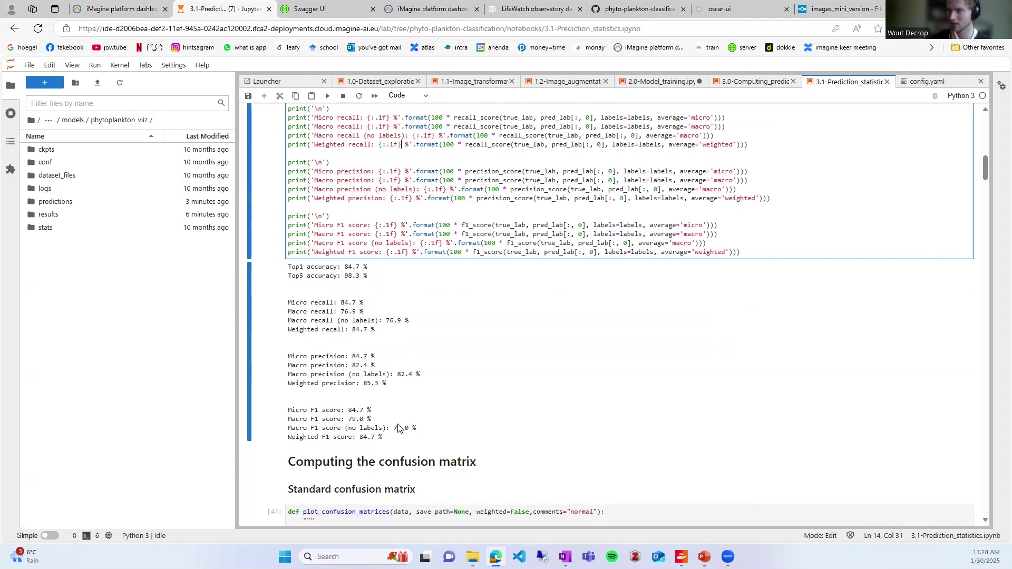
{"action": "scroll", "coordinate": [414, 414], "scroll_direction": "down", "scroll_amount": 1}
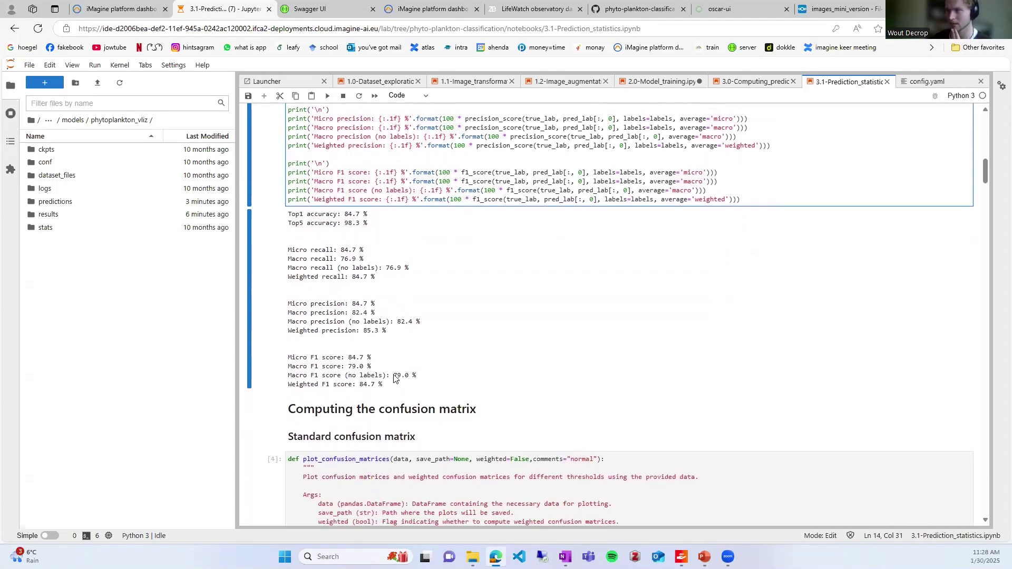
{"action": "scroll", "coordinate": [406, 387], "scroll_direction": "down", "scroll_amount": 12}
{"action": "scroll", "coordinate": [395, 374], "scroll_direction": "down", "scroll_amount": 1}
{"action": "scroll", "coordinate": [446, 264], "scroll_direction": "up", "scroll_amount": 2}
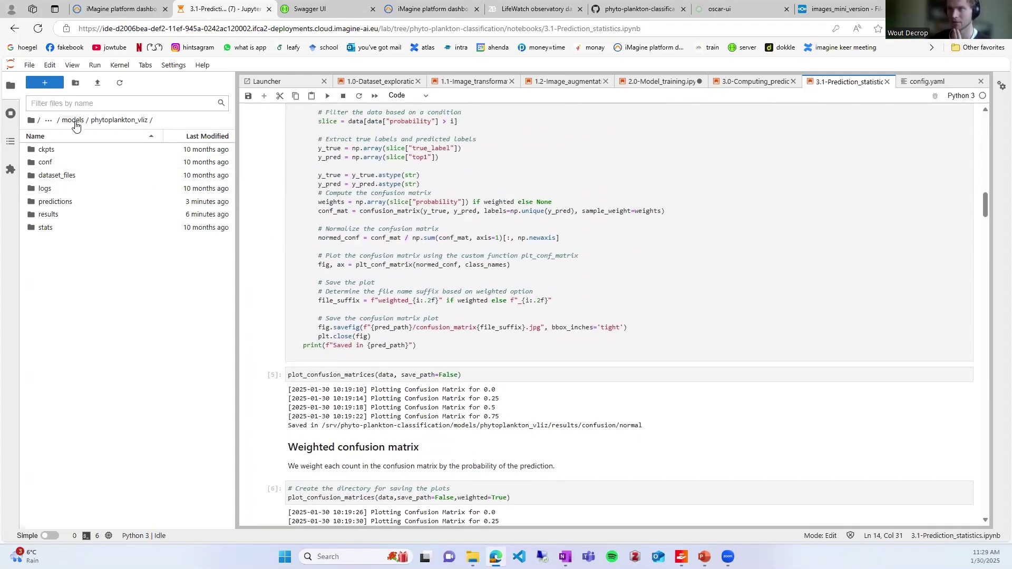
Open confusion_matrix_0.00.jpg and confusion_matrix_0.75.jpg from the results/confusion/normal folder.
{"action": "double_click", "coordinate": [87, 215]}
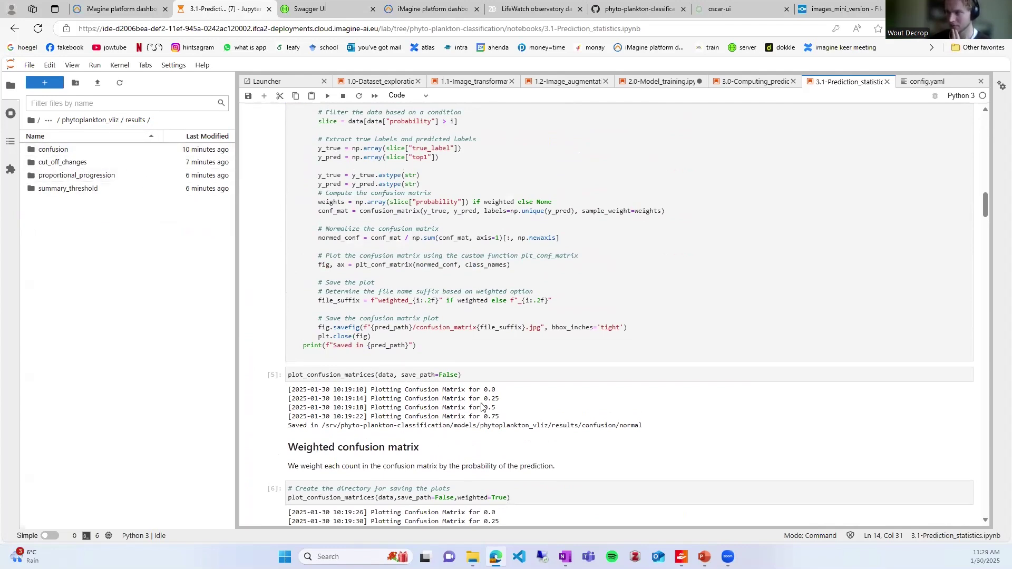
{"action": "left_click", "coordinate": [74, 153]}
{"action": "double_click", "coordinate": [74, 154]}
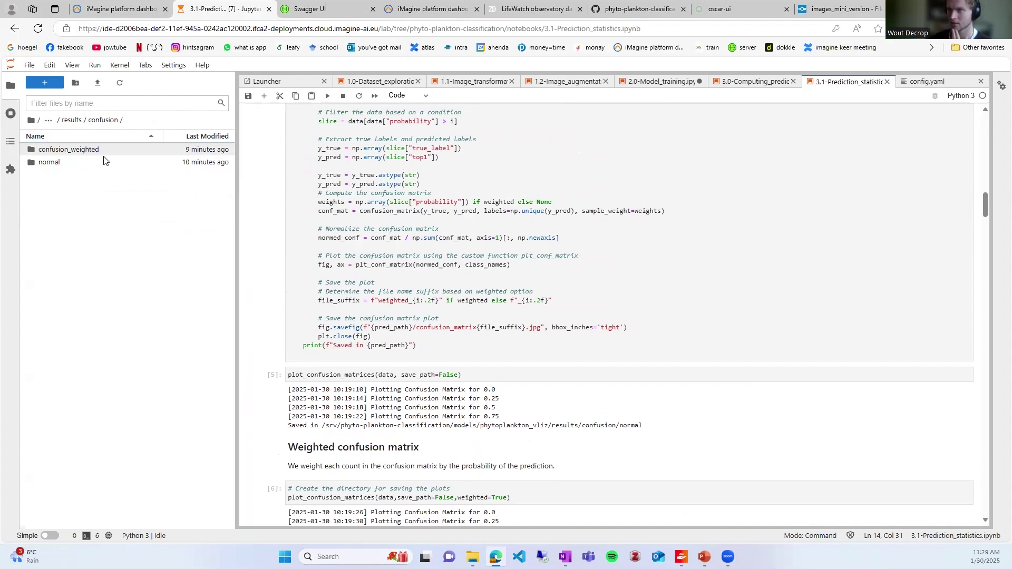
{"action": "double_click", "coordinate": [90, 162]}
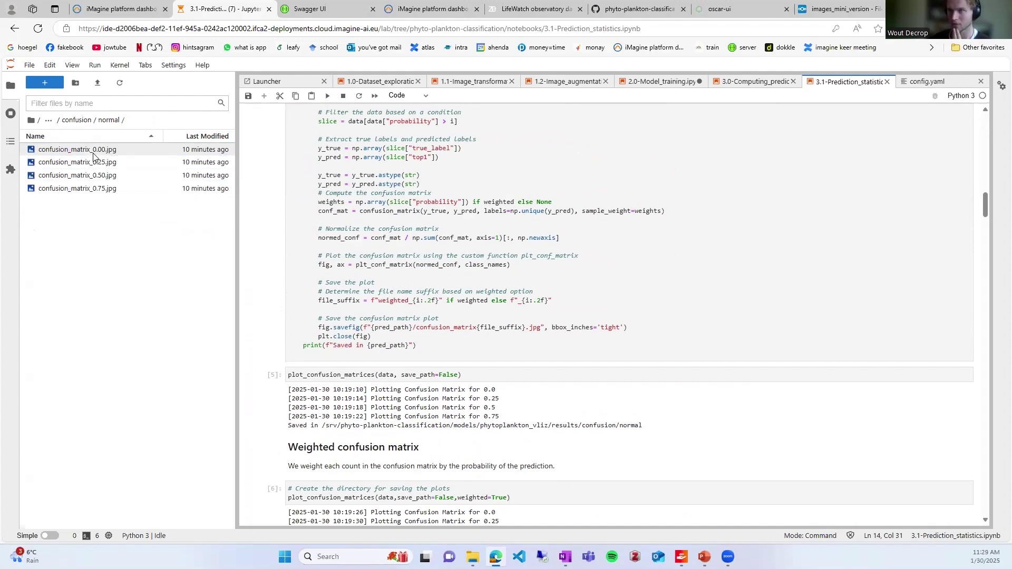
{"action": "double_click", "coordinate": [95, 151]}
{"action": "double_click", "coordinate": [113, 190]}
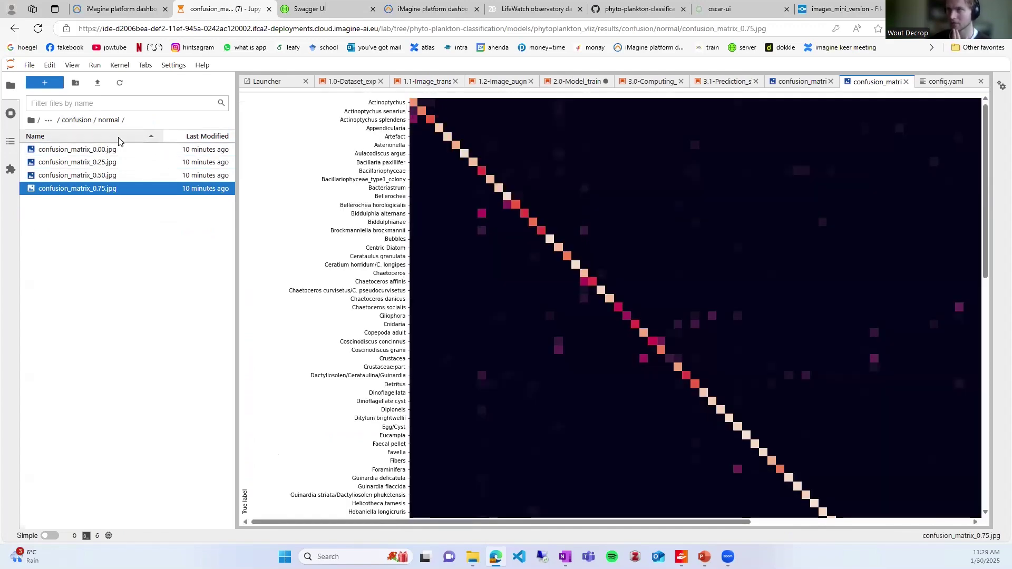
Compare the 0.00 confusion matrix, over its full height, with the 0.75 confusion matrix.
{"action": "double_click", "coordinate": [141, 152]}
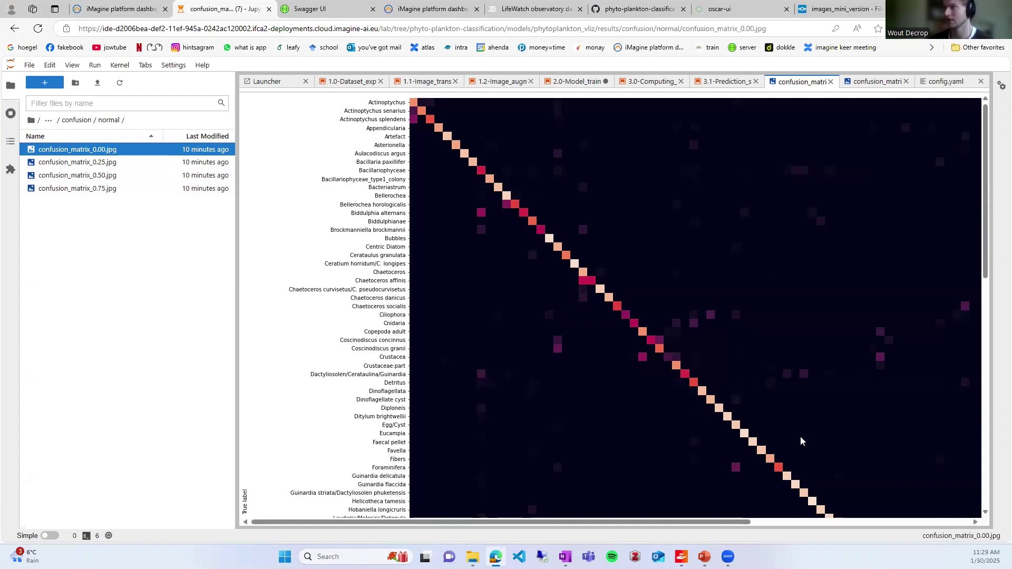
{"action": "scroll", "coordinate": [662, 360], "scroll_direction": "down", "scroll_amount": 4}
{"action": "scroll", "coordinate": [662, 359], "scroll_direction": "up", "scroll_amount": 4}
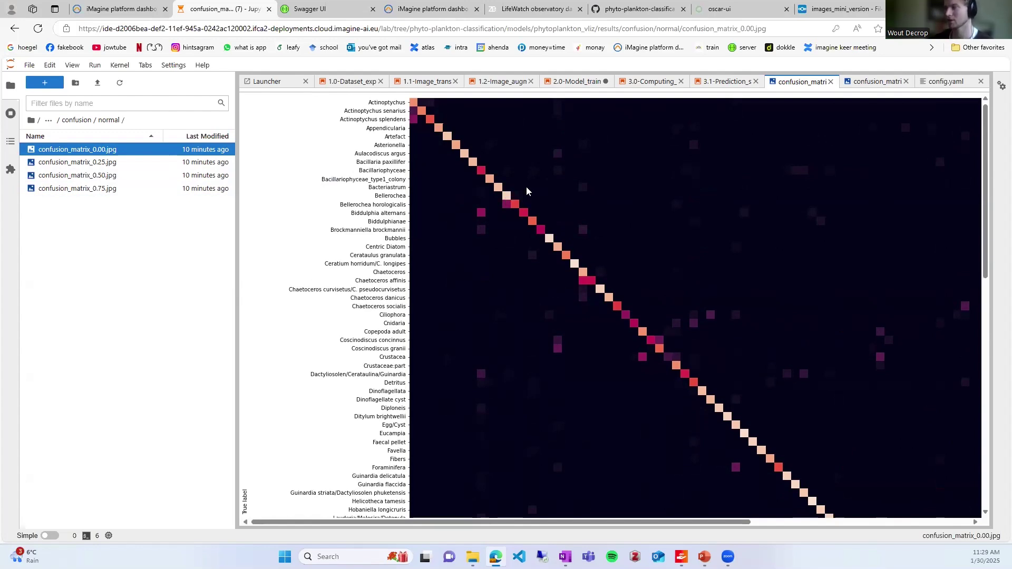
{"action": "double_click", "coordinate": [118, 193]}
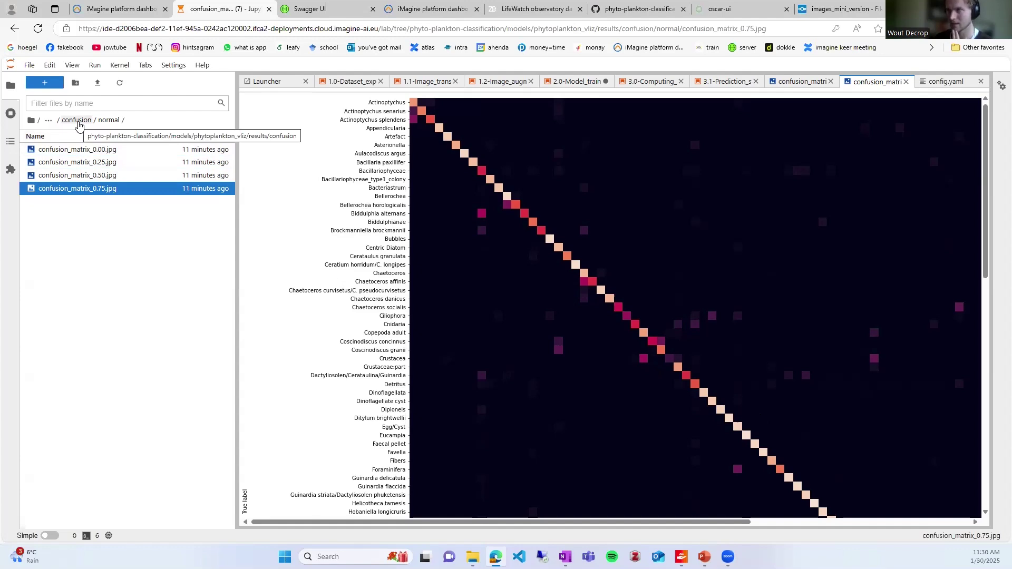
Open the Appendicularia.jpg metrics plot from the results/cut_off_changes folder.
{"action": "left_click", "coordinate": [79, 121]}
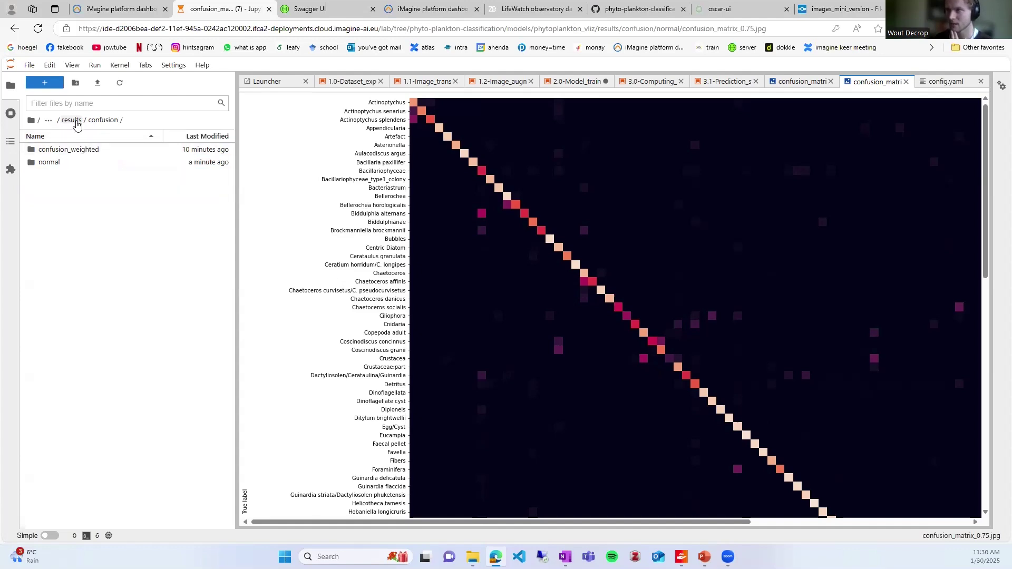
{"action": "left_click", "coordinate": [74, 121]}
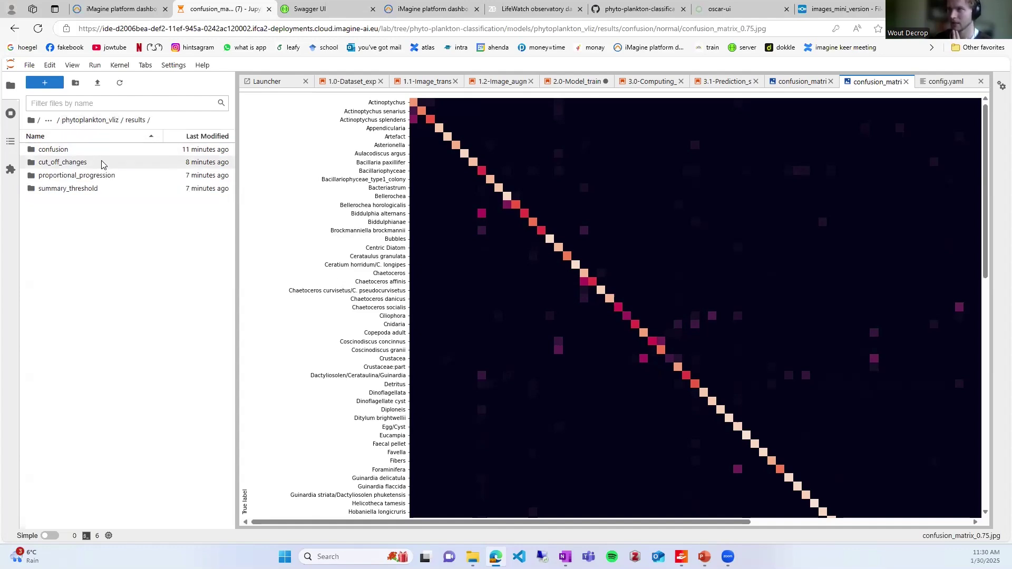
{"action": "left_click", "coordinate": [103, 164]}
{"action": "double_click", "coordinate": [103, 164]}
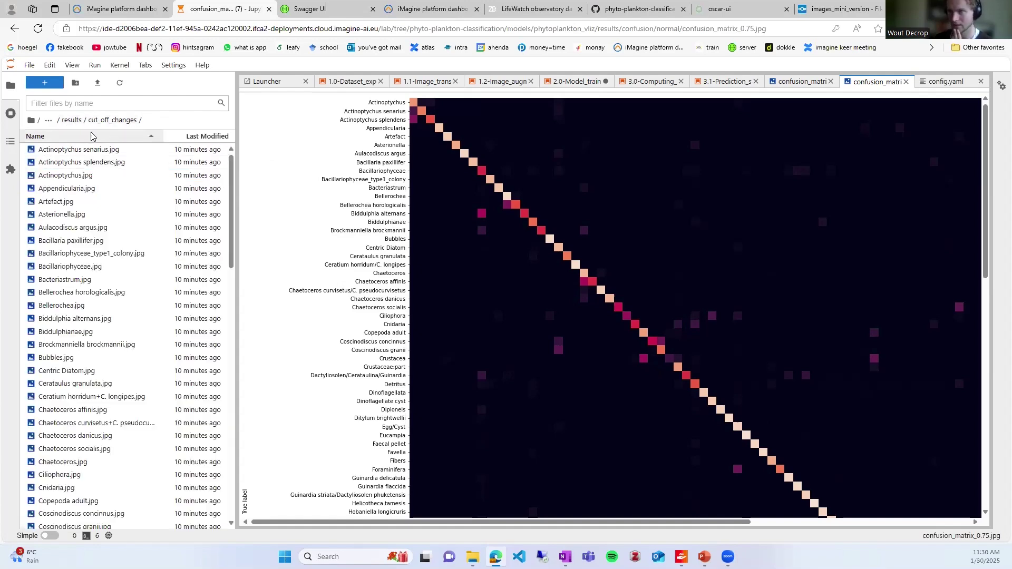
{"action": "left_click", "coordinate": [111, 191]}
{"action": "double_click", "coordinate": [110, 189]}
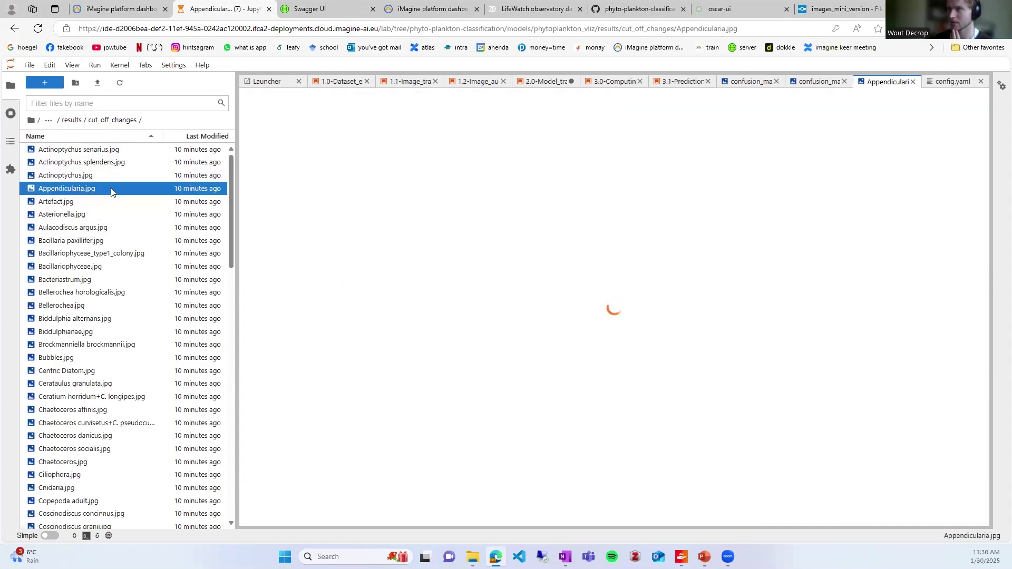
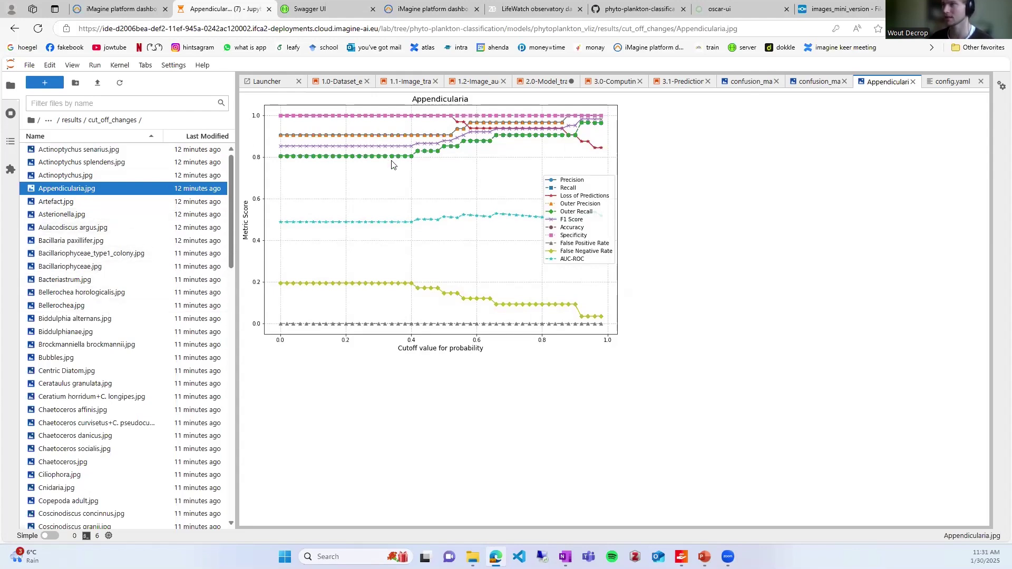
Open summary_threshold_plot.jpg from the saved_0.5 folder inside results/summary_threshold.
{"action": "left_click", "coordinate": [71, 120]}
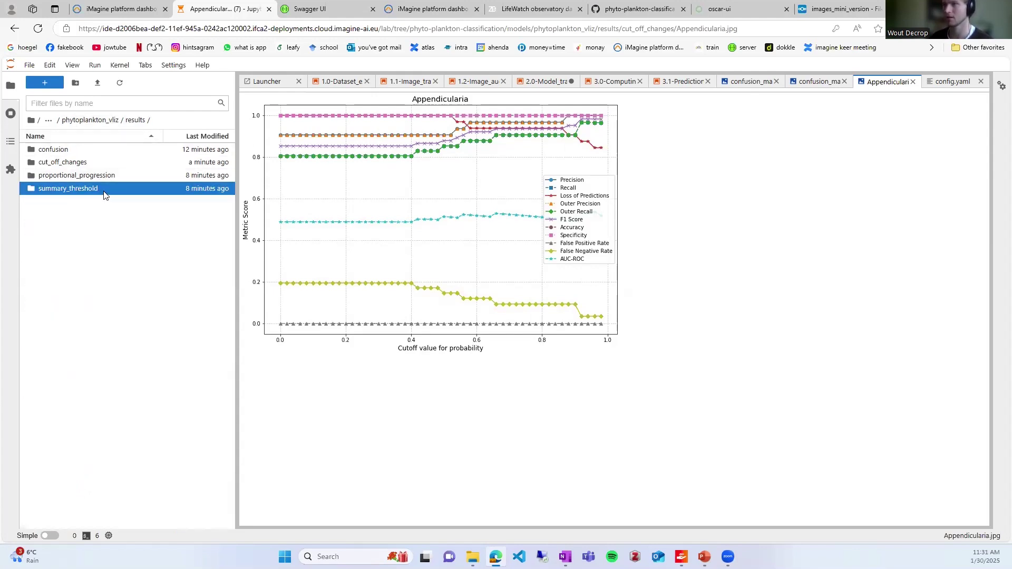
{"action": "double_click", "coordinate": [87, 153]}
{"action": "double_click", "coordinate": [90, 151]}
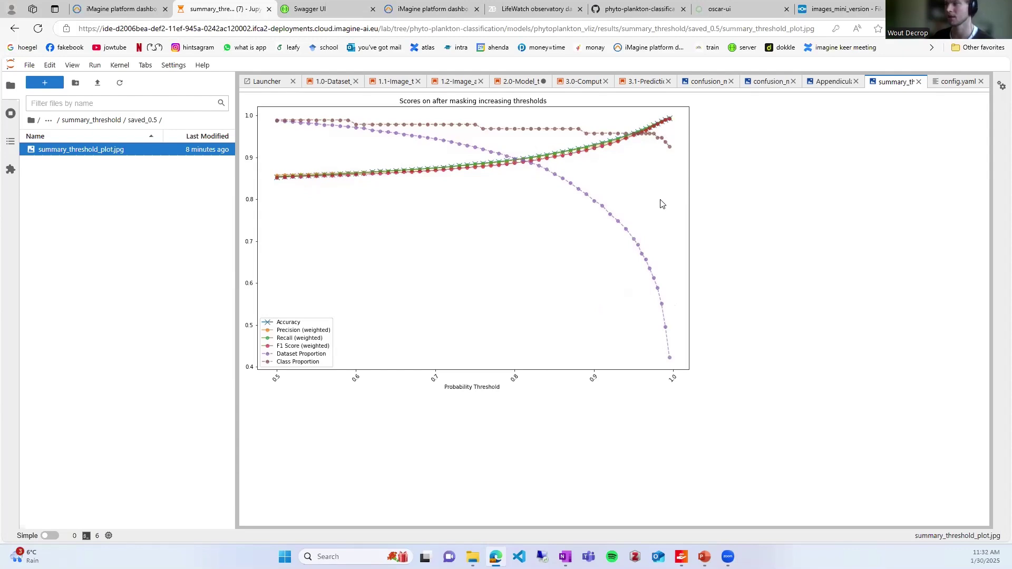
View the Appendicularia, Aulacodiscus argus and Cnidaria plots in the results/proportional_progression folder.
{"action": "left_click", "coordinate": [95, 122]}
{"action": "left_click", "coordinate": [75, 125]}
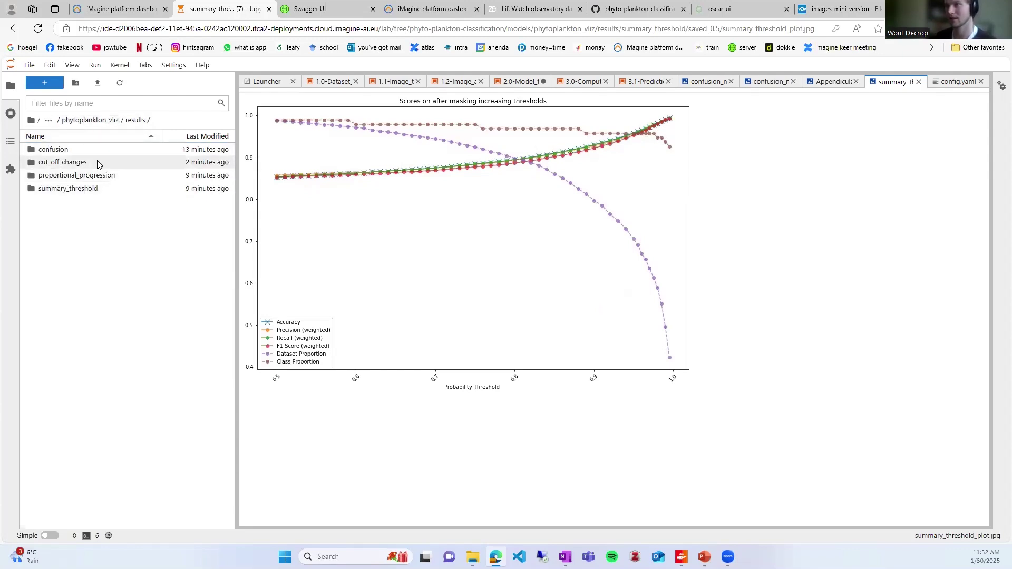
{"action": "left_click", "coordinate": [103, 172]}
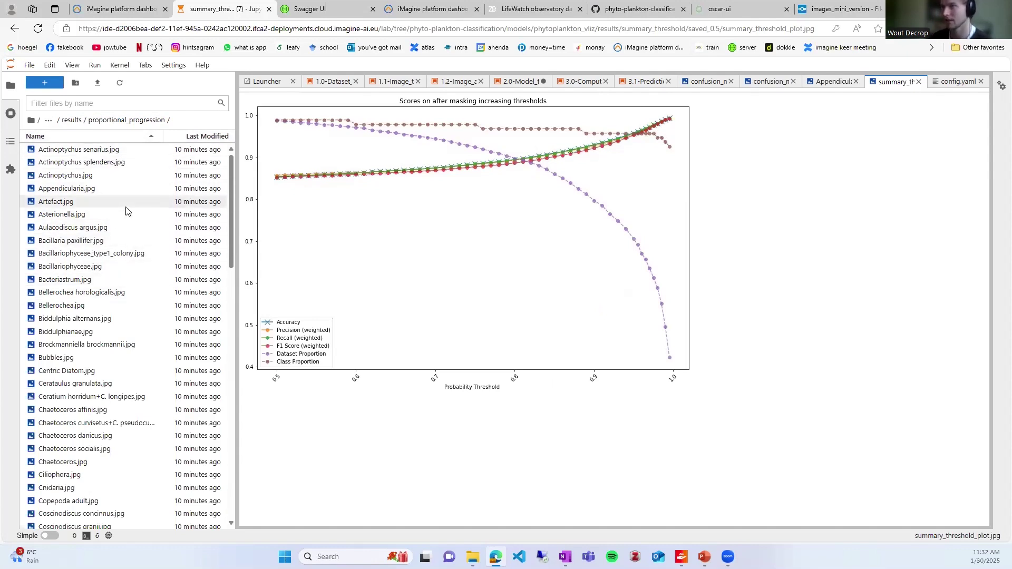
{"action": "double_click", "coordinate": [110, 191]}
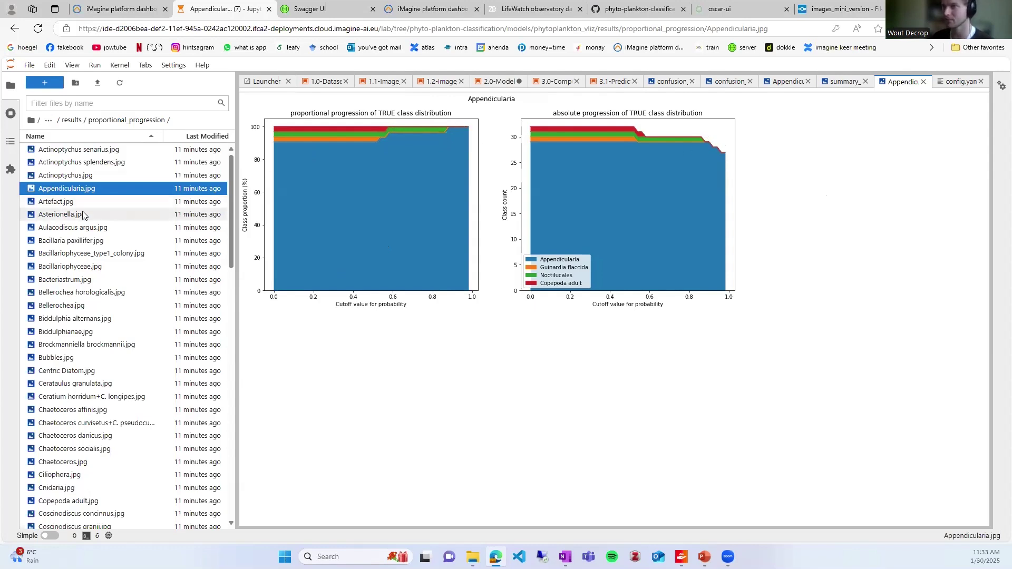
{"action": "double_click", "coordinate": [108, 232]}
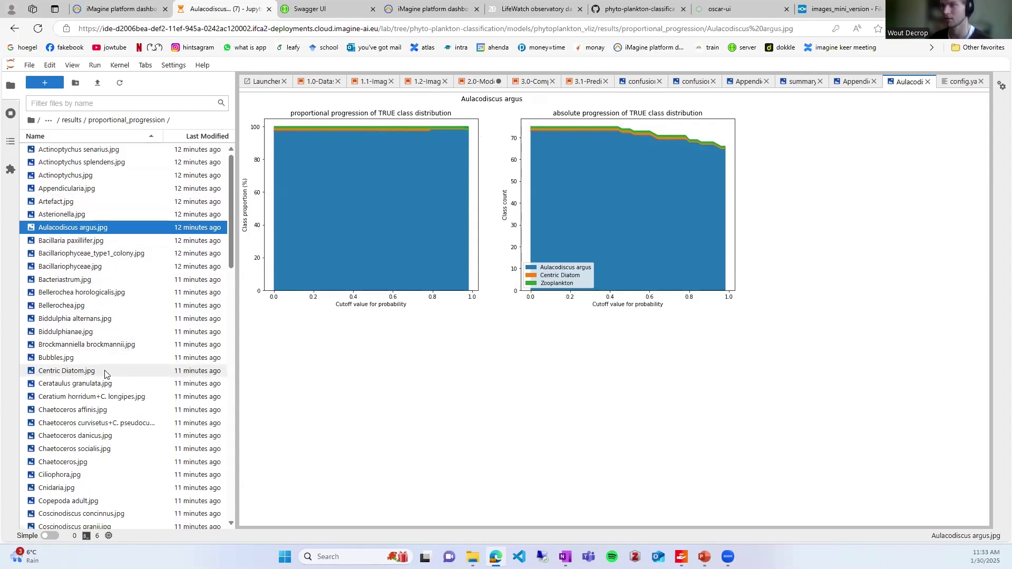
{"action": "double_click", "coordinate": [104, 487]}
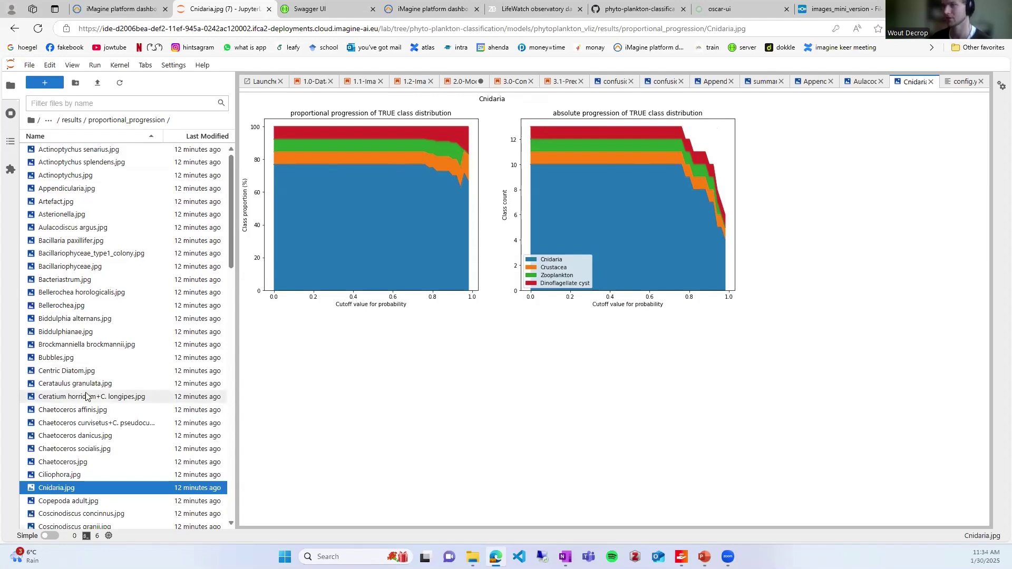
Find Eucampia.jpg among the proportional_progression class plots and open it.
{"action": "scroll", "coordinate": [106, 400], "scroll_direction": "down", "scroll_amount": 15}
{"action": "scroll", "coordinate": [125, 345], "scroll_direction": "down", "scroll_amount": 1}
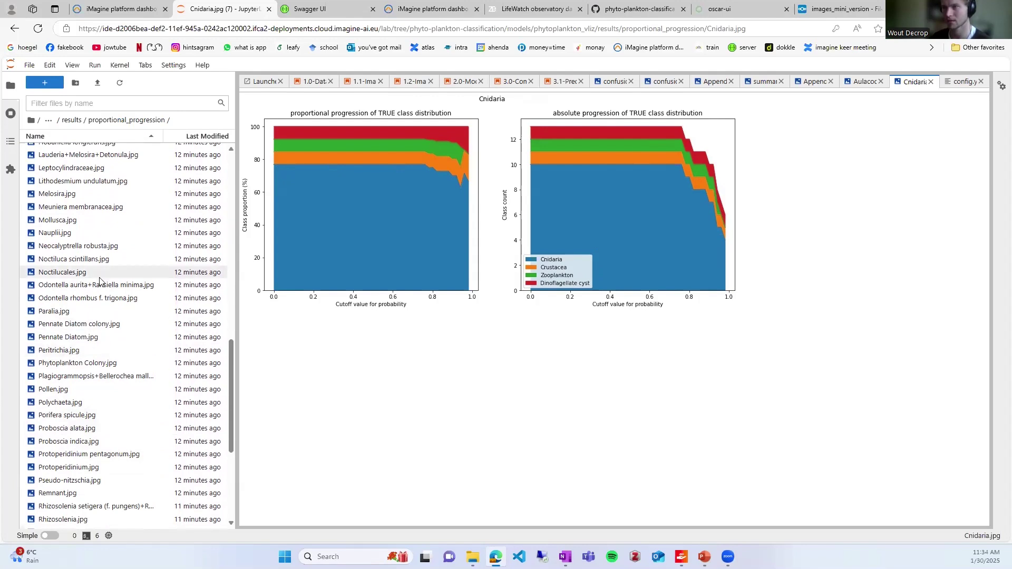
{"action": "scroll", "coordinate": [105, 290], "scroll_direction": "up", "scroll_amount": 3}
{"action": "scroll", "coordinate": [106, 208], "scroll_direction": "up", "scroll_amount": 3}
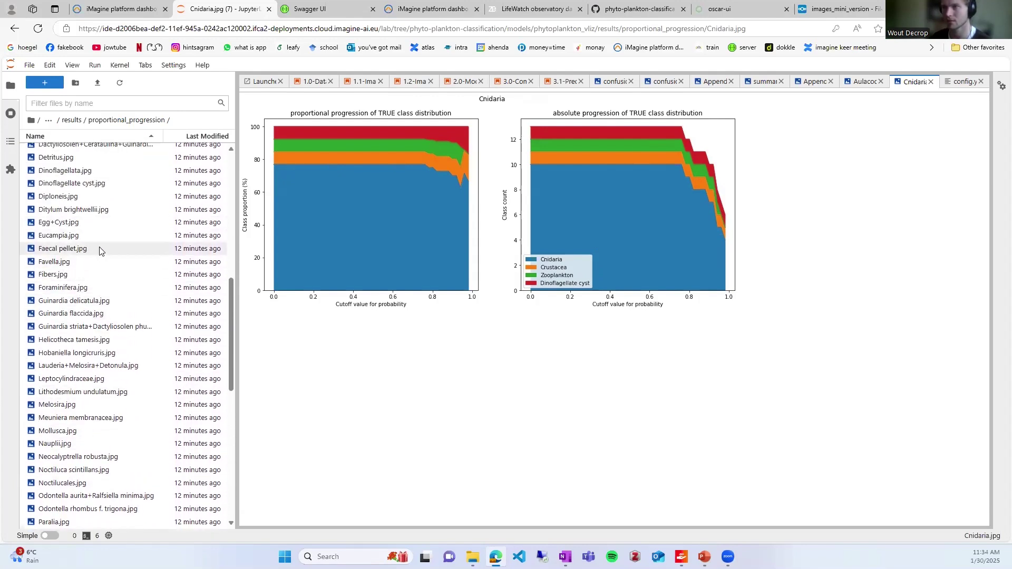
{"action": "double_click", "coordinate": [95, 236]}
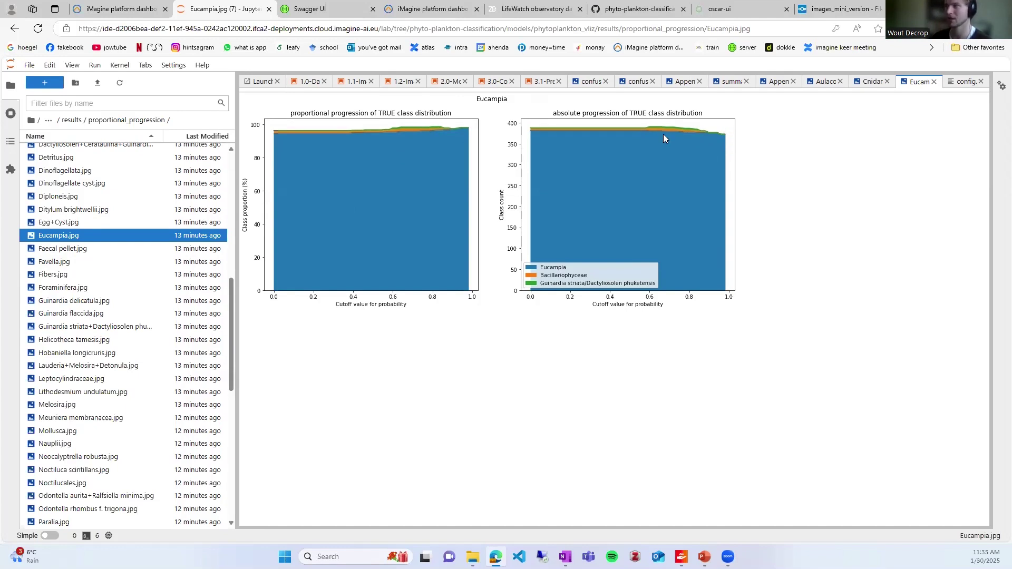
Browse the remaining class plot files, then revisit the open Aulacodiscus argus and Appendicularia proportional progression plots.
{"action": "scroll", "coordinate": [105, 317], "scroll_direction": "down", "scroll_amount": 8}
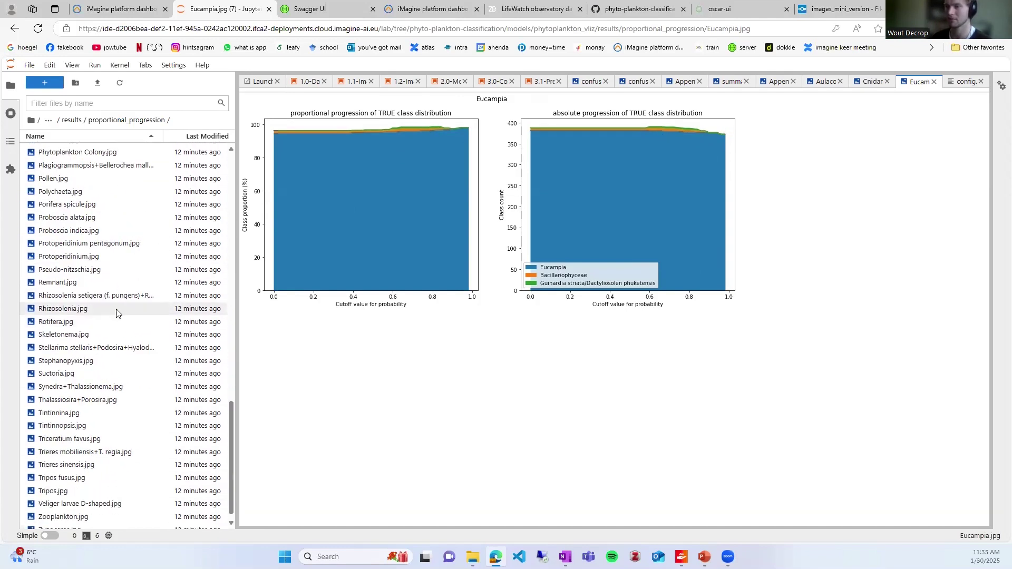
{"action": "scroll", "coordinate": [127, 326], "scroll_direction": "up", "scroll_amount": 14}
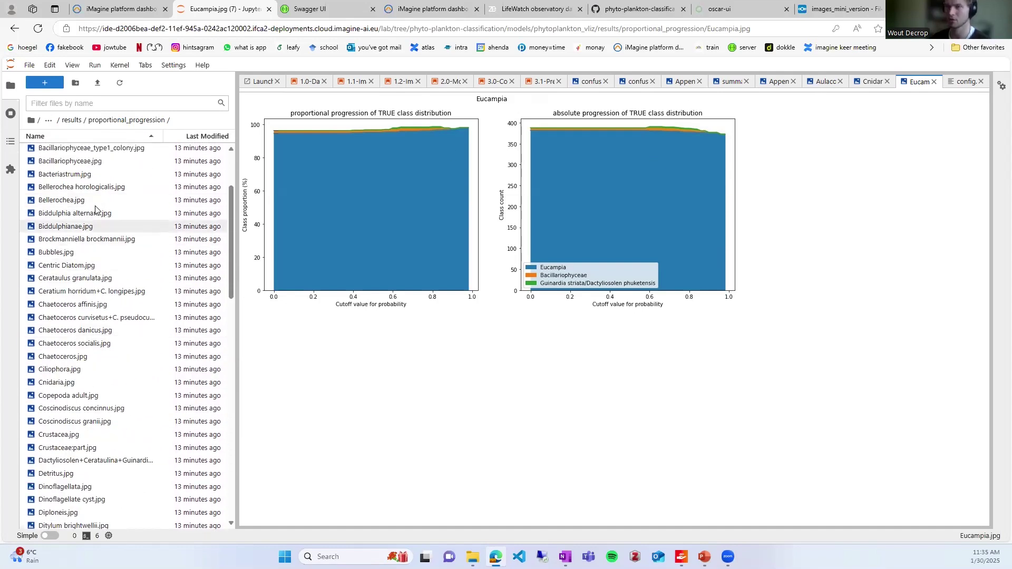
{"action": "left_click", "coordinate": [865, 83]}
{"action": "left_click", "coordinate": [829, 83]}
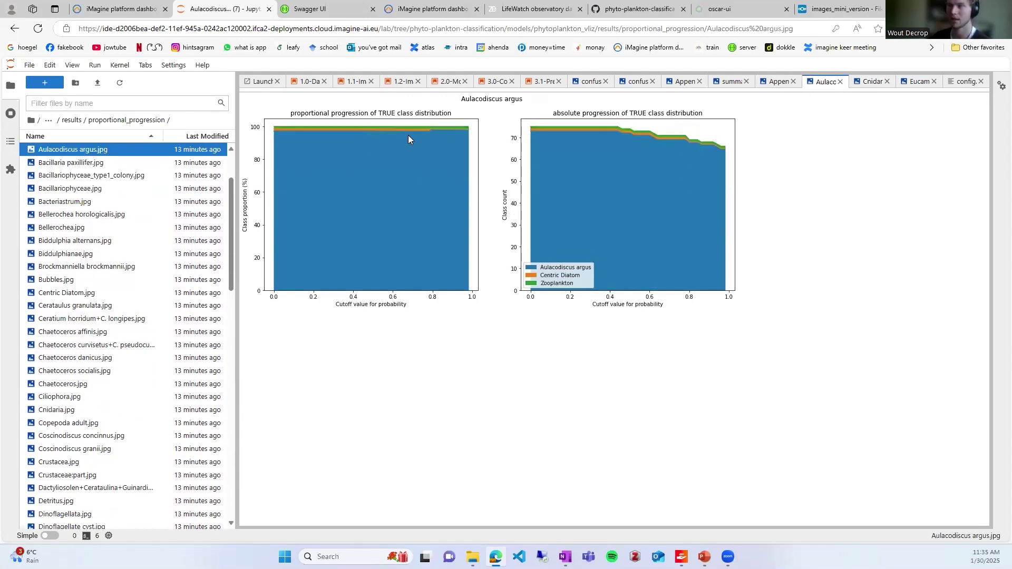
{"action": "left_click", "coordinate": [779, 82]}
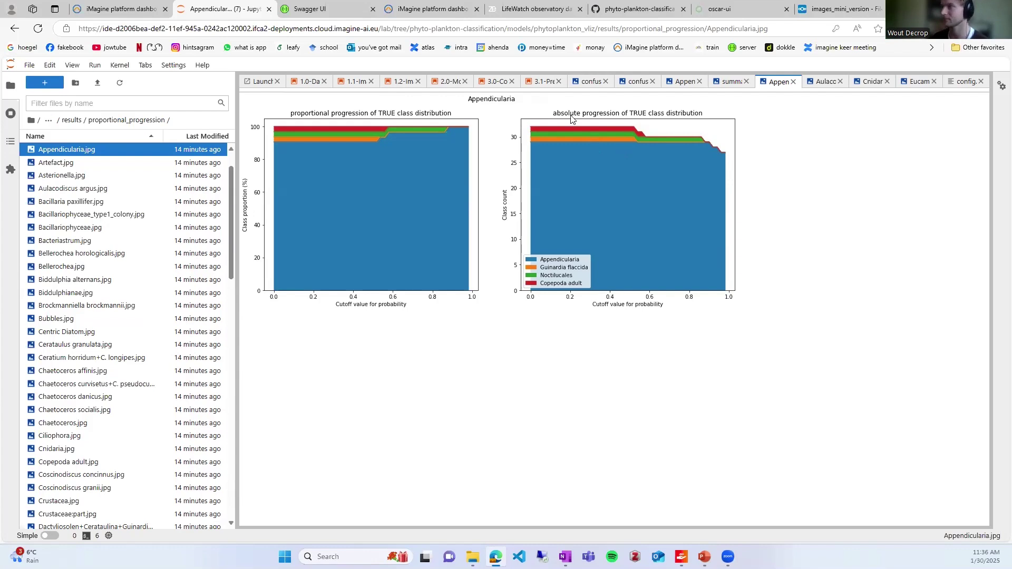
Close all open result images: the confusion matrices, summary threshold plot and class plots.
{"action": "left_click", "coordinate": [606, 81]}
{"action": "left_click", "coordinate": [631, 81]}
{"action": "left_click", "coordinate": [658, 81]}
{"action": "left_click", "coordinate": [690, 82]}
{"action": "left_click", "coordinate": [728, 82]}
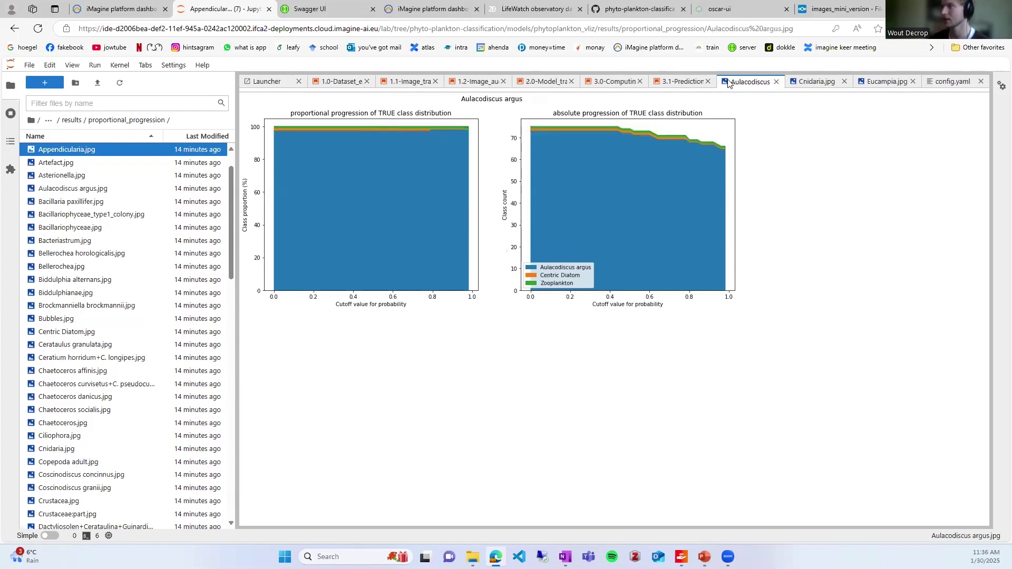
{"action": "left_click", "coordinate": [776, 82]}
{"action": "left_click", "coordinate": [829, 82]}
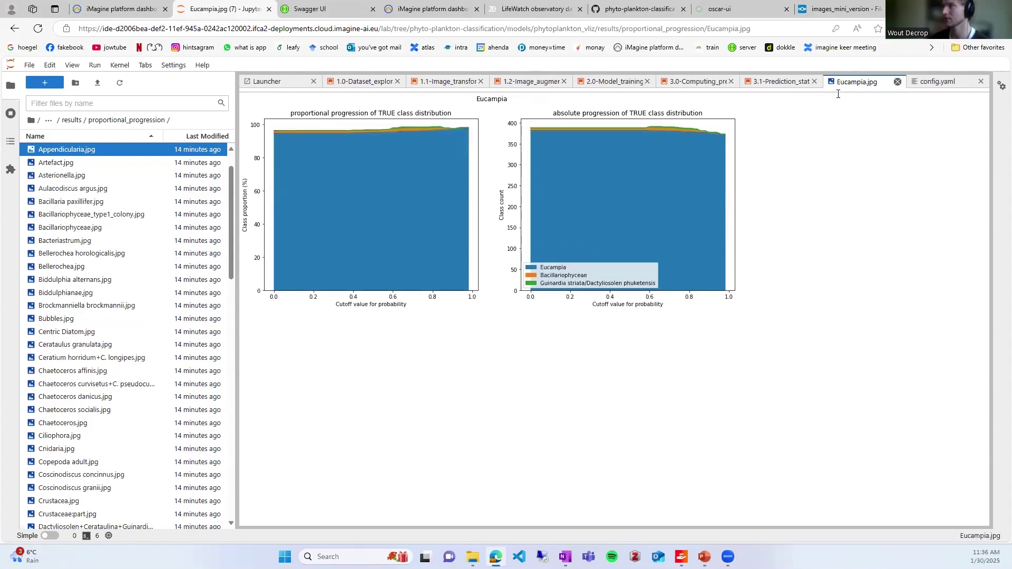
{"action": "left_click", "coordinate": [897, 82]}
Check the training output in the 2.0-Model_training notebook, then browse to the new models/2025-01-30_102351 folder.
{"action": "left_click", "coordinate": [678, 83]}
{"action": "scroll", "coordinate": [574, 312], "scroll_direction": "down", "scroll_amount": 20}
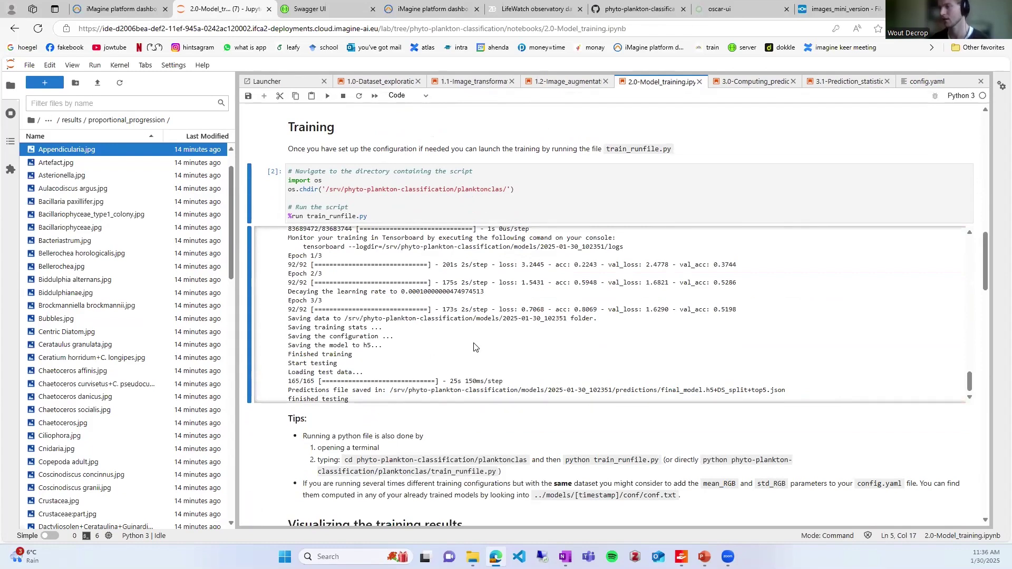
{"action": "left_click", "coordinate": [72, 120]}
{"action": "left_click", "coordinate": [66, 121]}
{"action": "left_click", "coordinate": [66, 122]}
{"action": "double_click", "coordinate": [78, 152]}
{"action": "double_click", "coordinate": [79, 152]}
{"action": "left_click", "coordinate": [87, 120]}
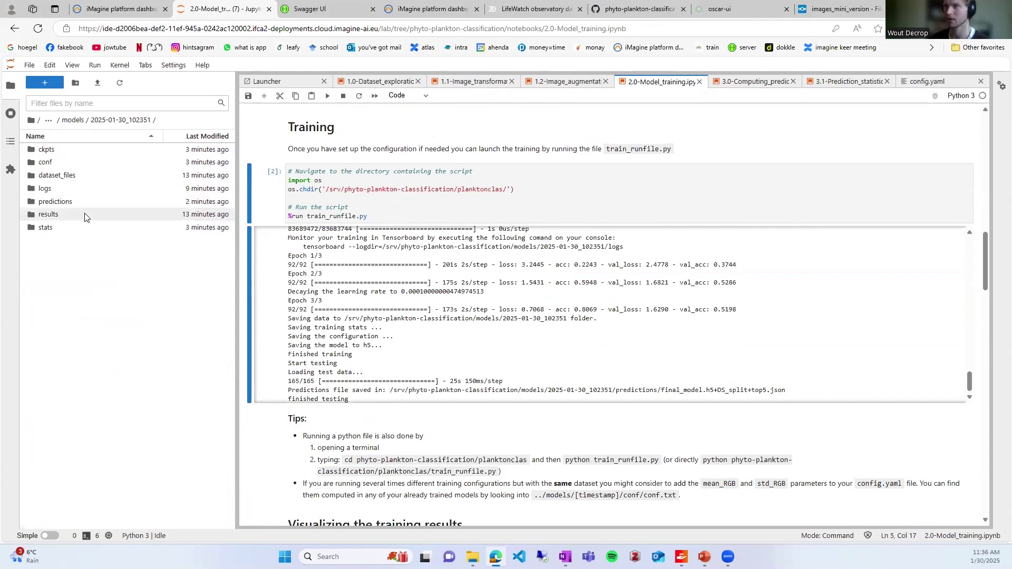
Return to the 3.1-Prediction_statistics notebook and locate the TIMESTAMP parameter in the Import data cell.
{"action": "left_click", "coordinate": [850, 83]}
{"action": "scroll", "coordinate": [544, 285], "scroll_direction": "up", "scroll_amount": 15}
{"action": "scroll", "coordinate": [498, 261], "scroll_direction": "up", "scroll_amount": 10}
{"action": "scroll", "coordinate": [414, 341], "scroll_direction": "down", "scroll_amount": 3}
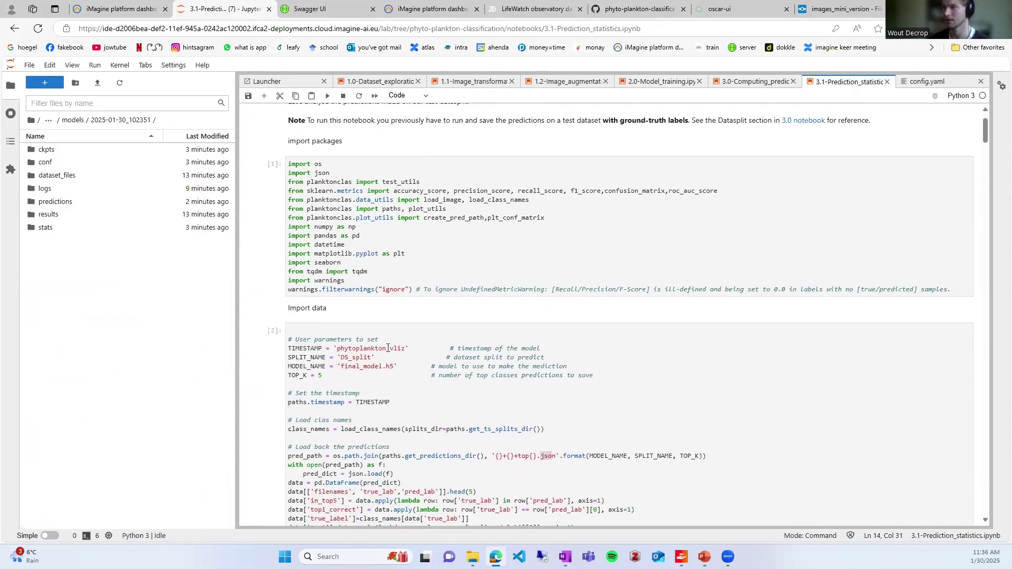
Open the training monitor of the demo jupyter deployment created 2025-01-30 from the iMagine deployments list.
{"action": "scroll", "coordinate": [369, 358], "scroll_direction": "down", "scroll_amount": 1}
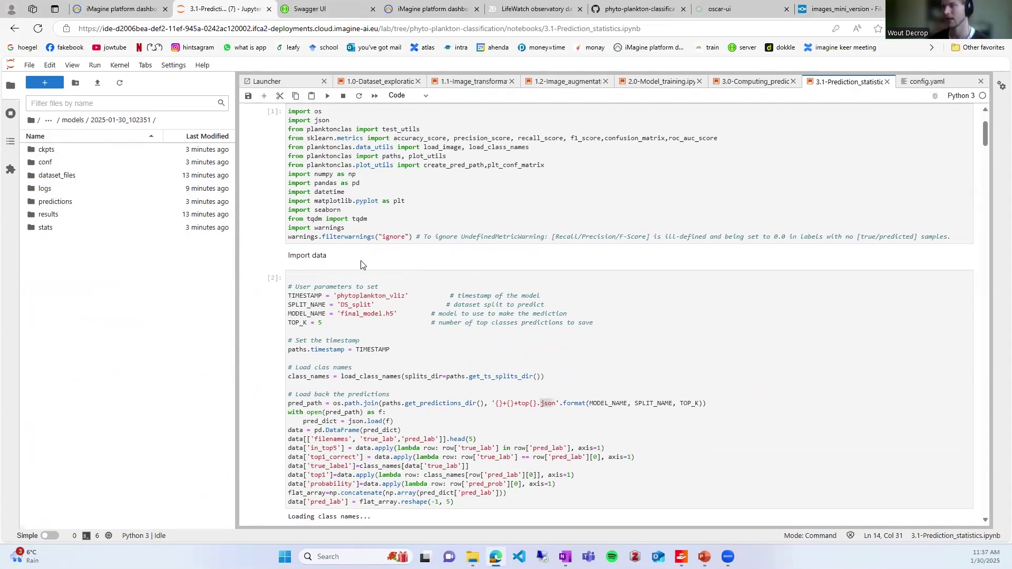
{"action": "left_click", "coordinate": [121, 5]}
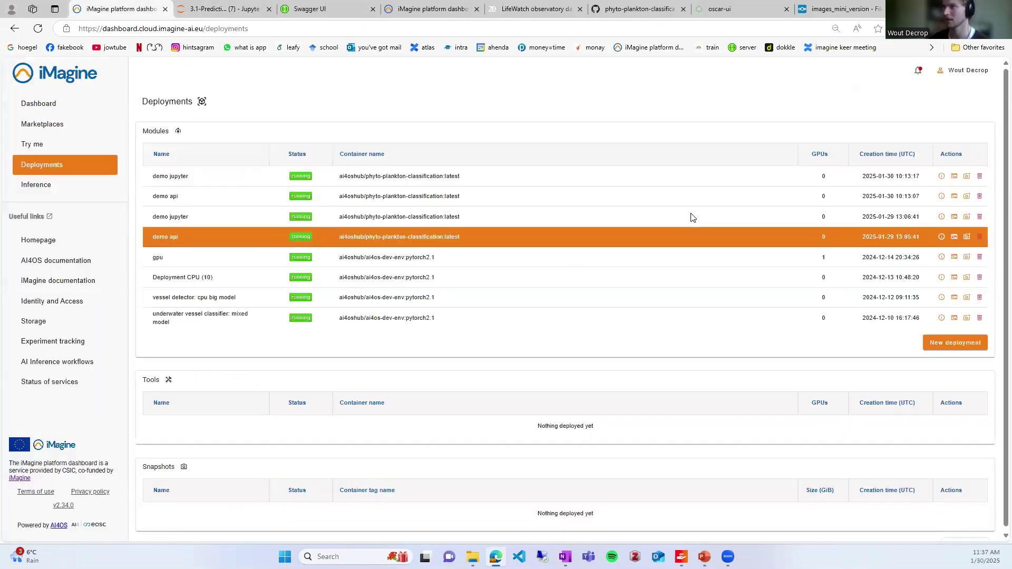
{"action": "left_click", "coordinate": [943, 177]}
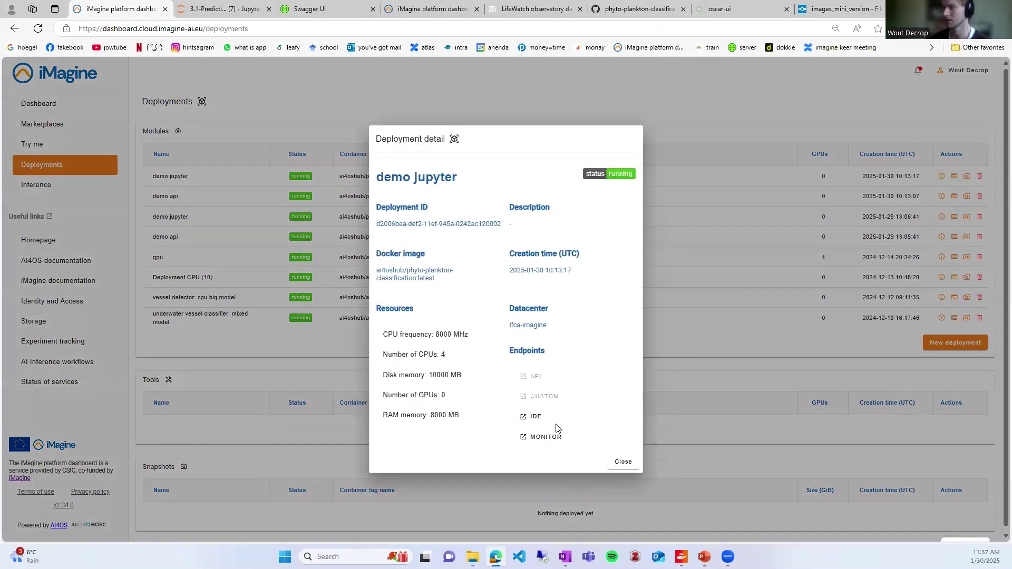
{"action": "left_click", "coordinate": [527, 437]}
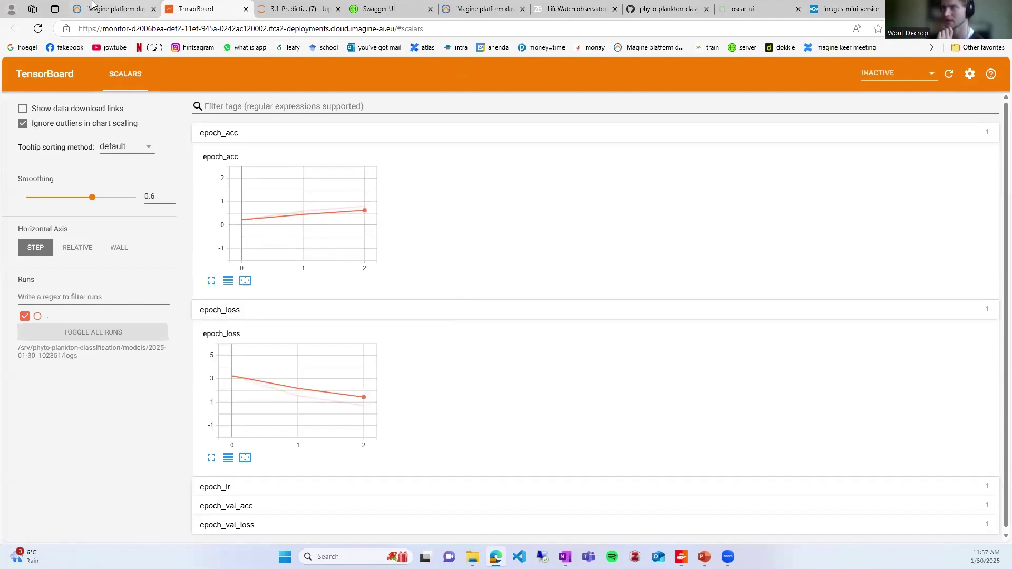
Open the training monitor of the demo api deployment created 2025-01-30 and inspect its epoch_acc and epoch_loss curves.
{"action": "left_click", "coordinate": [93, 7]}
{"action": "left_click", "coordinate": [803, 390]}
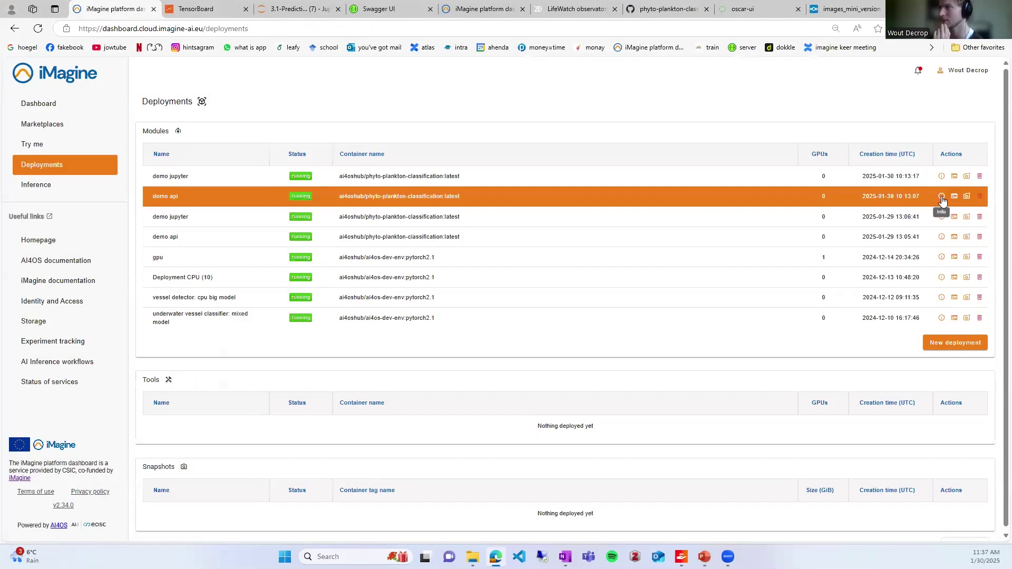
{"action": "left_click", "coordinate": [941, 196]}
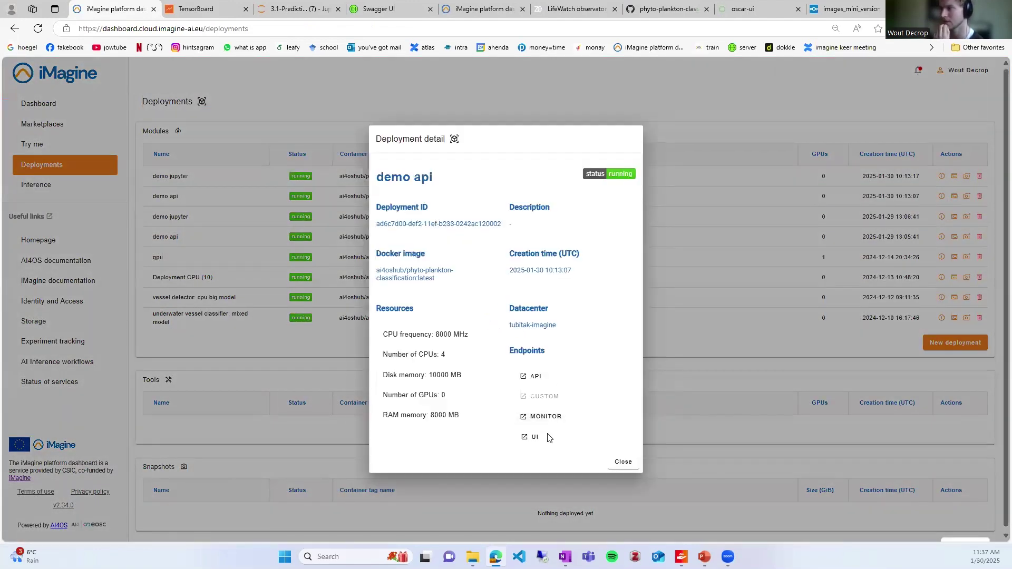
{"action": "left_click", "coordinate": [546, 417]}
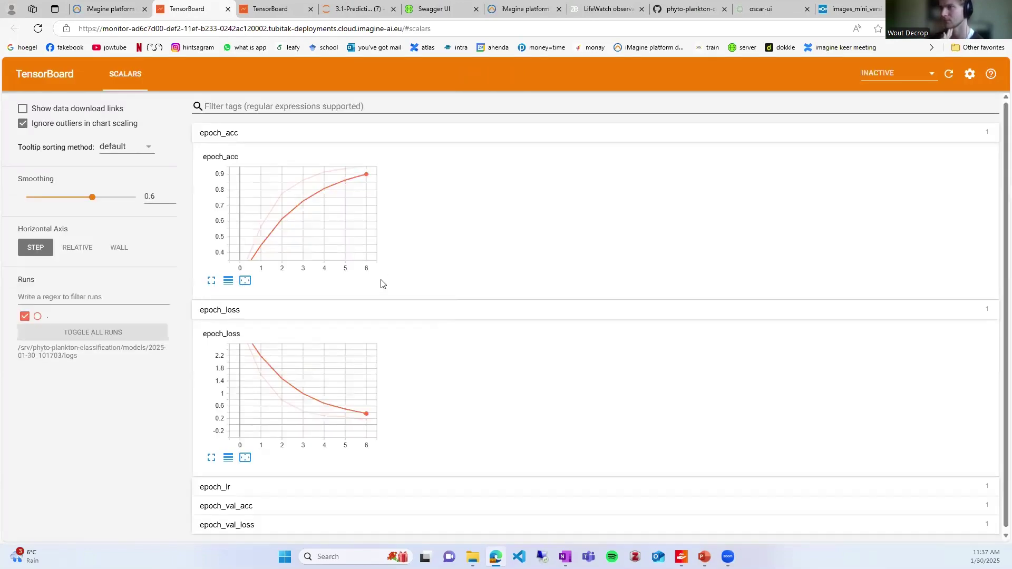
{"action": "mouse_move", "coordinate": [362, 235]}
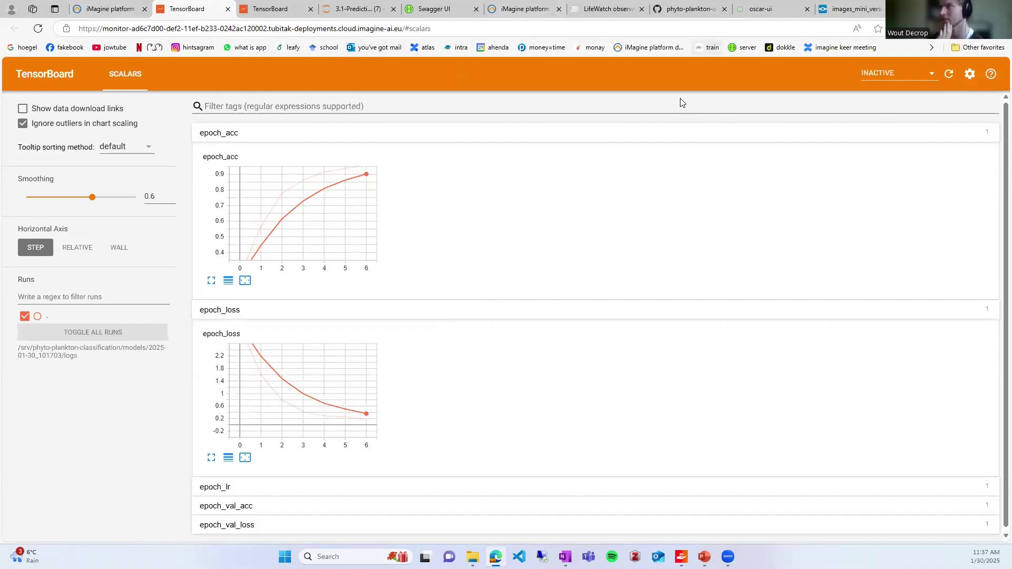
Open the Phytoplankton species classifier (VLIZ) module in the iMagine marketplace and launch its trial UI.
{"action": "left_click", "coordinate": [765, 9]}
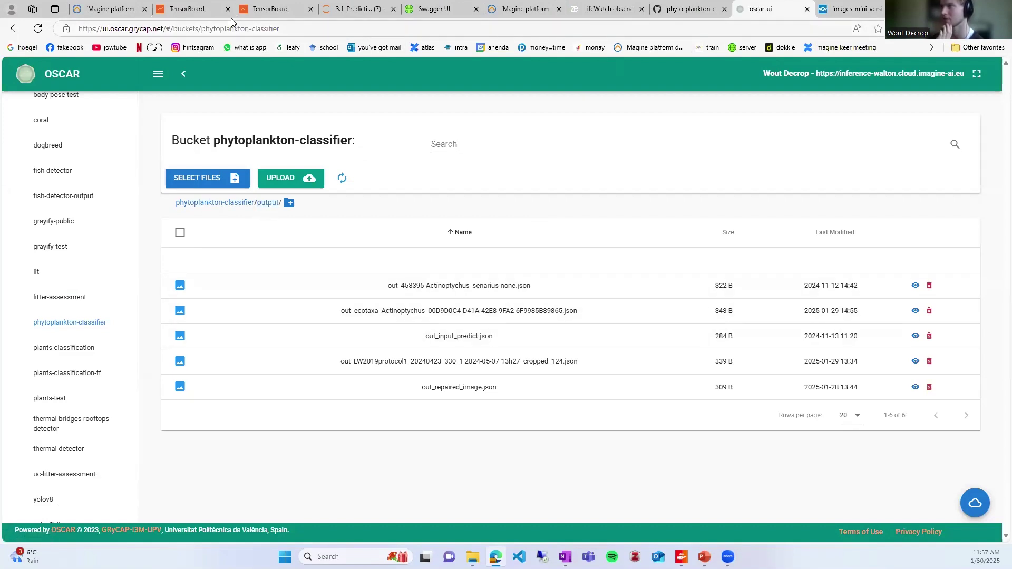
{"action": "left_click", "coordinate": [112, 6]}
{"action": "left_click", "coordinate": [753, 400]}
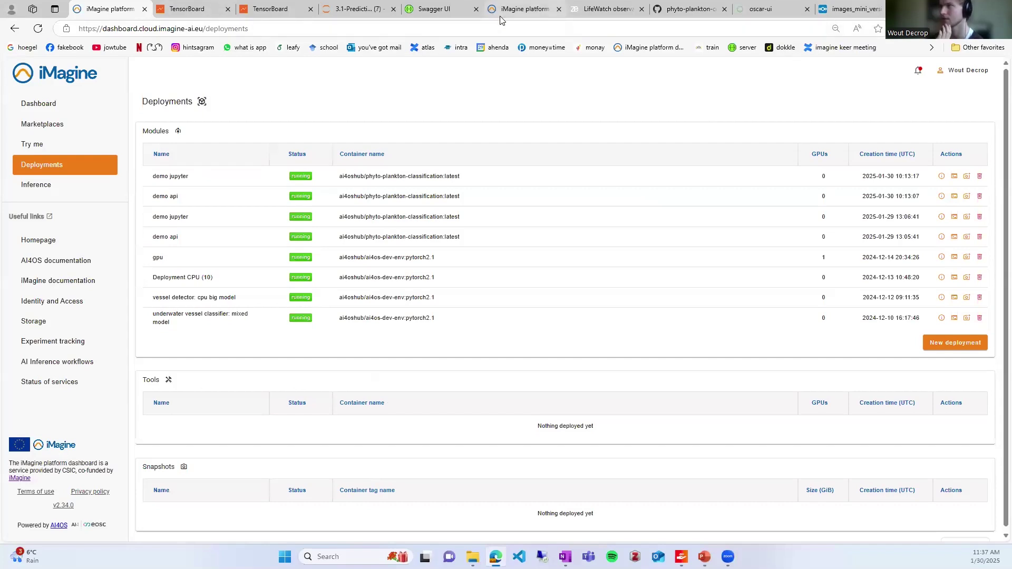
{"action": "left_click", "coordinate": [52, 124]}
{"action": "scroll", "coordinate": [582, 369], "scroll_direction": "down", "scroll_amount": 3}
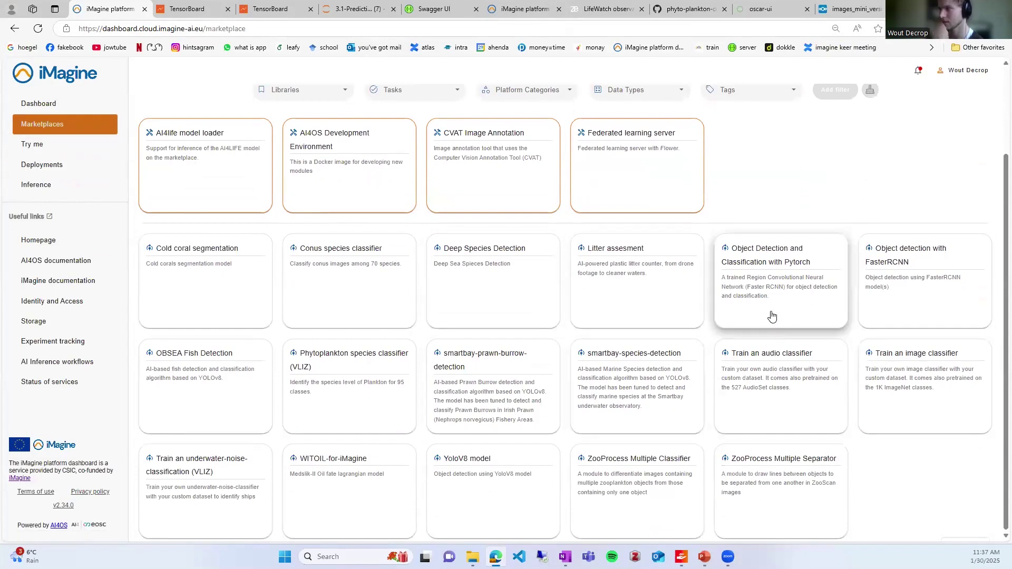
{"action": "left_click", "coordinate": [372, 395]}
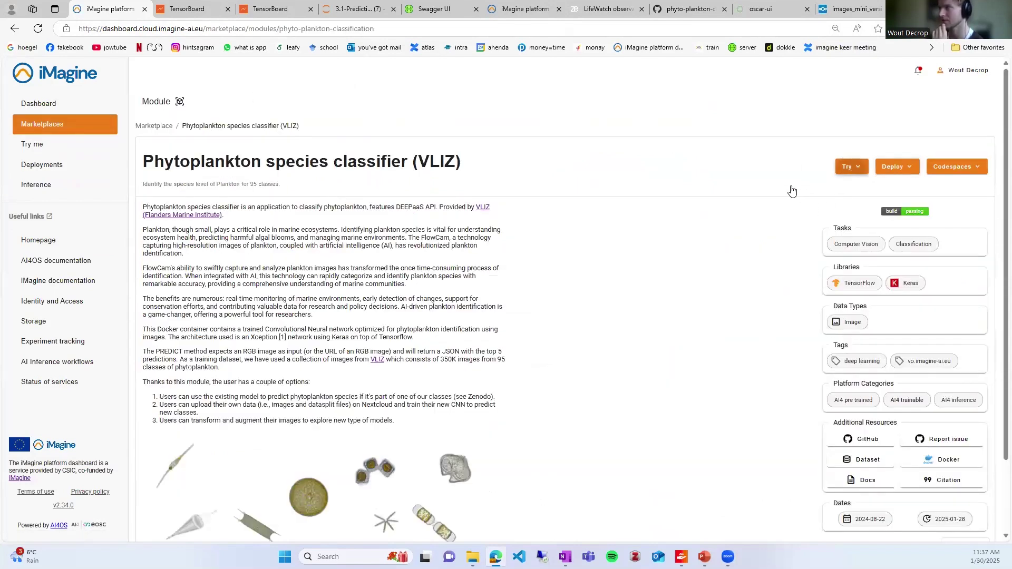
{"action": "left_click", "coordinate": [845, 166]}
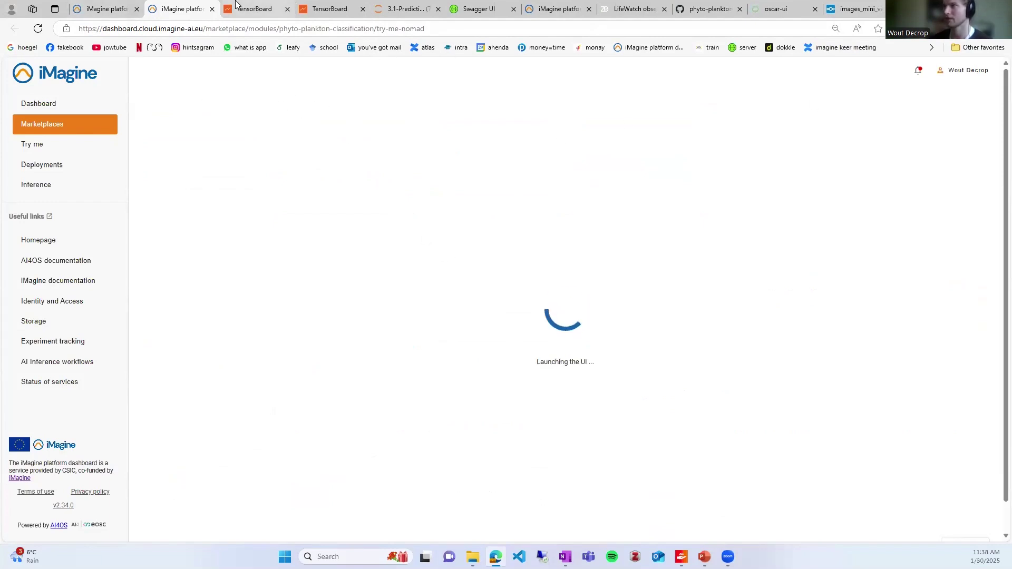
Recheck the demo api training curves, then view the module flowchart at the start of README_marketplace.md on GitHub.
{"action": "left_click", "coordinate": [254, 9]}
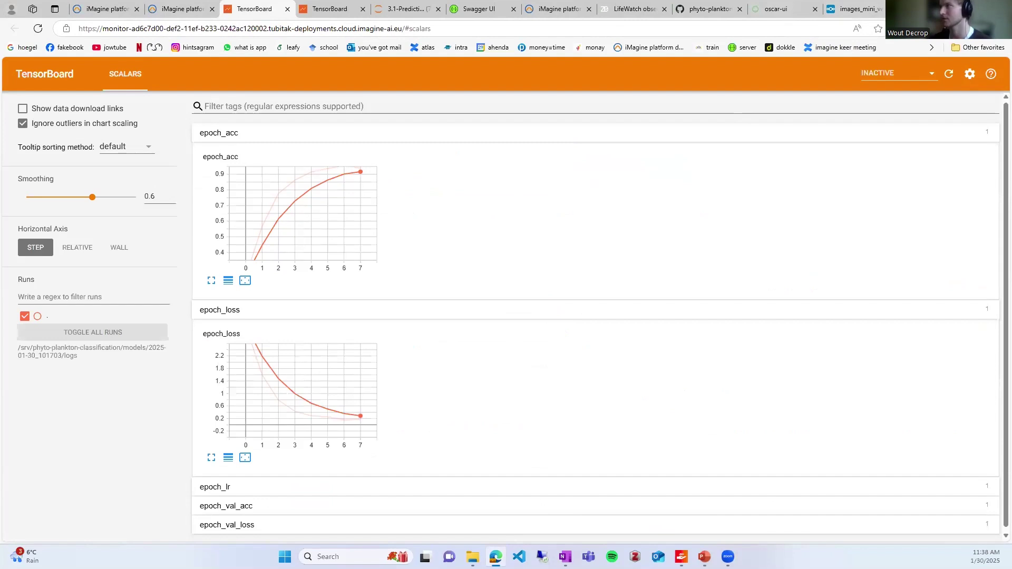
{"action": "key", "text": "super+Down"}
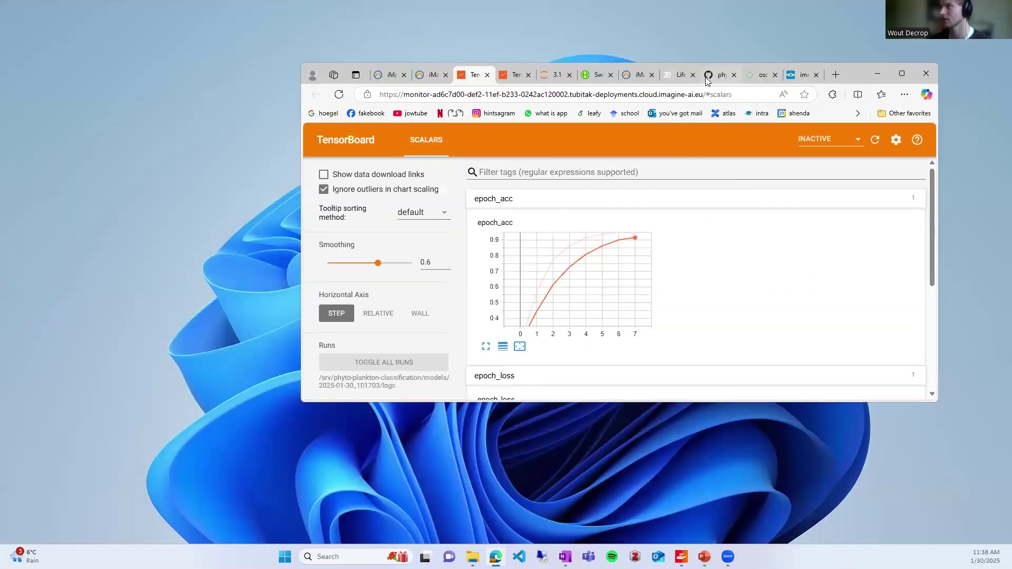
{"action": "left_click", "coordinate": [712, 72]}
{"action": "left_click", "coordinate": [905, 71]}
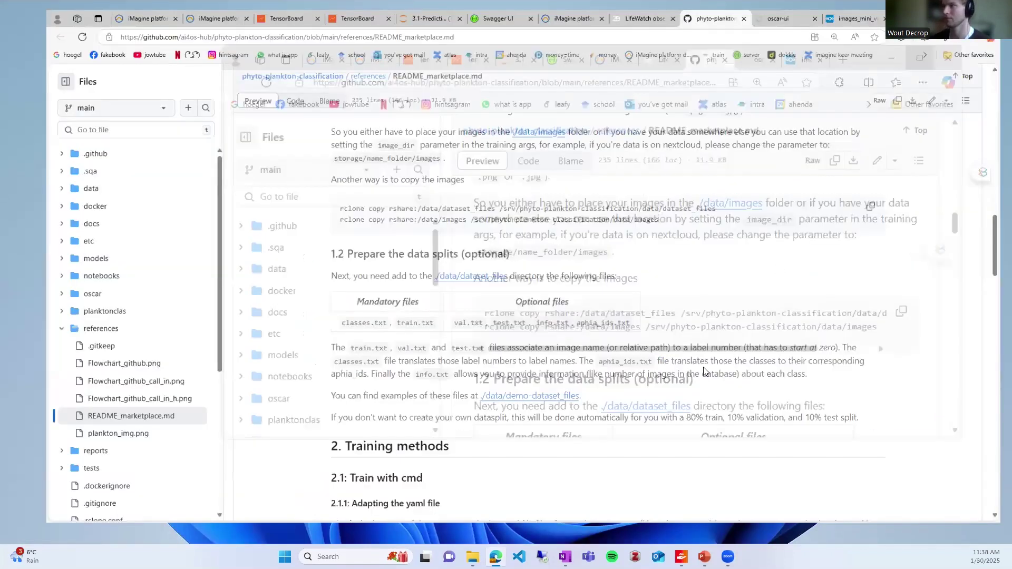
{"action": "scroll", "coordinate": [702, 377], "scroll_direction": "up", "scroll_amount": 20}
{"action": "scroll", "coordinate": [276, 369], "scroll_direction": "down", "scroll_amount": 1}
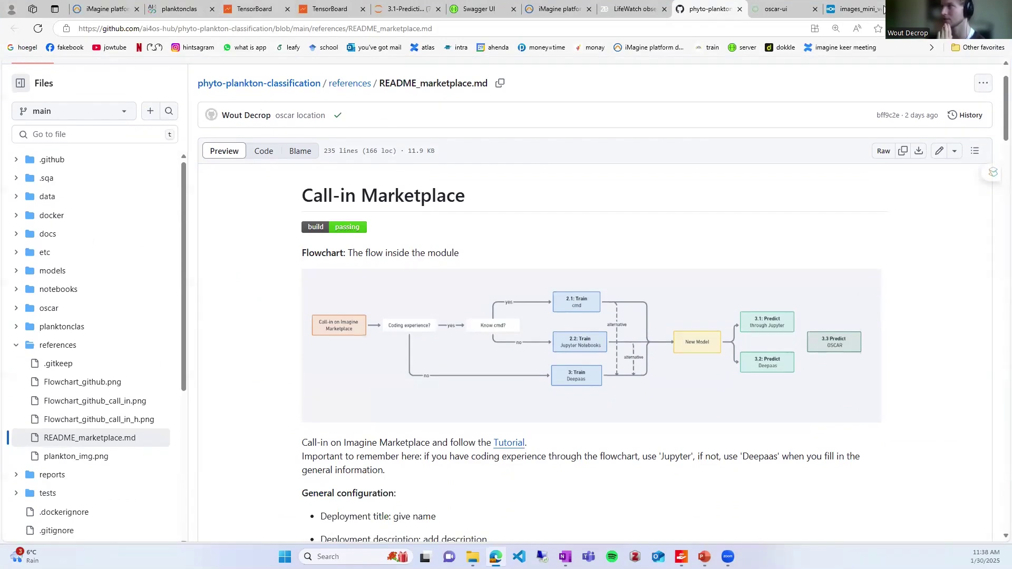
Return to JupyterLab and skim the 3.0-Computing_predictions notebook around the local image predictions.
{"action": "left_click", "coordinate": [967, 8]}
{"action": "left_click", "coordinate": [612, 64]}
{"action": "left_click", "coordinate": [963, 56]}
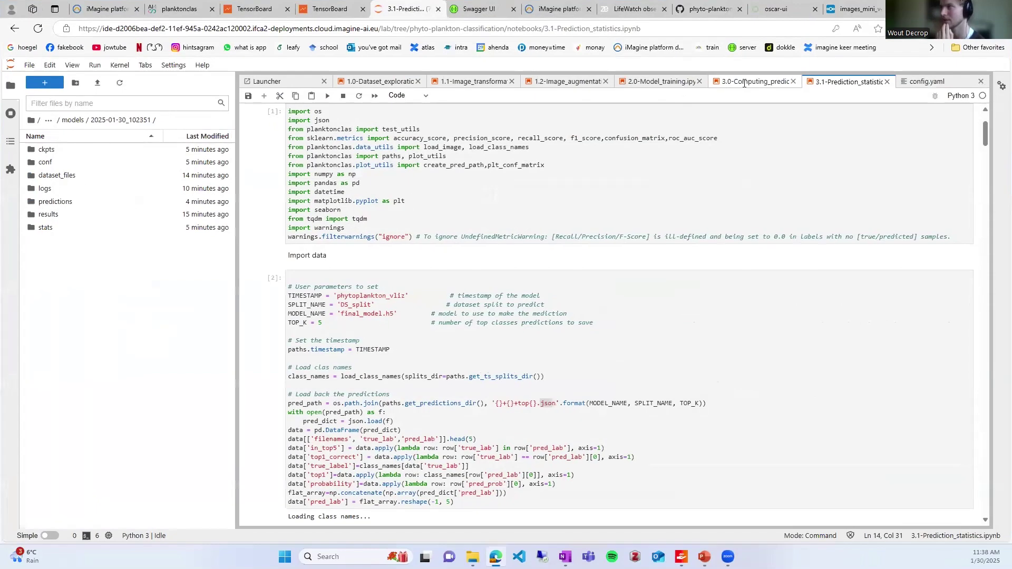
{"action": "left_click", "coordinate": [751, 81]}
{"action": "scroll", "coordinate": [516, 289], "scroll_direction": "down", "scroll_amount": 10}
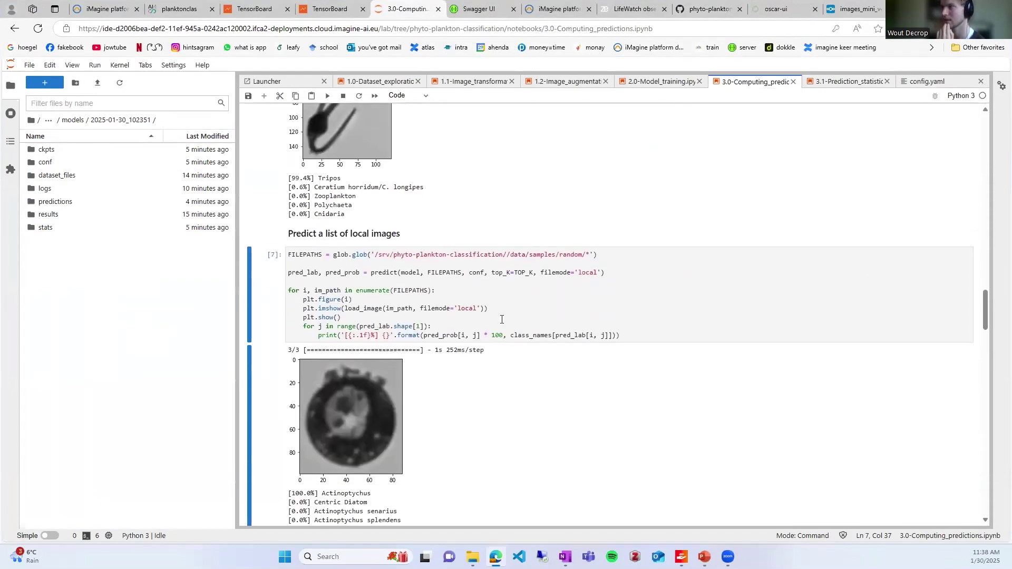
{"action": "scroll", "coordinate": [517, 289], "scroll_direction": "up", "scroll_amount": 10}
Locate the train_runfile.py cell in the 2.0-Model_training notebook, then browse to the phyto-plankton-classification/planktonclas folder.
{"action": "left_click", "coordinate": [663, 81]}
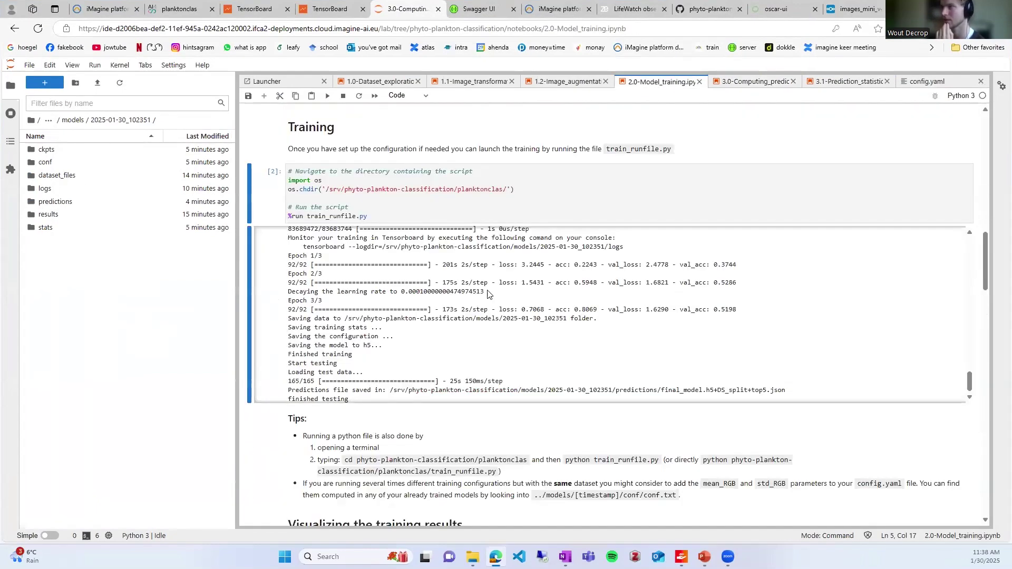
{"action": "double_click", "coordinate": [485, 191]}
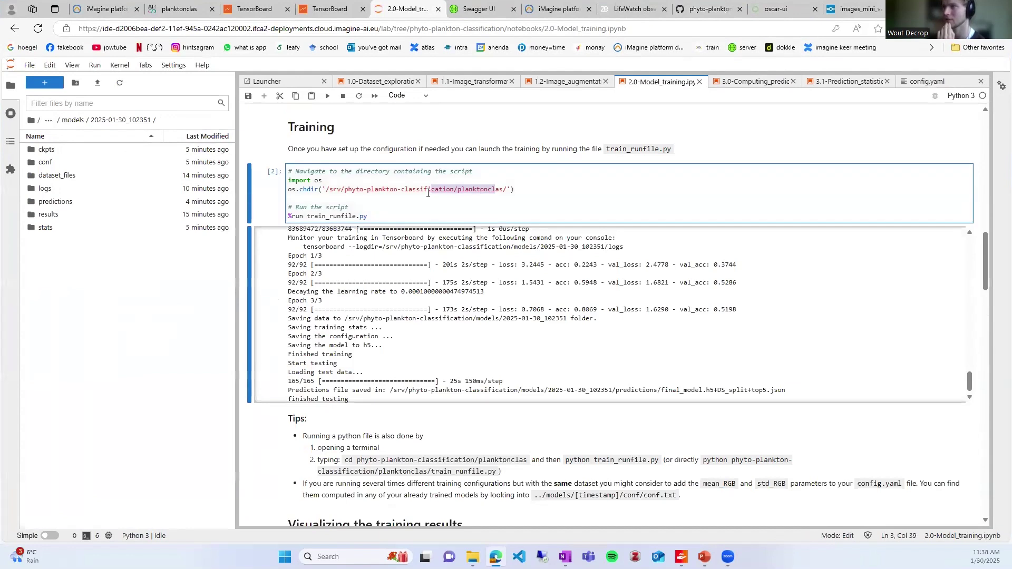
{"action": "left_click", "coordinate": [356, 216]}
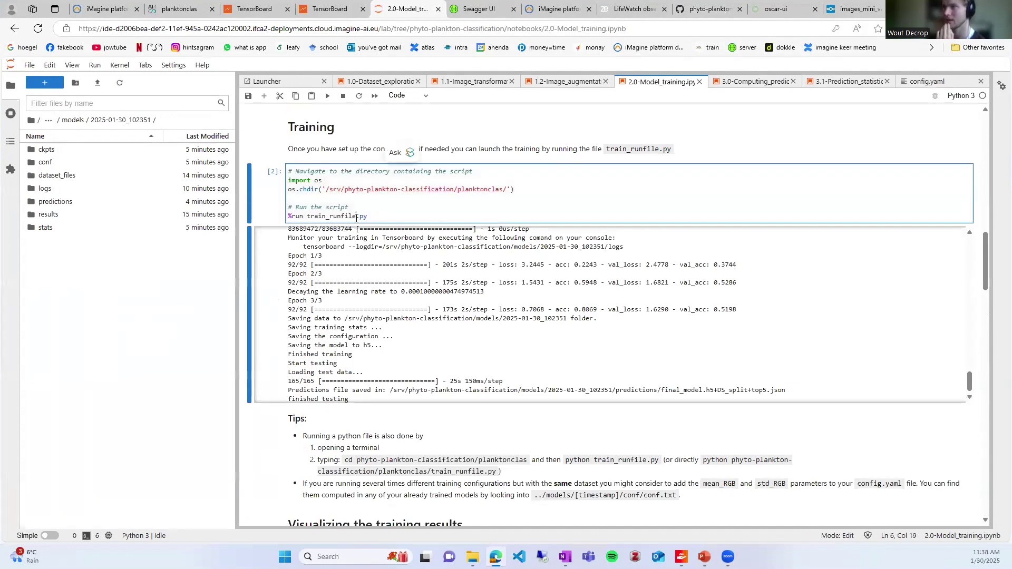
{"action": "left_click", "coordinate": [72, 120]}
{"action": "left_click", "coordinate": [86, 120]}
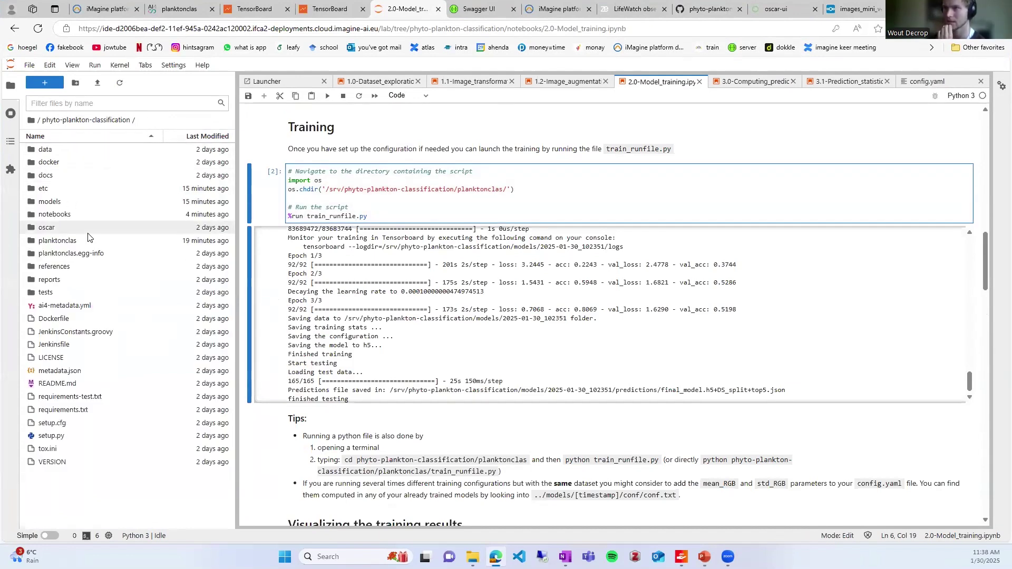
{"action": "double_click", "coordinate": [90, 201]}
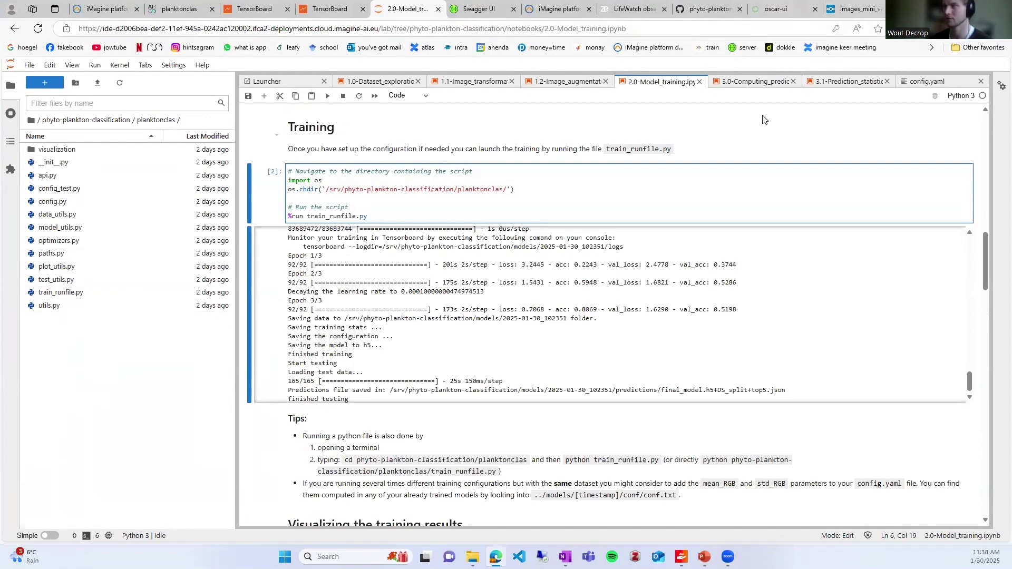
Revisit the README_marketplace.md flowchart, then open the GitHub repository linked from the classifier's marketplace page.
{"action": "left_click", "coordinate": [704, 11]}
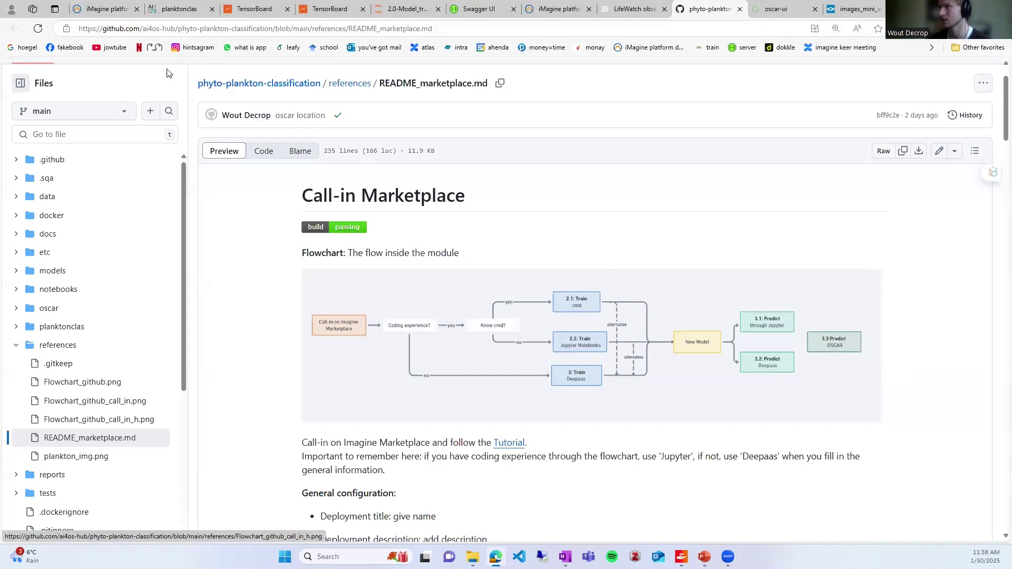
{"action": "left_click", "coordinate": [116, 4]}
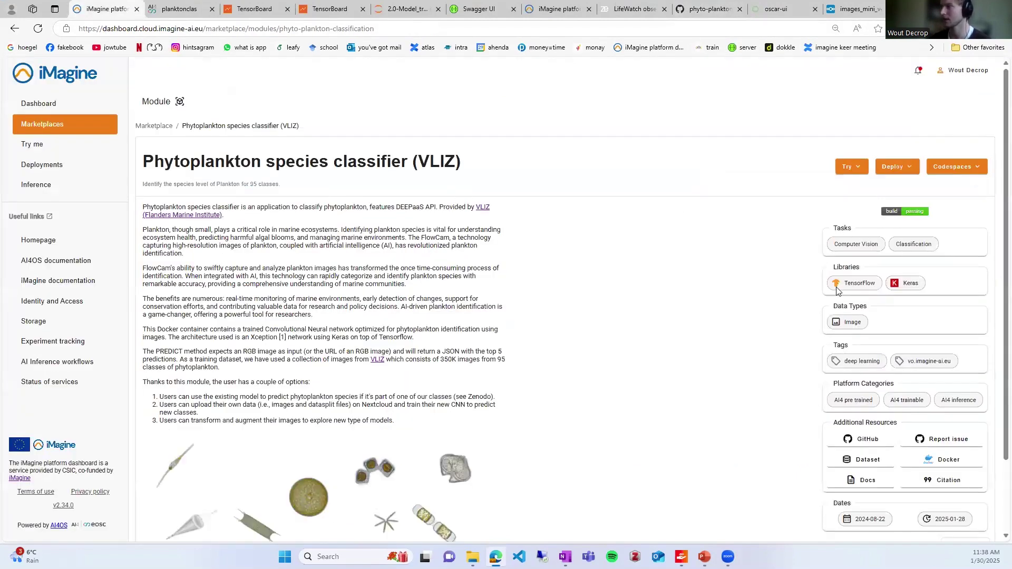
{"action": "scroll", "coordinate": [838, 291], "scroll_direction": "down", "scroll_amount": 1}
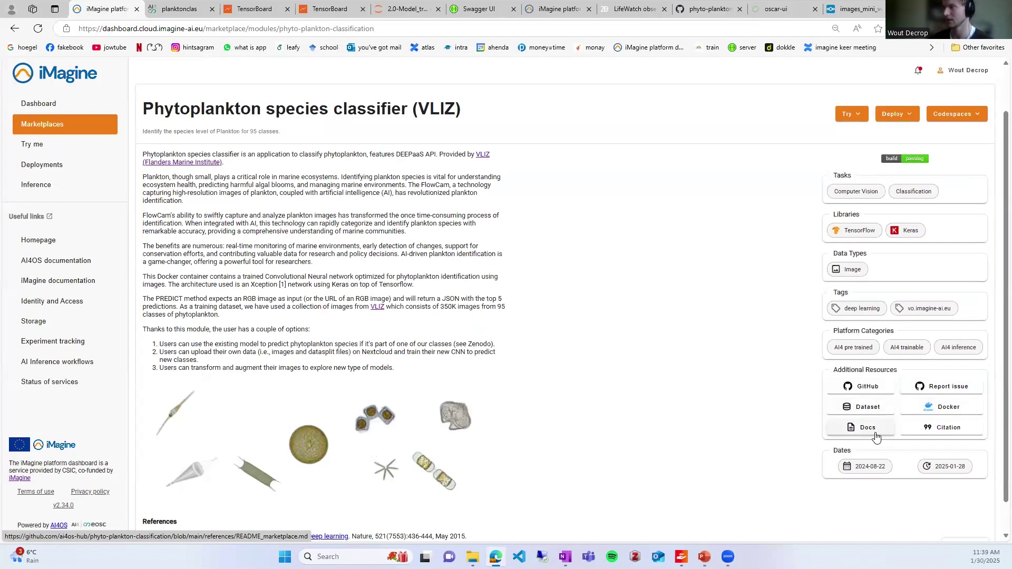
{"action": "left_click", "coordinate": [868, 387]}
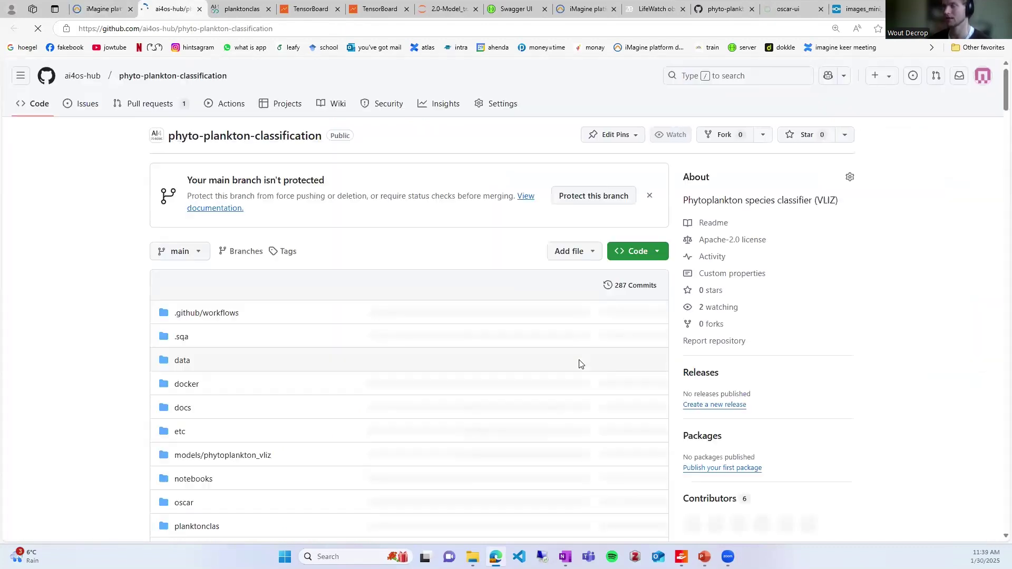
Examine the repository README from the flowchart through installation, notebooks, and Deepaas and OSCAR prediction, then return to its beginning.
{"action": "scroll", "coordinate": [579, 364], "scroll_direction": "down", "scroll_amount": 20}
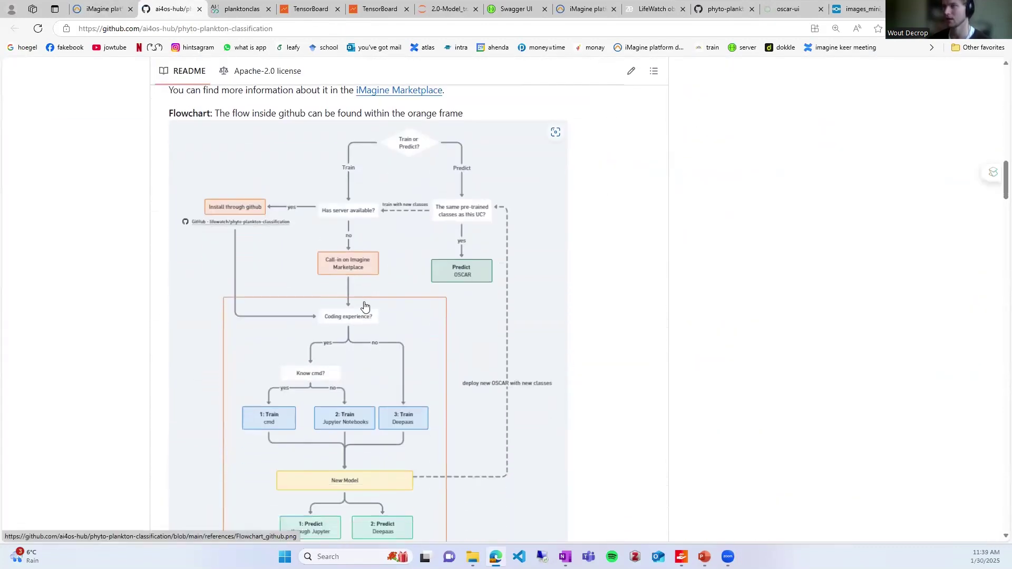
{"action": "scroll", "coordinate": [364, 303], "scroll_direction": "down", "scroll_amount": 15}
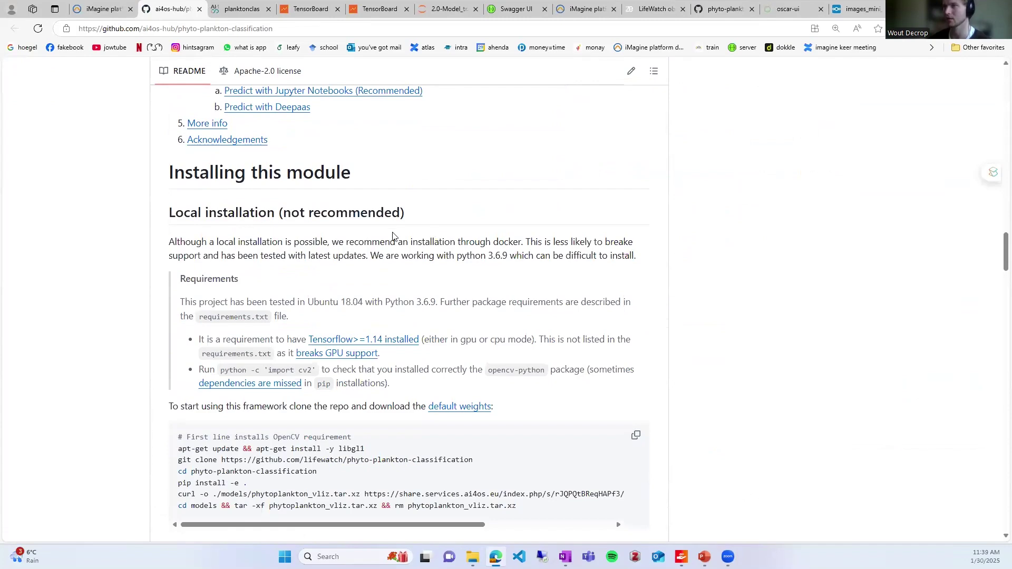
{"action": "scroll", "coordinate": [393, 236], "scroll_direction": "down", "scroll_amount": 5}
{"action": "scroll", "coordinate": [362, 323], "scroll_direction": "down", "scroll_amount": 6}
{"action": "scroll", "coordinate": [363, 324], "scroll_direction": "down", "scroll_amount": 15}
{"action": "scroll", "coordinate": [320, 303], "scroll_direction": "down", "scroll_amount": 9}
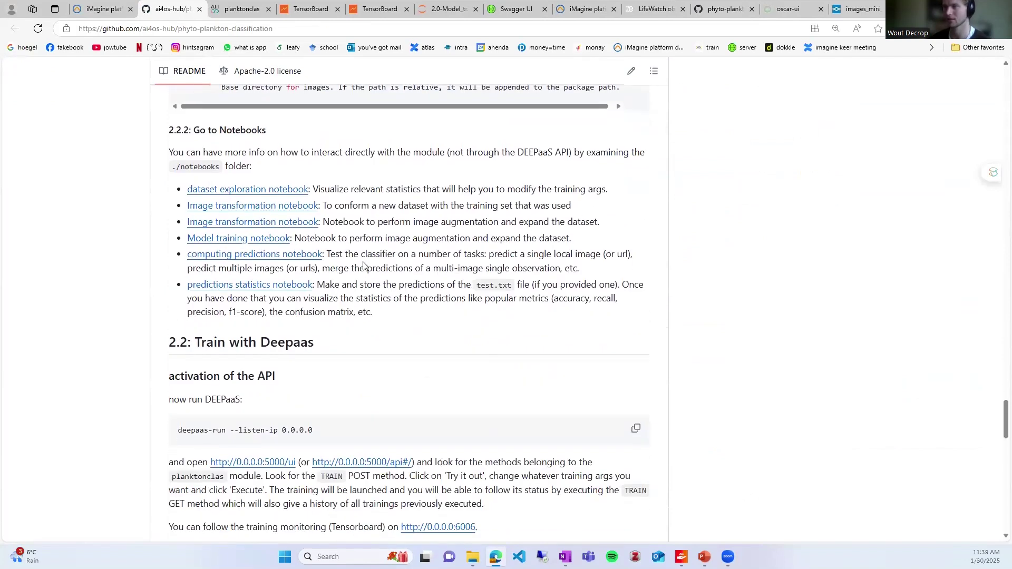
{"action": "scroll", "coordinate": [321, 305], "scroll_direction": "down", "scroll_amount": 10}
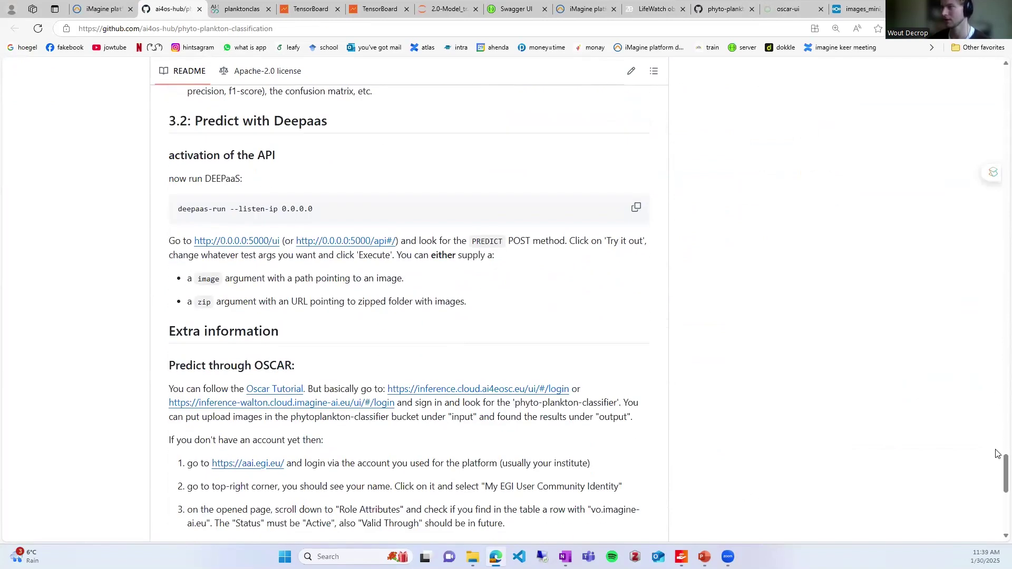
{"action": "key", "text": "Home"}
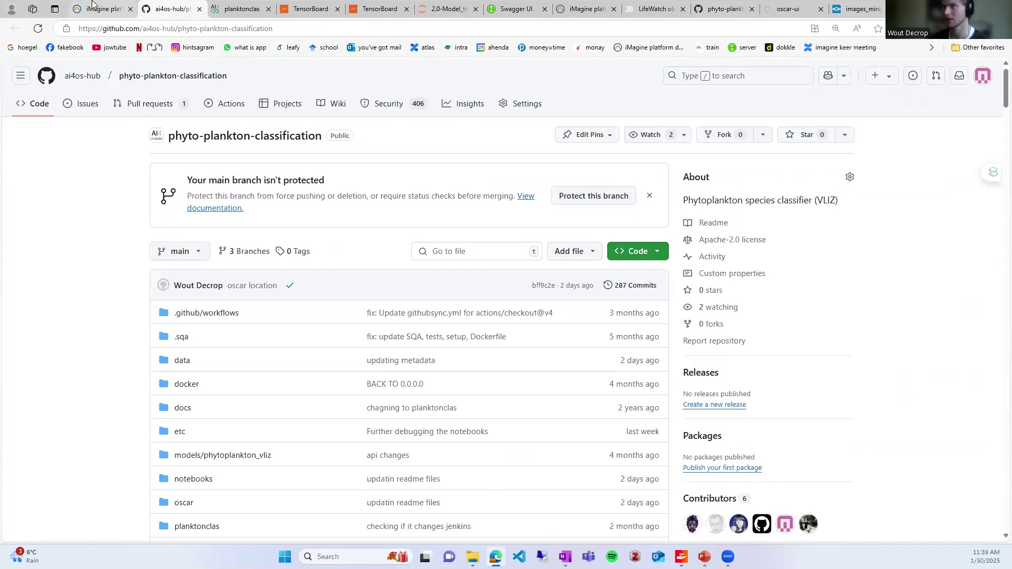
Return to the classifier's marketplace page, then view the launched planktonclas trial UI.
{"action": "left_click", "coordinate": [92, 5]}
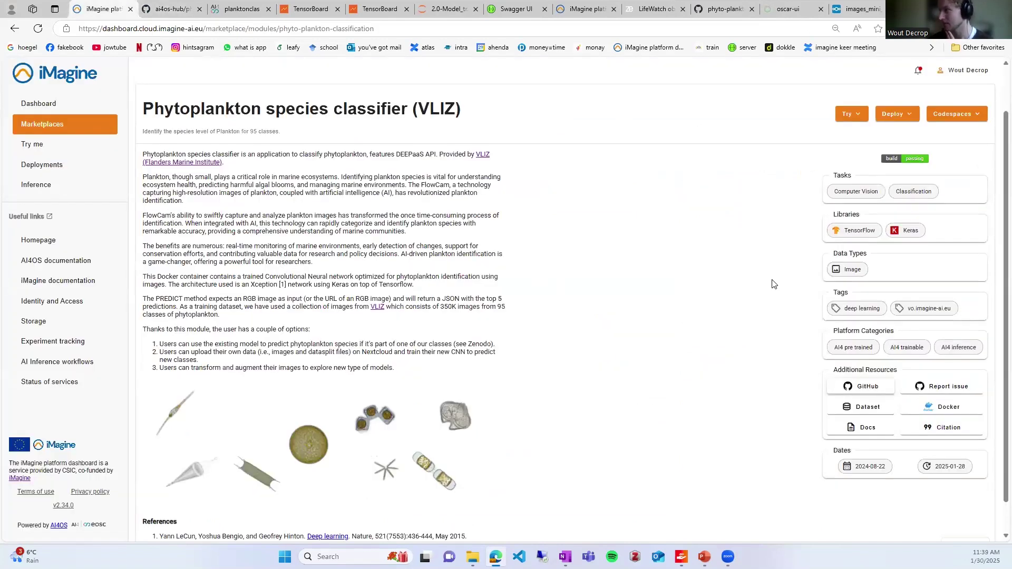
{"action": "left_click", "coordinate": [240, 9]}
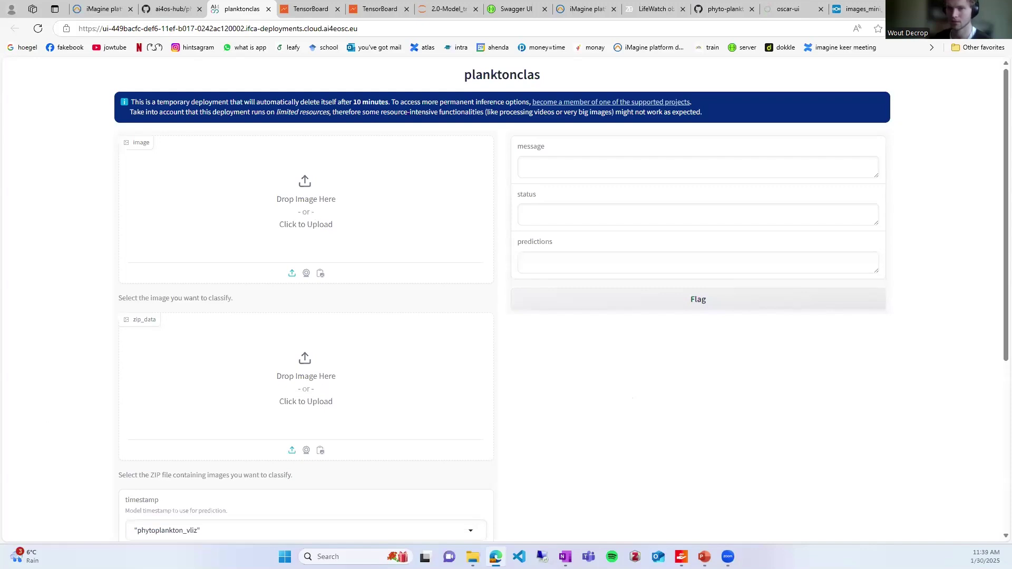
Classify the first Actinoptychus sample image with the phytoplankton_vliz model in the trial UI and inspect the top prediction probability.
{"action": "left_click", "coordinate": [248, 275]}
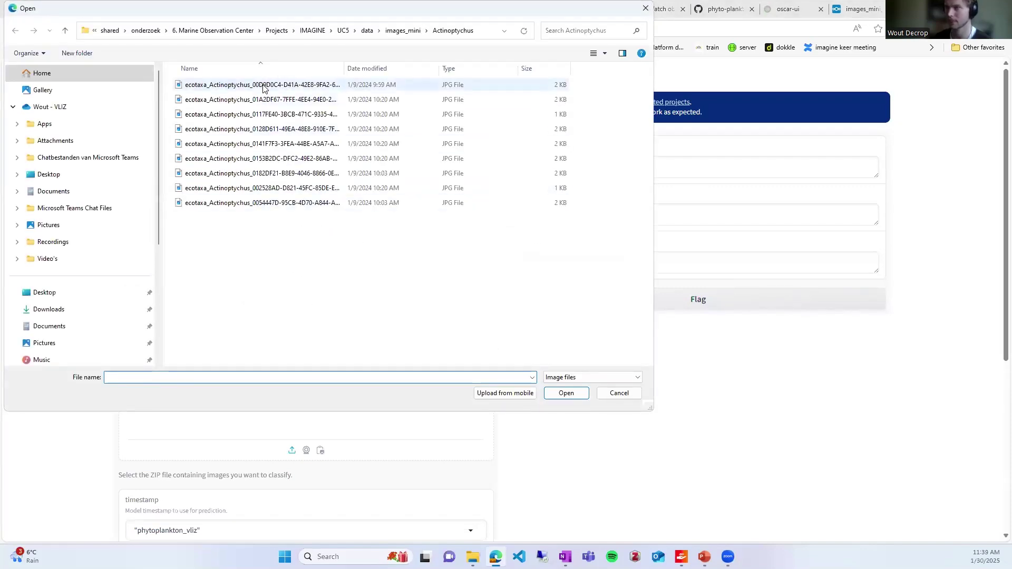
{"action": "double_click", "coordinate": [263, 85]}
{"action": "scroll", "coordinate": [559, 453], "scroll_direction": "down", "scroll_amount": 5}
{"action": "left_click", "coordinate": [441, 414]}
{"action": "scroll", "coordinate": [704, 330], "scroll_direction": "up", "scroll_amount": 4}
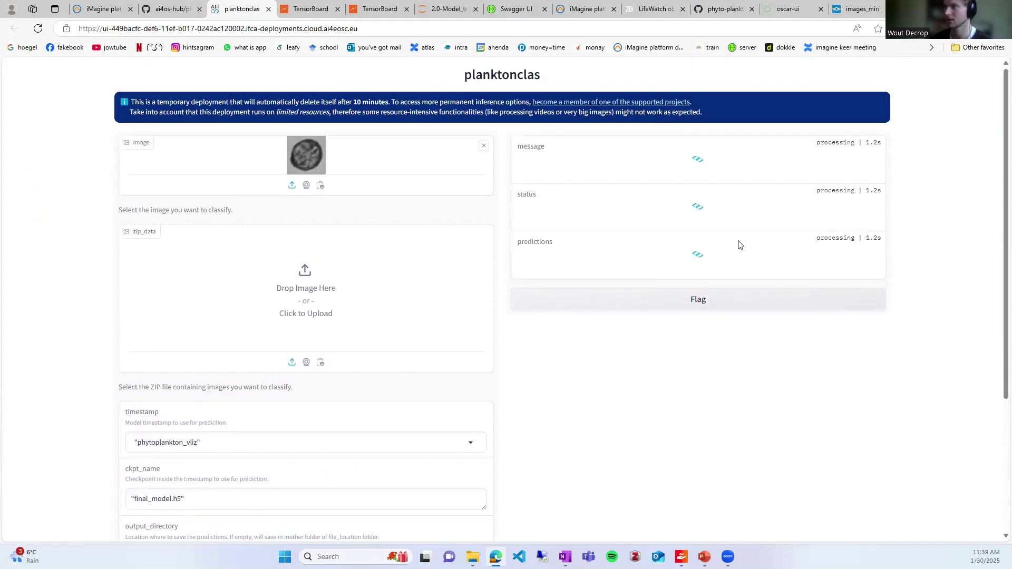
{"action": "scroll", "coordinate": [752, 267], "scroll_direction": "down", "scroll_amount": 1}
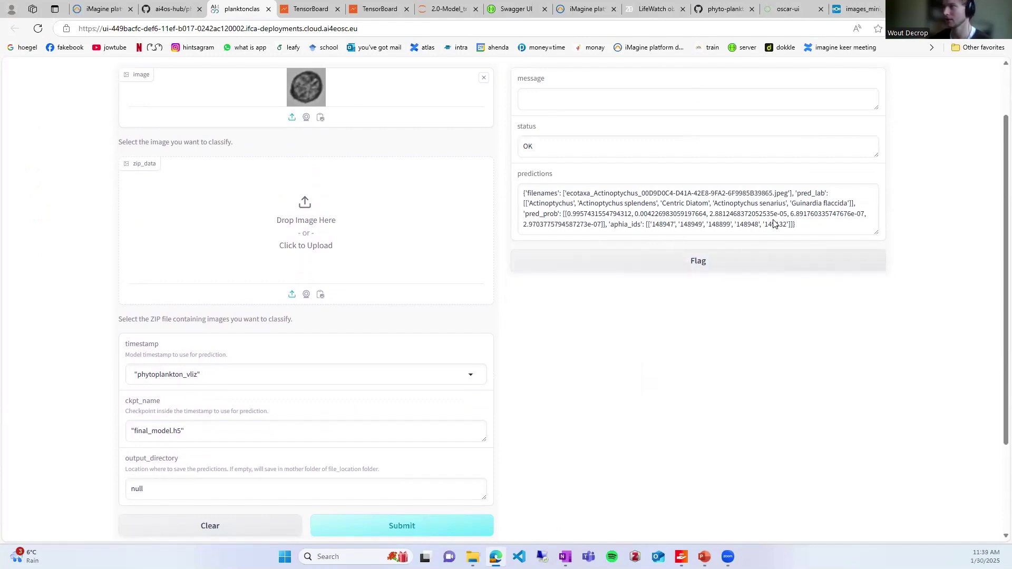
{"action": "left_click_drag", "start_coordinate": [571, 214], "coordinate": [601, 214]}
{"action": "scroll", "coordinate": [305, 269], "scroll_direction": "up", "scroll_amount": 1}
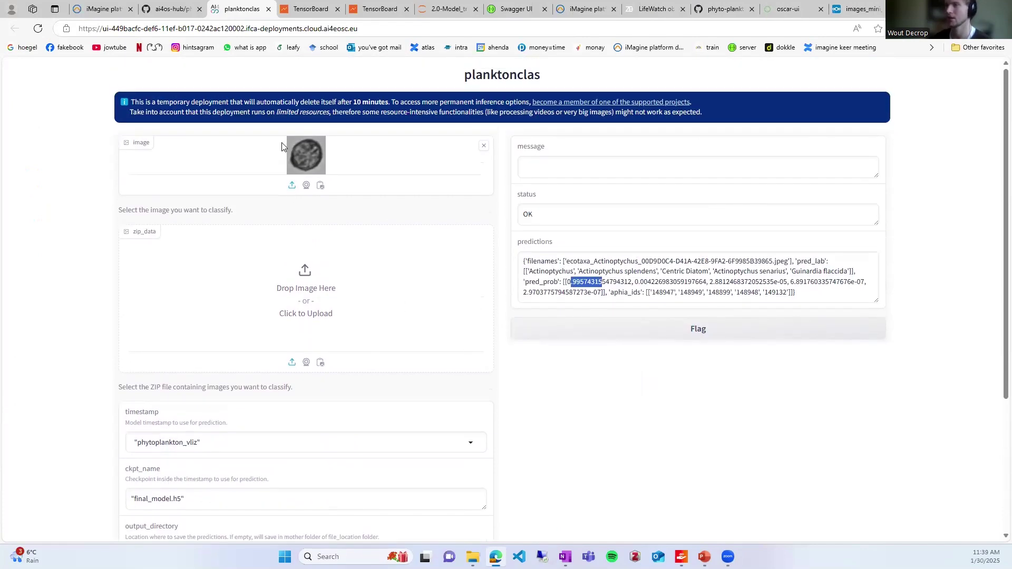
Revisit the classifier's marketplace page and the TensorBoard training charts, then look over the 3.1-Prediction_statistics notebook in JupyterLab.
{"action": "left_click", "coordinate": [166, 5]}
{"action": "left_click", "coordinate": [115, 10]}
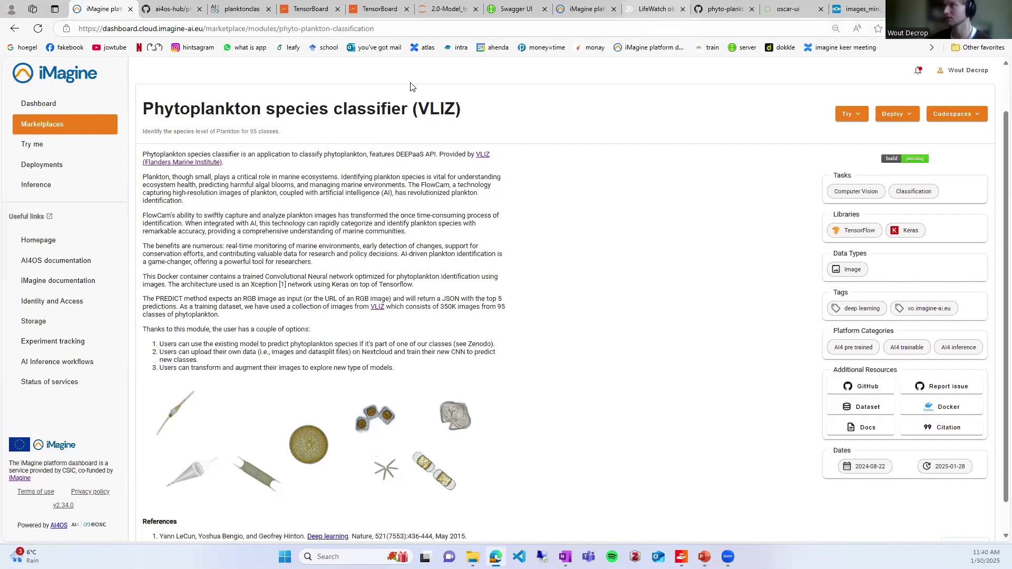
{"action": "left_click", "coordinate": [306, 9]}
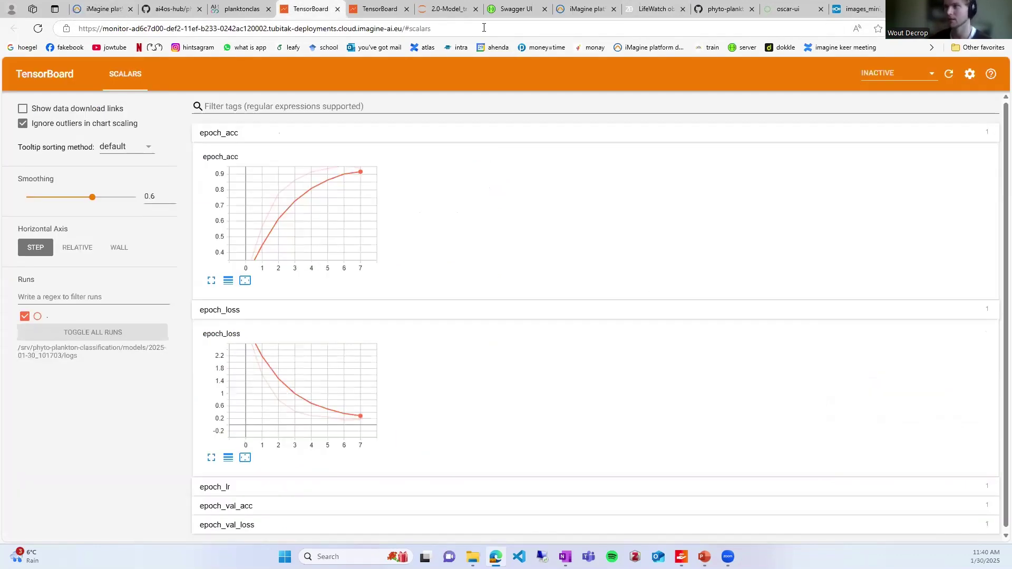
{"action": "left_click", "coordinate": [443, 11]}
{"action": "left_click", "coordinate": [850, 82]}
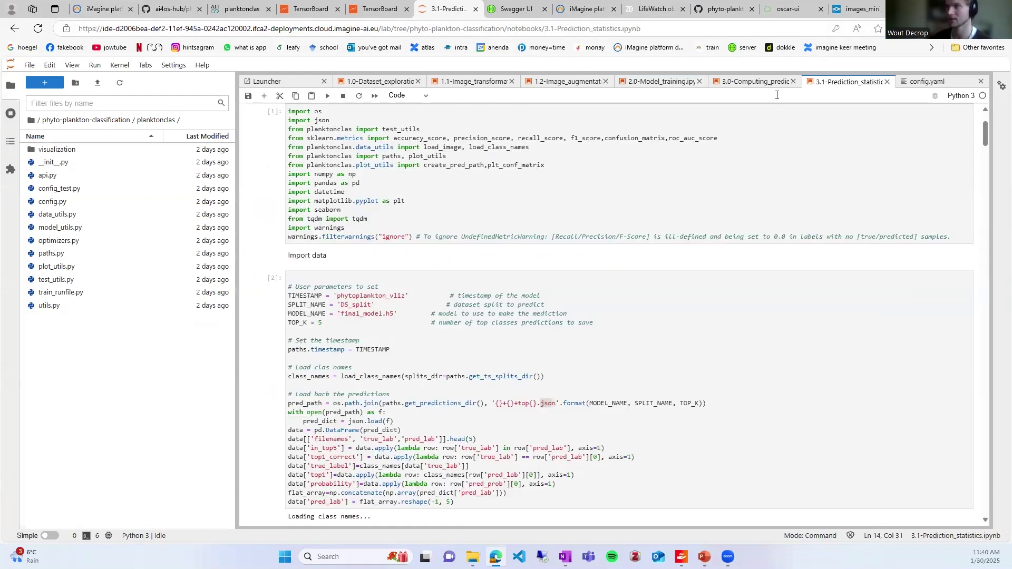
{"action": "scroll", "coordinate": [580, 264], "scroll_direction": "down", "scroll_amount": 4}
{"action": "scroll", "coordinate": [496, 337], "scroll_direction": "up", "scroll_amount": 6}
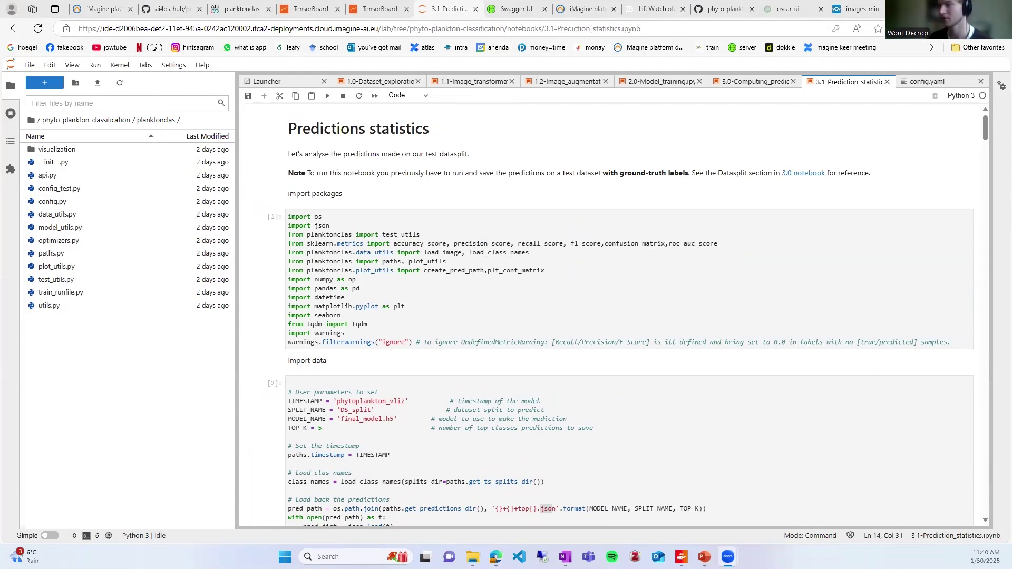
{"action": "left_click", "coordinate": [495, 557]}
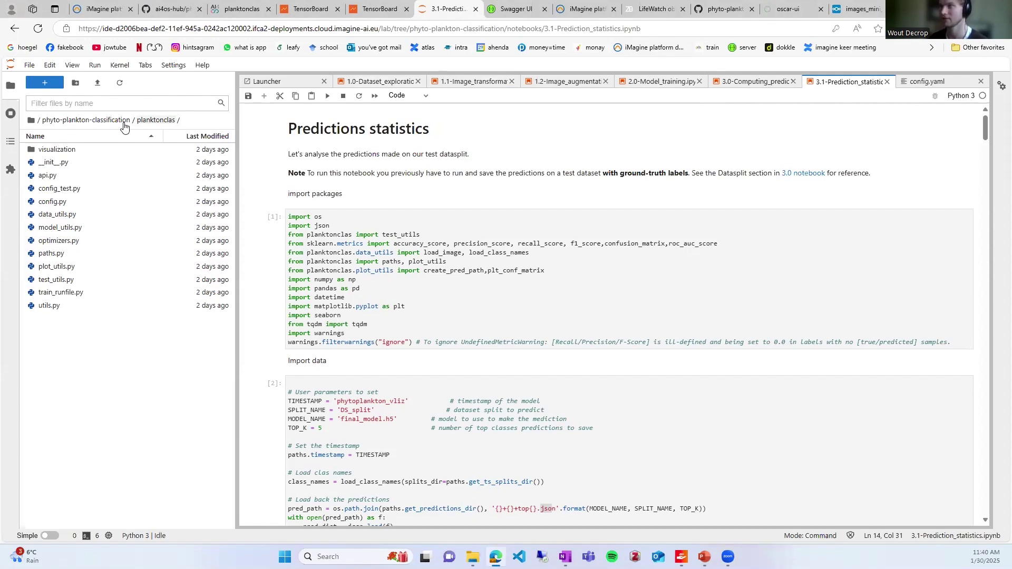
Go up to the phyto-plankton-classification folder, check the images_mini_version folder in Nextcloud, and return to JupyterLab.
{"action": "left_click", "coordinate": [89, 121]}
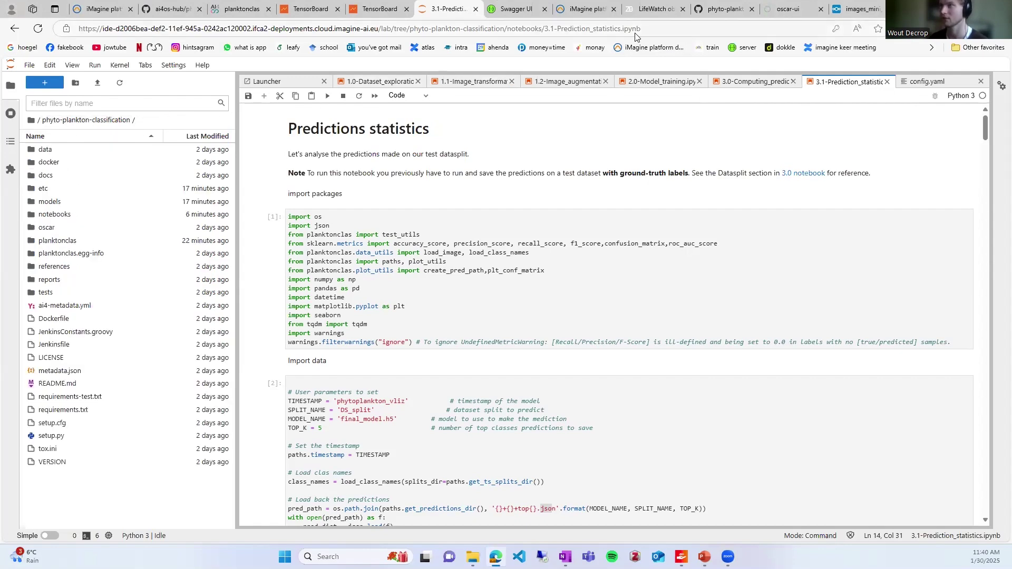
{"action": "left_click", "coordinate": [829, 9]}
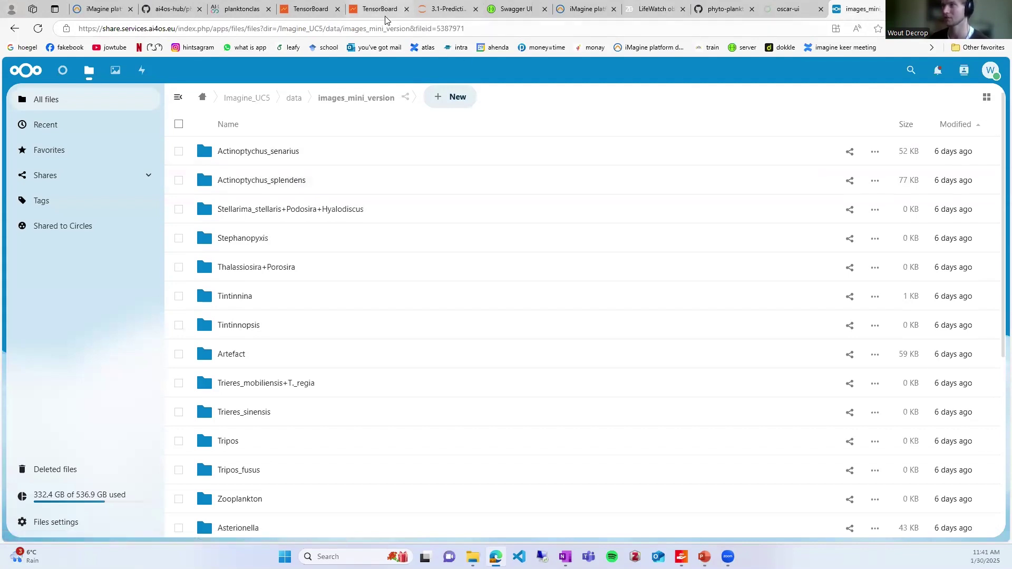
{"action": "left_click", "coordinate": [448, 9]}
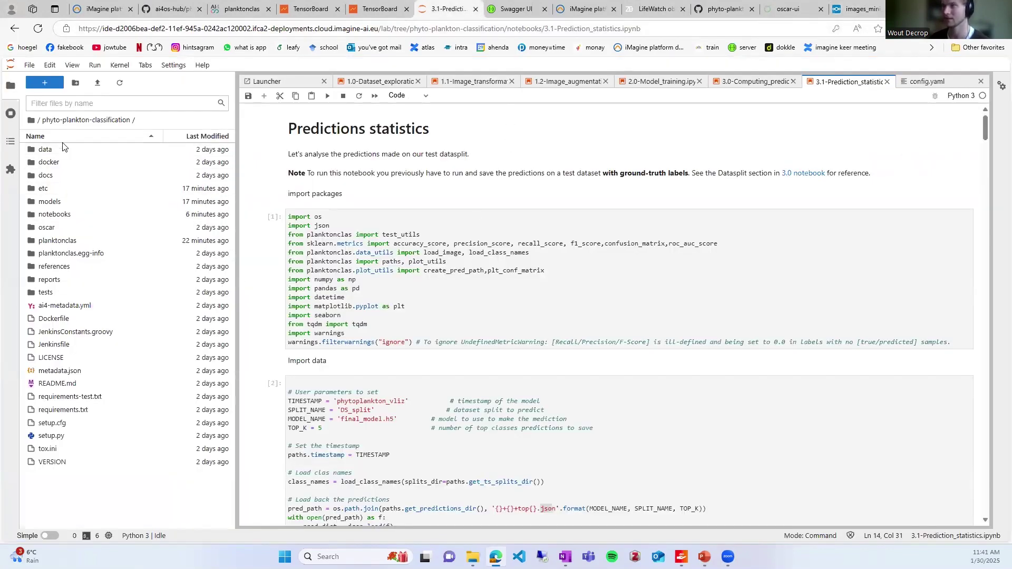
Browse to models/phytoplankton_vliz/predictions and open final_model.h5+DS_split_test+top5.json.
{"action": "double_click", "coordinate": [89, 215]}
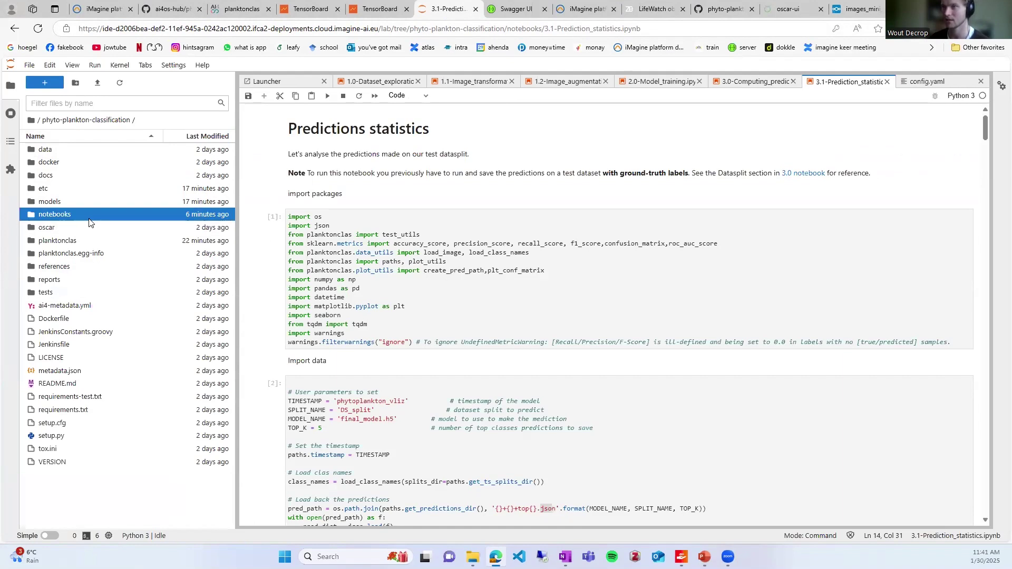
{"action": "left_click", "coordinate": [87, 120]}
{"action": "double_click", "coordinate": [52, 201]}
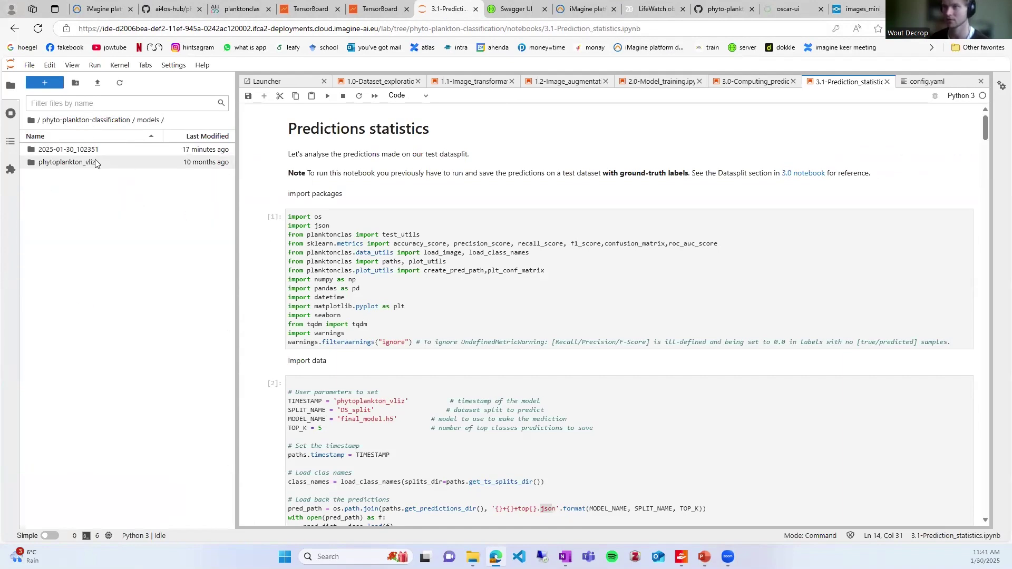
{"action": "double_click", "coordinate": [98, 163]}
{"action": "double_click", "coordinate": [54, 202]}
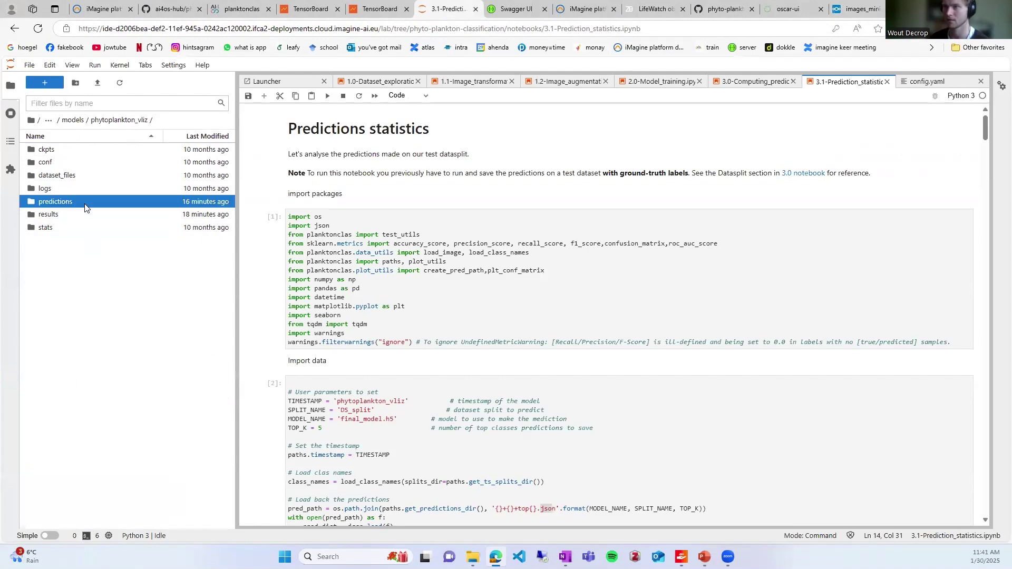
{"action": "double_click", "coordinate": [98, 150]}
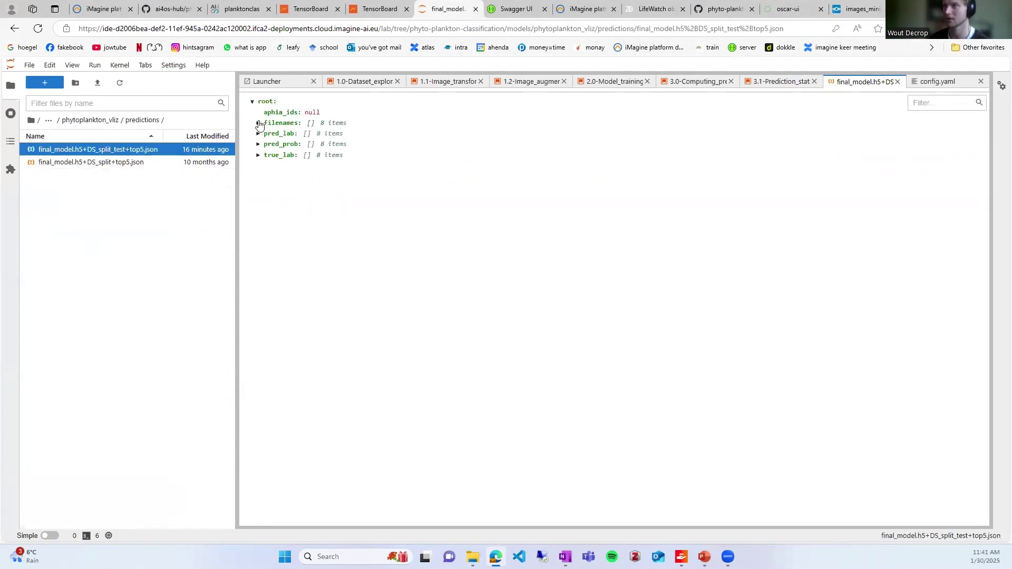
Expand the first pred_lab and pred_prob entries and the true_lab list in the predictions JSON.
{"action": "left_click", "coordinate": [259, 133]}
{"action": "left_click", "coordinate": [259, 284]}
{"action": "left_click", "coordinate": [263, 294]}
{"action": "left_click", "coordinate": [259, 434]}
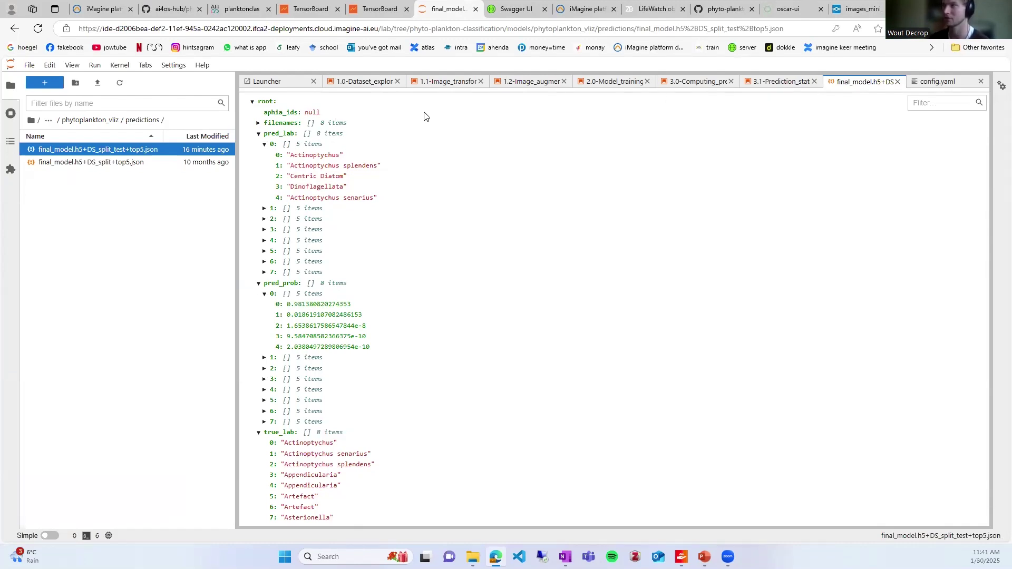
Browse to the phytoplankton_vliz results/proportional_progression folder and open the Aulacodiscus argus.jpg plot.
{"action": "left_click", "coordinate": [82, 120]}
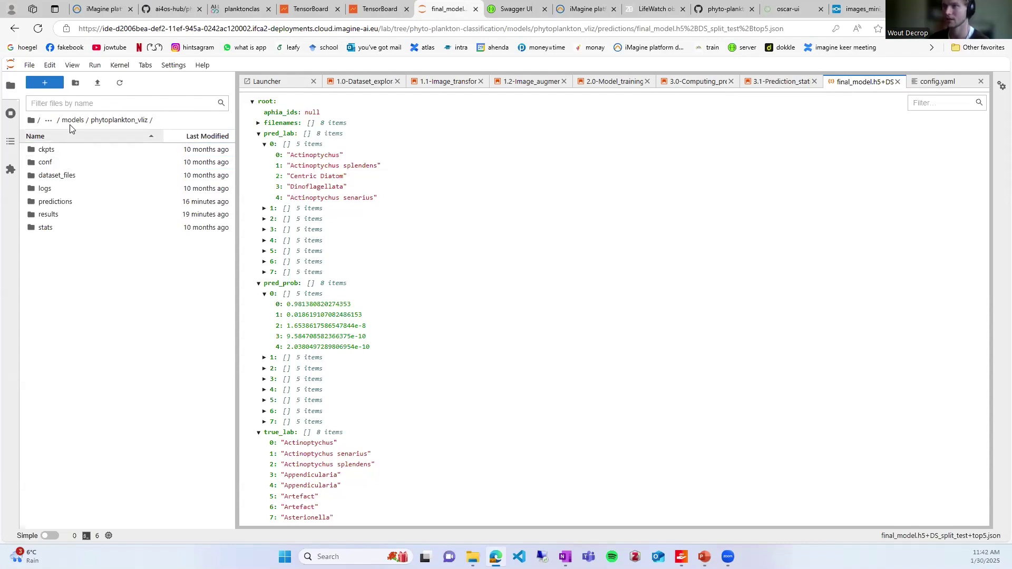
{"action": "left_click", "coordinate": [68, 120]}
{"action": "double_click", "coordinate": [67, 162]}
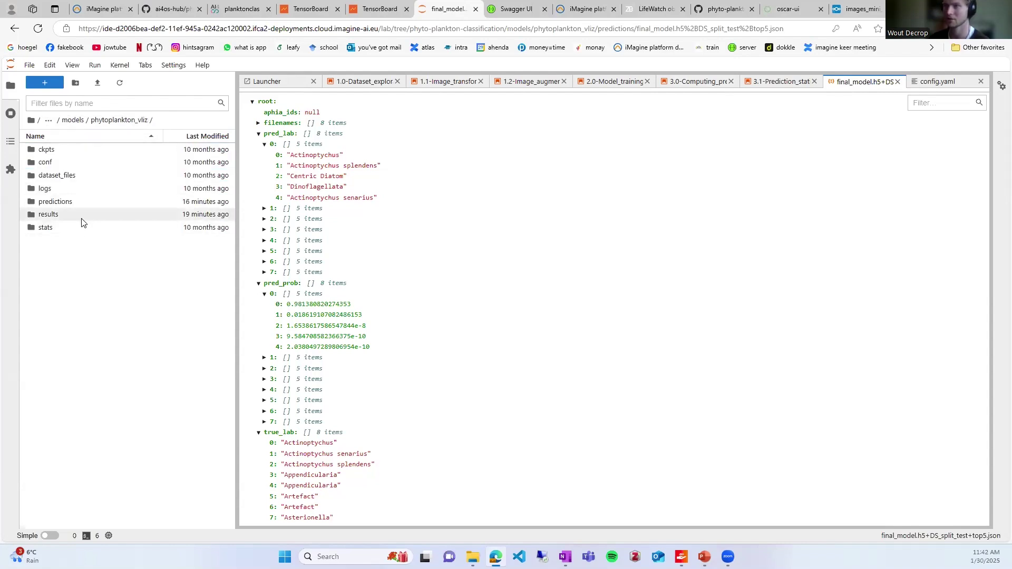
{"action": "double_click", "coordinate": [86, 213]}
{"action": "double_click", "coordinate": [98, 175]}
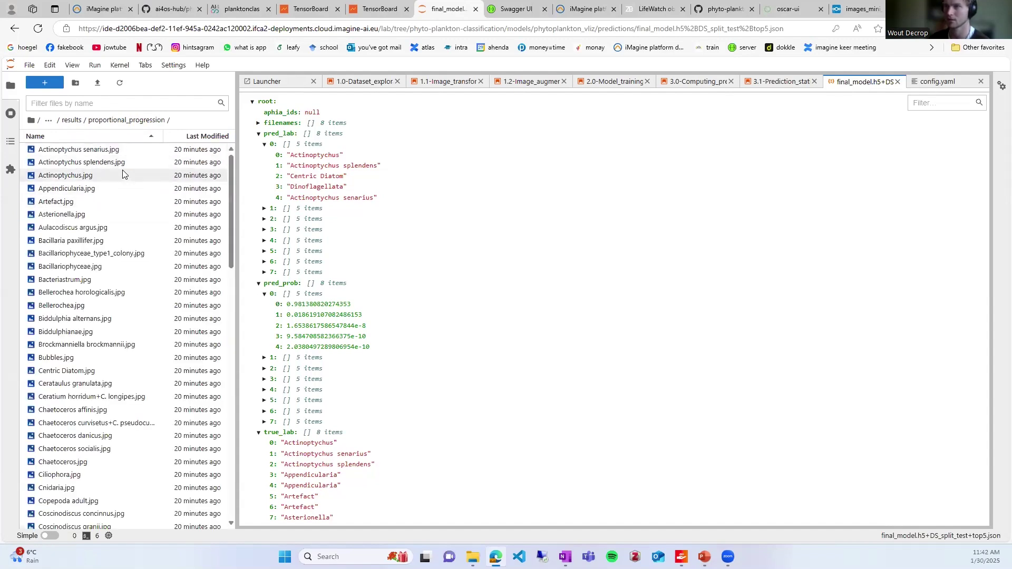
{"action": "left_click", "coordinate": [130, 227]}
{"action": "double_click", "coordinate": [130, 227]}
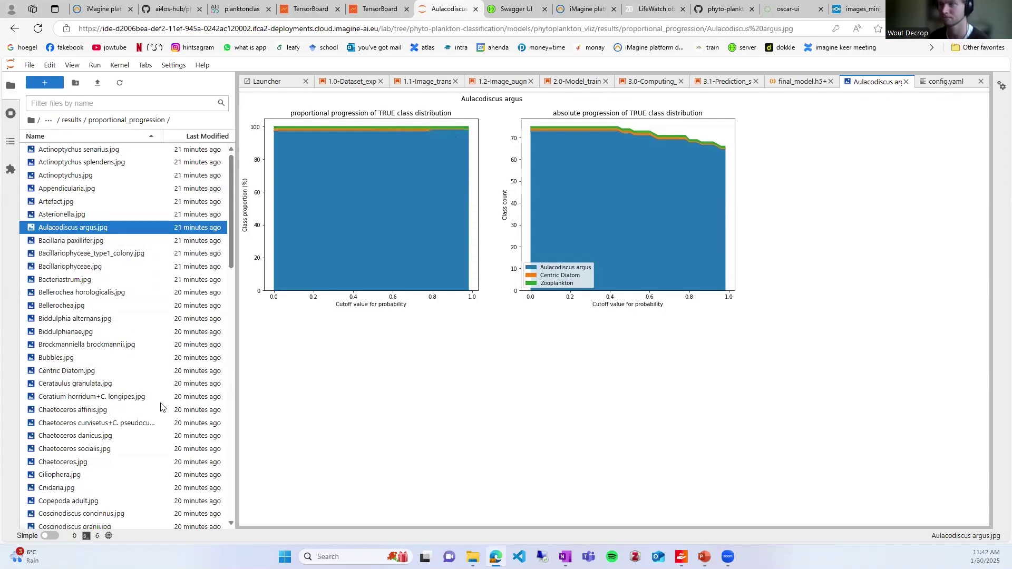
Return to the 3.1-Prediction_statistics notebook and examine the Import data cell that loads the saved predictions.
{"action": "left_click", "coordinate": [739, 84]}
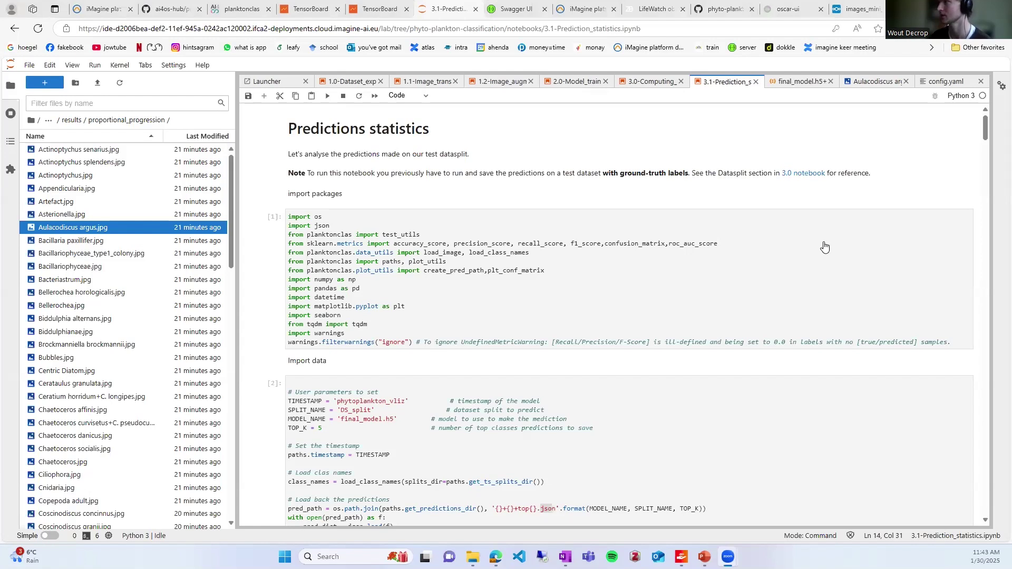
{"action": "left_click", "coordinate": [475, 289]}
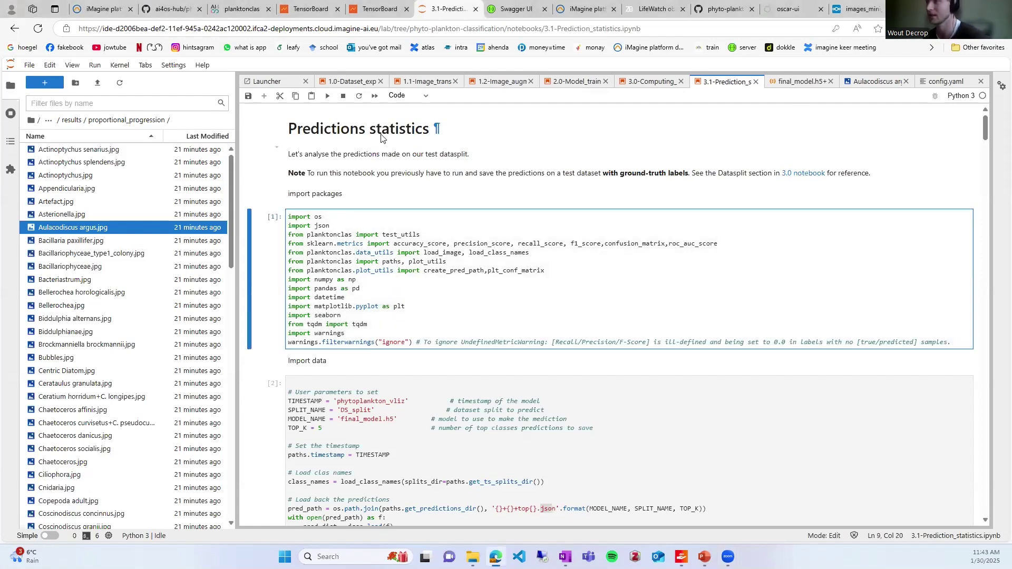
{"action": "scroll", "coordinate": [498, 252], "scroll_direction": "down", "scroll_amount": 3}
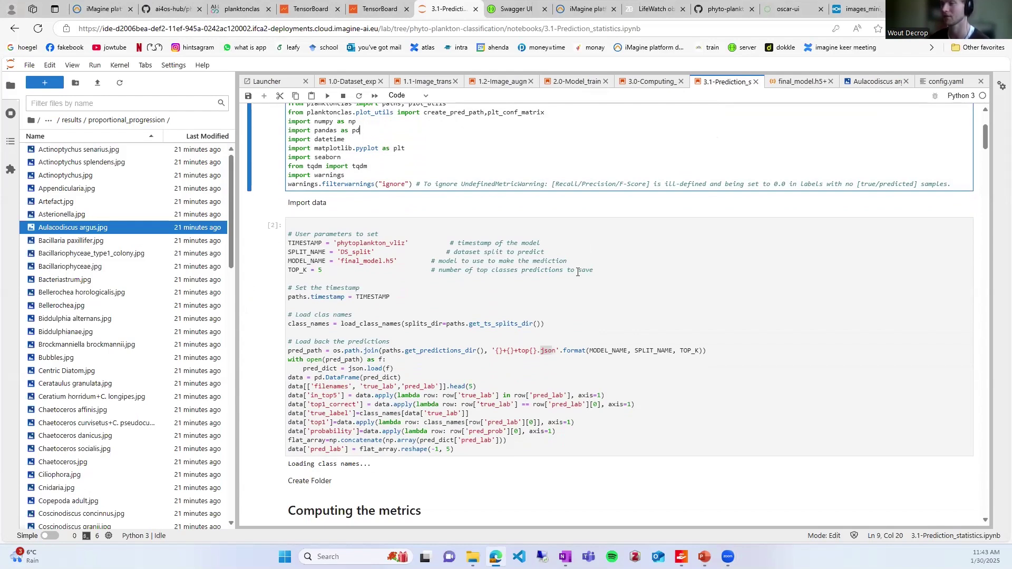
{"action": "scroll", "coordinate": [570, 284], "scroll_direction": "down", "scroll_amount": 2}
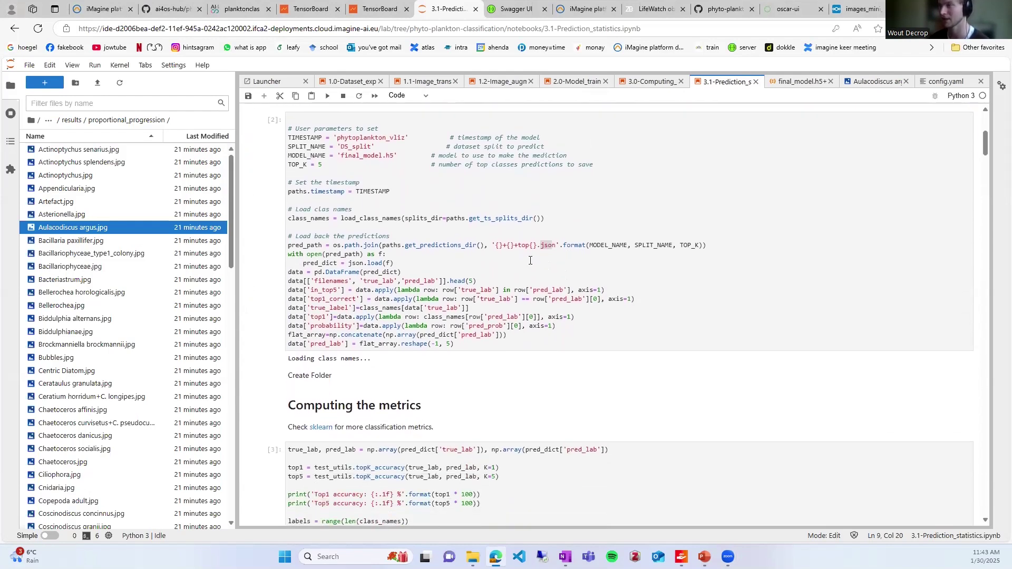
{"action": "scroll", "coordinate": [456, 272], "scroll_direction": "up", "scroll_amount": 1}
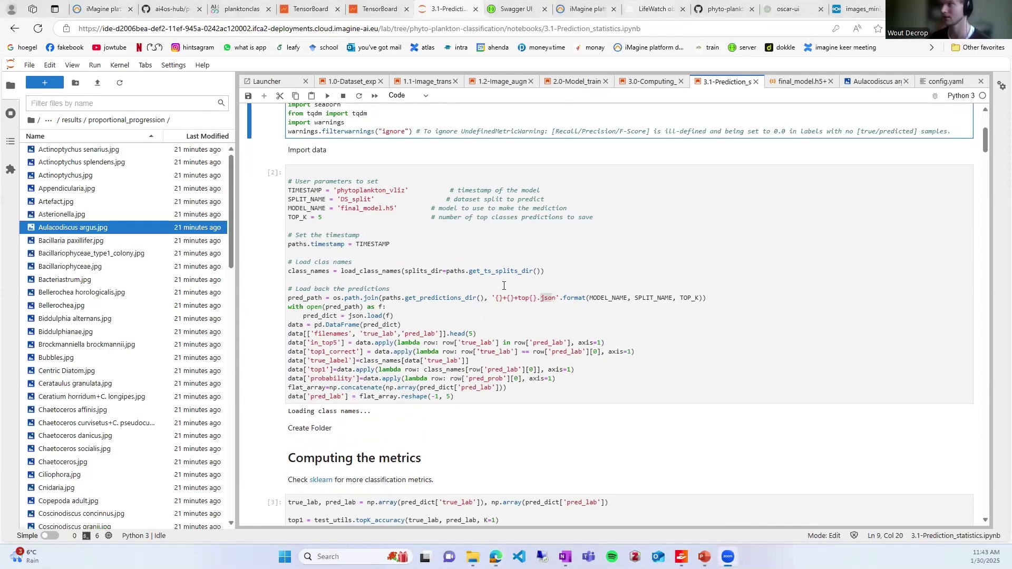
Examine the Zenodo record of the LifeWatch phytoplankton training set, including its data splitting and classes, then return to its beginning.
{"action": "left_click", "coordinate": [653, 9]}
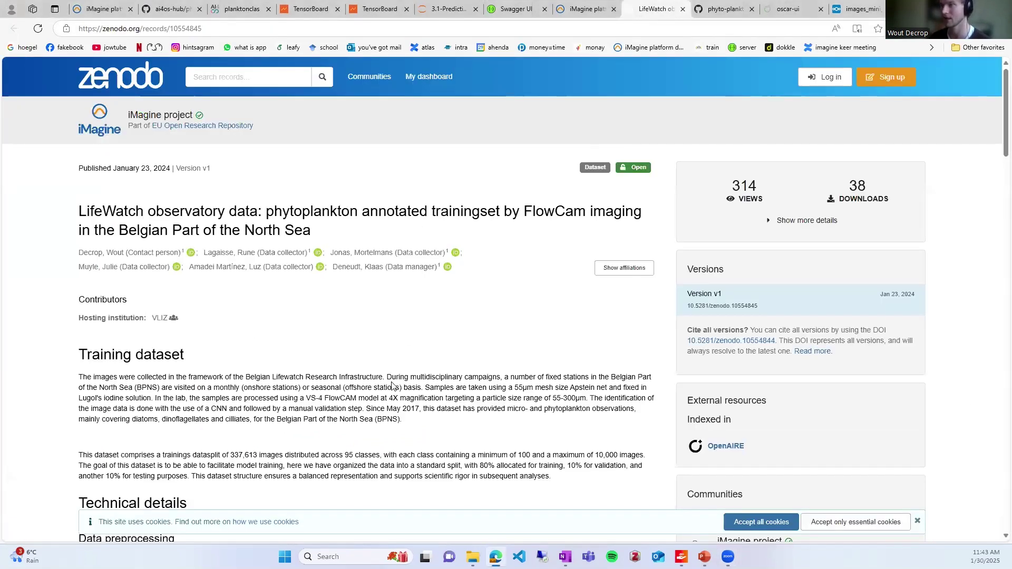
{"action": "scroll", "coordinate": [226, 282], "scroll_direction": "down", "scroll_amount": 15}
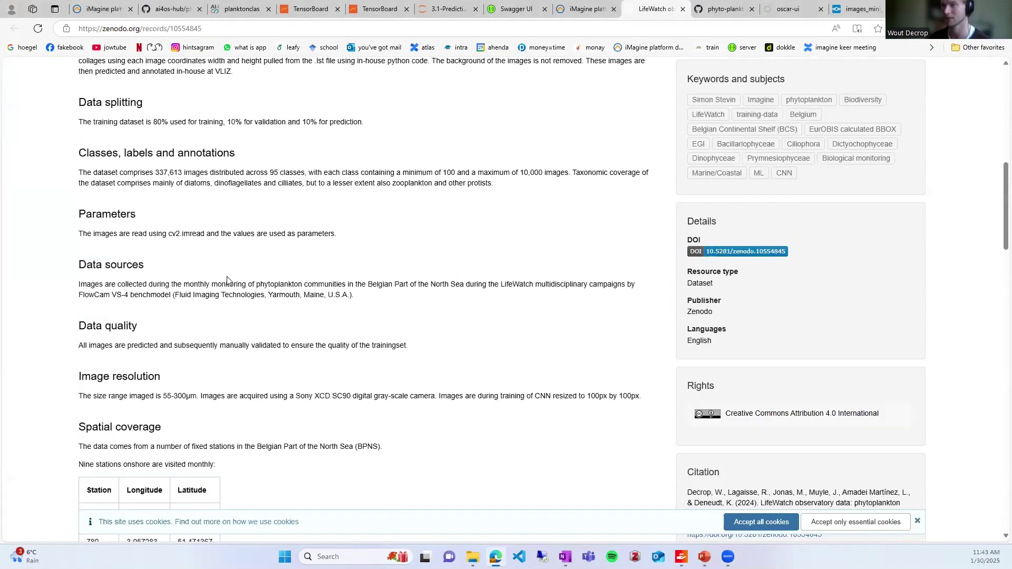
{"action": "scroll", "coordinate": [353, 328], "scroll_direction": "up", "scroll_amount": 13}
{"action": "scroll", "coordinate": [397, 305], "scroll_direction": "up", "scroll_amount": 1}
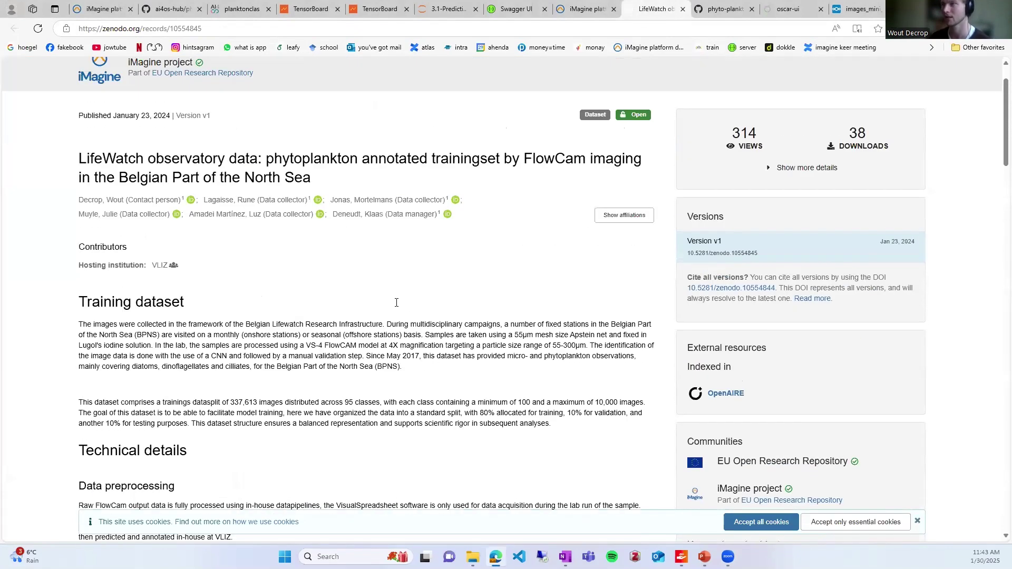
{"action": "scroll", "coordinate": [390, 352], "scroll_direction": "up", "scroll_amount": 2}
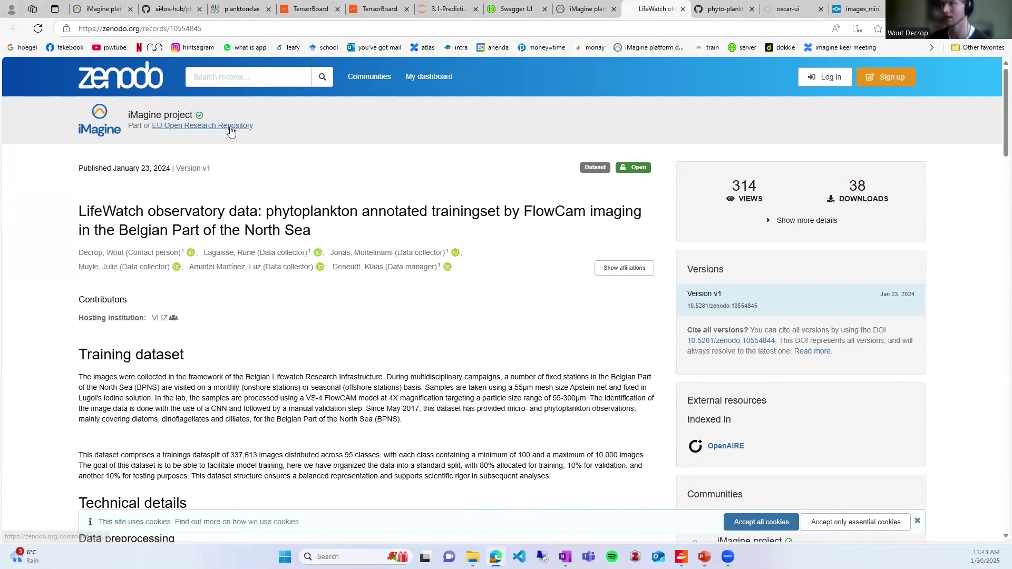
View the phyto-plankton-classification GitHub repository, then examine the accuracy, recall, precision and F1 metrics cell in the 3.1-Prediction_statistics notebook.
{"action": "left_click", "coordinate": [174, 7]}
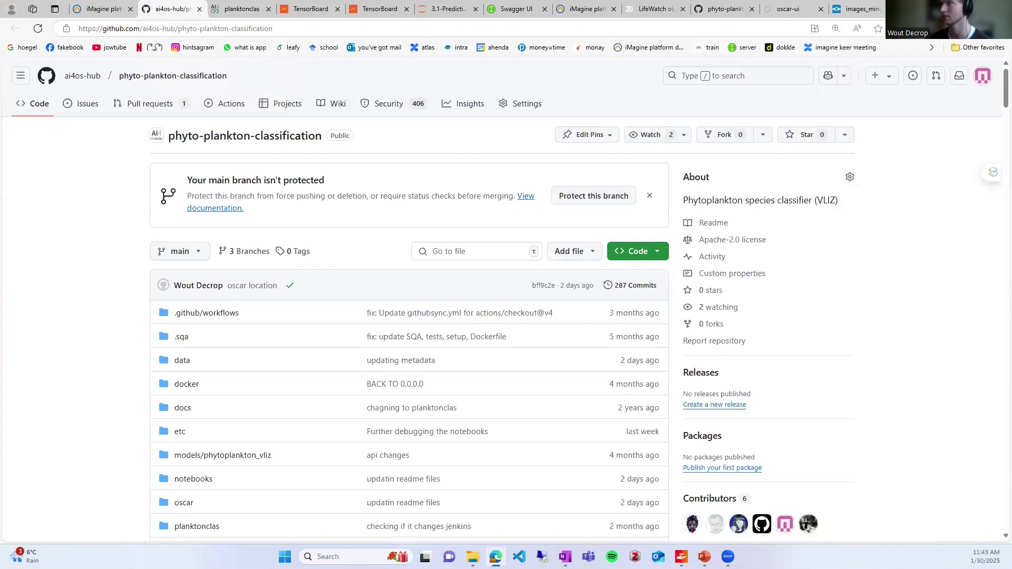
{"action": "key", "text": "super+Down"}
{"action": "left_click", "coordinate": [576, 106]}
{"action": "left_click", "coordinate": [904, 107]}
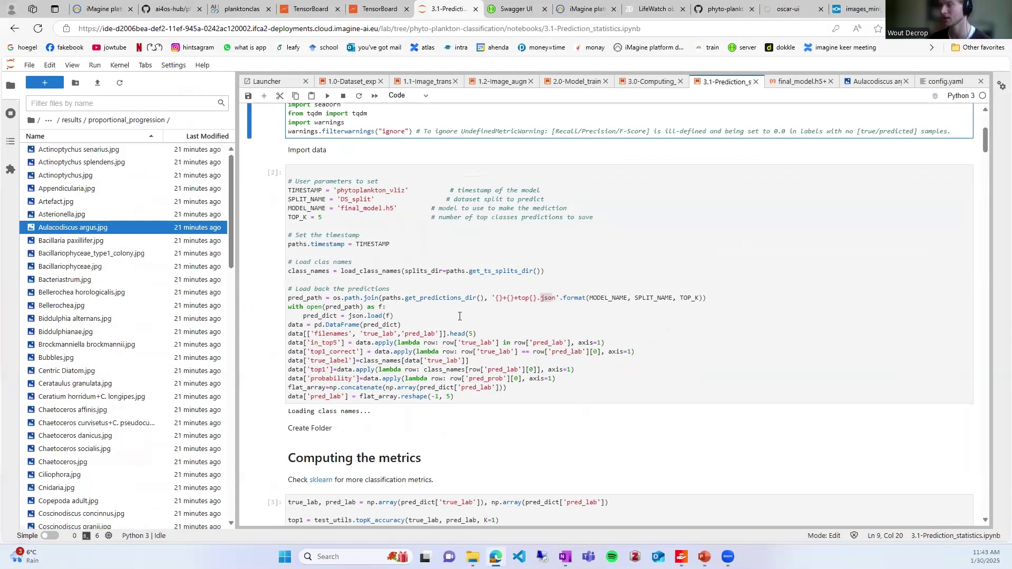
{"action": "scroll", "coordinate": [460, 316], "scroll_direction": "down", "scroll_amount": 1}
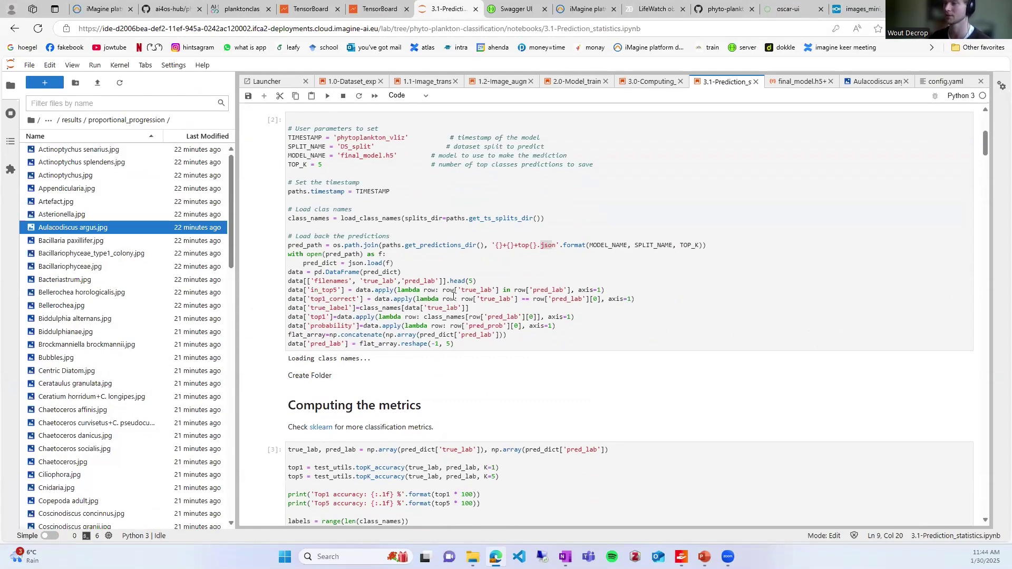
{"action": "scroll", "coordinate": [457, 296], "scroll_direction": "down", "scroll_amount": 7}
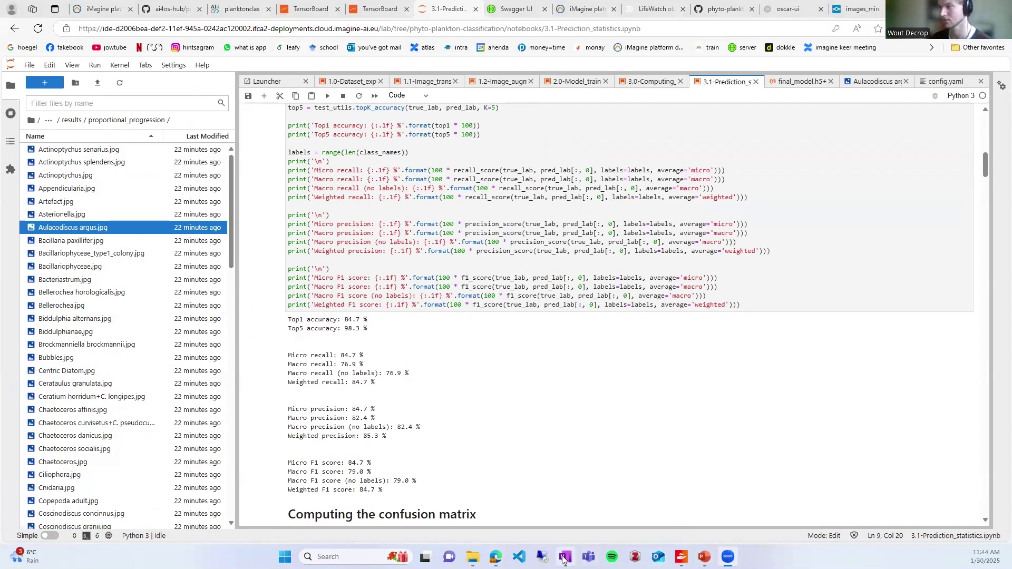
{"action": "left_click", "coordinate": [527, 233]}
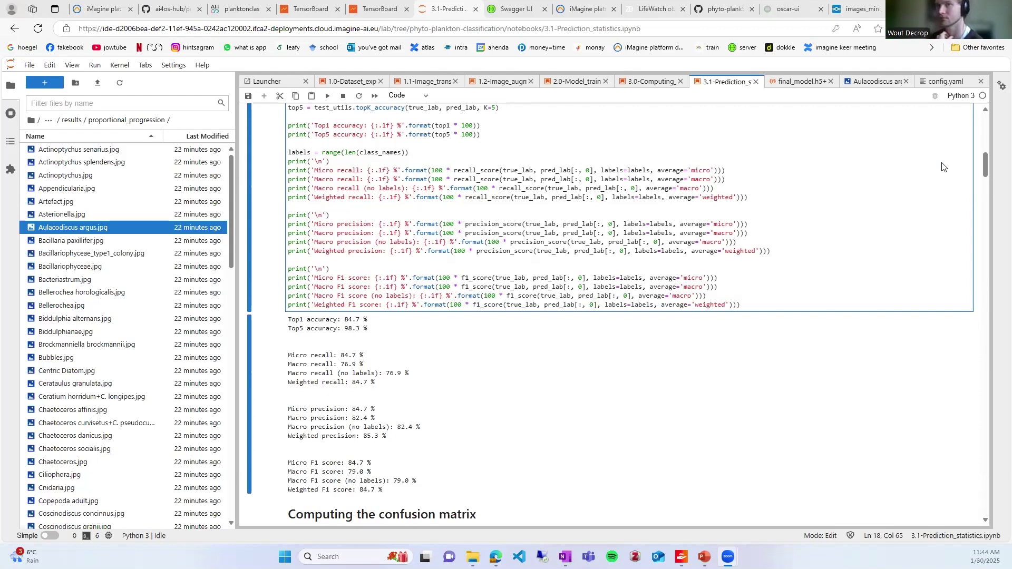
From the metrics cell, go to the phytoplankton_vliz predictions folder, open final_model.h5+DS_split_test+top5.json and expand its filenames list.
{"action": "left_click", "coordinate": [545, 257]}
{"action": "scroll", "coordinate": [493, 291], "scroll_direction": "up", "scroll_amount": 3}
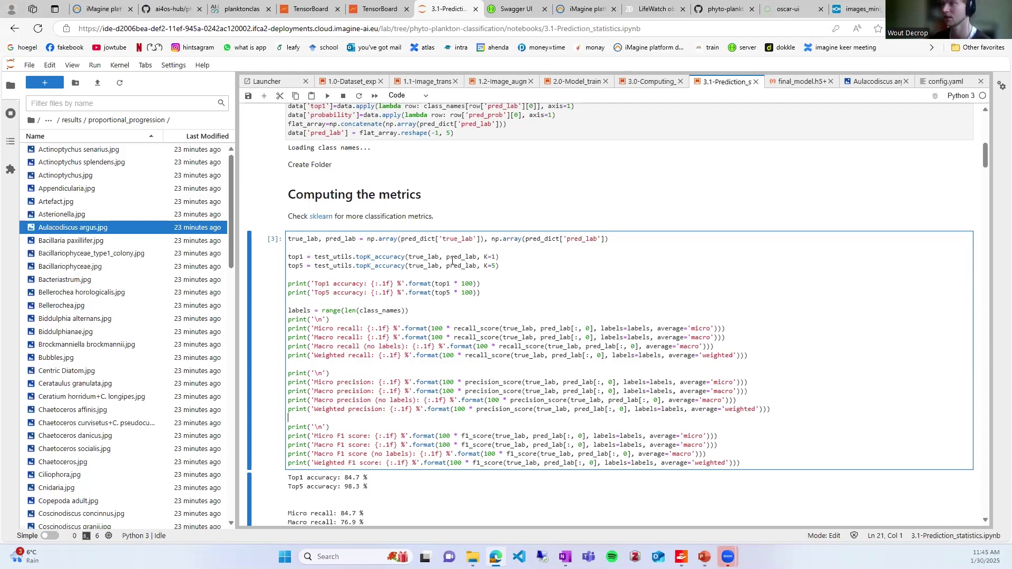
{"action": "left_click", "coordinate": [76, 120]}
{"action": "left_click", "coordinate": [85, 121]}
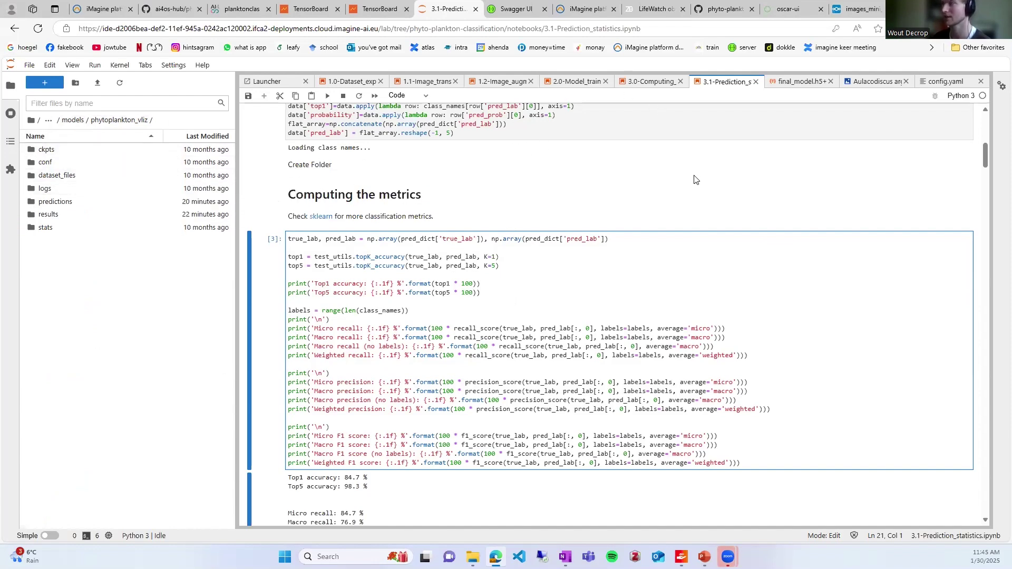
{"action": "double_click", "coordinate": [96, 201]}
{"action": "double_click", "coordinate": [115, 151]}
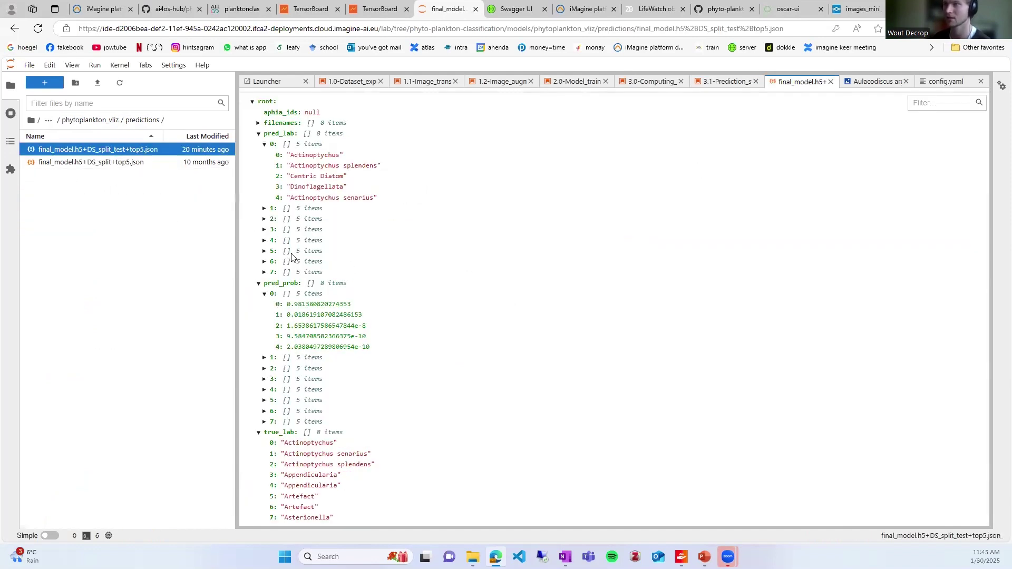
{"action": "left_click", "coordinate": [268, 123]}
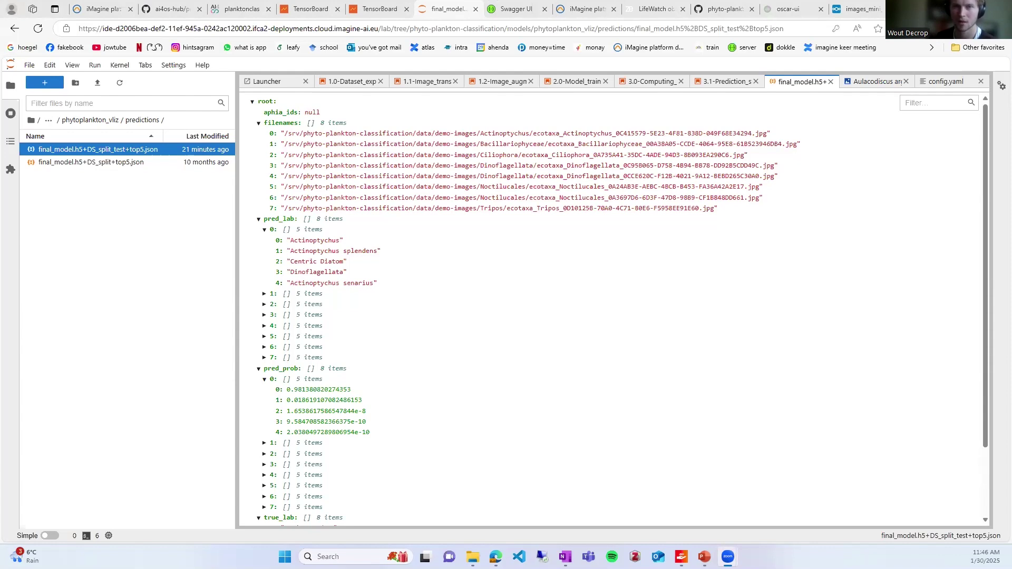
{"action": "left_click", "coordinate": [514, 207]}
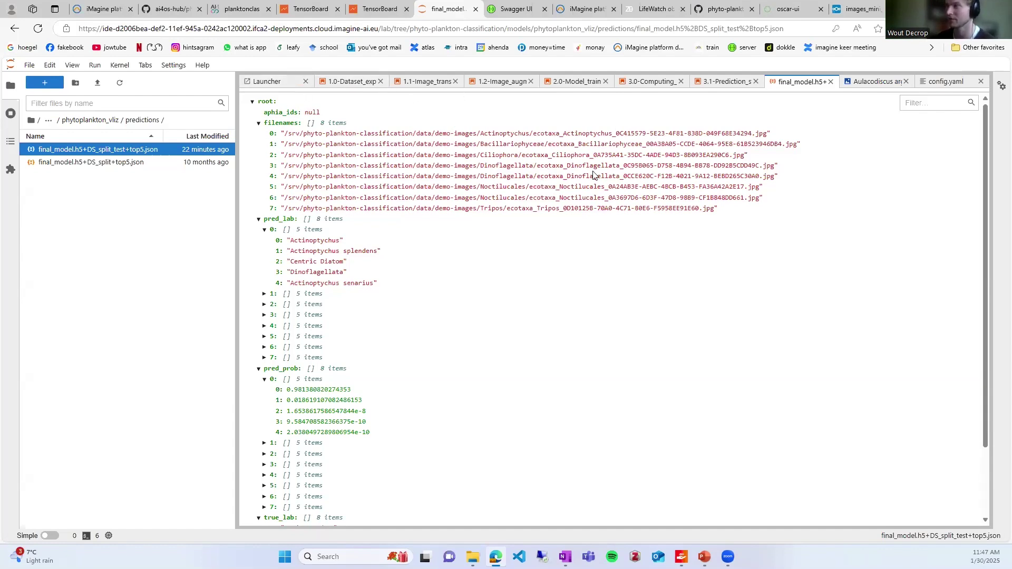
Examine the original, intermediate and final processed images in the 1.1-Image_transformation notebook, then return to the predictions JSON file.
{"action": "left_click", "coordinate": [435, 82]}
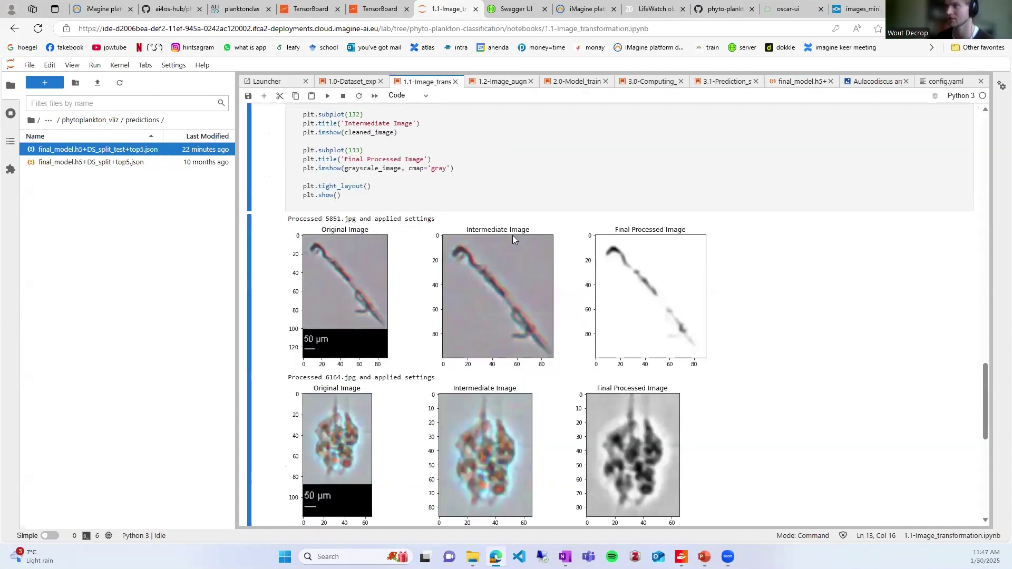
{"action": "scroll", "coordinate": [514, 235], "scroll_direction": "up", "scroll_amount": 5}
{"action": "scroll", "coordinate": [532, 227], "scroll_direction": "down", "scroll_amount": 4}
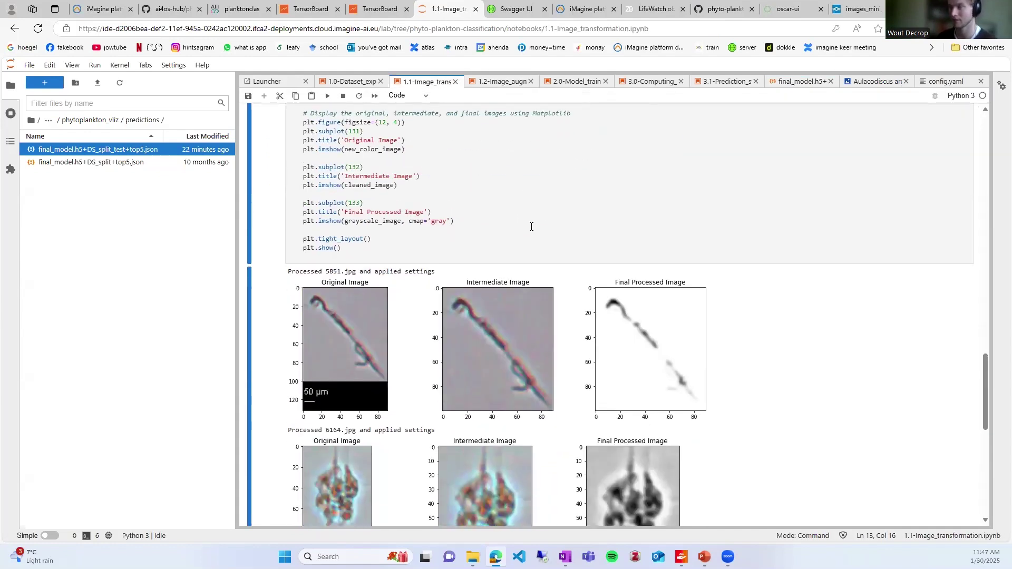
{"action": "scroll", "coordinate": [521, 240], "scroll_direction": "down", "scroll_amount": 3}
{"action": "scroll", "coordinate": [533, 302], "scroll_direction": "up", "scroll_amount": 3}
{"action": "scroll", "coordinate": [535, 302], "scroll_direction": "down", "scroll_amount": 1}
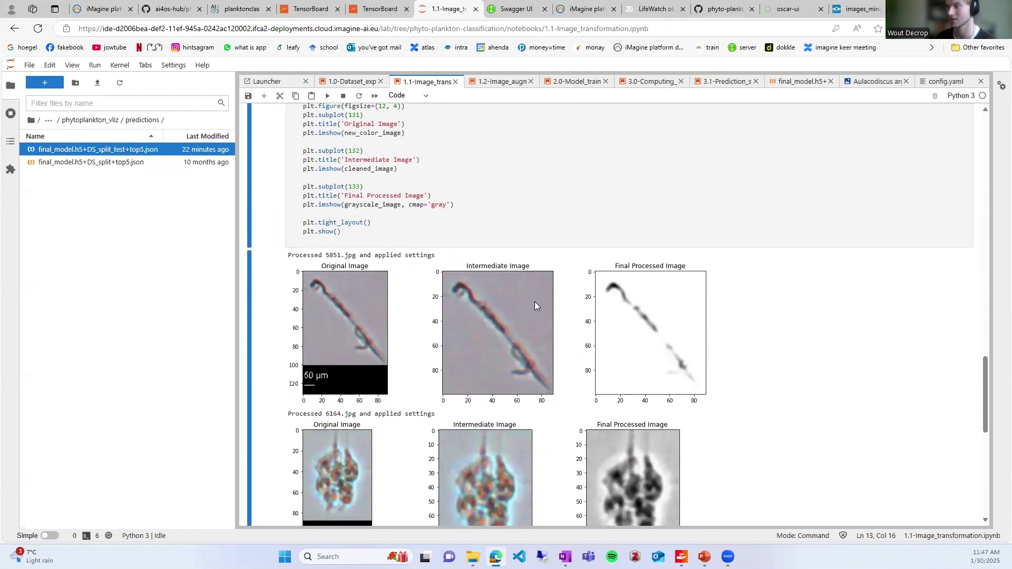
{"action": "scroll", "coordinate": [535, 301], "scroll_direction": "down", "scroll_amount": 1}
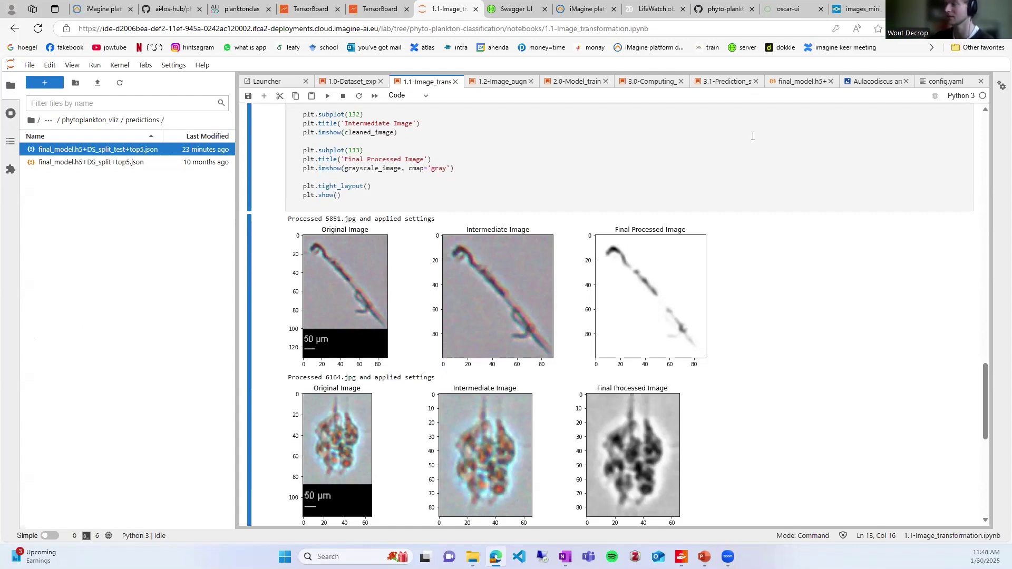
{"action": "left_click", "coordinate": [802, 82]}
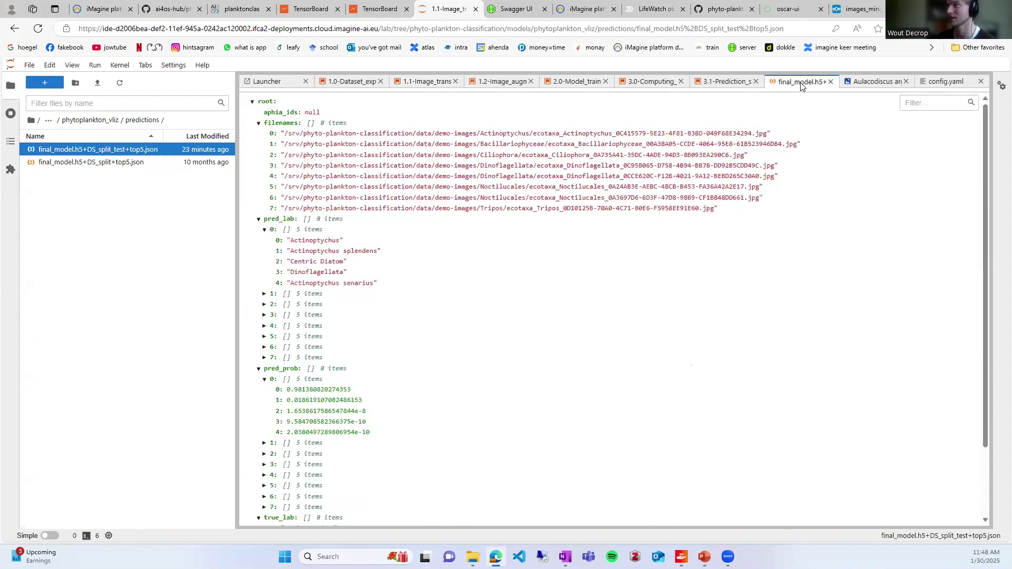